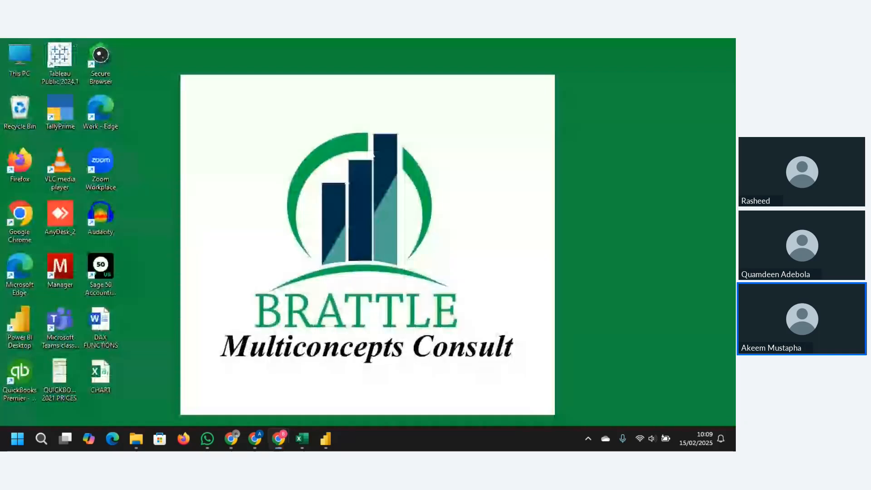
Look over the recent report files and create a new blank report in Power BI Desktop
left_click(230, 438)
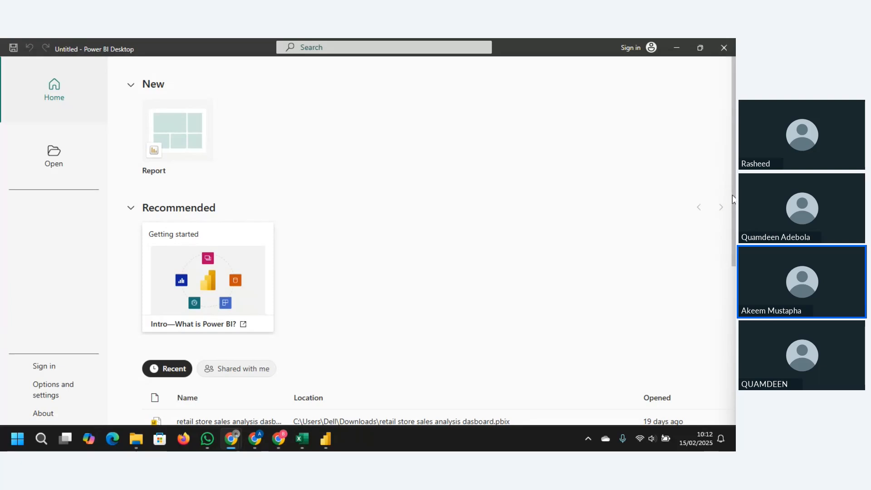
scroll(732, 198, "down", 8)
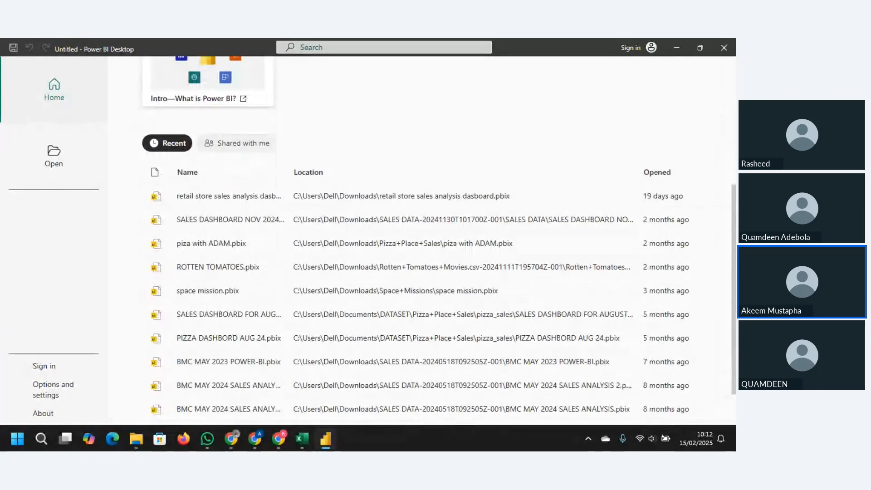
scroll(721, 287, "up", 6)
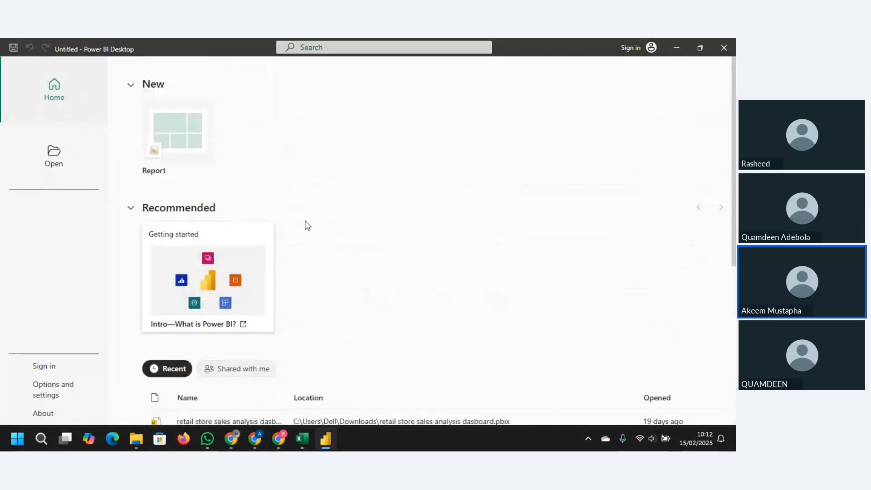
left_click(53, 152)
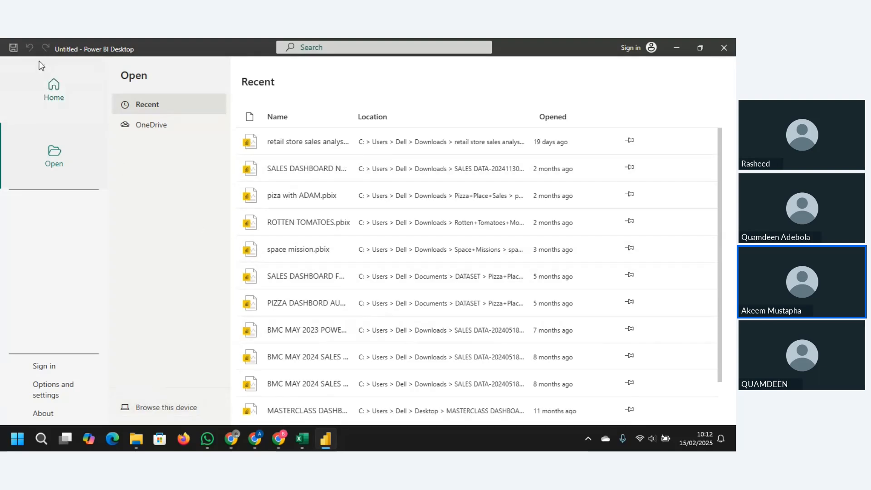
left_click(53, 93)
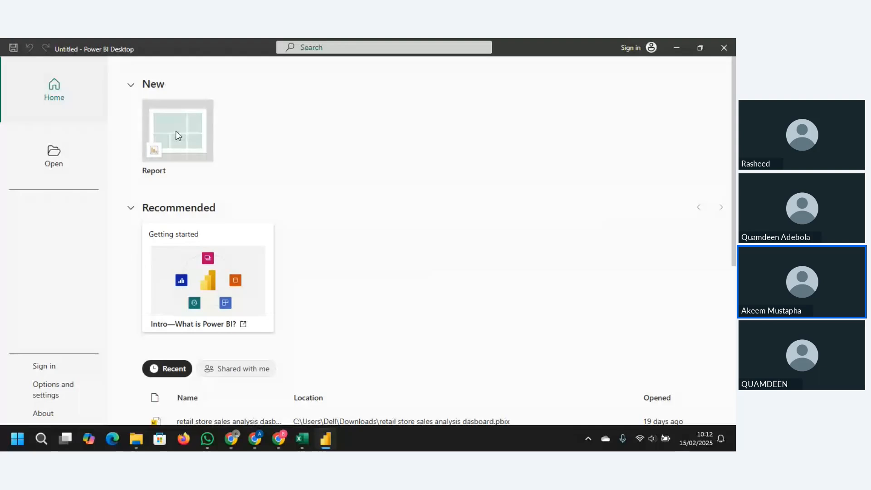
left_click(176, 135)
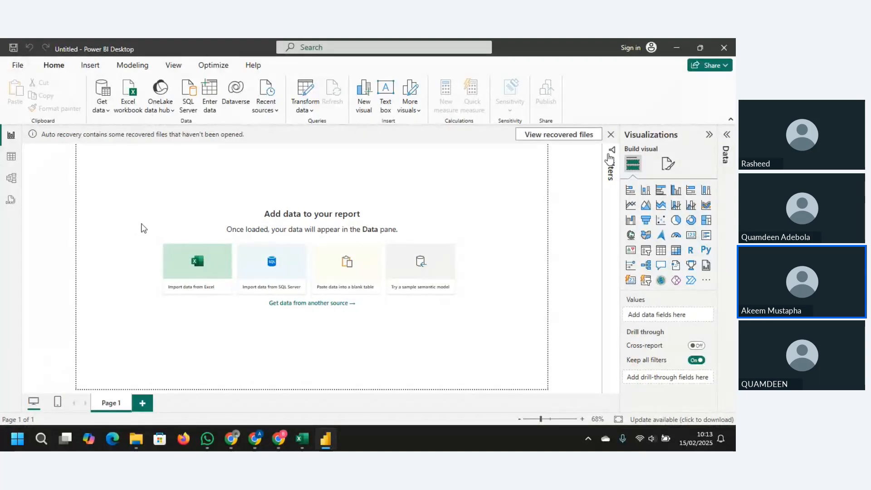
Dismiss the recovered files notice, choosing to view the files later
left_click(610, 135)
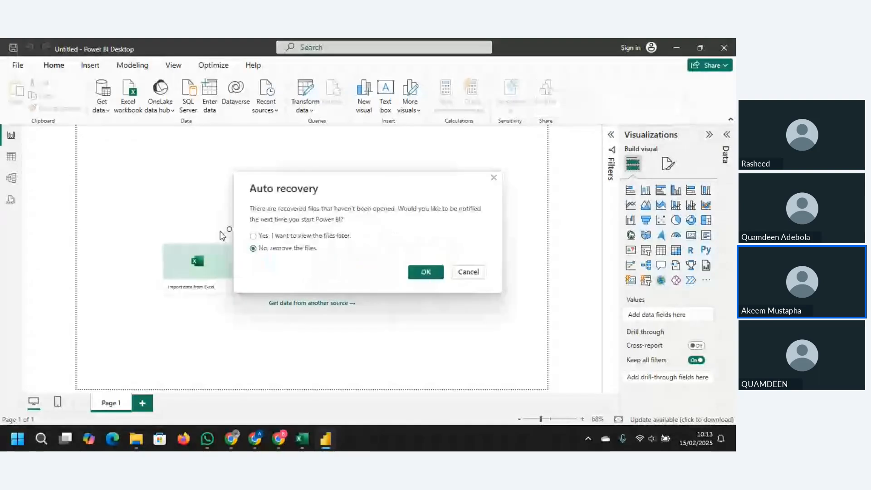
left_click(254, 235)
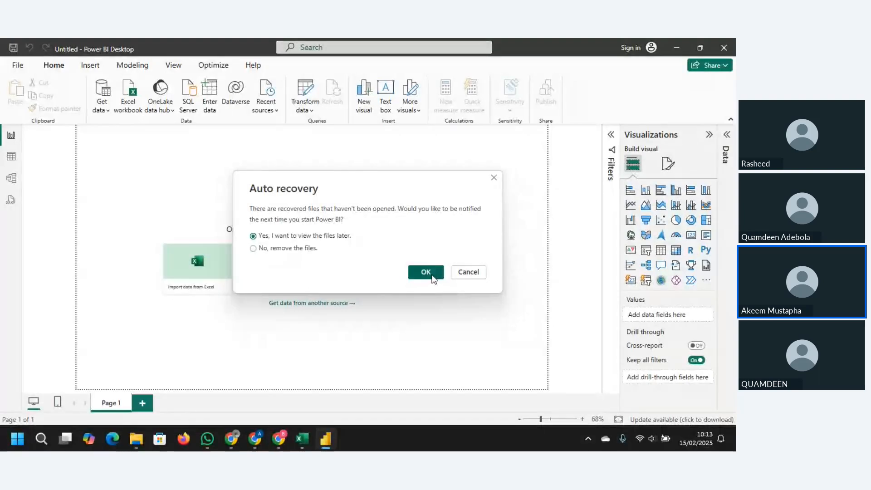
left_click(426, 273)
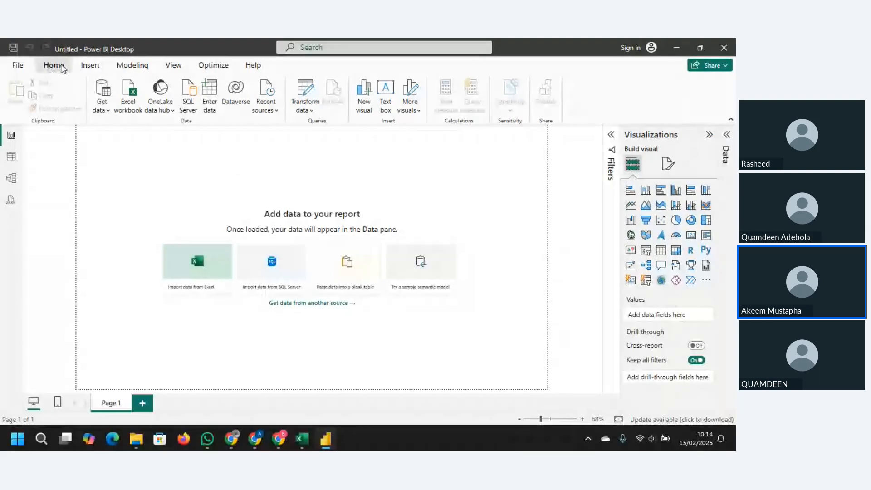
Examine the insert, modeling, optimization and help commands, plus the file's export, import and sharing options
left_click(95, 67)
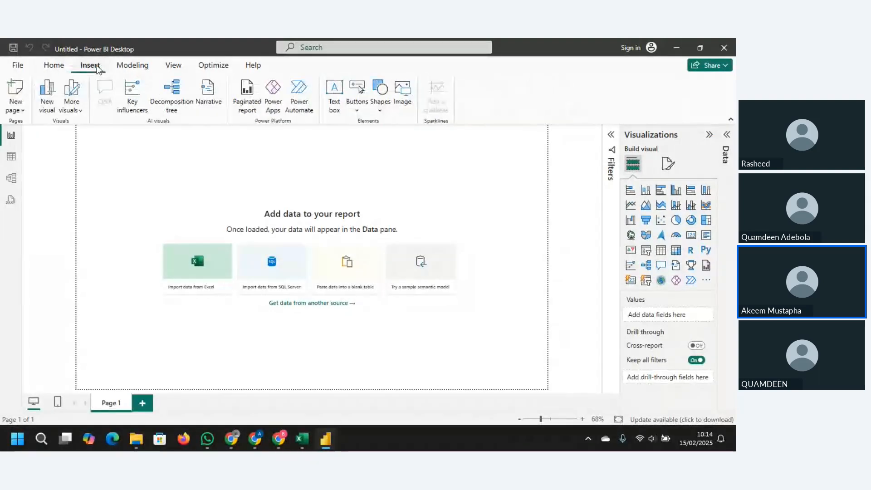
left_click(133, 65)
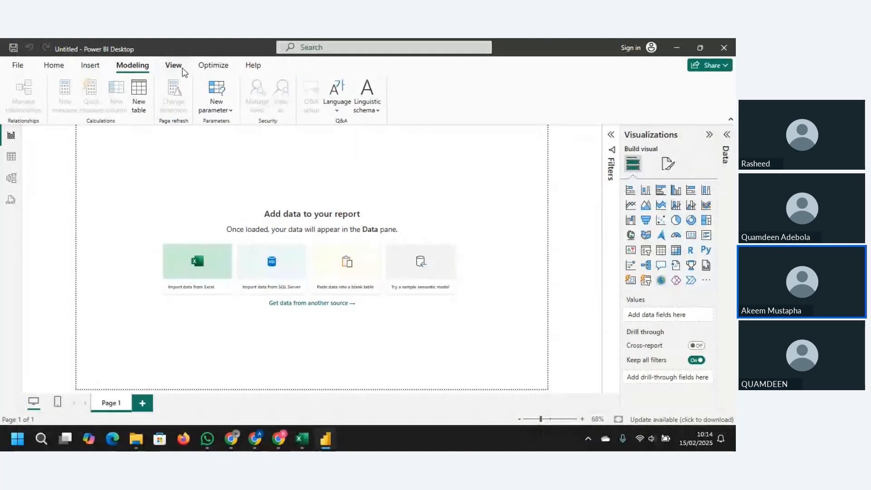
left_click(213, 66)
left_click(253, 66)
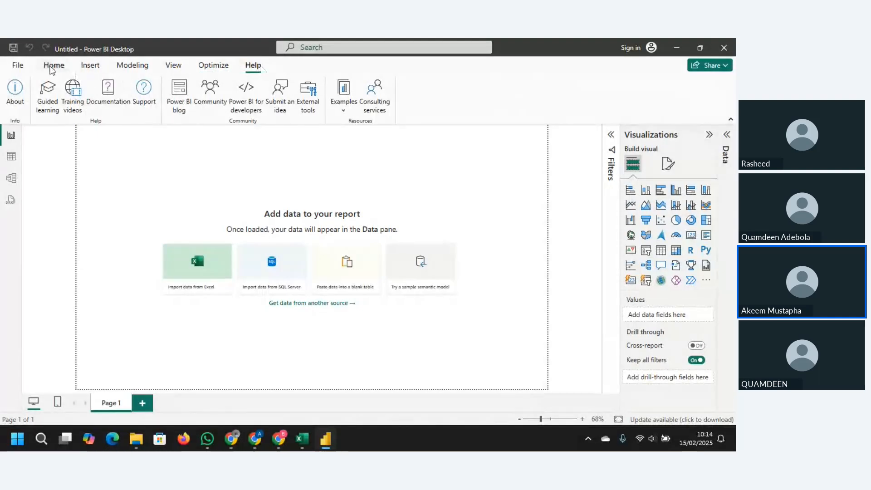
left_click(19, 65)
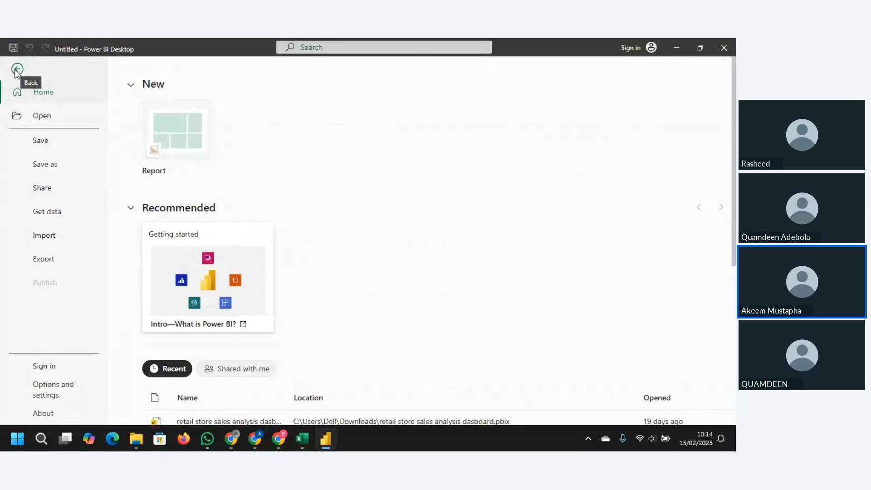
left_click(17, 69)
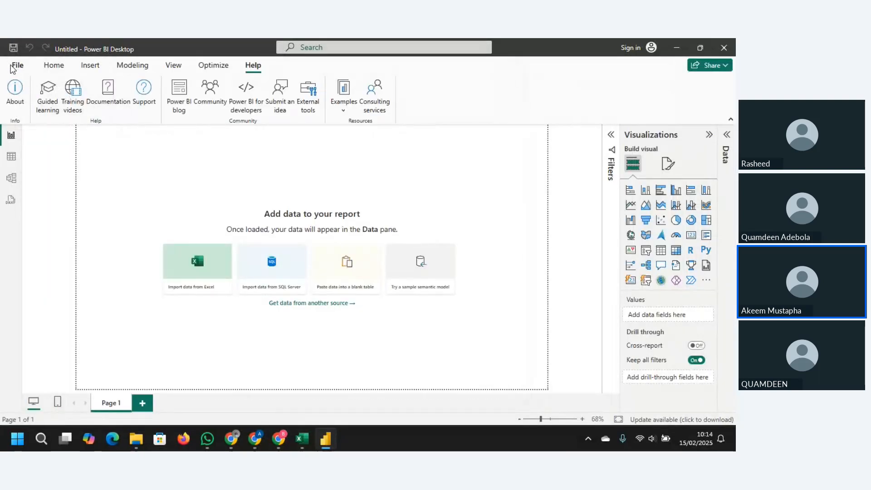
left_click(16, 66)
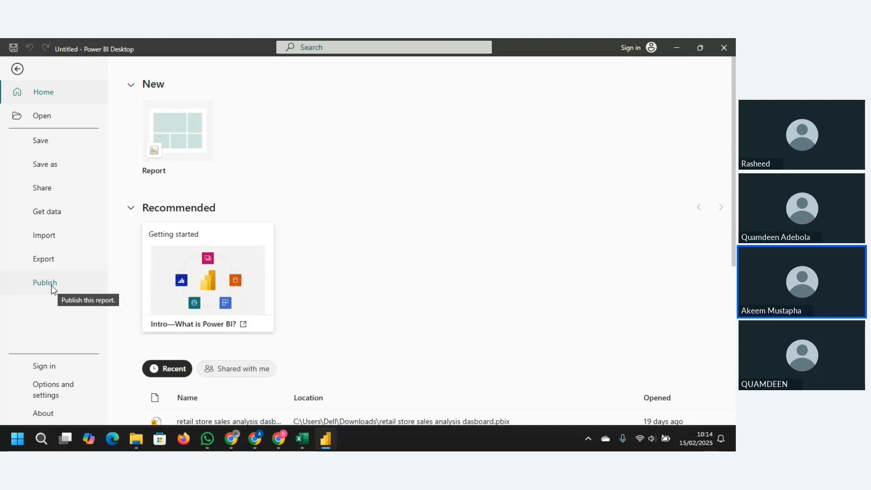
left_click(48, 260)
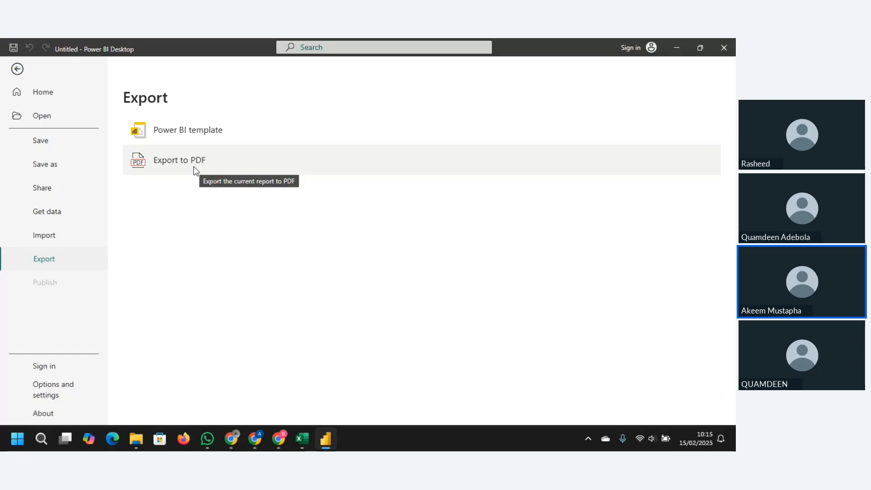
left_click(58, 233)
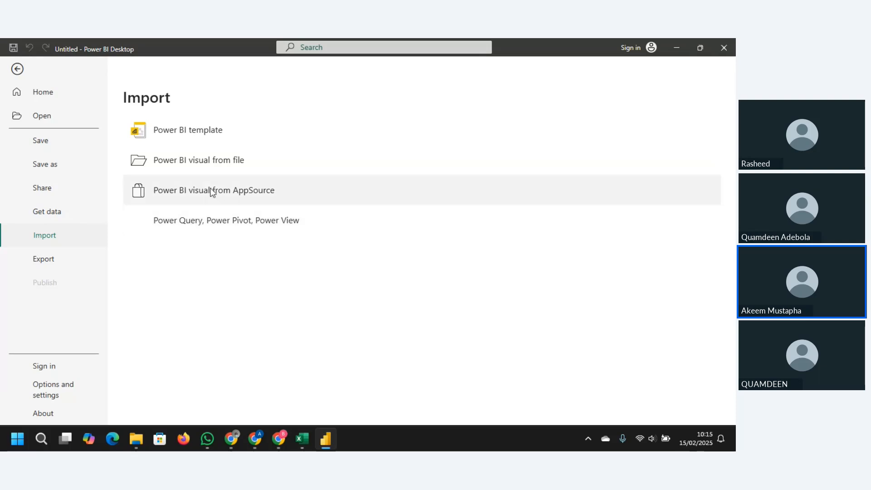
left_click(53, 190)
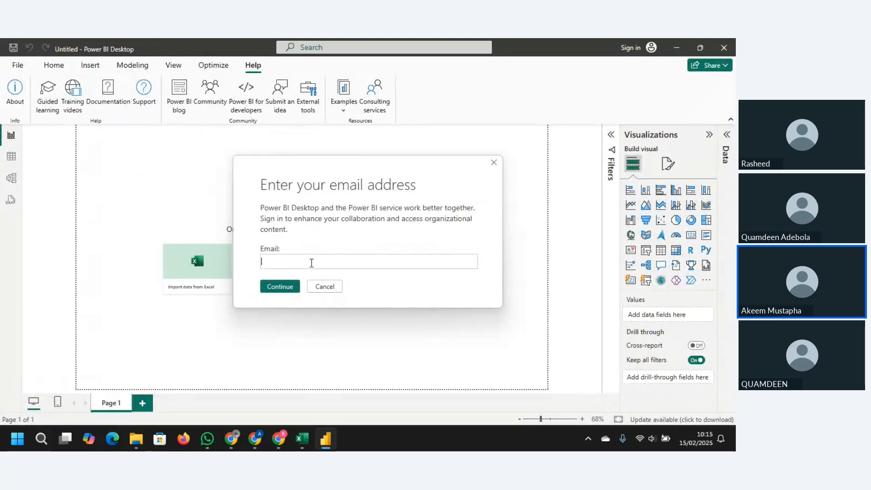
left_click(494, 163)
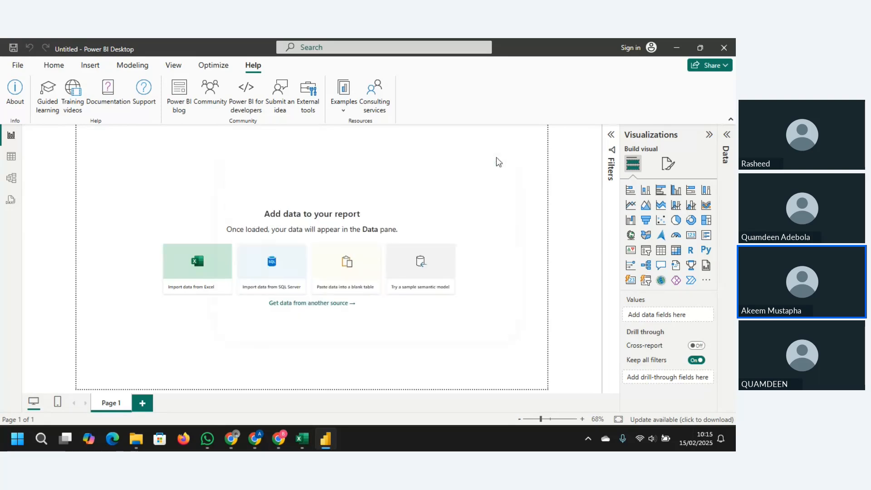
Save the report on this device in the Downloads folder as a Power BI file named BMC POWER BI JAN DAX 2025
left_click(17, 67)
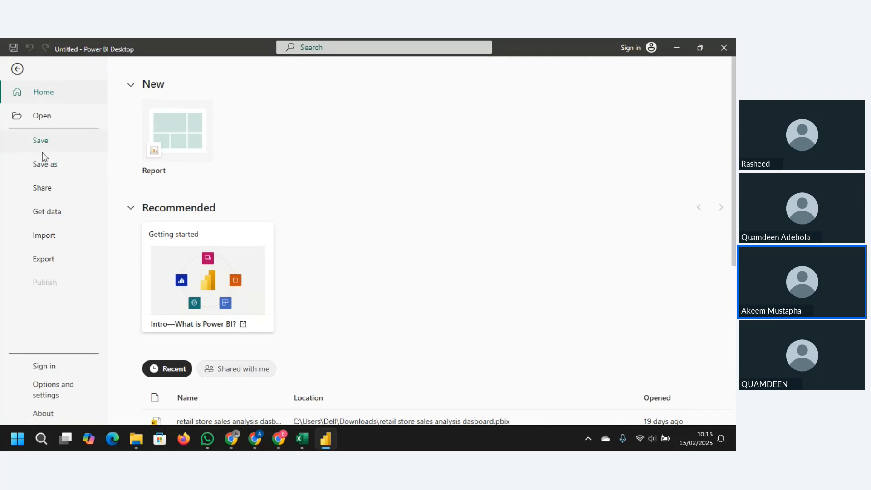
left_click(45, 165)
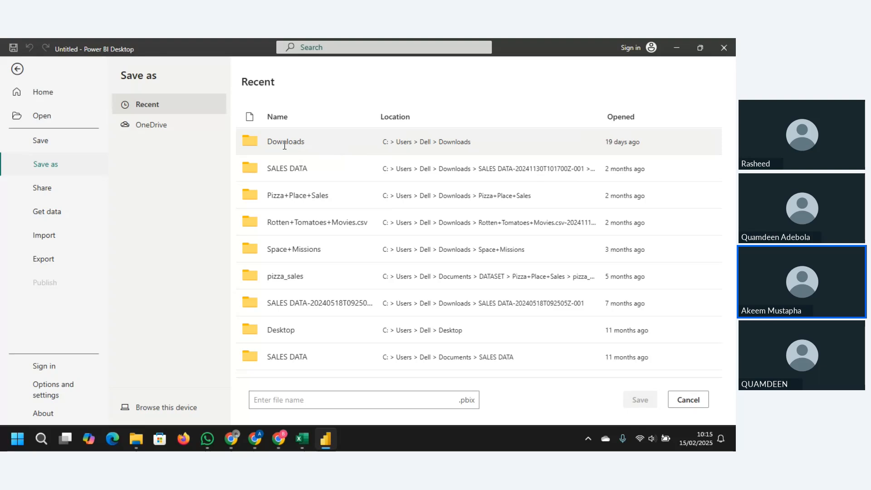
left_click(158, 413)
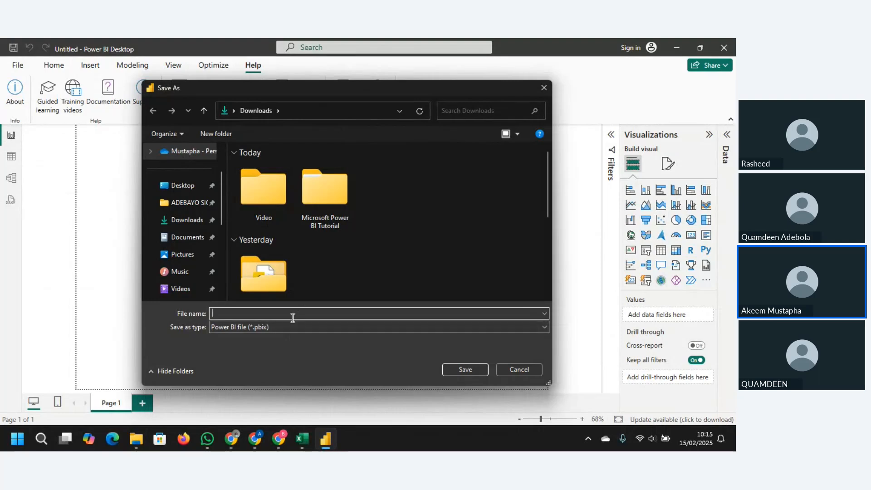
type("POWER")
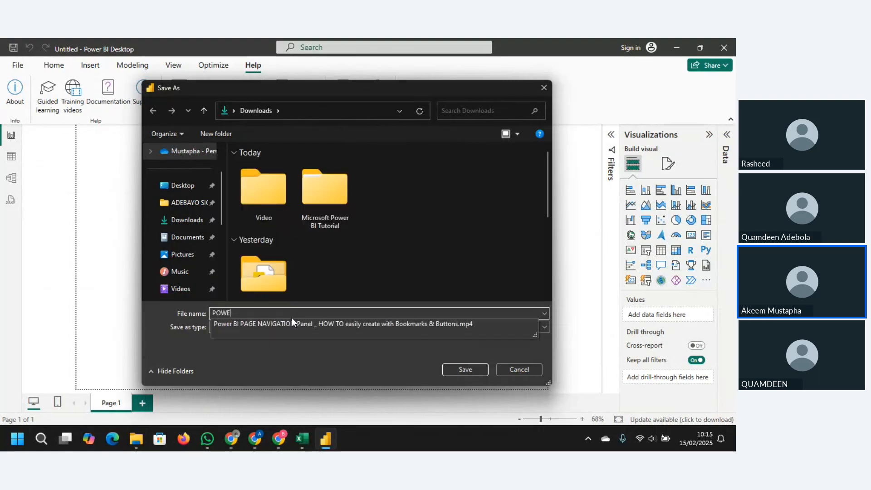
key("BackSpace")
key("BackSpace")
key("BackSpace")
key("BackSpace")
key("BackSpace")
type("BMC ")
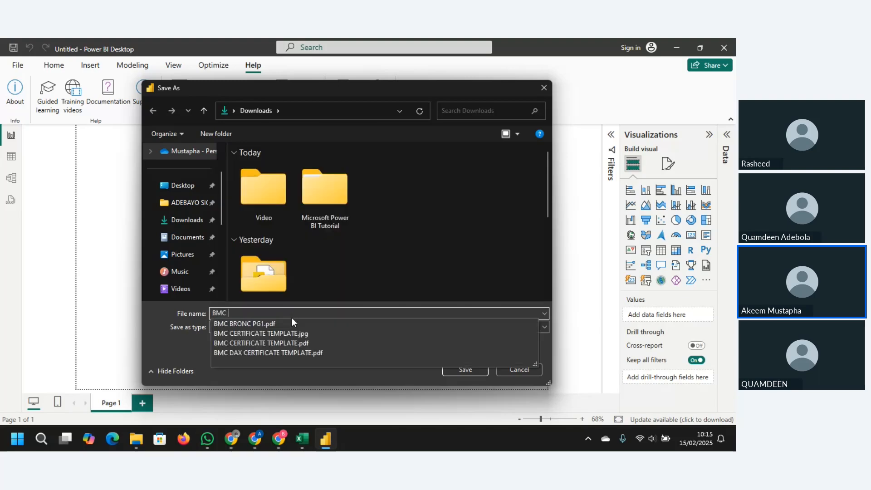
type("POWE")
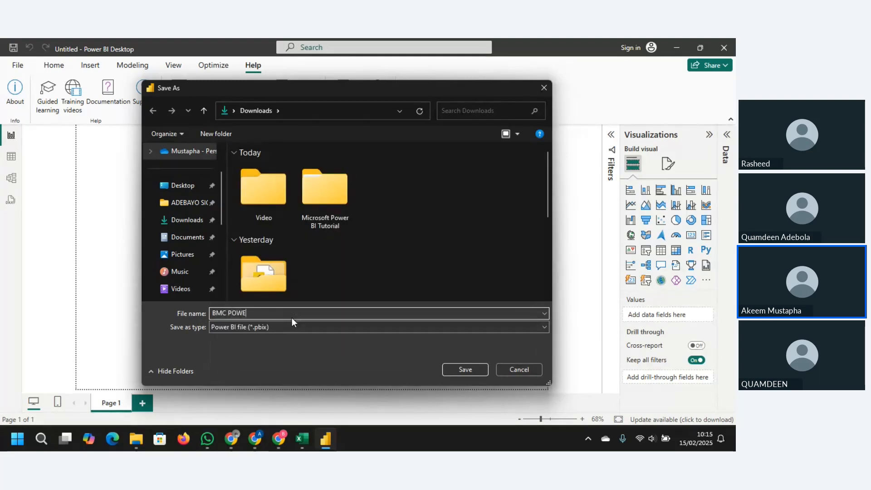
type("R BI")
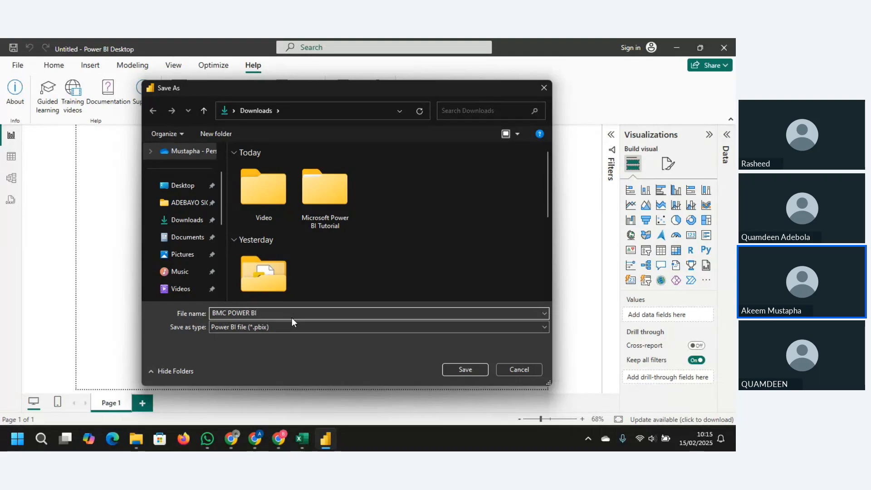
type("JAN DAX 2025")
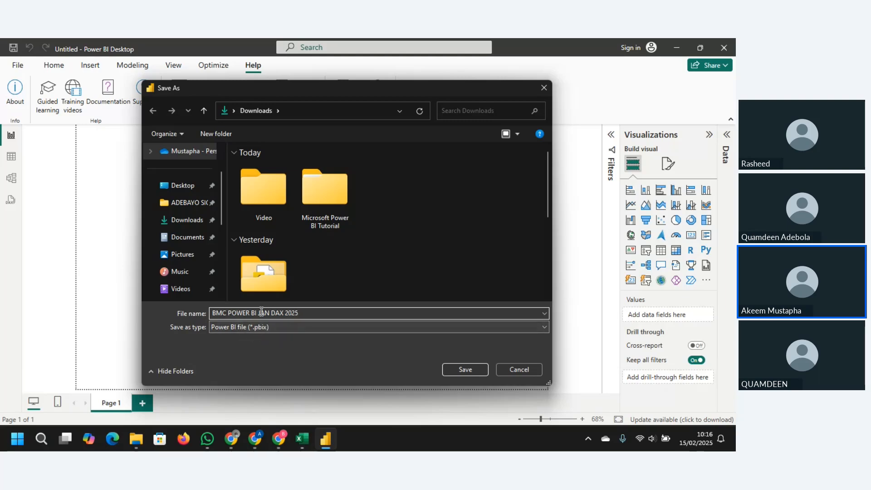
left_click(471, 373)
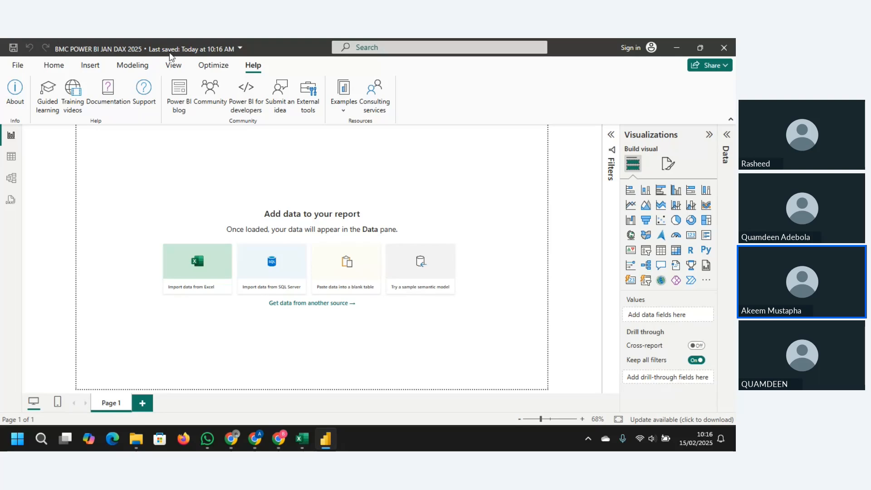
Examine the data import, transform data, insert, modeling and view commands available for the saved report
left_click(25, 69)
left_click(16, 69)
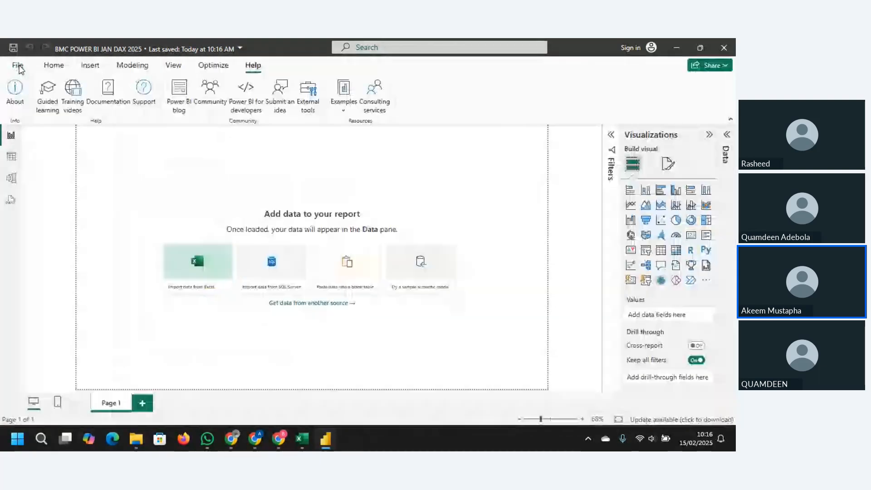
left_click(54, 67)
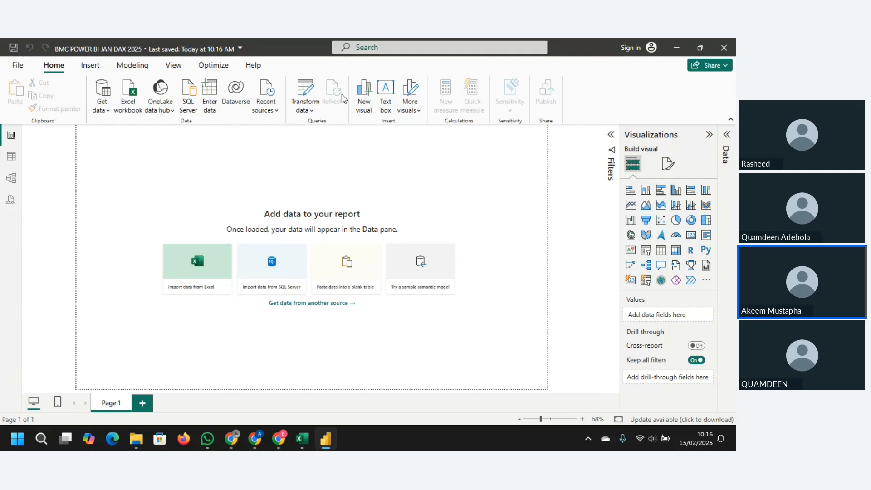
left_click(311, 113)
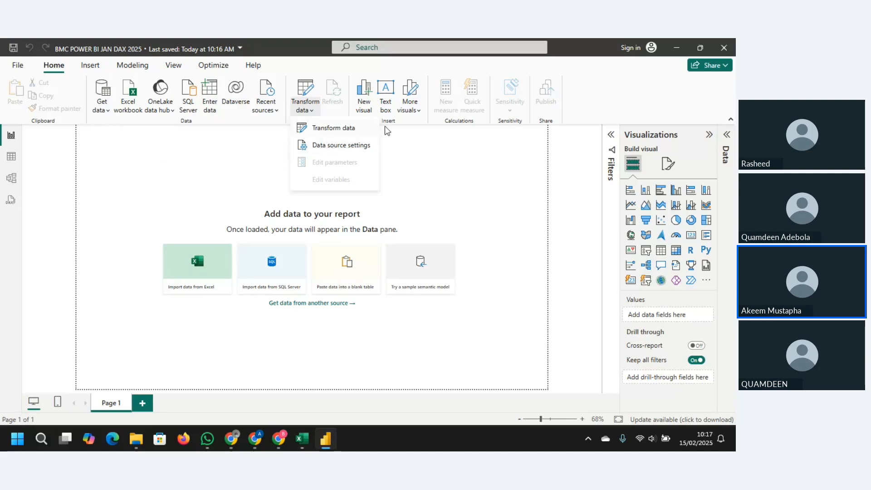
left_click(360, 95)
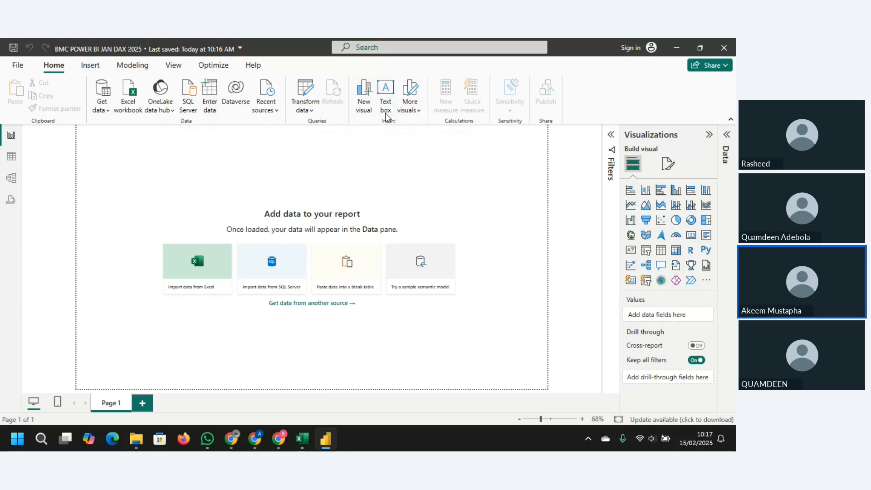
left_click(90, 68)
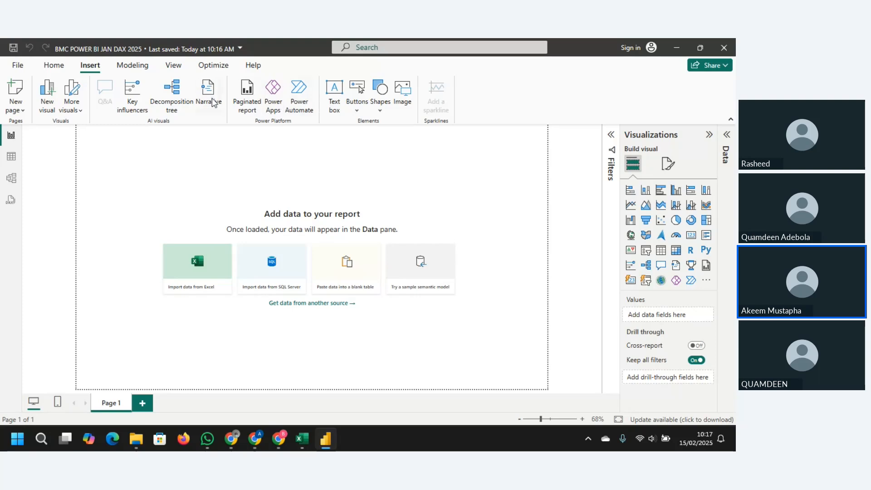
left_click(127, 68)
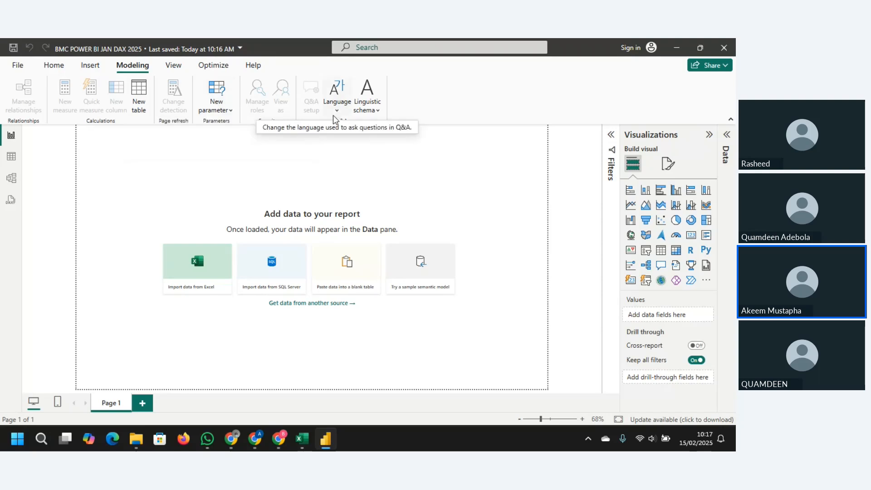
left_click(176, 66)
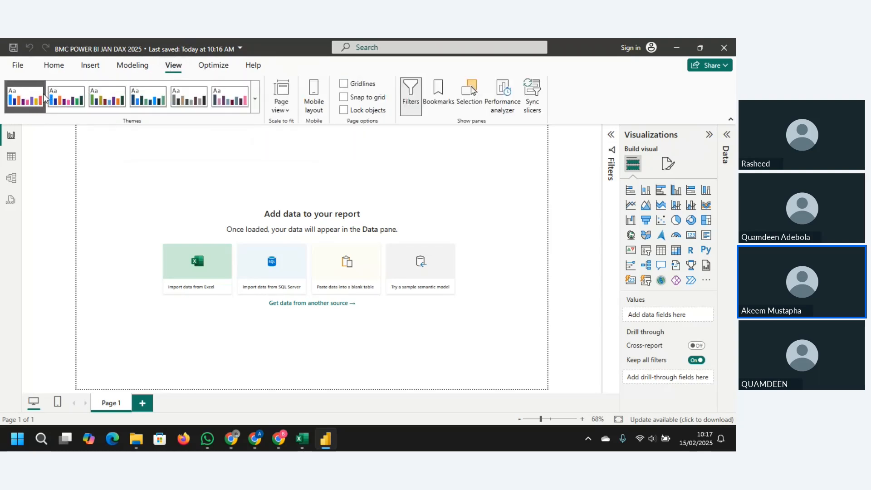
Examine the available report themes, the optimization commands, and the help resources including the list of example datasets and reports
left_click(256, 102)
left_click(257, 101)
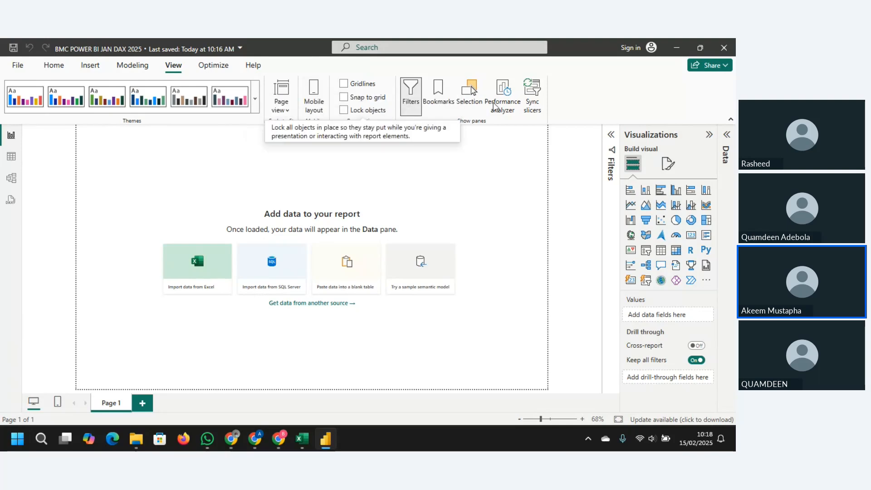
left_click(227, 63)
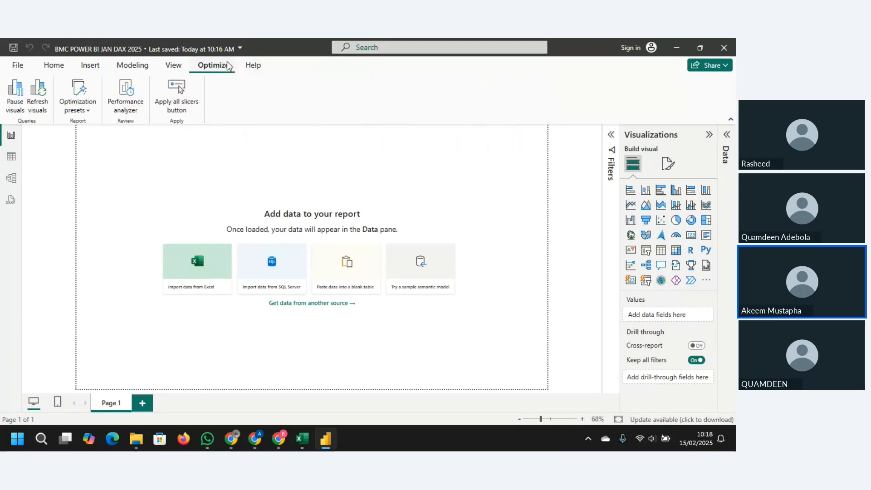
left_click(253, 66)
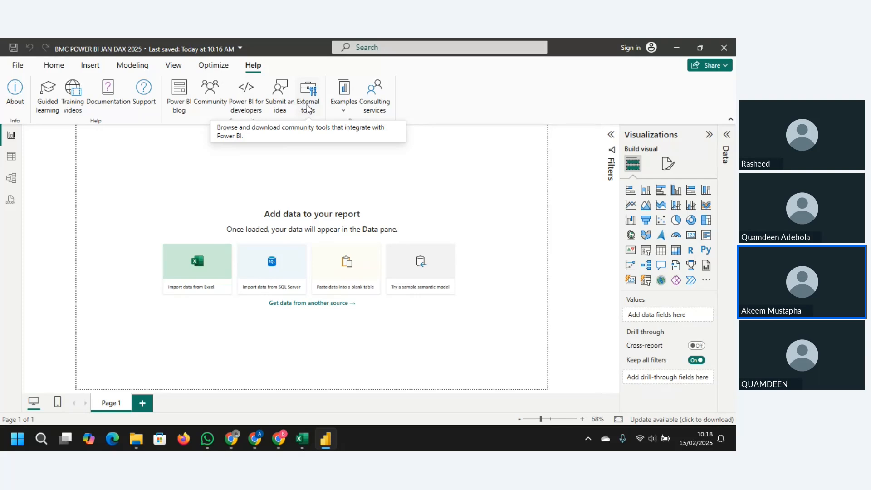
left_click(344, 113)
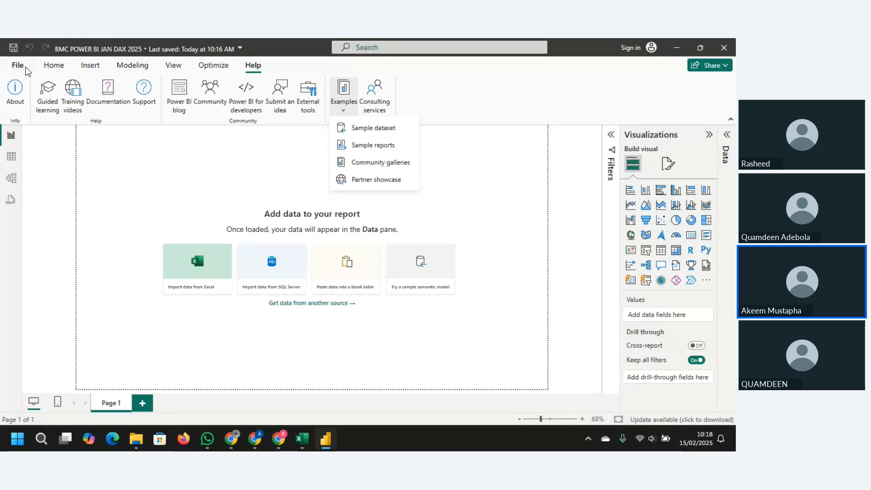
left_click(188, 147)
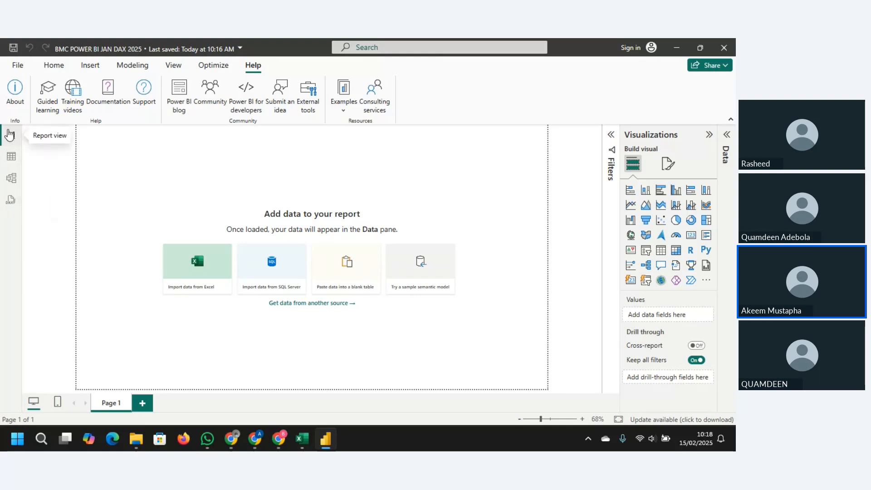
Condense the ribbon to a single line and examine the table, model and DAX query views before returning to the report view
left_click(731, 121)
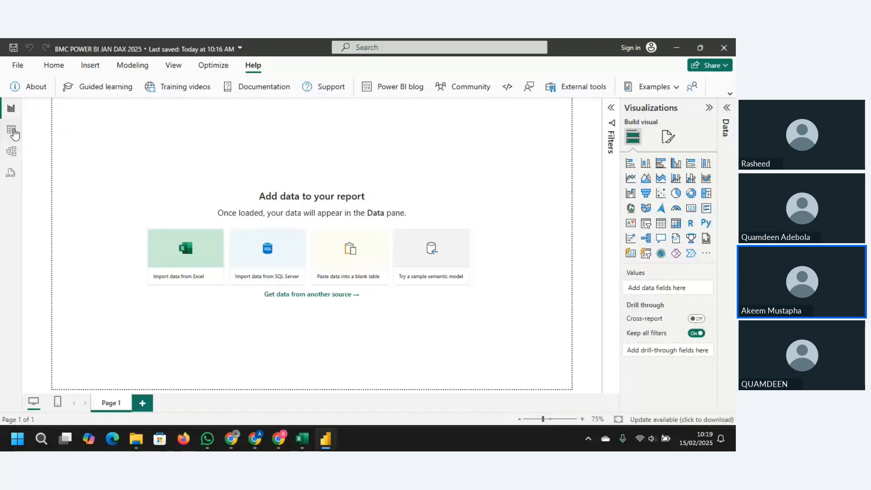
left_click(13, 131)
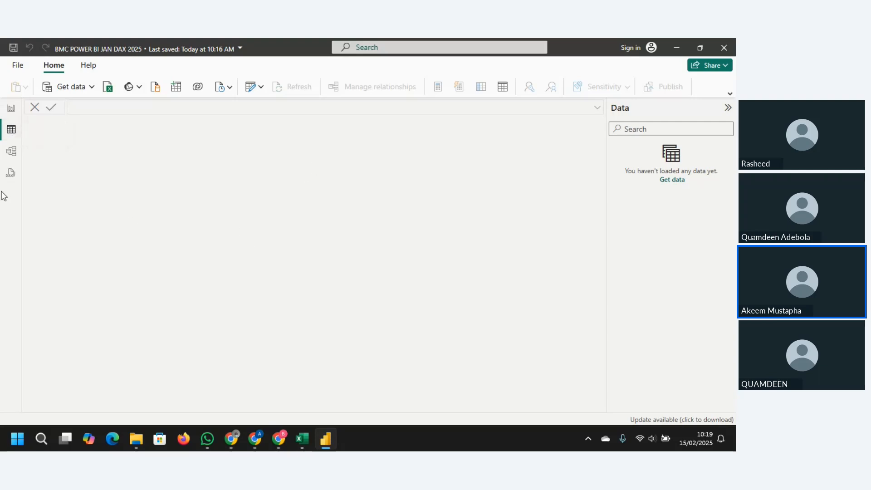
left_click(12, 151)
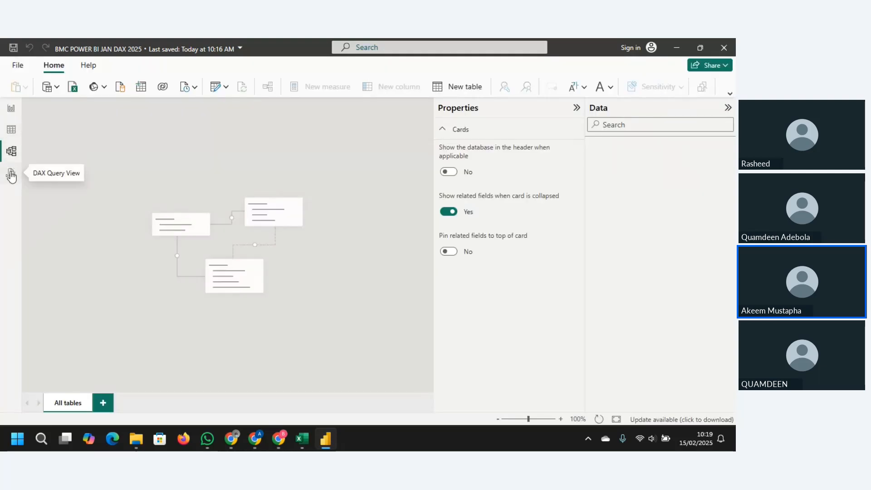
left_click(11, 173)
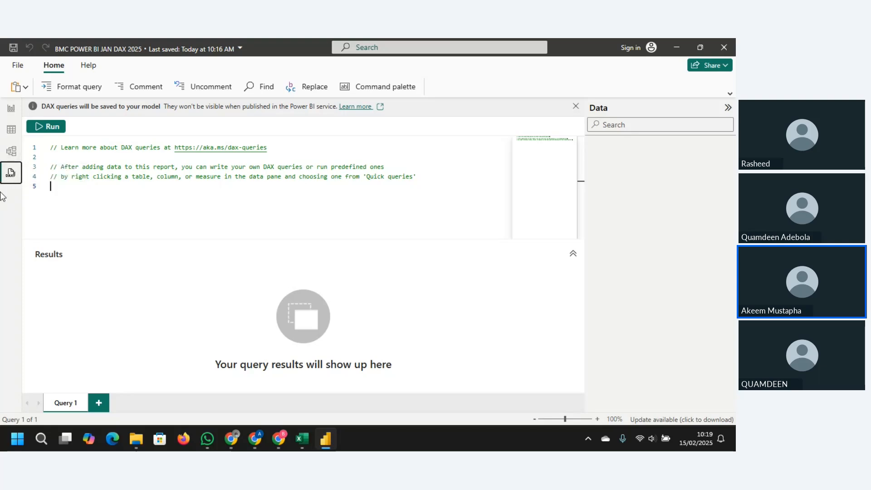
left_click(11, 111)
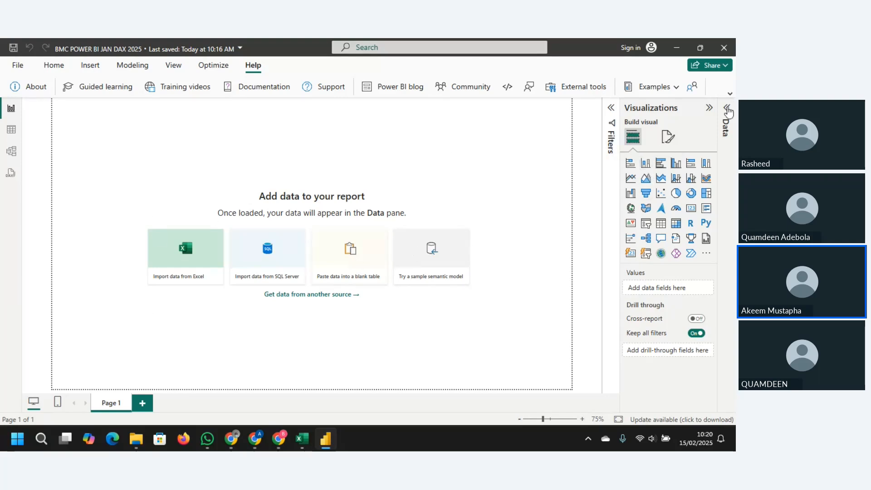
Expand the Data and Filters panes so both show alongside the Visualizations pane
left_click(727, 109)
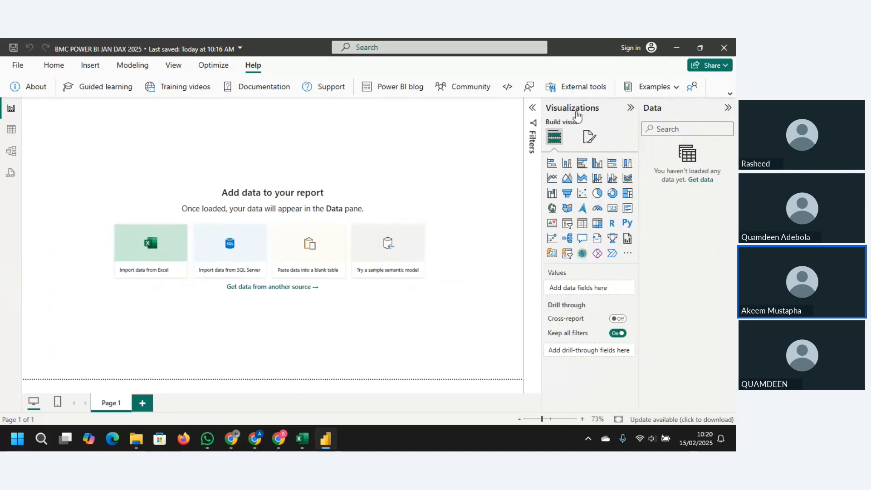
left_click(533, 109)
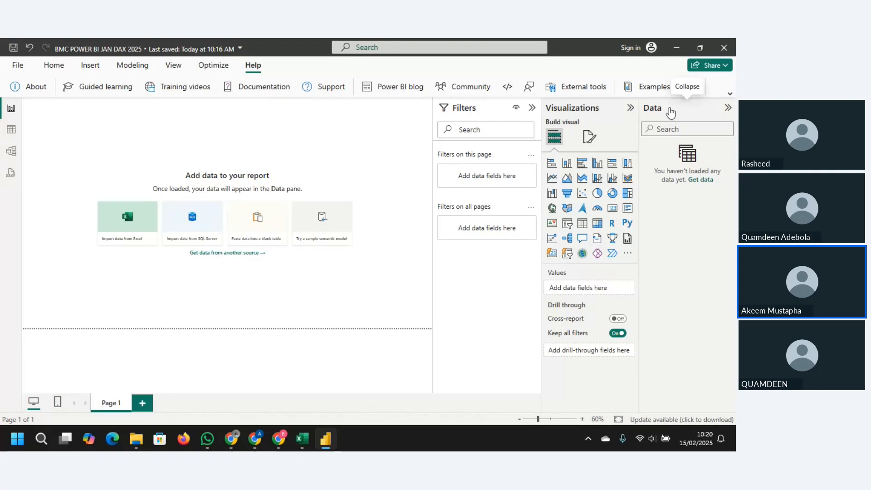
left_click(728, 108)
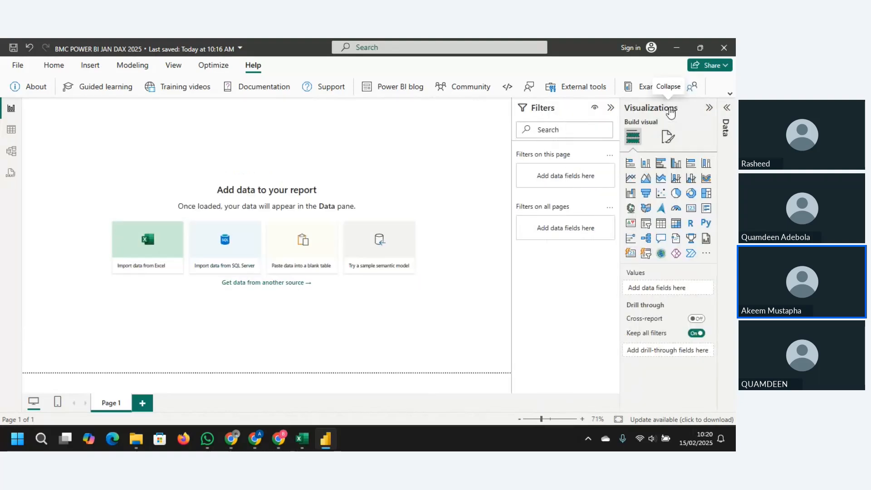
left_click(728, 109)
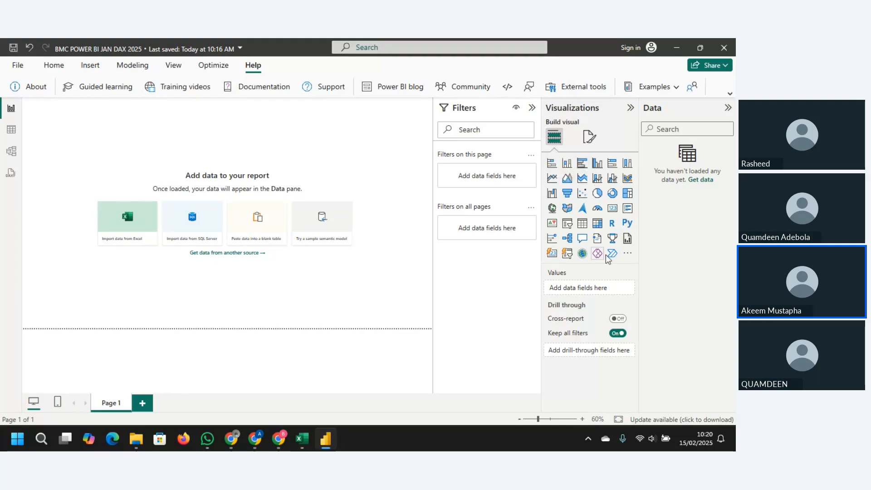
Compare the visual building and page formatting options, and collapse the Visualizations and Data panes
left_click(590, 137)
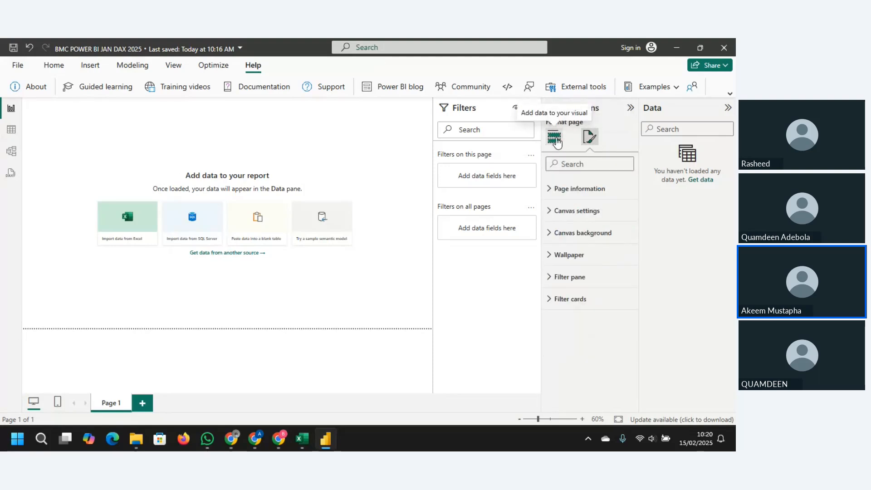
left_click(555, 138)
left_click(588, 137)
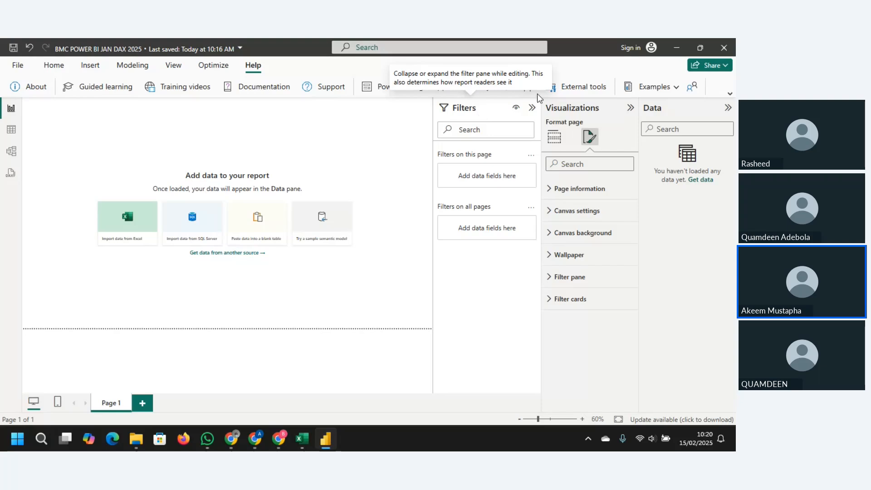
left_click(630, 109)
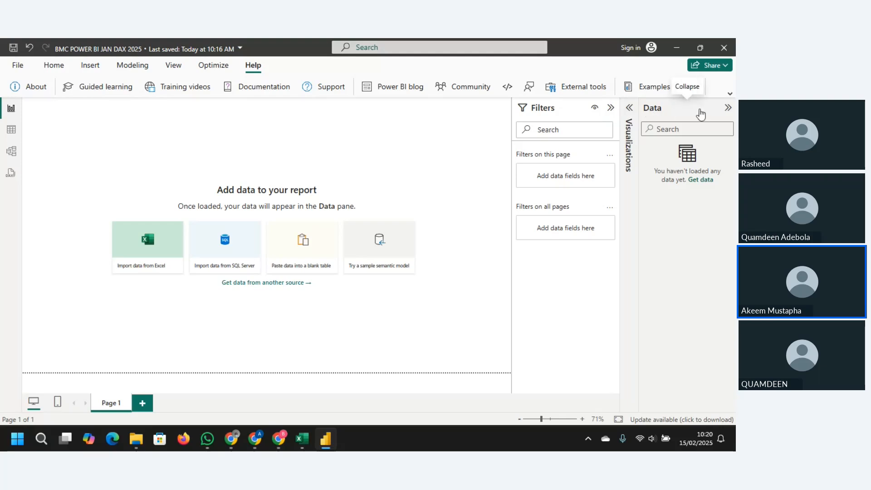
left_click(729, 109)
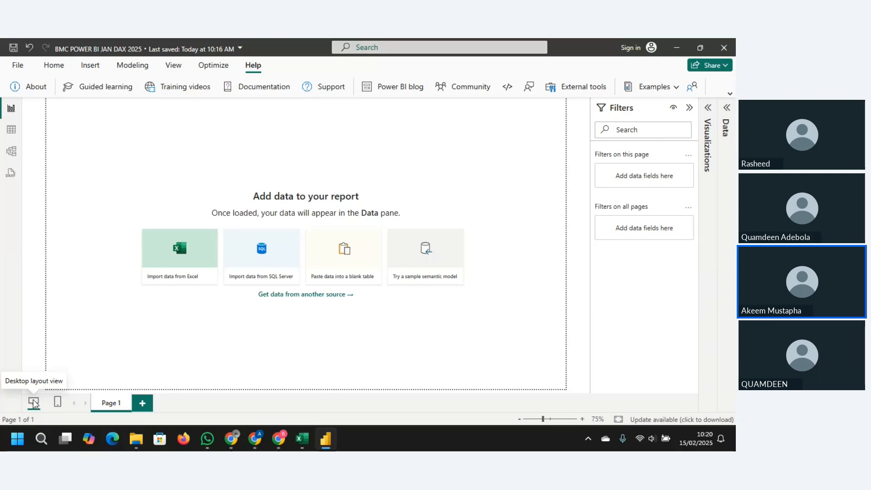
Compare the report's mobile and desktop layouts, and add a second page in the desktop layout
left_click(57, 402)
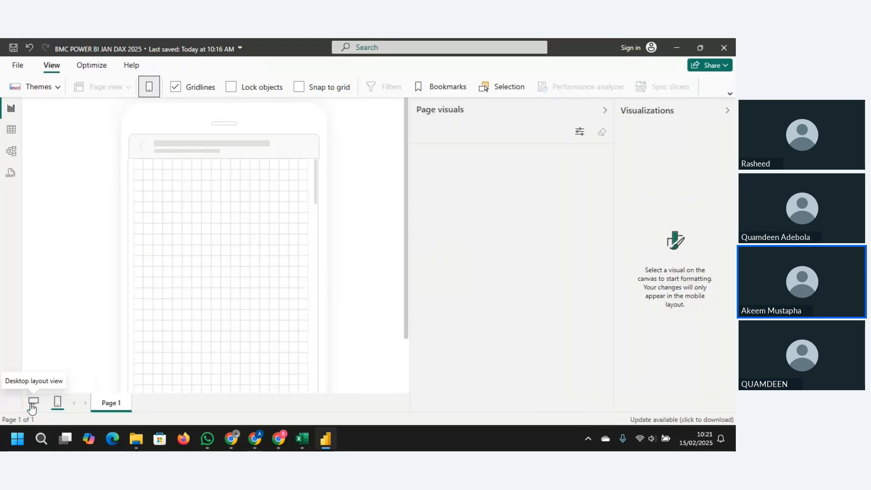
left_click(46, 404)
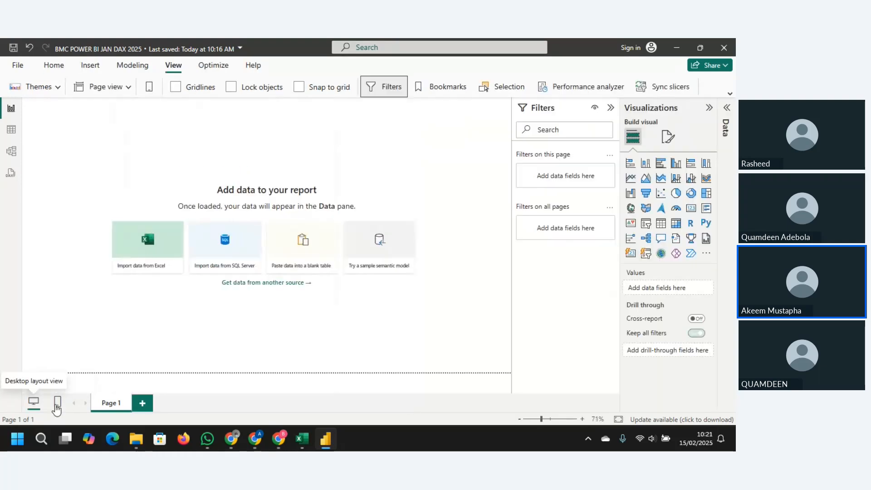
left_click(56, 402)
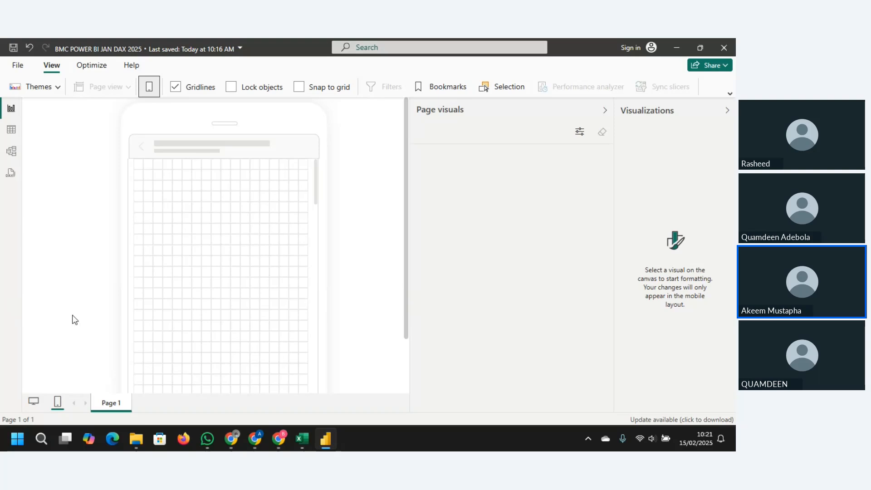
left_click(34, 403)
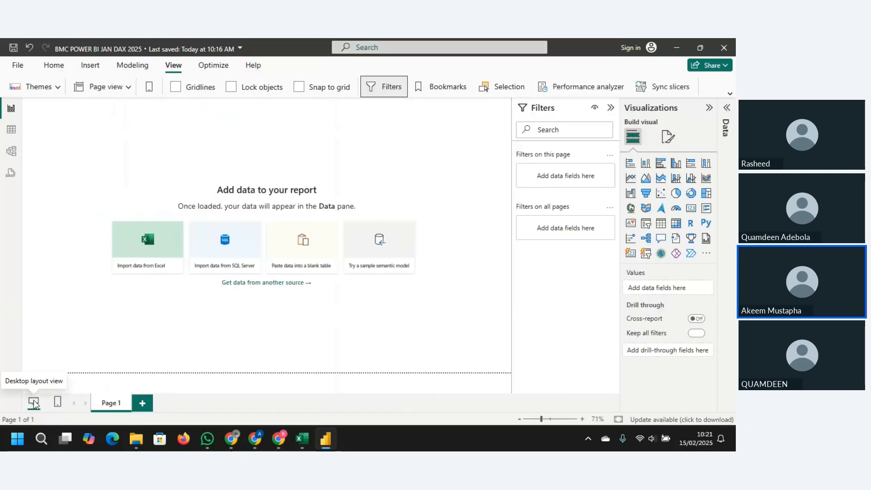
left_click(144, 404)
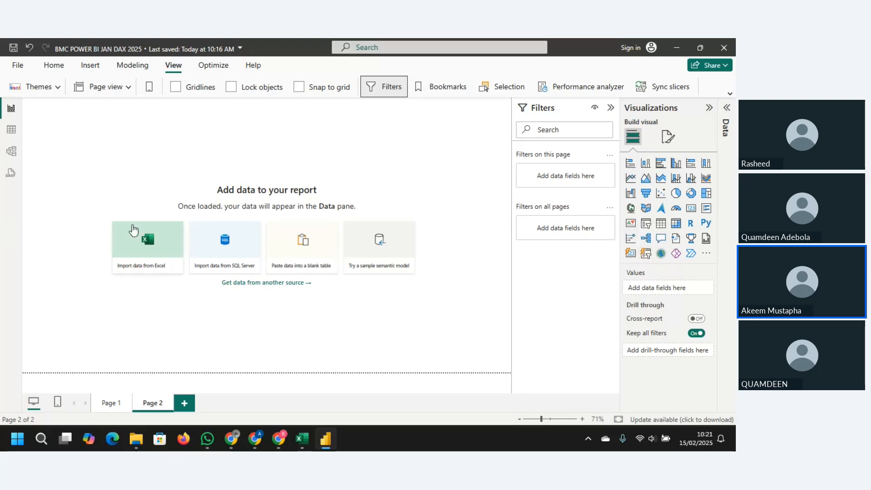
Review the common data sources and open the complete Get Data connector list
left_click(54, 66)
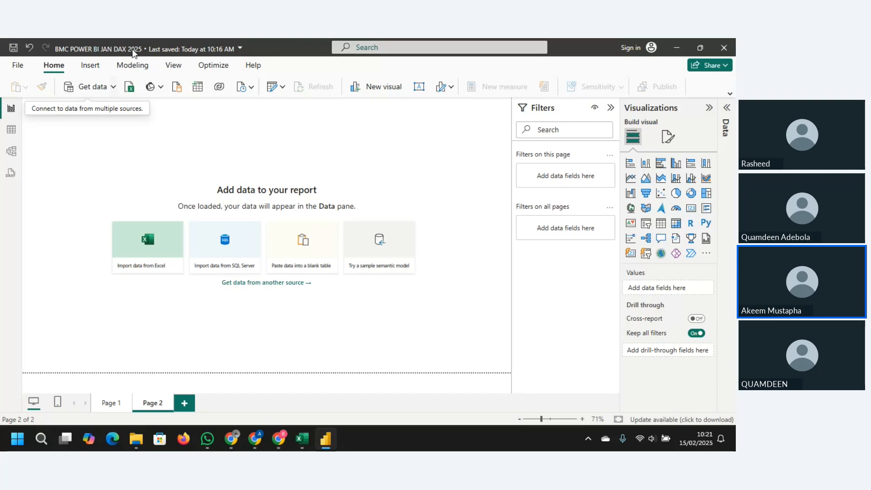
left_click(279, 439)
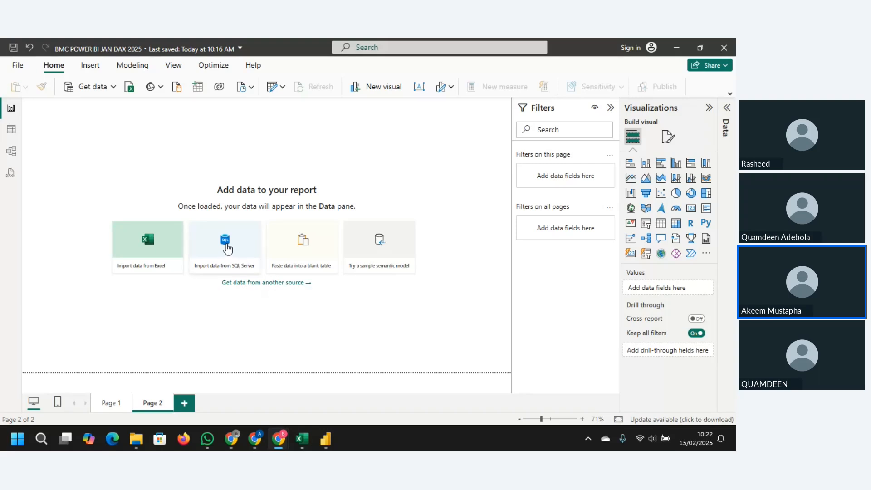
left_click(113, 87)
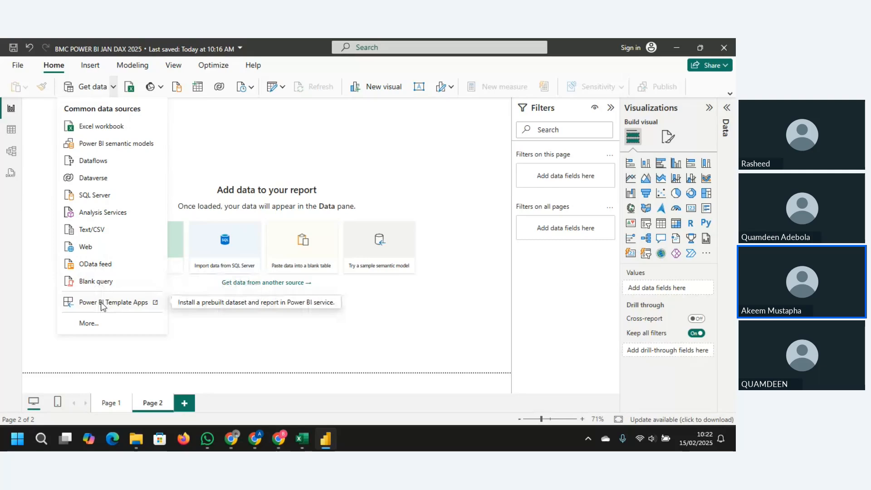
left_click(90, 324)
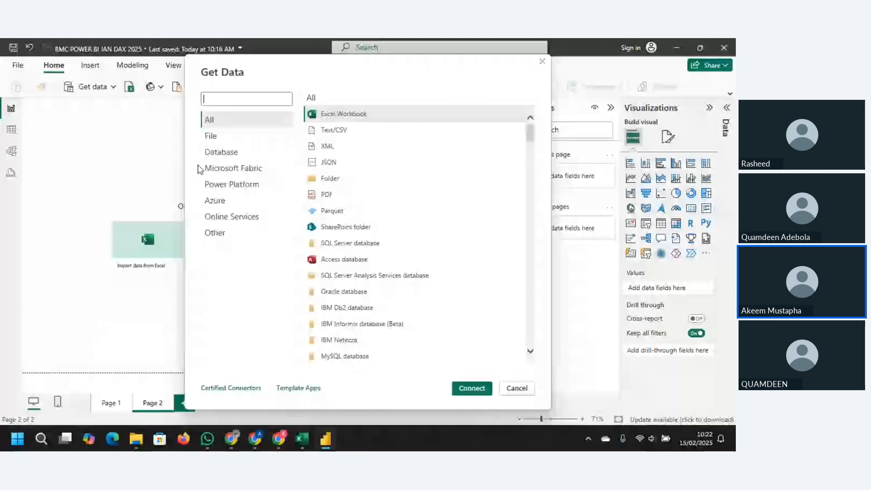
Examine the file, database, Microsoft Fabric, Power Platform and Azure connectors offered for getting data
left_click(233, 137)
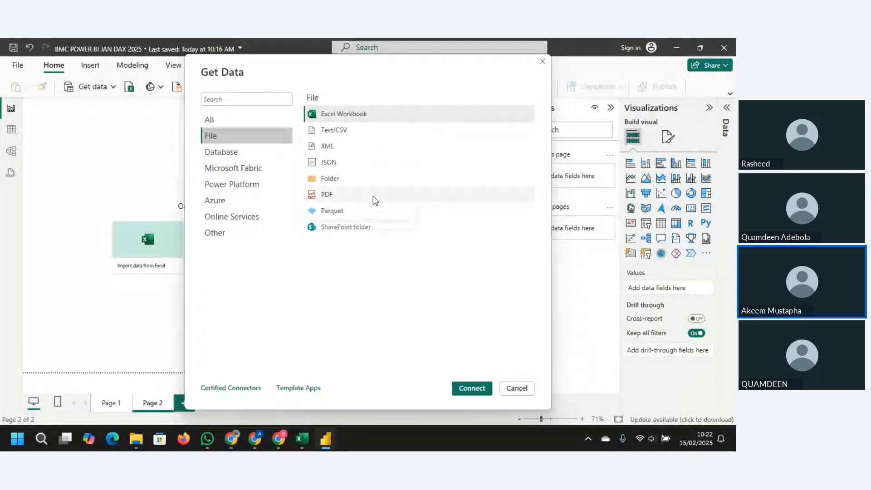
left_click(222, 152)
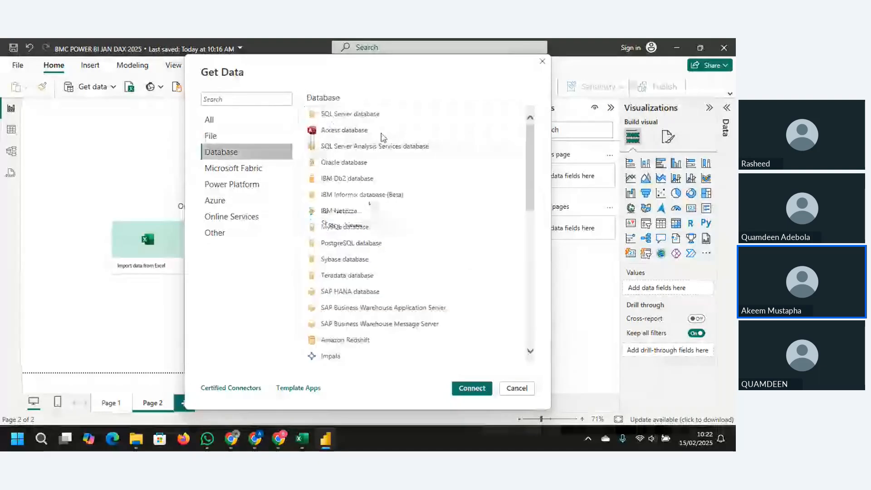
left_click_drag(530, 141, 533, 276)
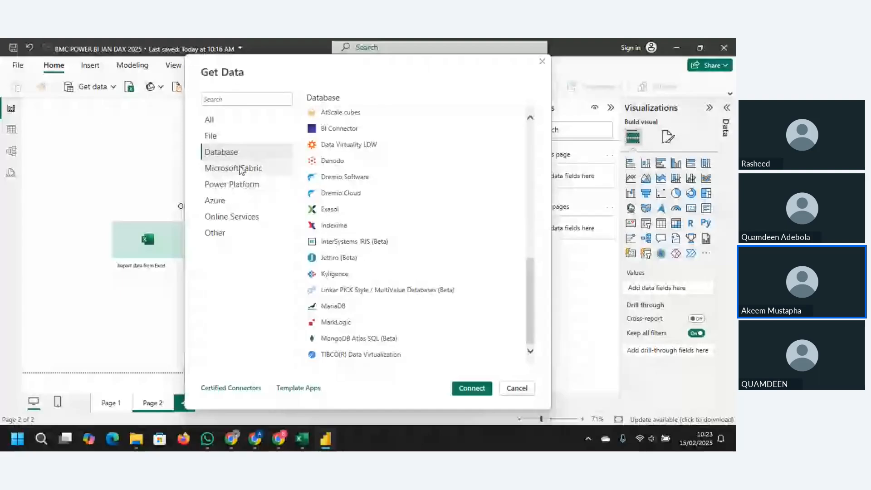
left_click(241, 171)
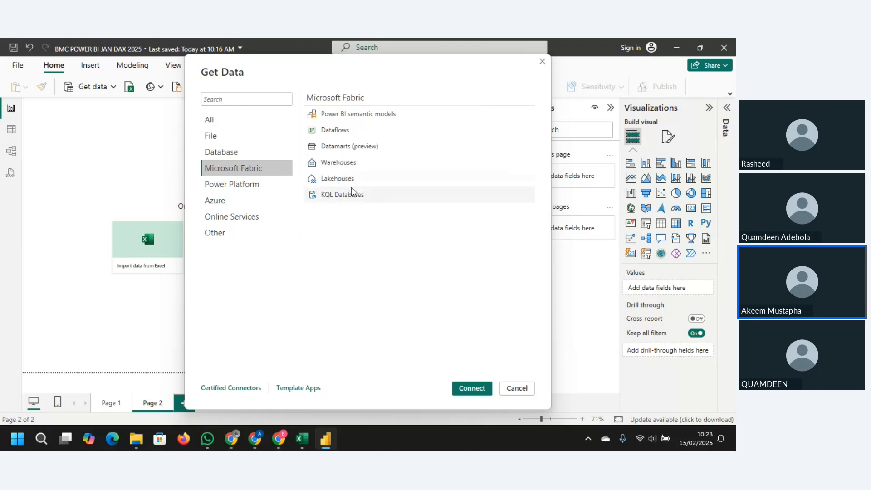
left_click(218, 185)
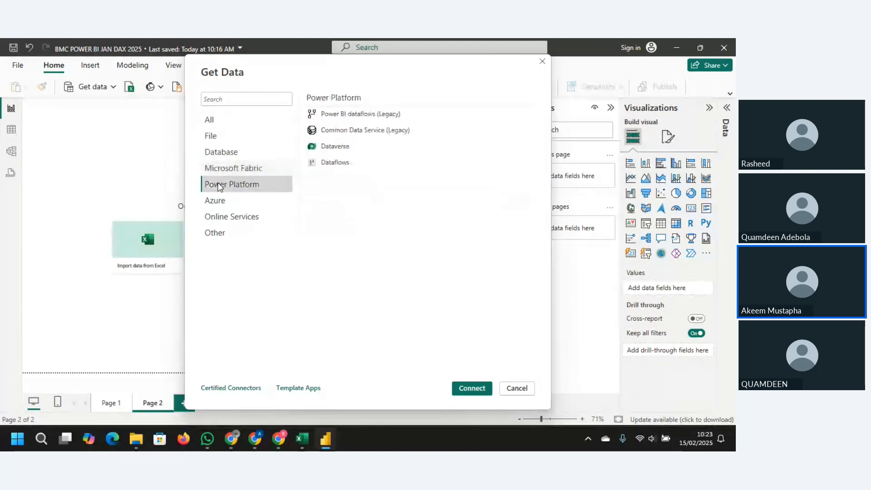
left_click(220, 168)
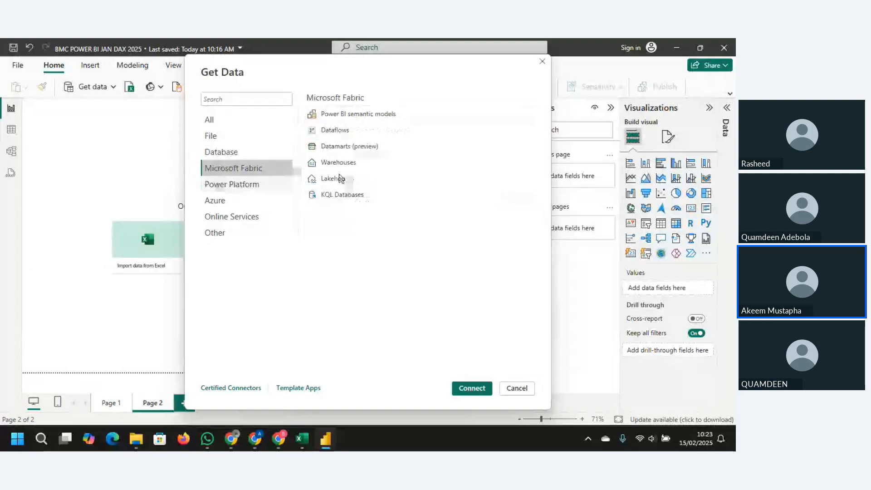
left_click(219, 200)
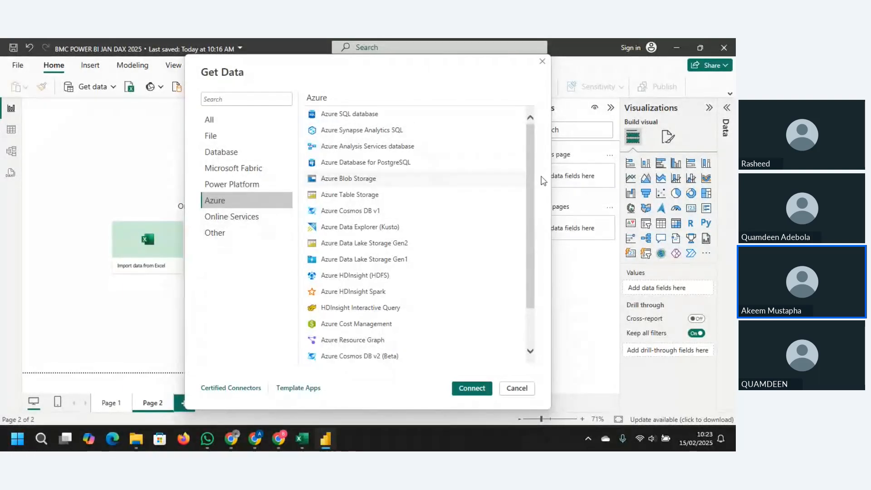
scroll(542, 180, "down", 2)
scroll(533, 167, "up", 2)
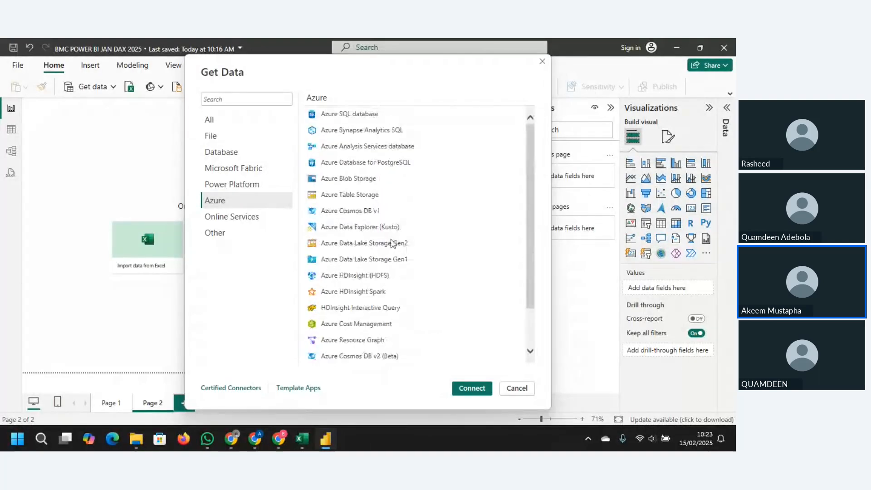
Examine the Online Services and Other connector categories, and open the Web connector
left_click(230, 222)
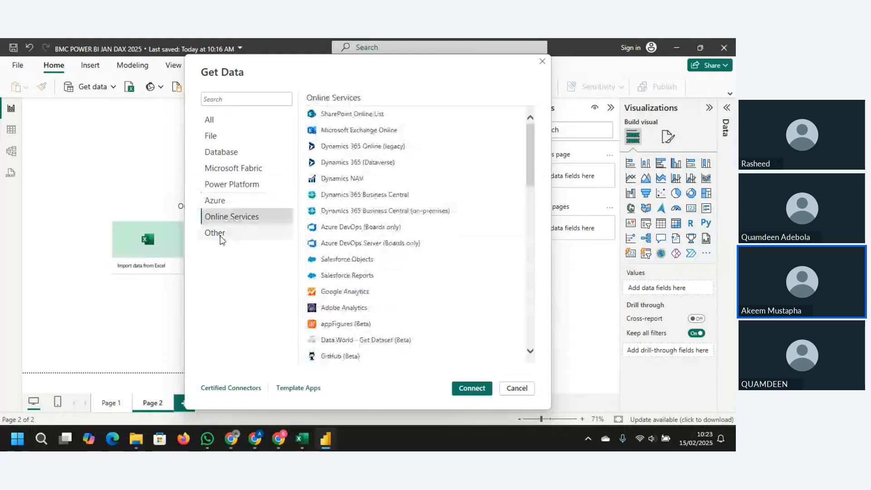
left_click(221, 238)
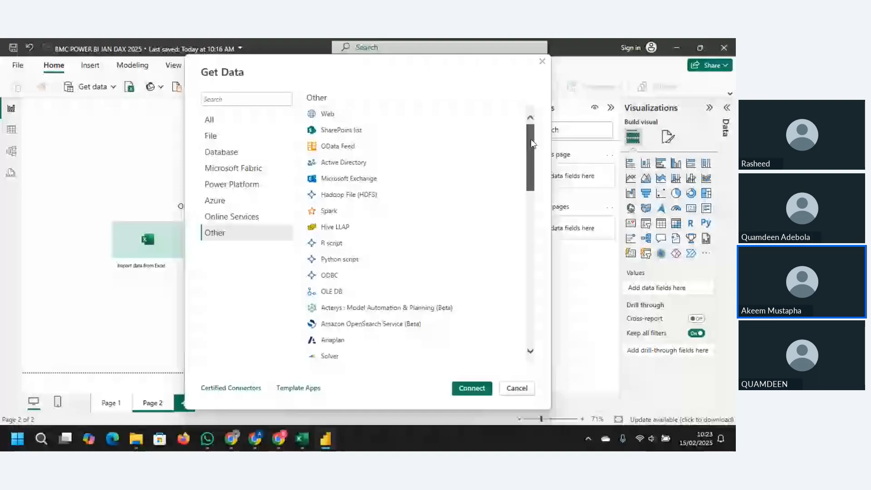
left_click_drag(531, 140, 536, 242)
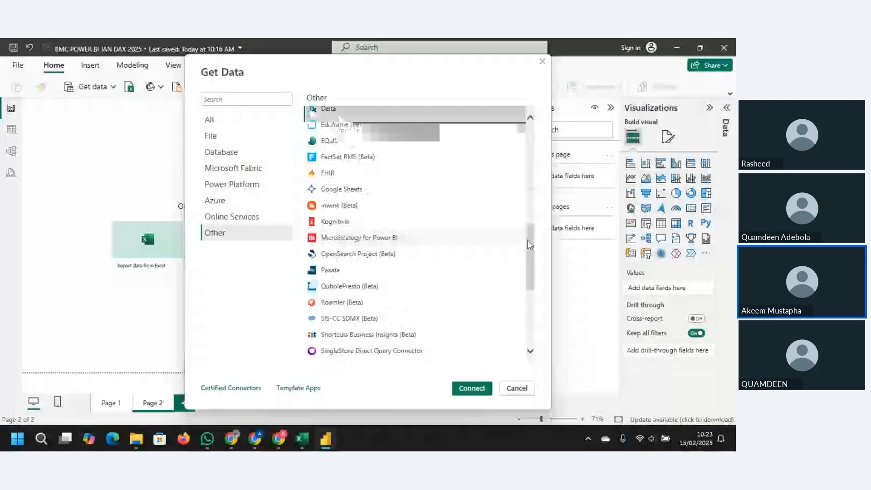
left_click_drag(528, 241, 529, 141)
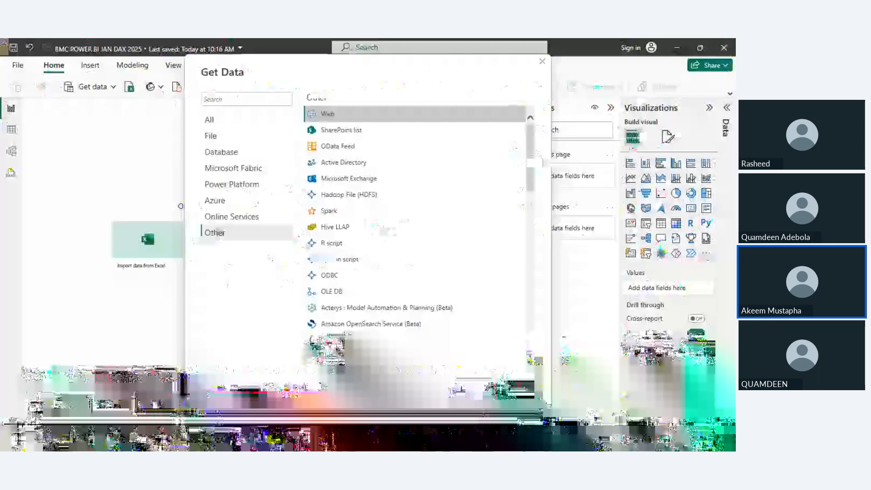
left_click(462, 389)
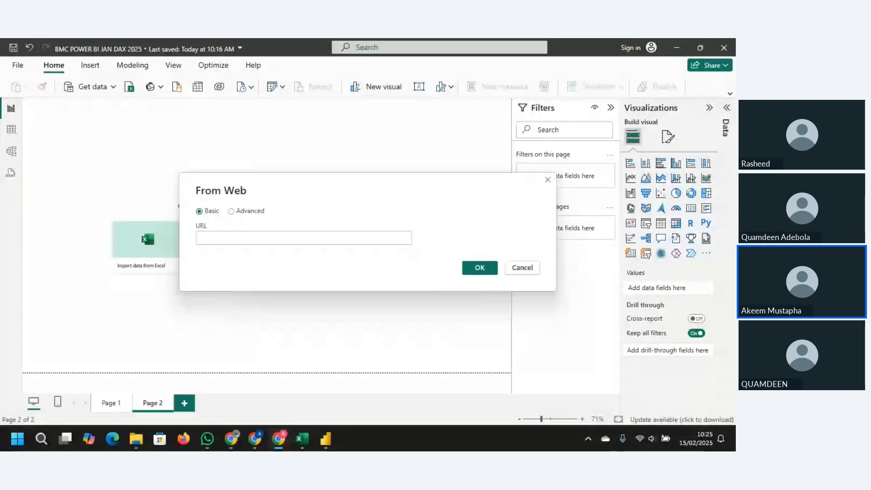
Switch to Chrome, view the download options of Kaggle's Naira to USD Historical Data dataset, and copy the page's URL
left_click_drag(109, 41, 10, 92)
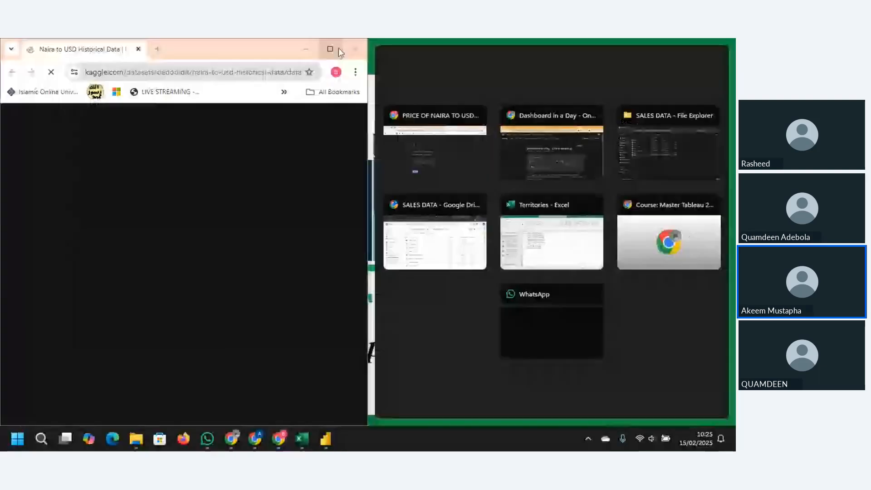
left_click(338, 49)
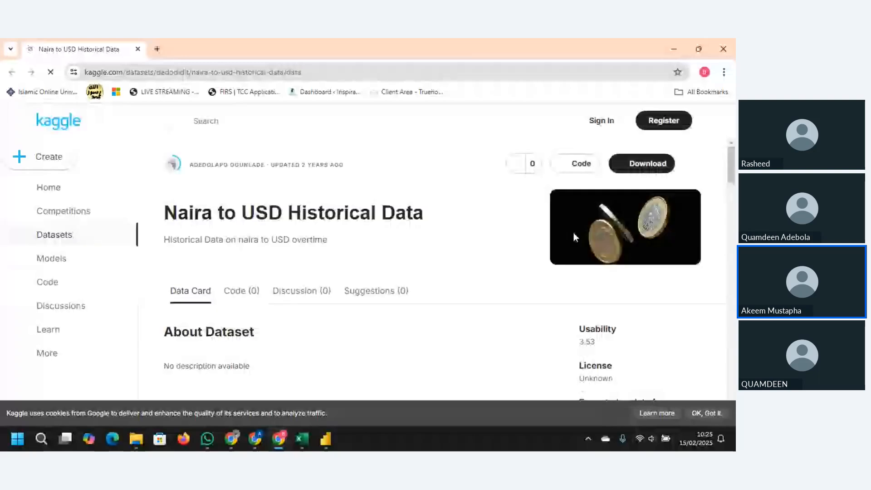
left_click(642, 166)
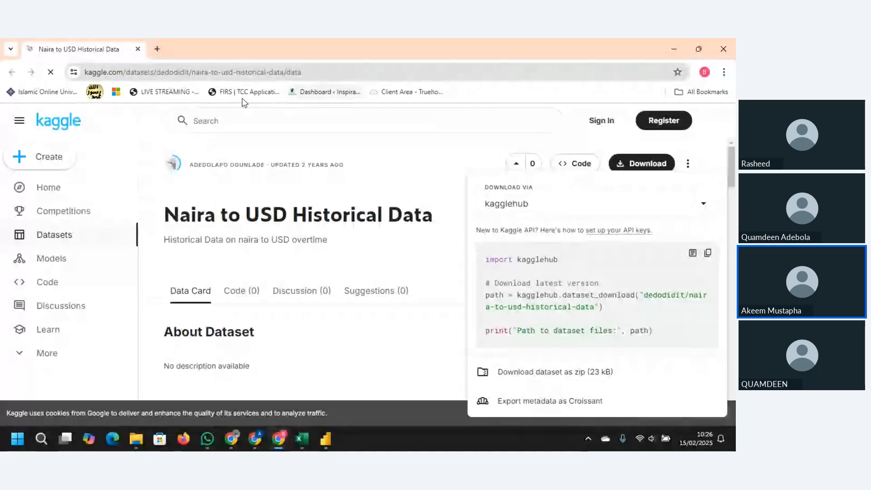
left_click(232, 74)
right_click(232, 73)
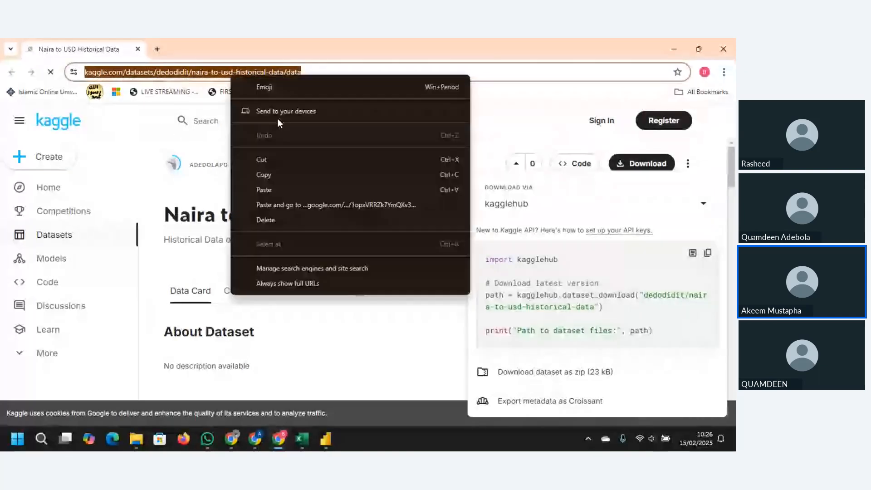
left_click(285, 172)
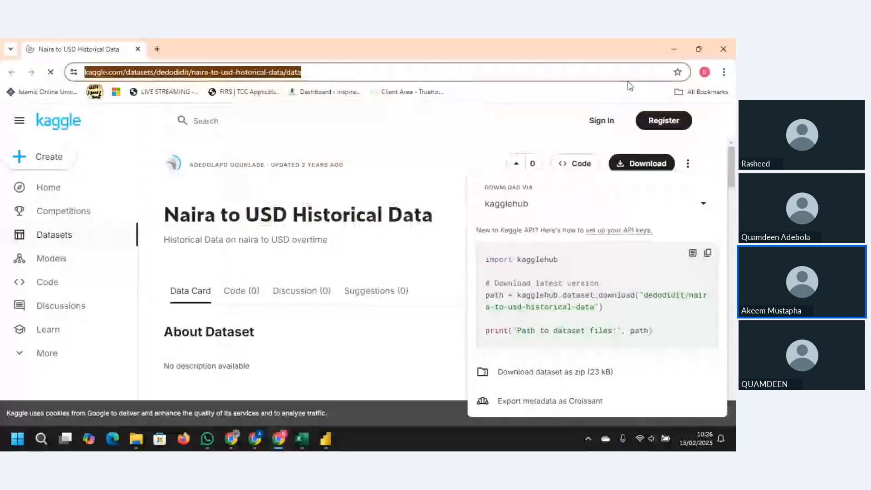
Return to Power BI, enter the copied Kaggle URL as the web source and connect with anonymous access
left_click(673, 49)
left_click(297, 238)
key("ctrl+v")
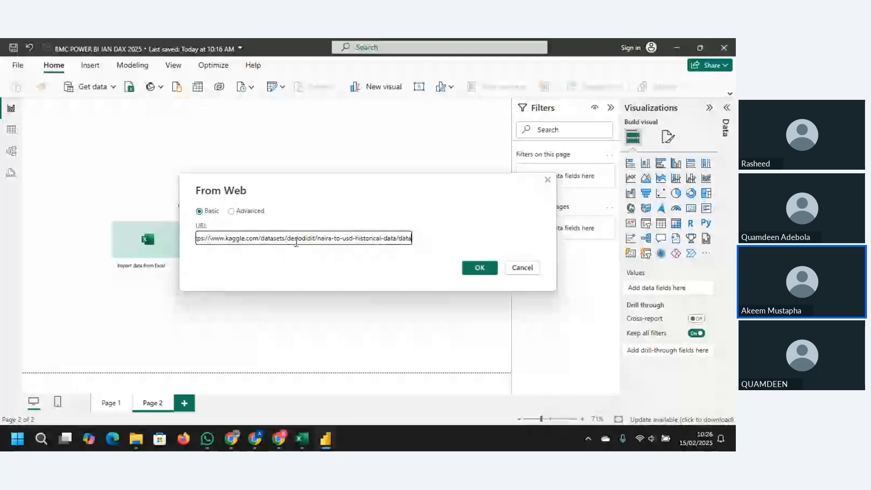
left_click(486, 270)
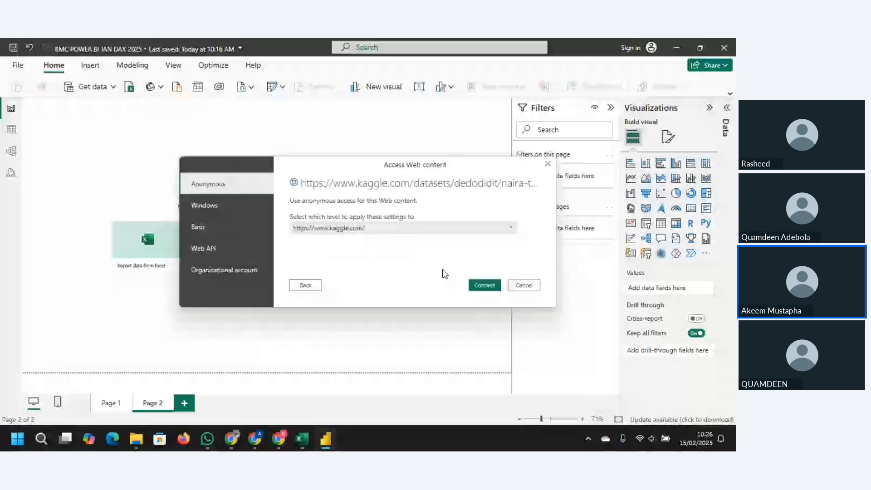
left_click(485, 285)
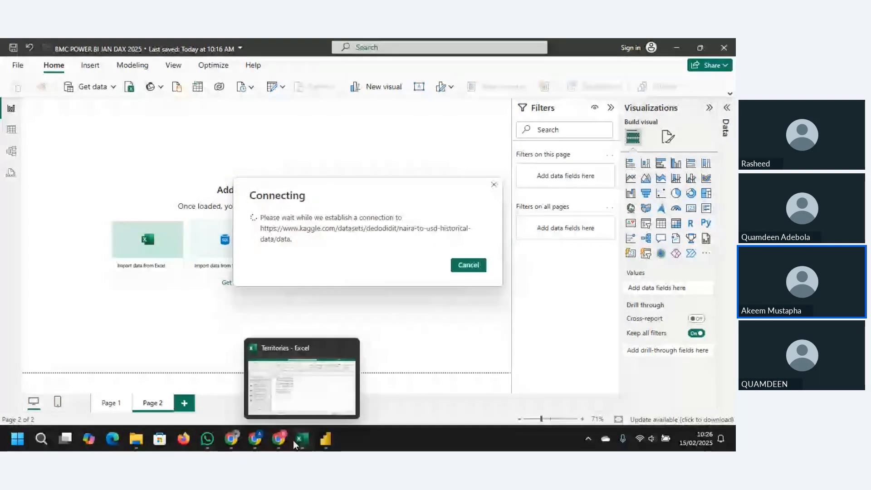
mouse_move(281, 444)
mouse_move(373, 388)
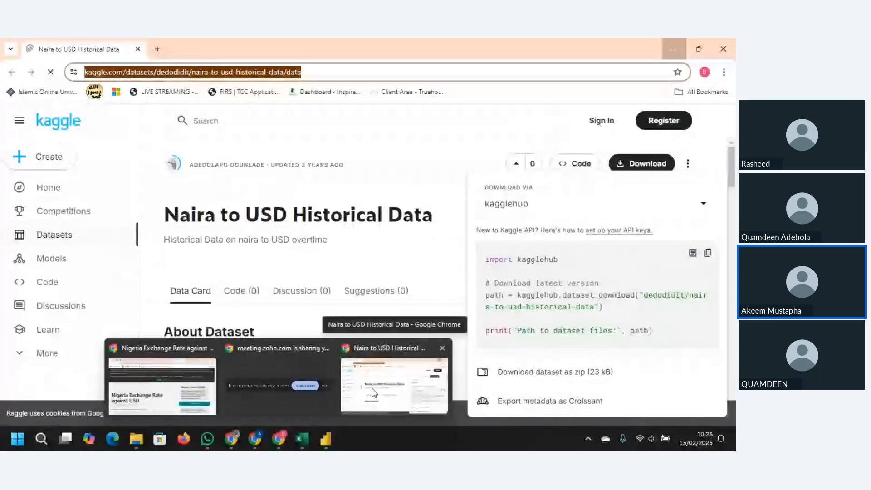
left_click(371, 393)
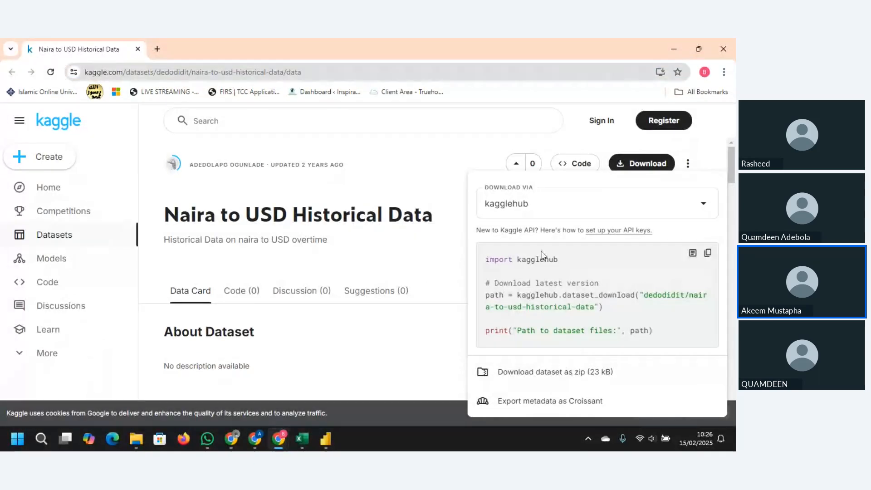
left_click(669, 50)
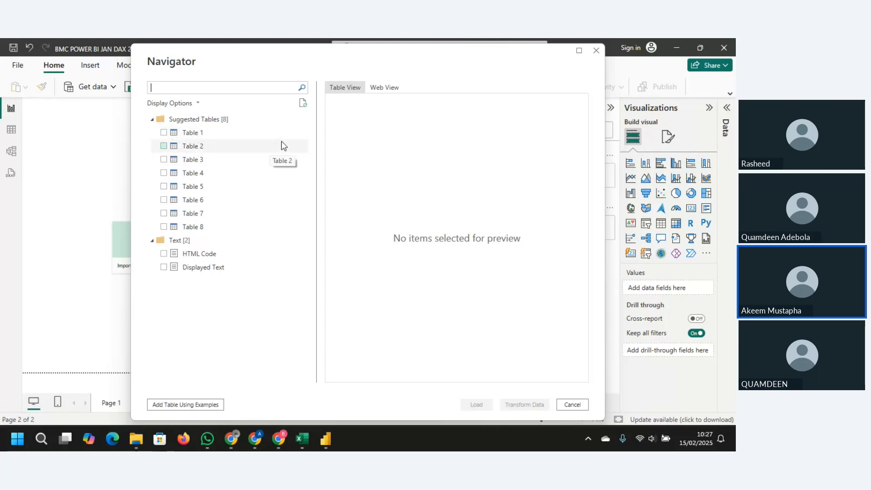
Preview the suggested tables from Table 1 to Table 8, and close the Navigator without loading any data
left_click(164, 133)
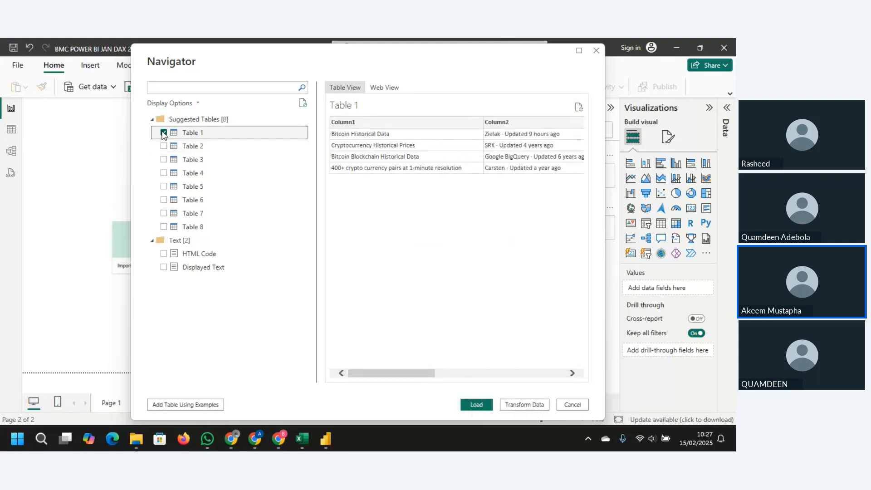
left_click(163, 132)
left_click(181, 148)
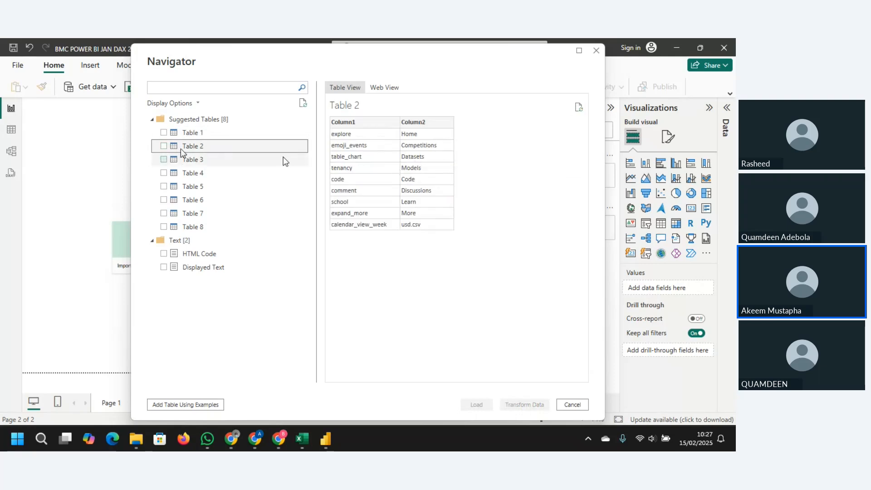
left_click(197, 162)
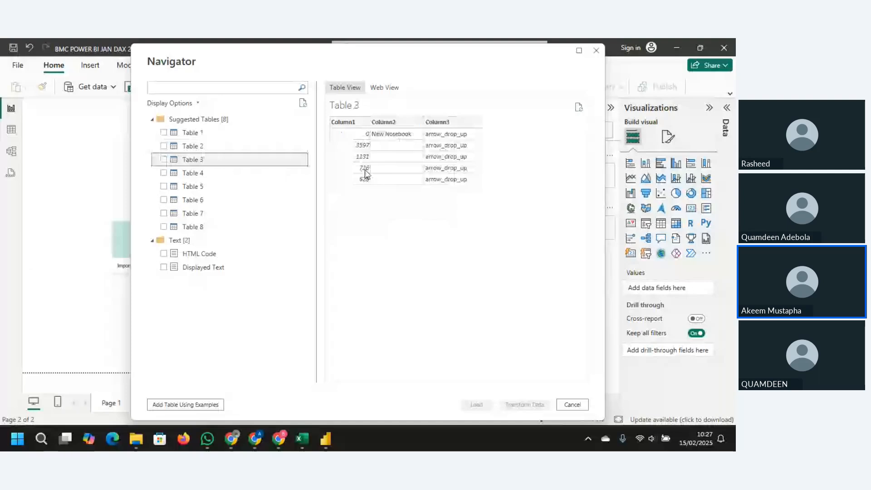
left_click(199, 173)
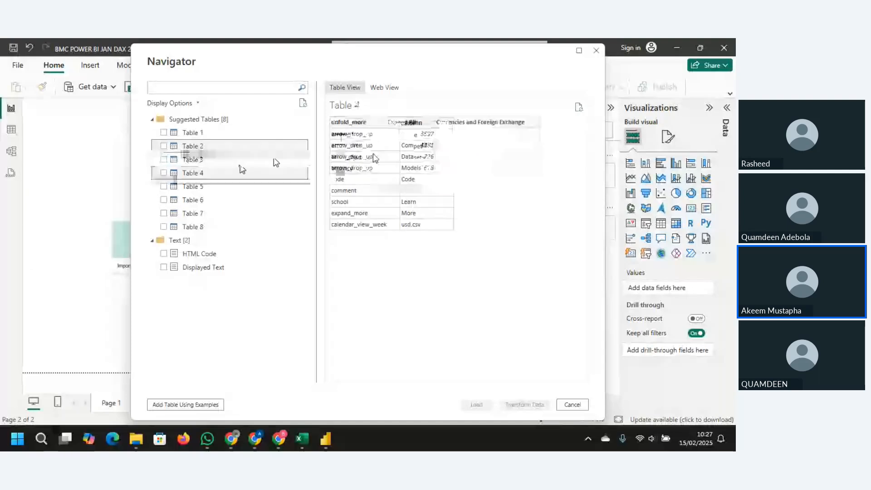
left_click(204, 187)
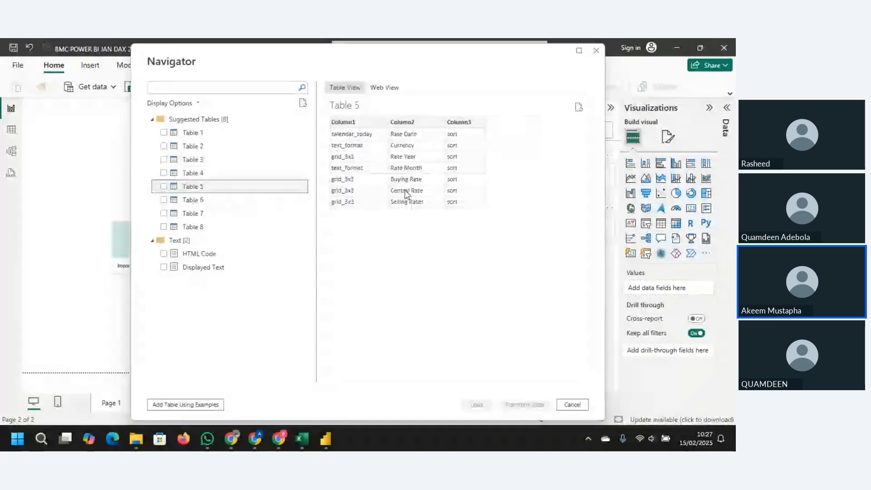
left_click(210, 201)
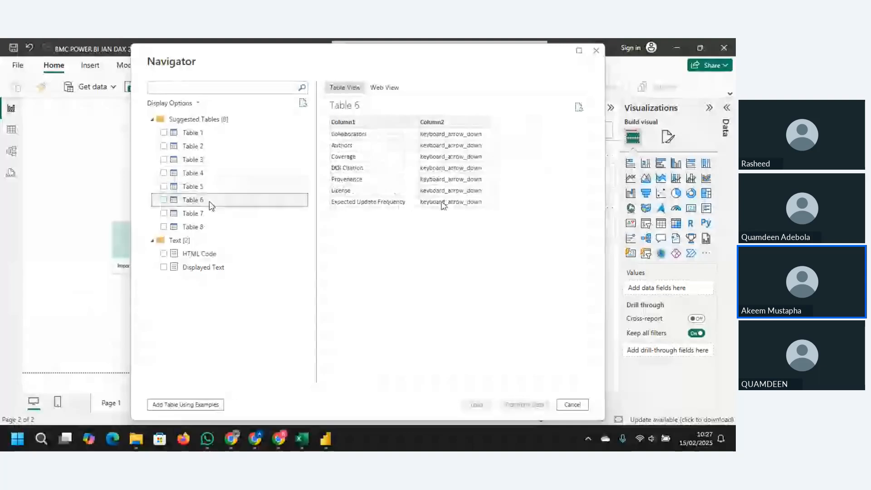
left_click(216, 188)
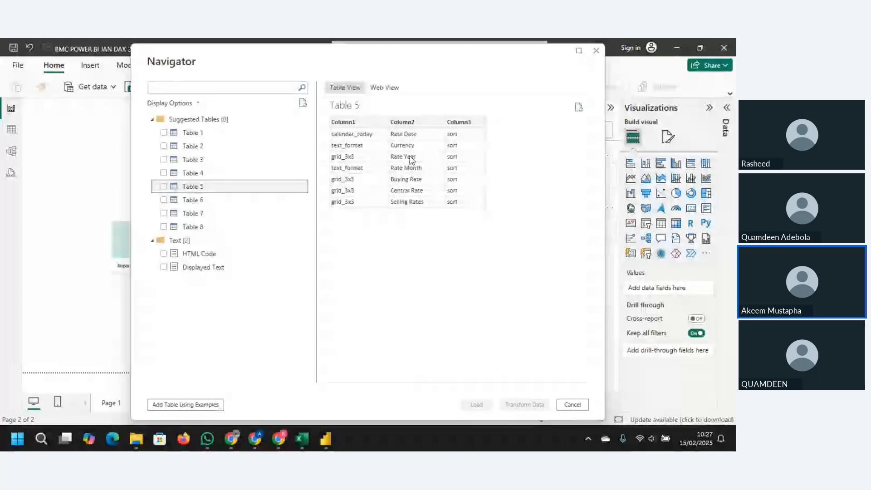
key("Down")
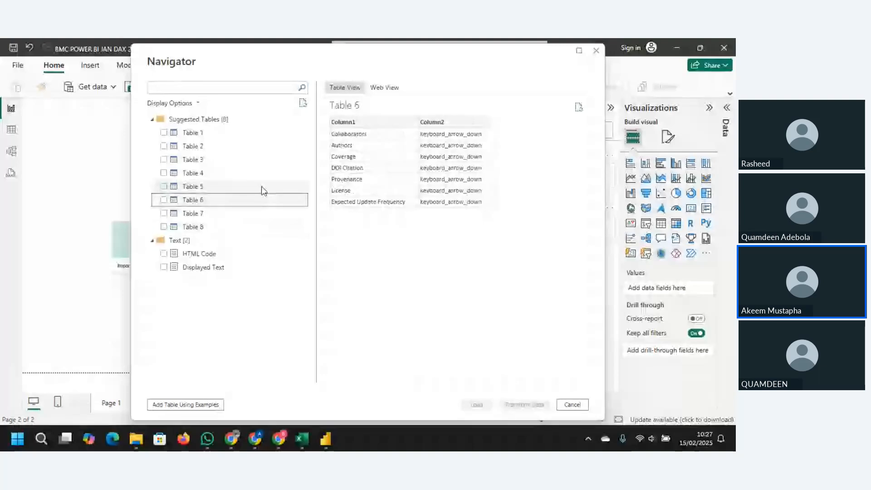
left_click(217, 213)
left_click(213, 226)
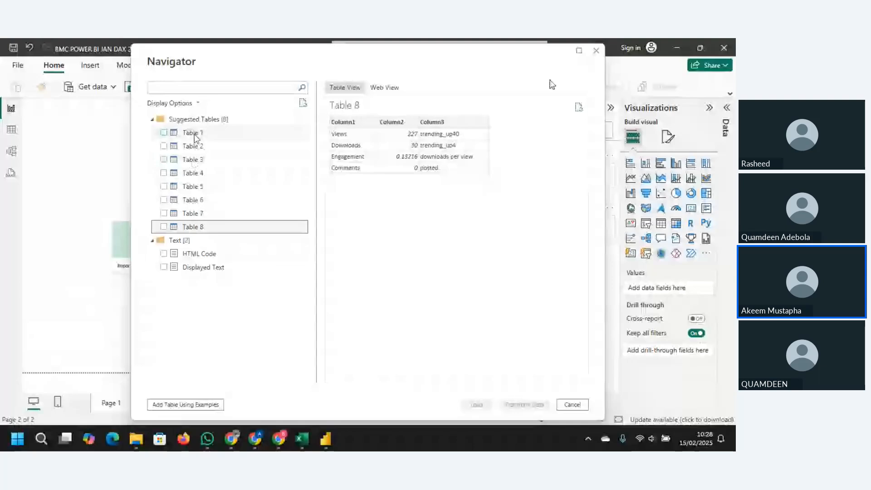
left_click(596, 50)
Show the common data sources, and search Windows for "ssms" to launch SQL Server Management Studio
left_click(114, 87)
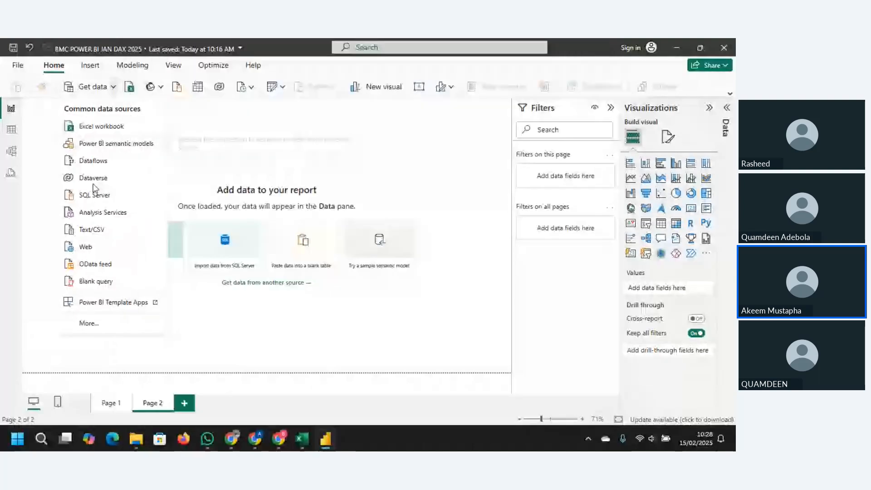
left_click(41, 439)
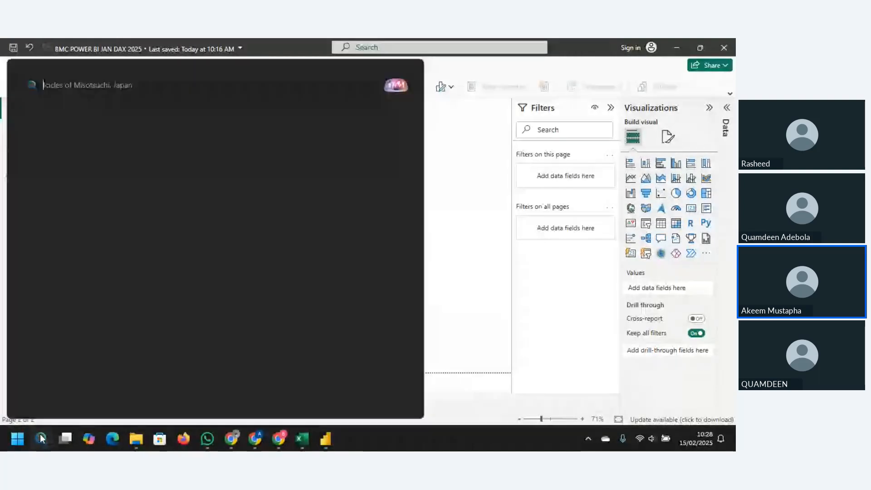
type("ss")
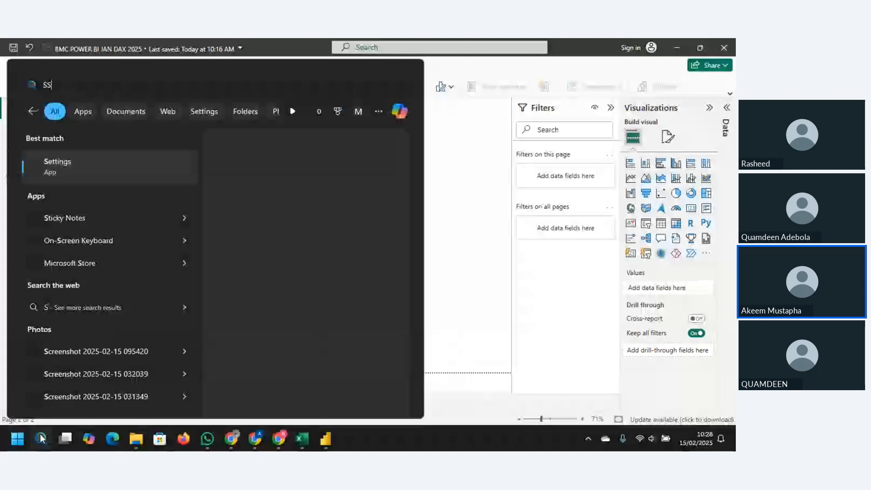
type("ms")
left_click(316, 201)
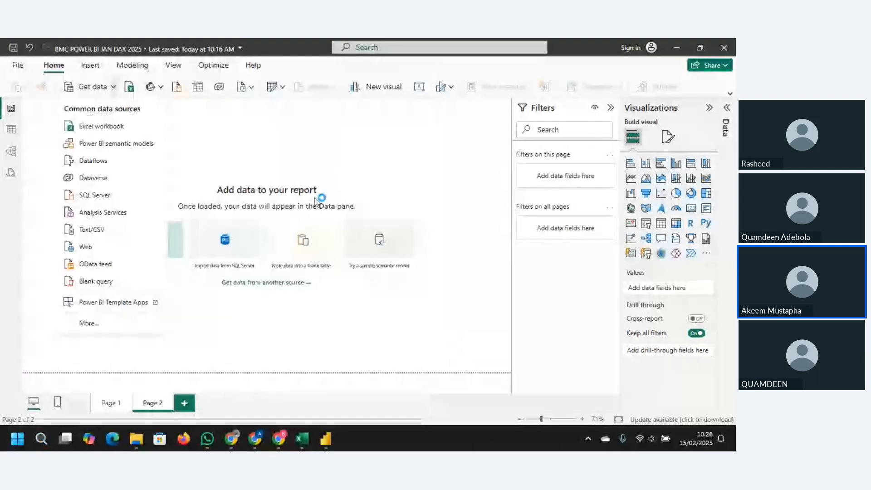
Open the SQL Server database connection settings, and switch to SQL Server Management Studio to find the server name
left_click(87, 196)
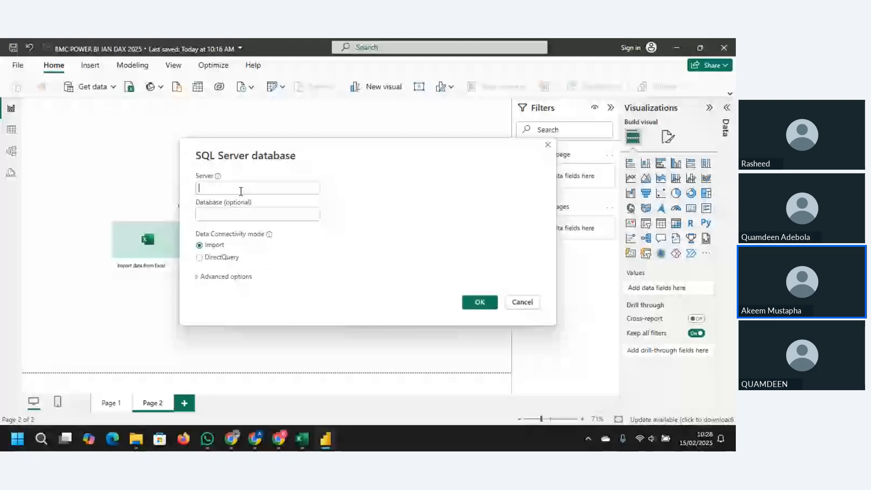
mouse_move(323, 403)
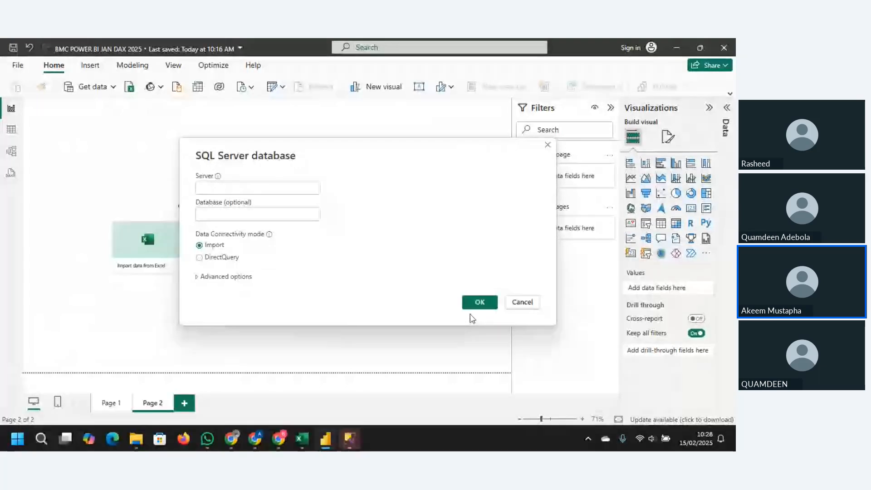
mouse_move(350, 438)
left_click(349, 398)
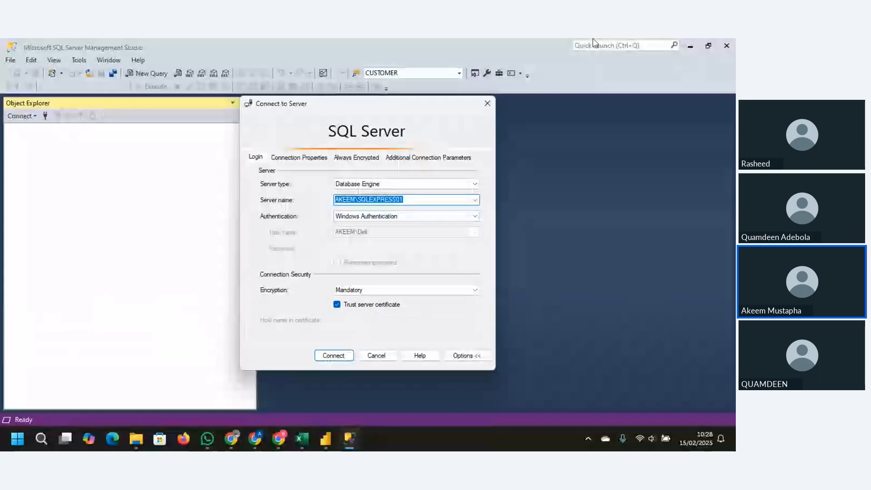
Return to Power BI and set the database server to the local SQLEXPRESS01 instance shown in SQL Server Management Studio
mouse_move(325, 438)
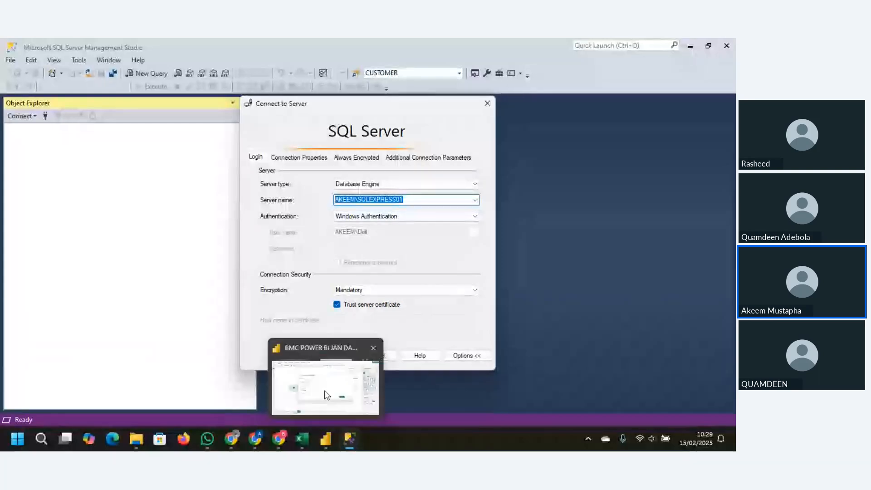
left_click(325, 390)
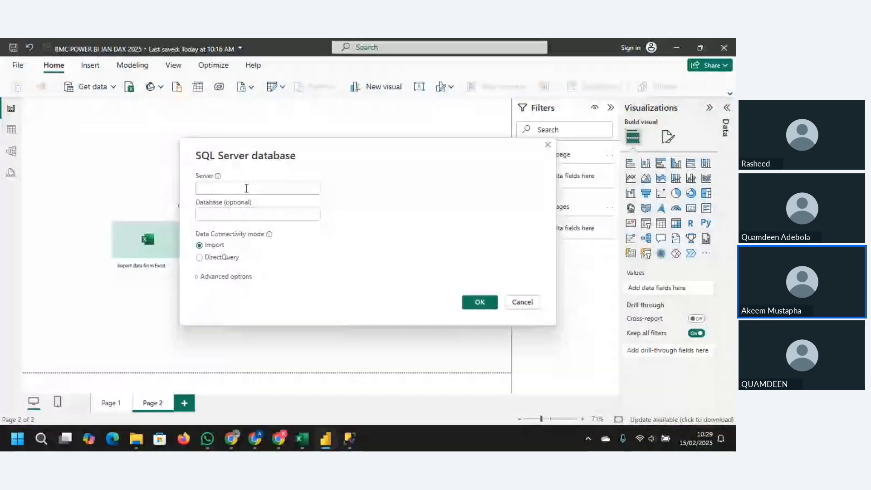
left_click(246, 189)
type("AKEEM\\SQLEXPRESS01")
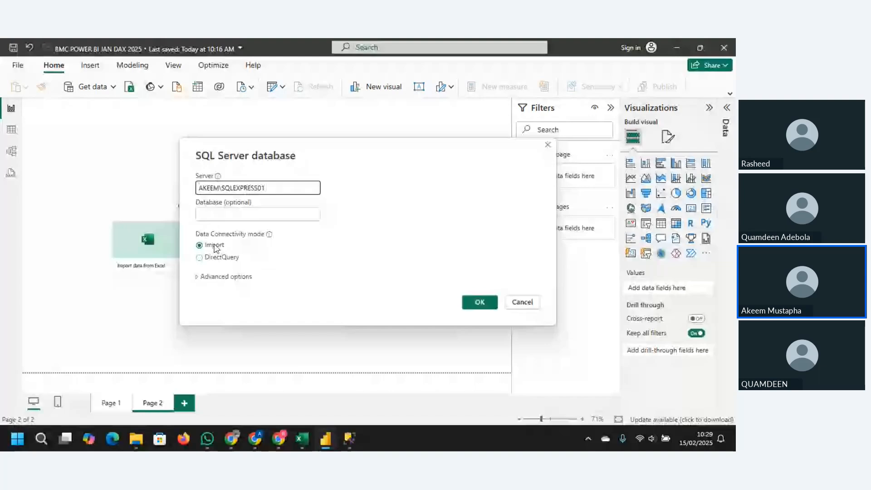
Connect to the SQL Server instance in Import mode with the current Windows credentials, accepting an unencrypted connection
left_click(485, 303)
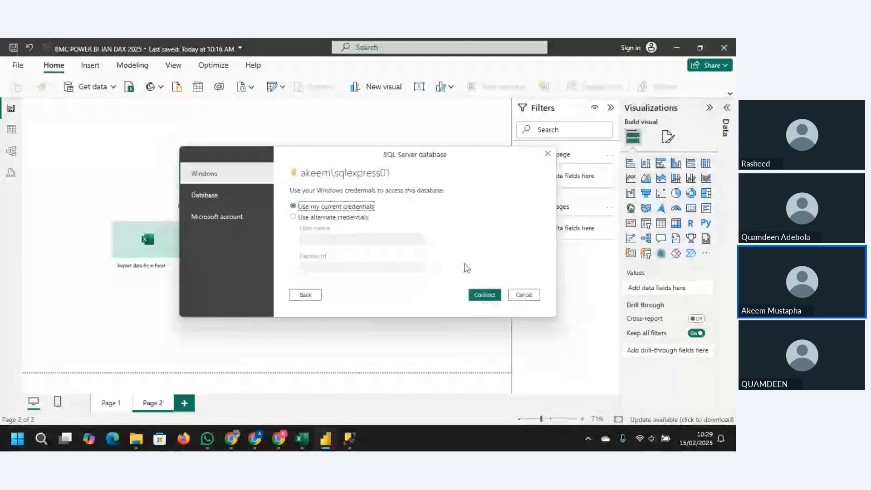
left_click(485, 296)
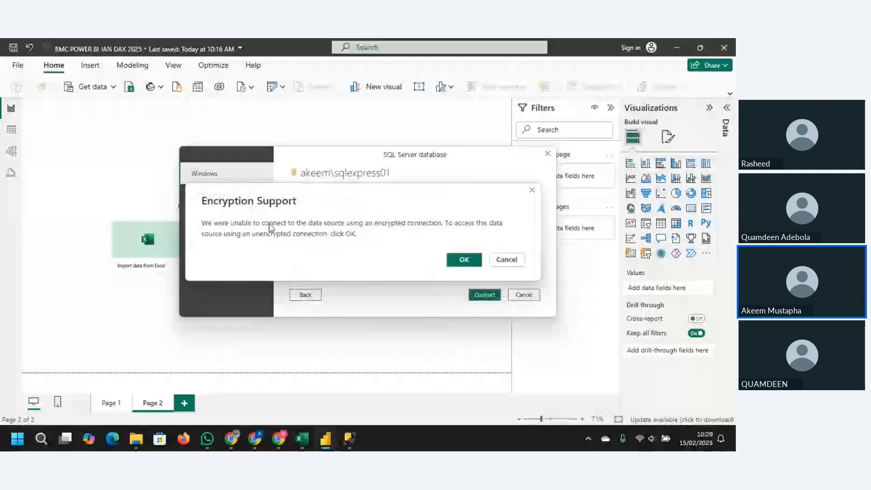
left_click(480, 256)
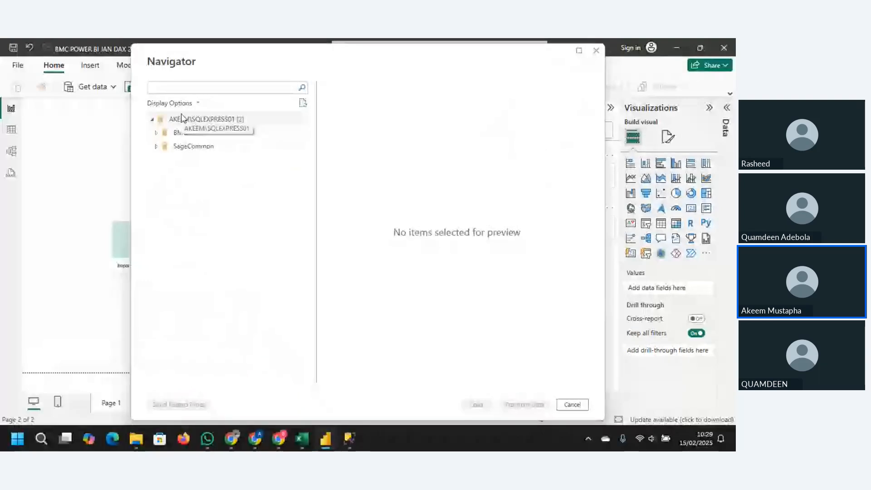
Browse the tables of the SageCommon and BMC databases, and close the Navigator without loading any data
left_click(157, 138)
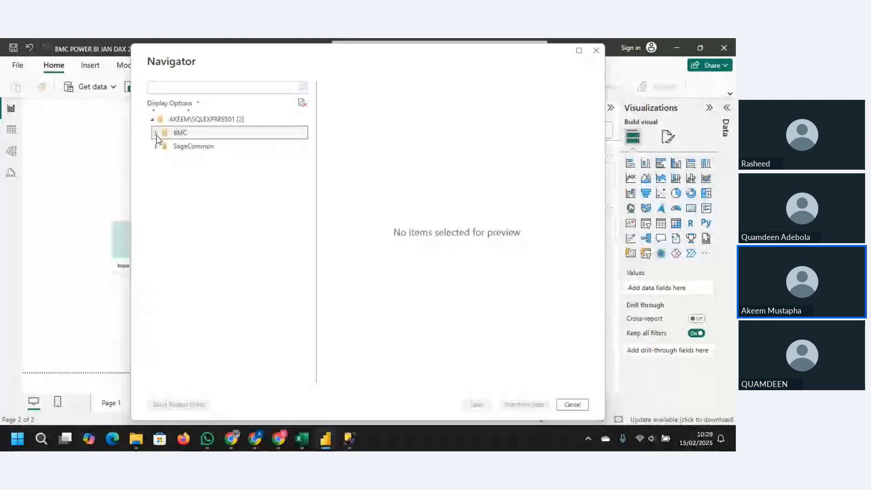
left_click(157, 149)
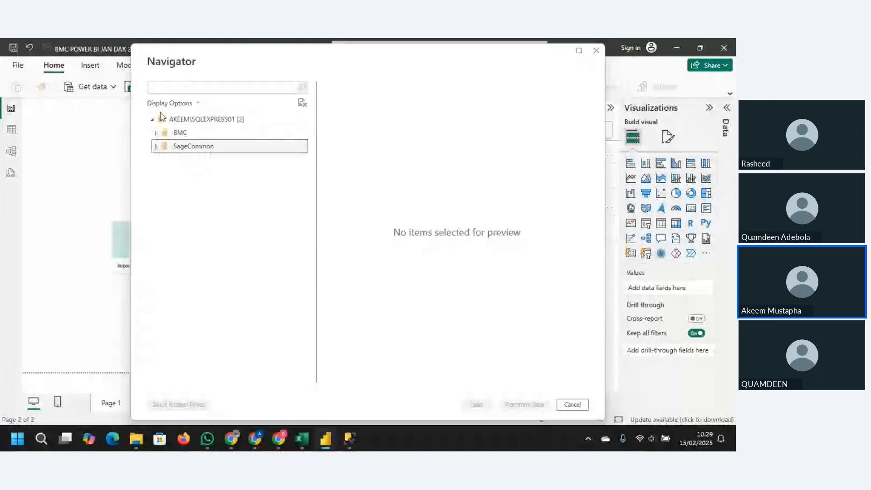
double_click(171, 143)
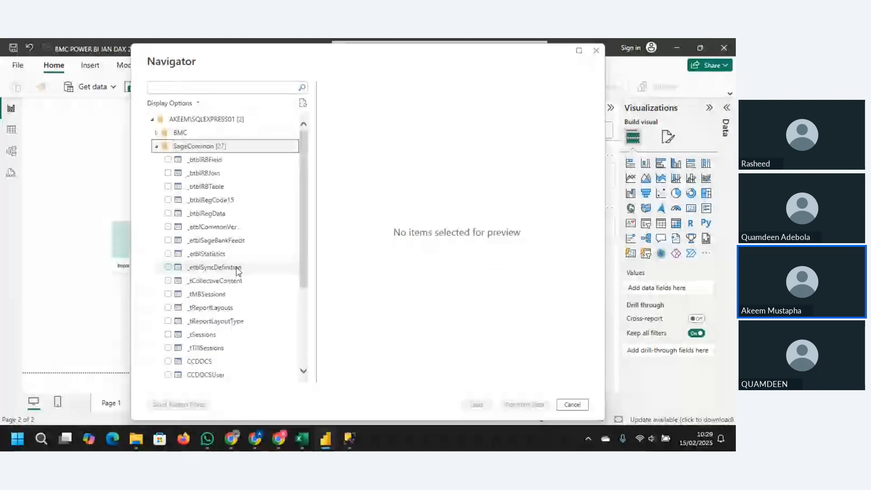
left_click(156, 146)
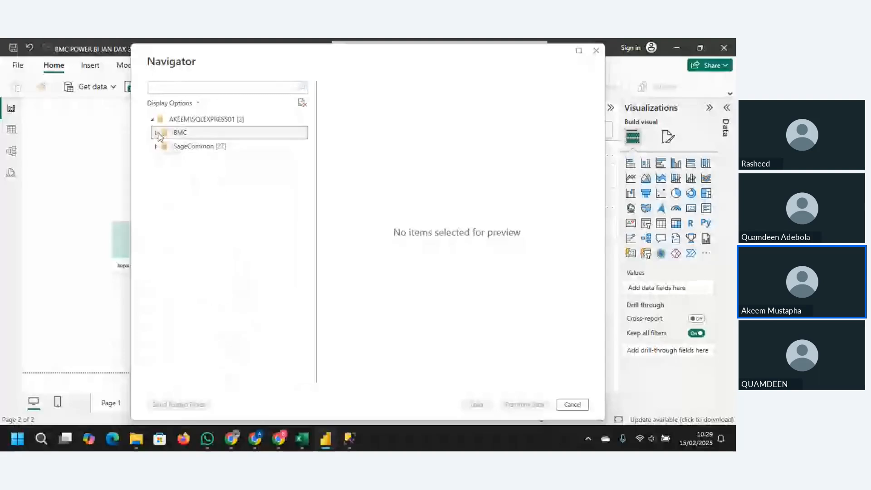
left_click(157, 133)
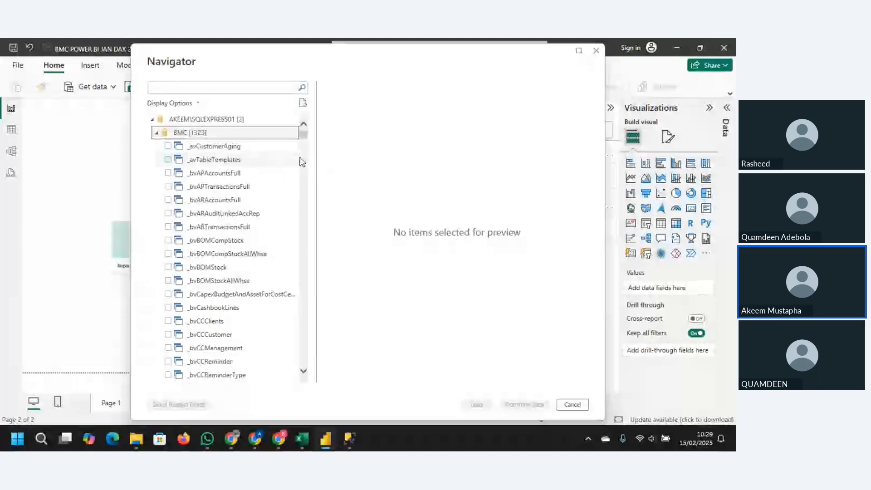
left_click_drag(304, 142, 301, 235)
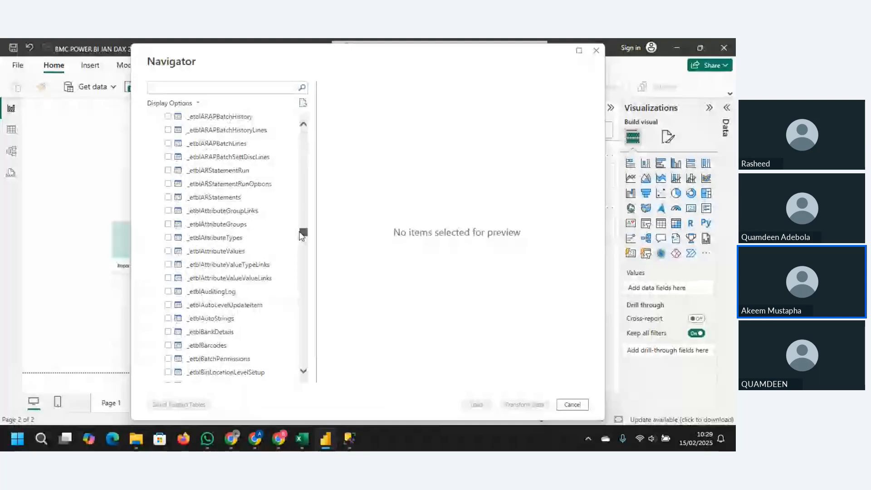
left_click_drag(301, 236, 303, 136)
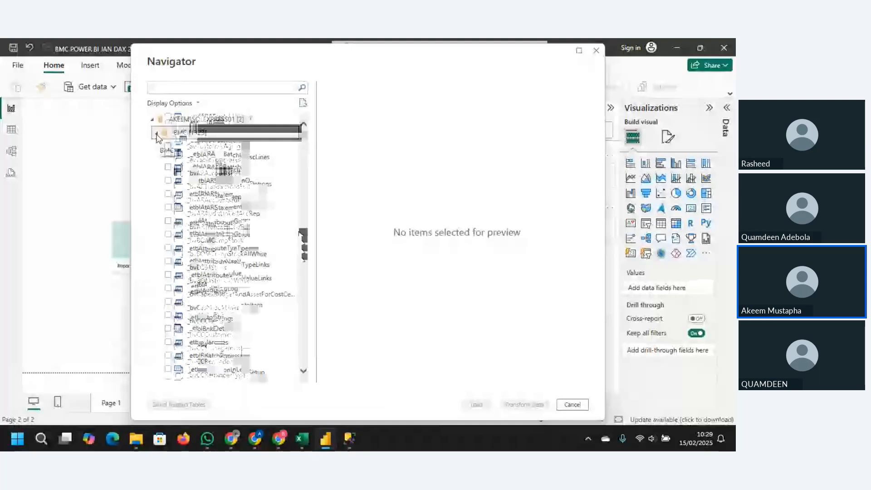
left_click(156, 133)
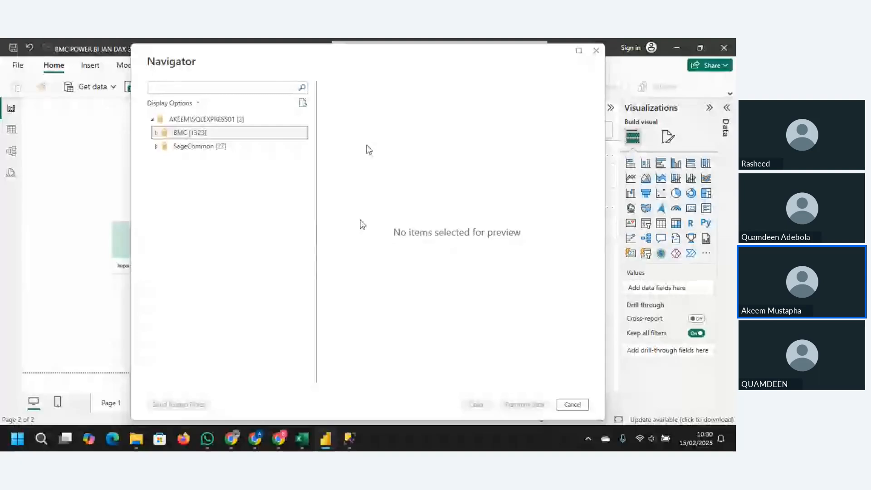
left_click(596, 49)
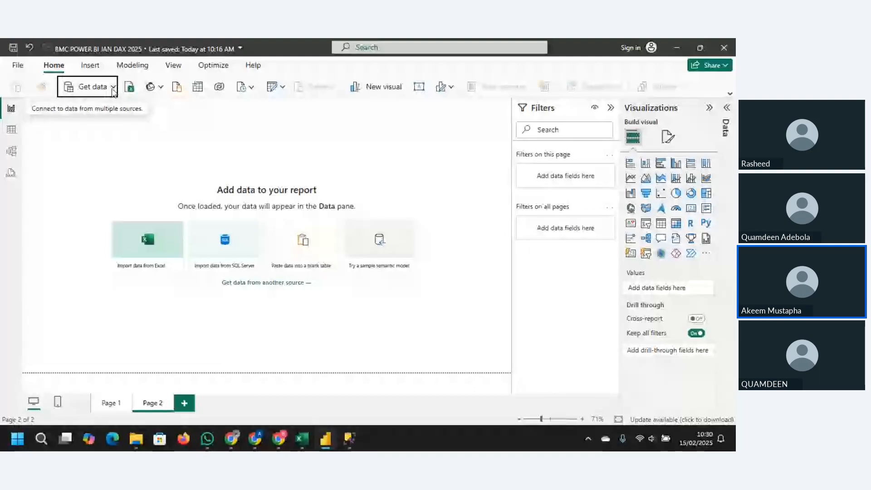
Show the SALES DATA folder maximized in File Explorer with the full file types readable, and return to Power BI
mouse_move(142, 441)
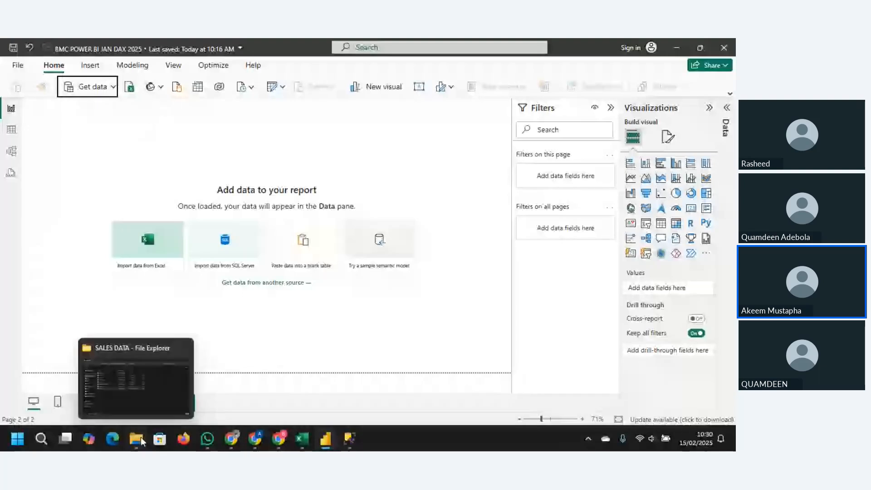
left_click(142, 441)
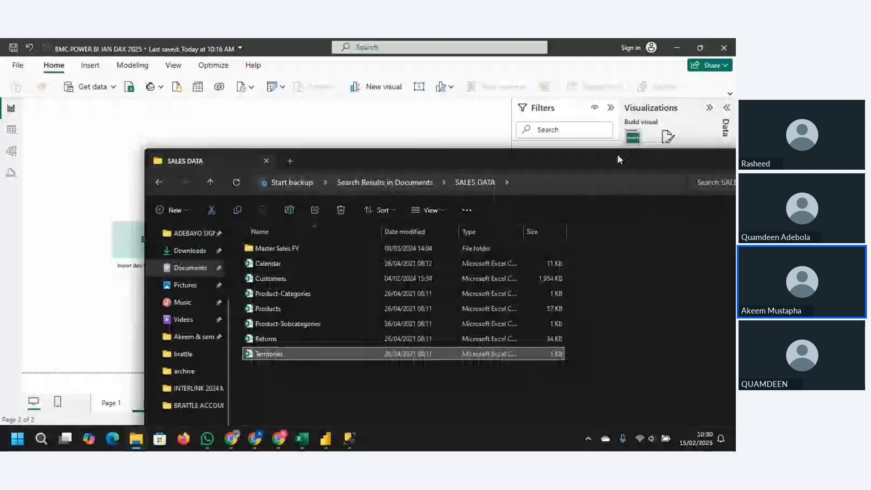
left_click_drag(619, 159, 447, 73)
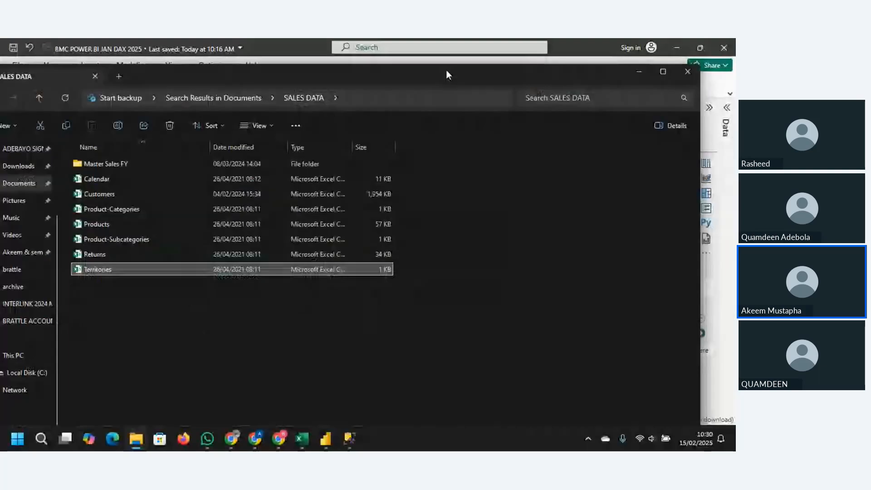
double_click(618, 74)
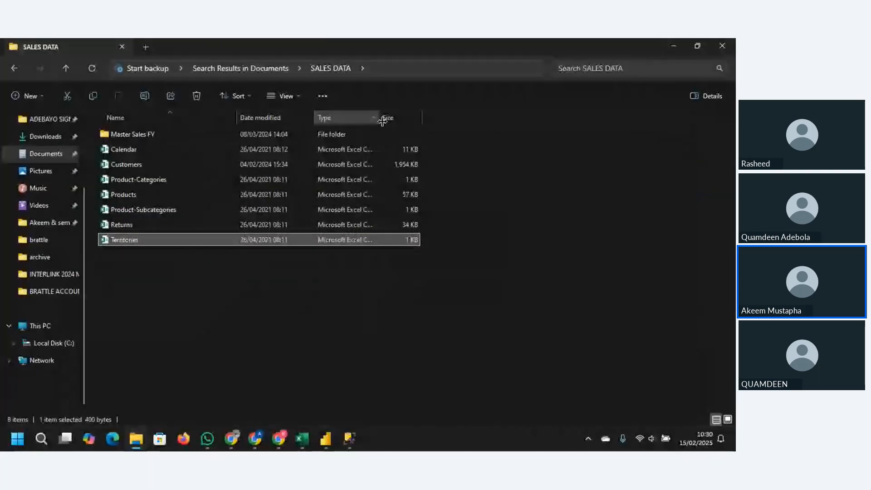
double_click(380, 118)
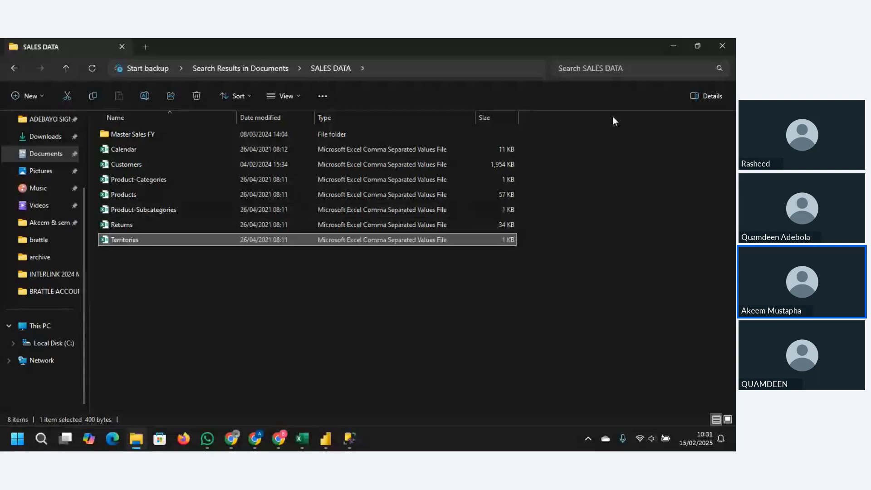
left_click(672, 47)
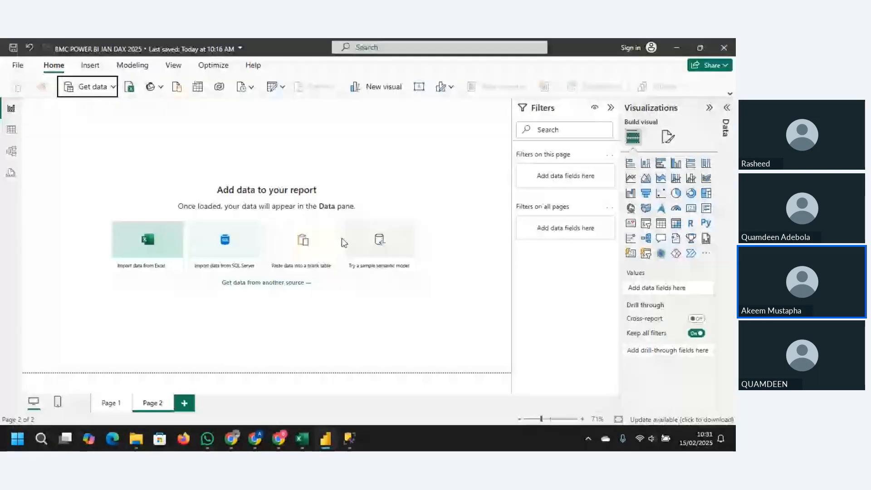
Get data from a Text/CSV source, searching Documents for "SALES" and opening the Customers file from the SALES DATA folder
left_click(113, 88)
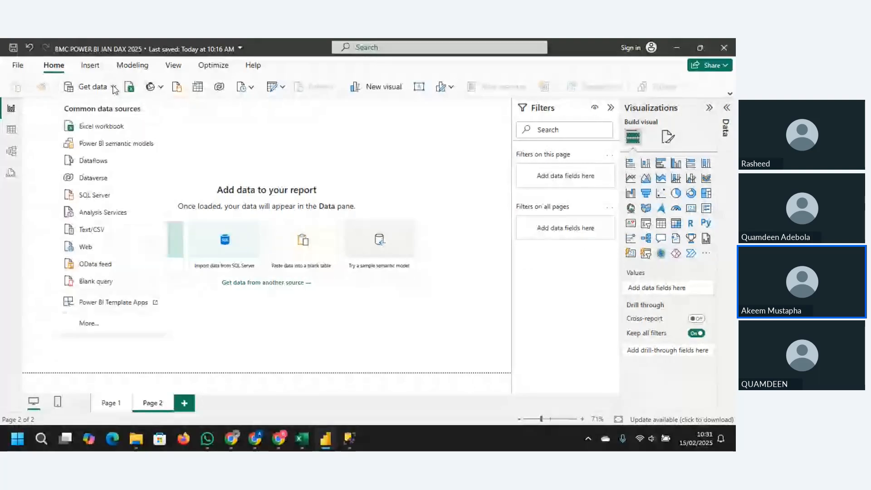
left_click(92, 230)
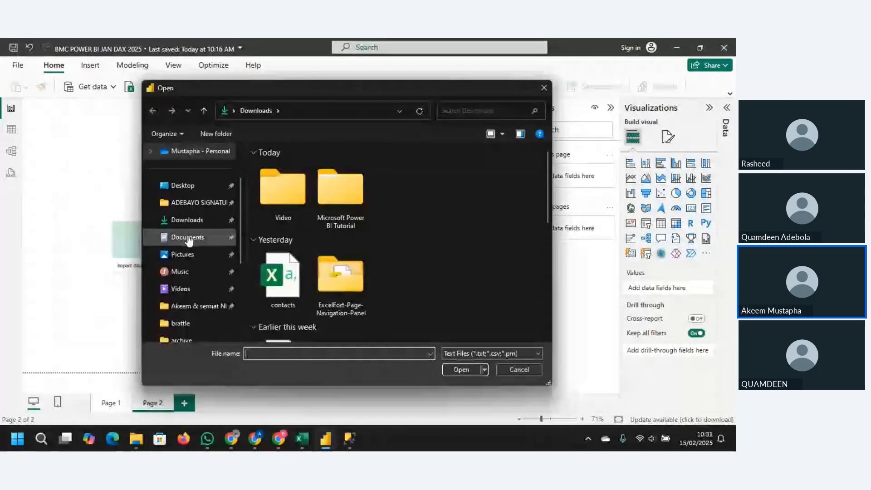
left_click(188, 238)
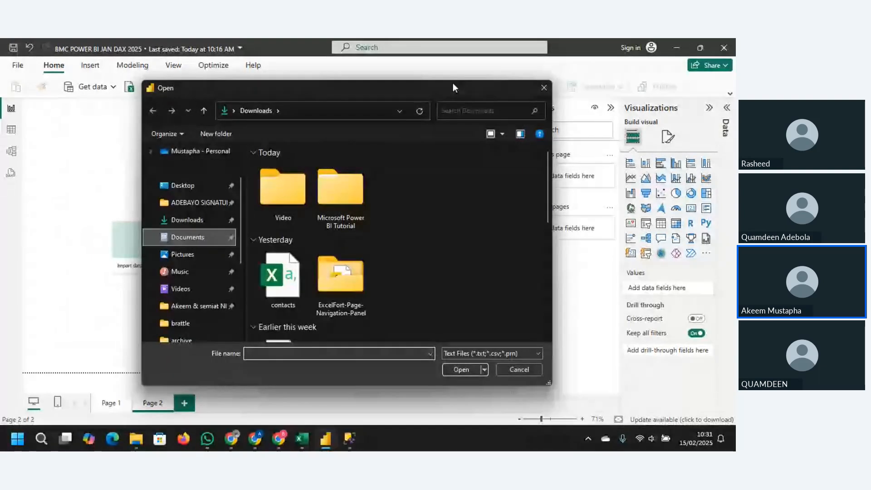
left_click(476, 111)
type("SALES")
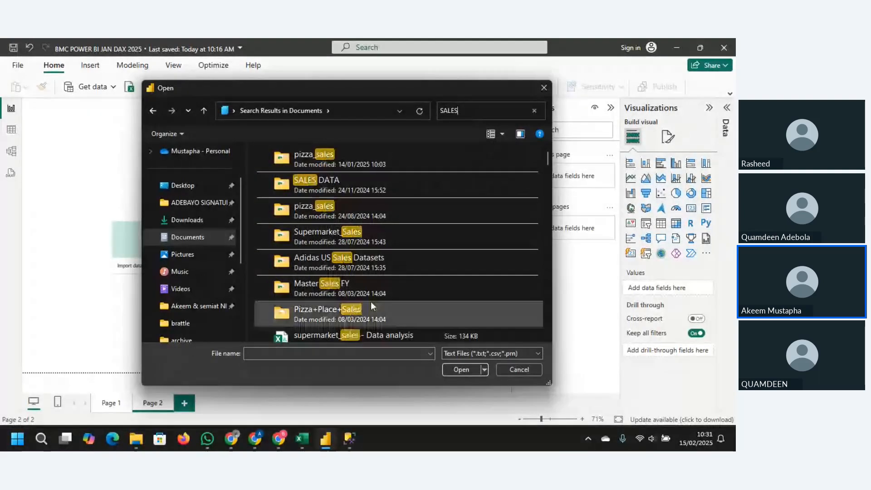
double_click(332, 180)
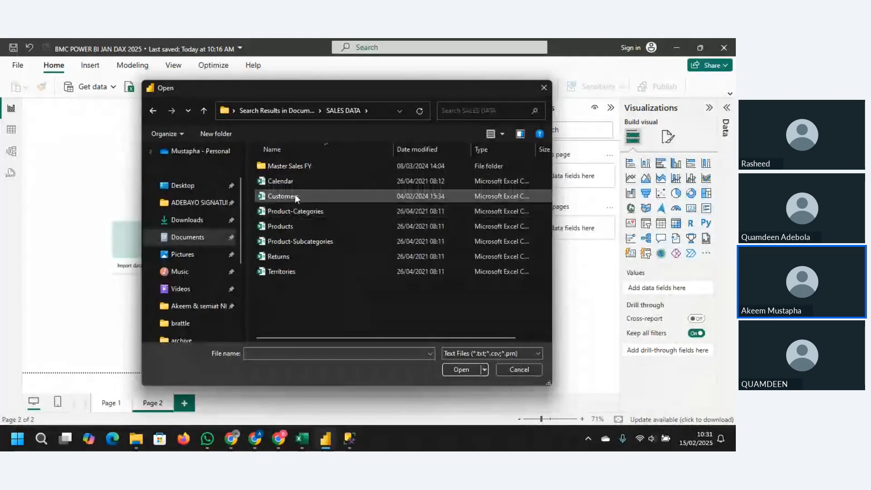
left_click(295, 197)
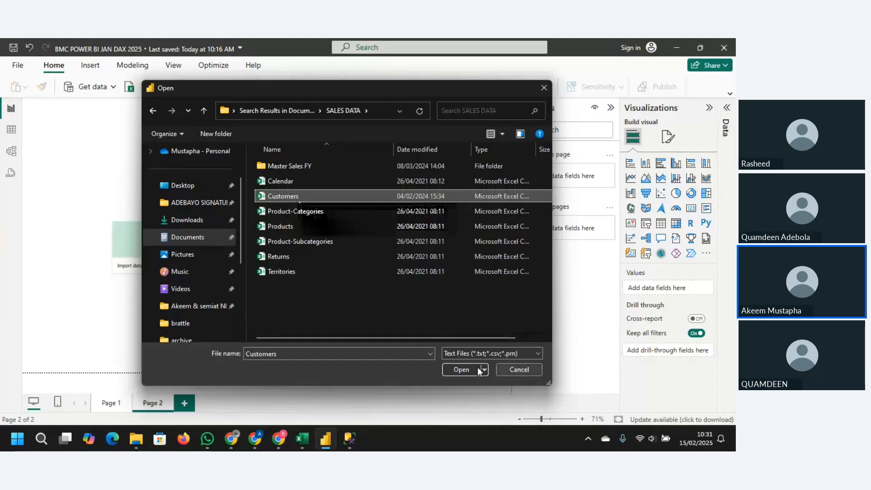
left_click(459, 368)
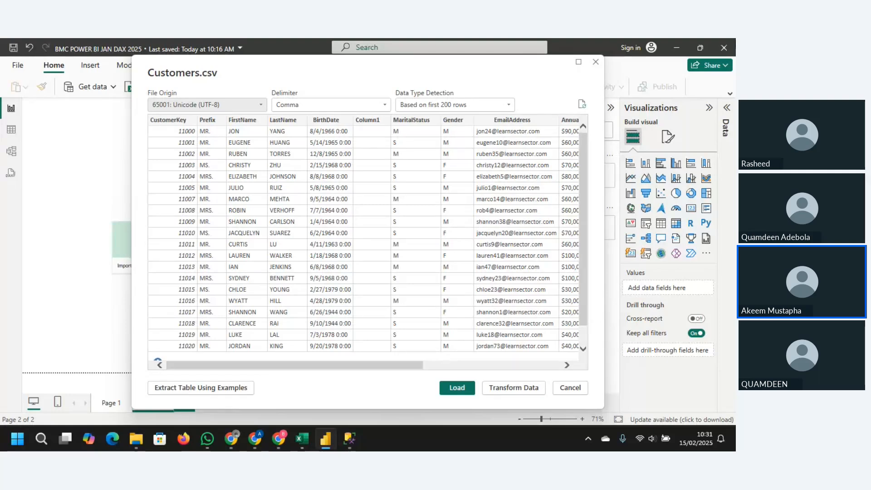
Examine the Customers.csv preview, including the data type detection options and the columns further along
key("alt+Tab")
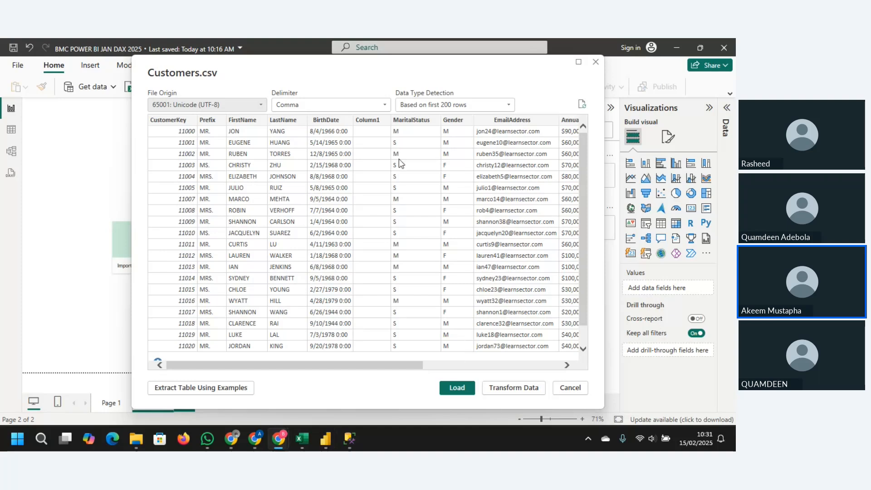
left_click_drag(376, 79, 331, 66)
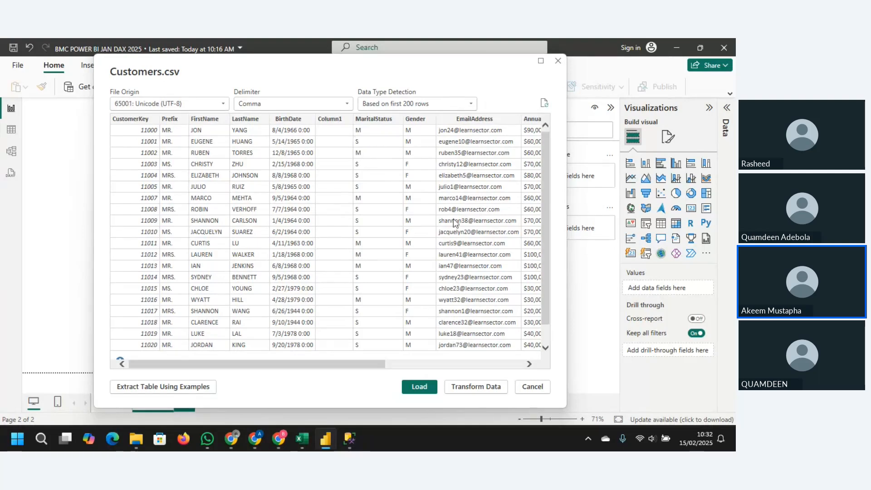
left_click_drag(364, 68, 377, 60)
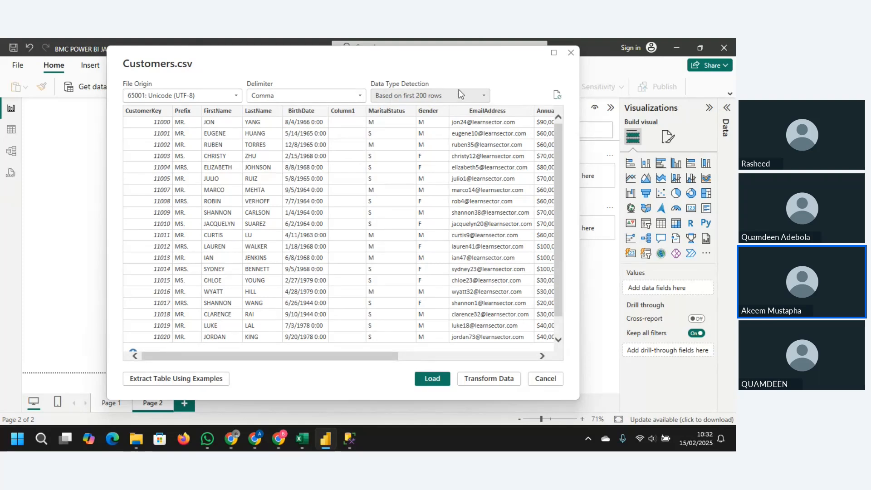
left_click(480, 95)
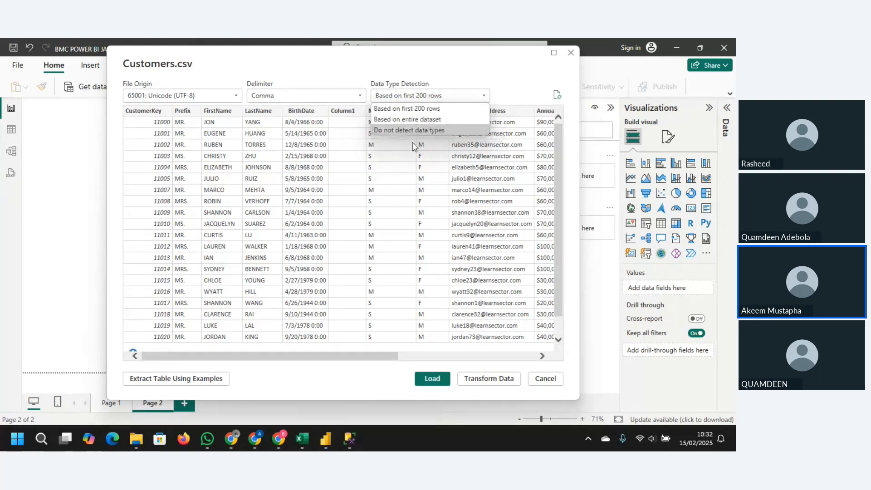
left_click(403, 75)
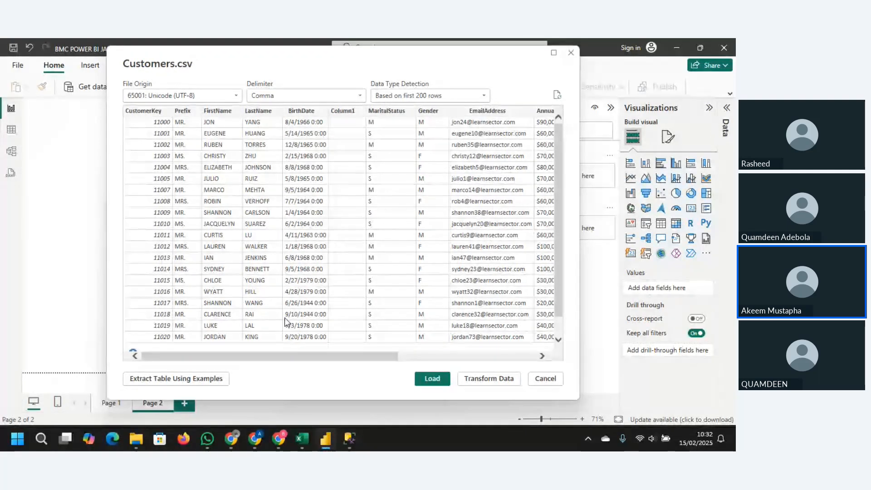
left_click_drag(452, 357, 328, 367)
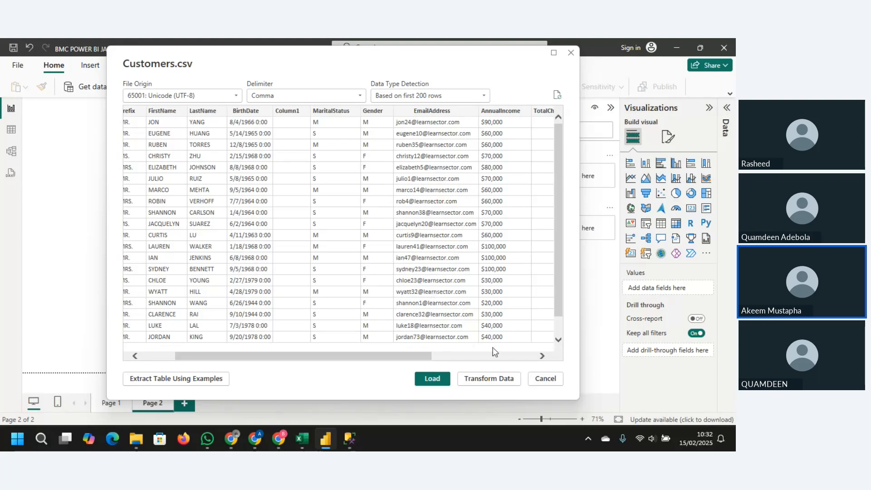
Open the Customers data in the Power Query Editor for transformation and select the CustomerKey column
left_click(488, 382)
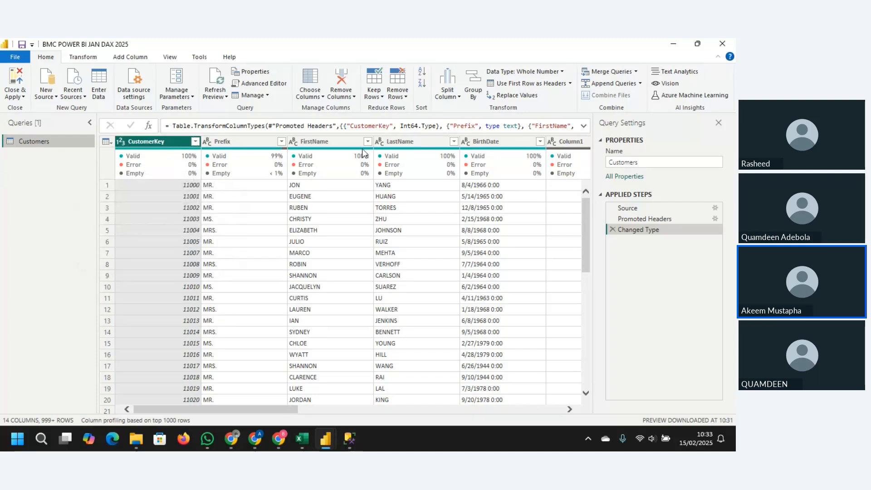
mouse_move(300, 161)
left_click(232, 140)
left_click(154, 142)
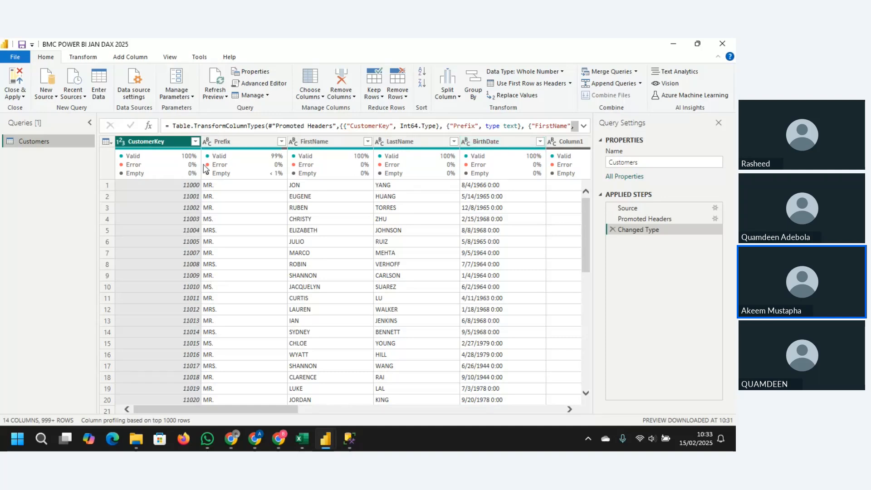
Examine the data types of the CustomerKey, Prefix, FirstName, LastName and BirthDate columns, including the available type options
mouse_move(124, 148)
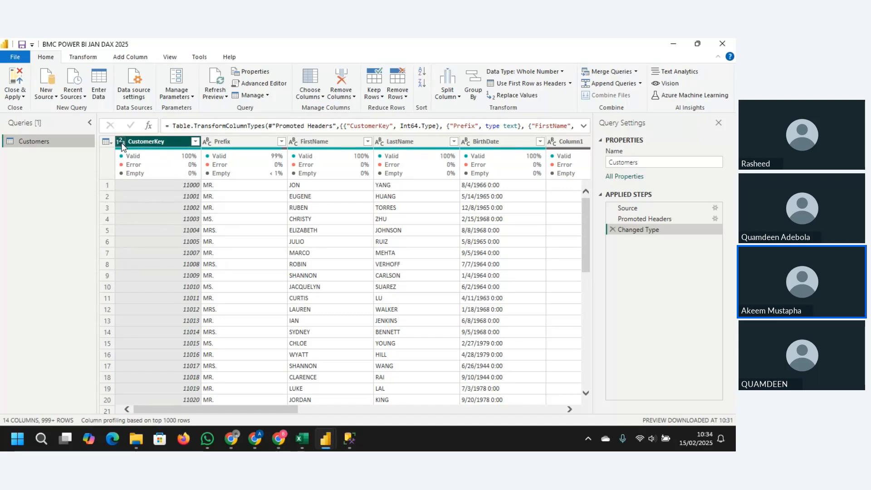
left_click(121, 143)
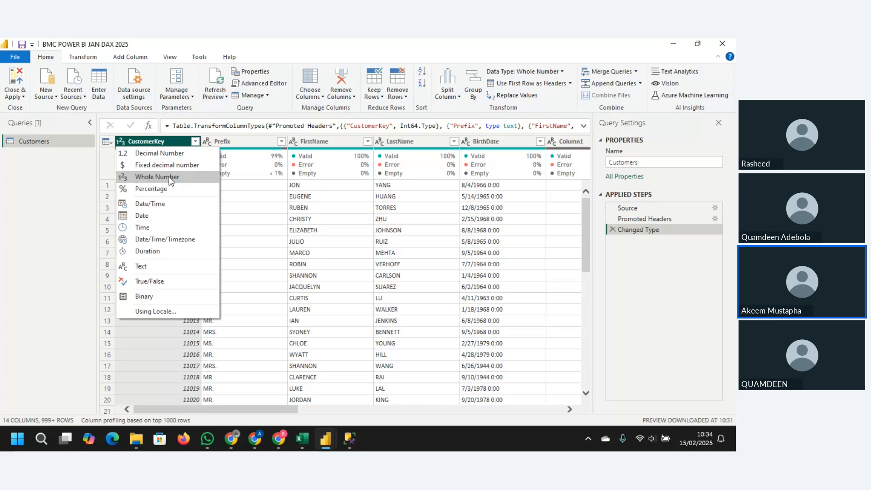
left_click(139, 139)
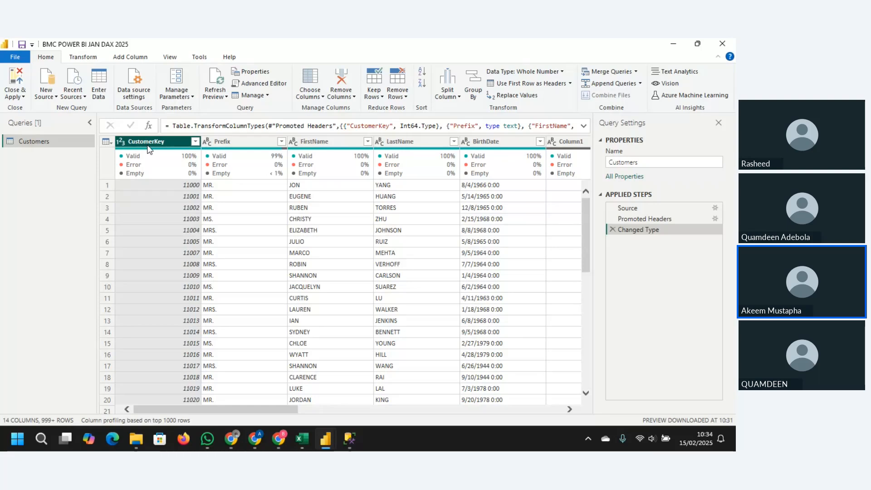
left_click_drag(148, 146, 127, 144)
mouse_move(149, 152)
left_click(206, 142)
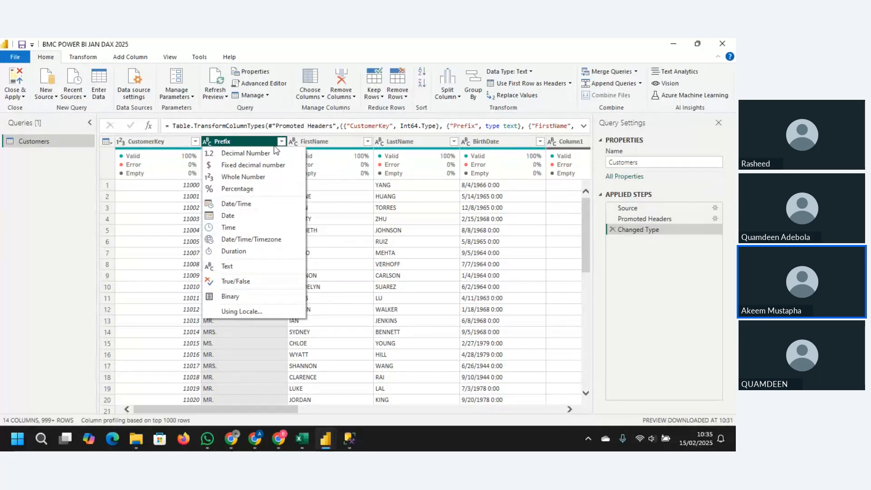
left_click(313, 142)
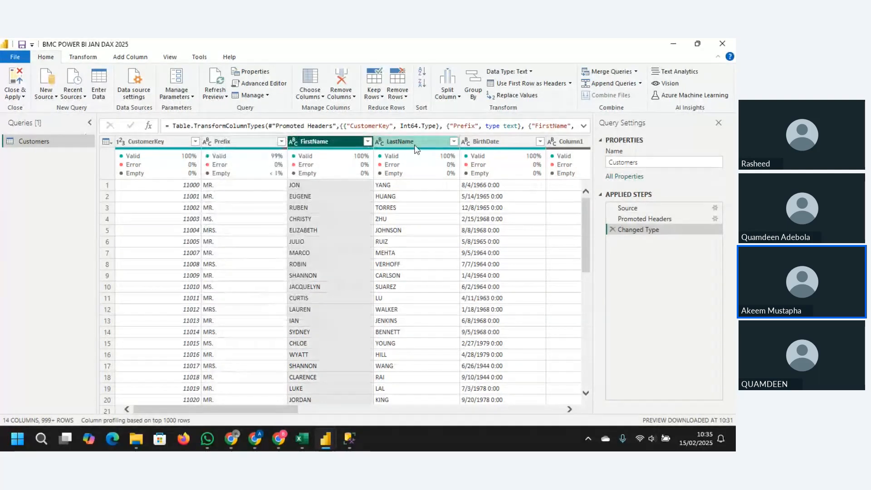
left_click(399, 141)
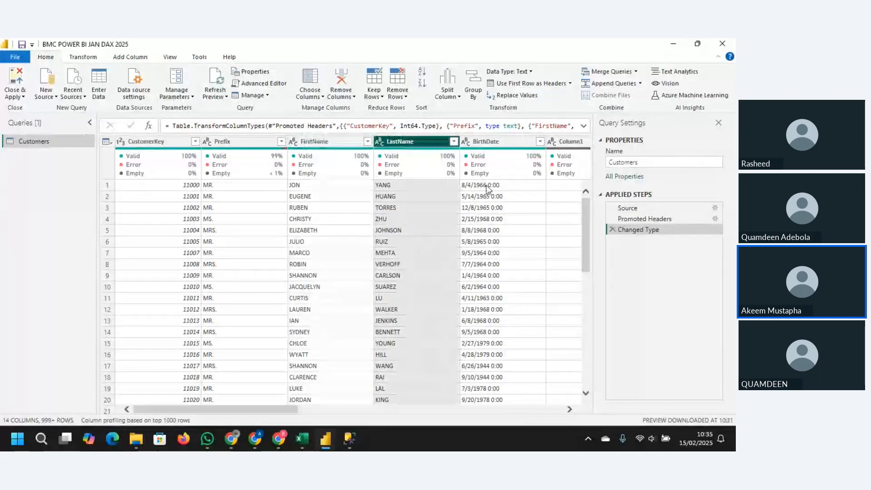
left_click(485, 141)
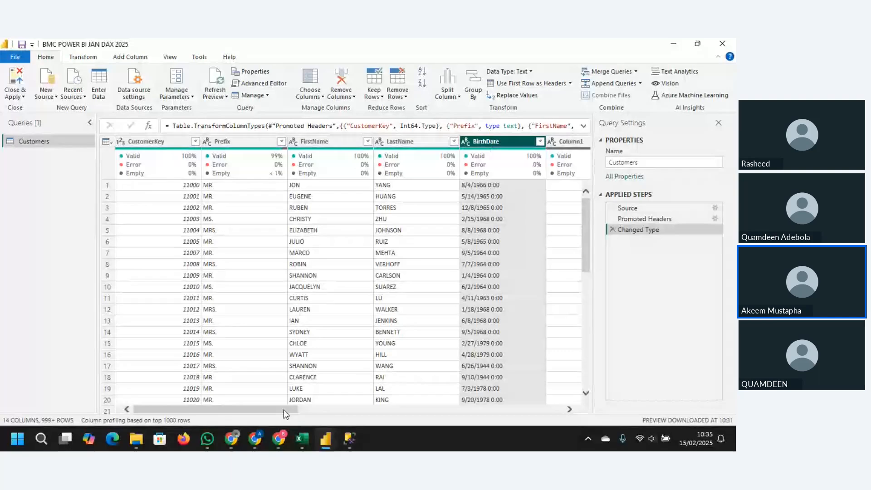
Try converting the BirthDate column to the Date type as a new step, and delete that applied step
left_click_drag(284, 409, 370, 409)
left_click(221, 142)
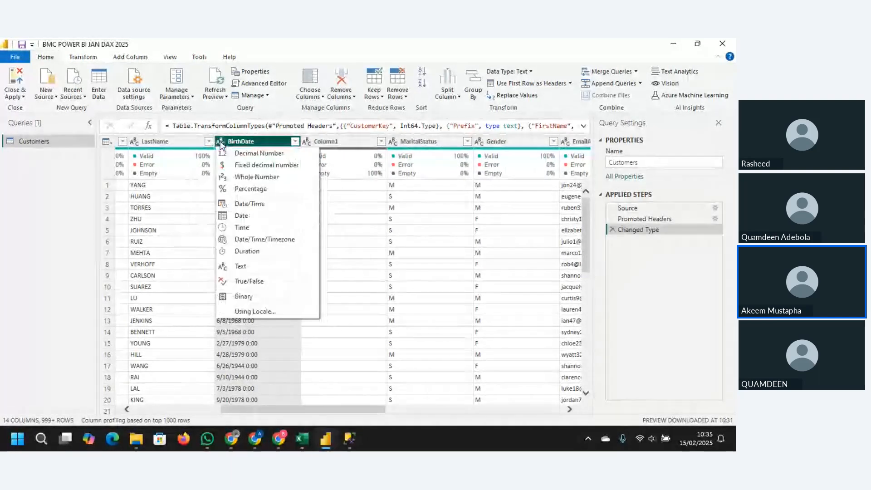
left_click(238, 215)
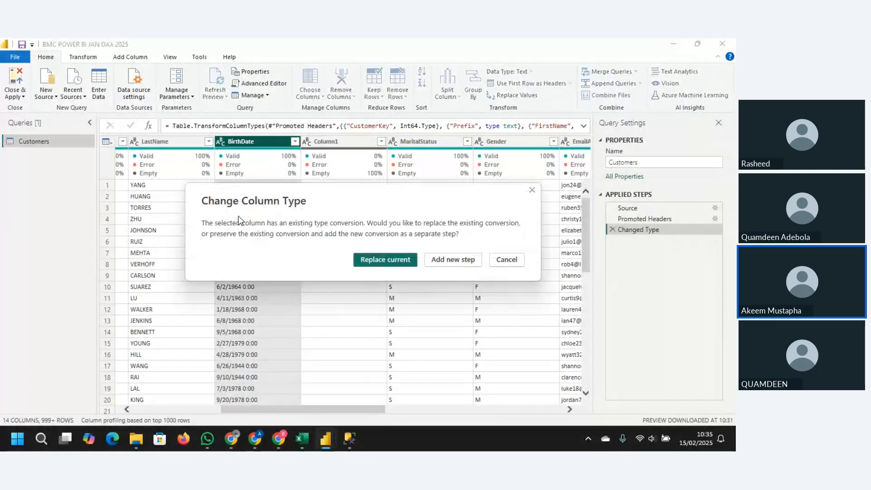
left_click(459, 257)
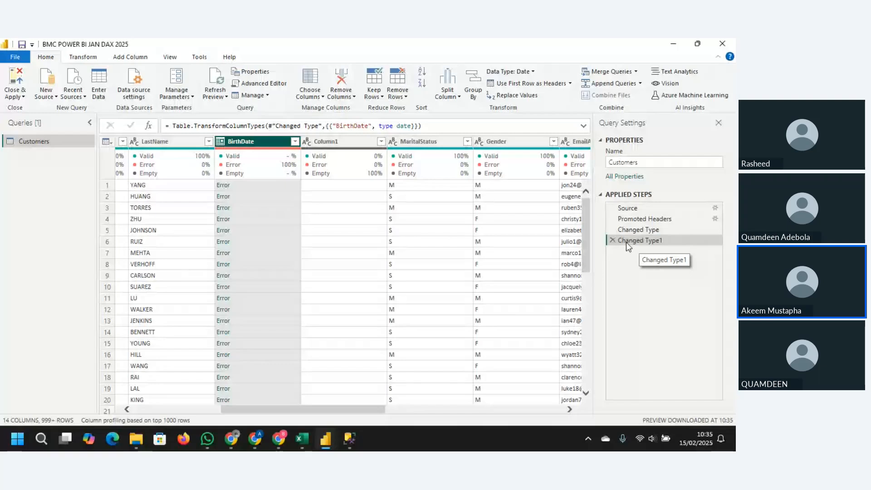
mouse_move(317, 162)
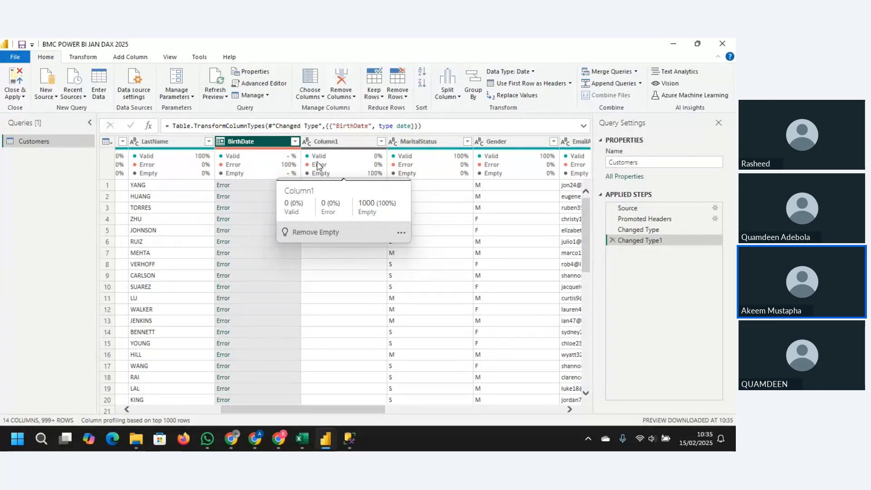
mouse_move(291, 162)
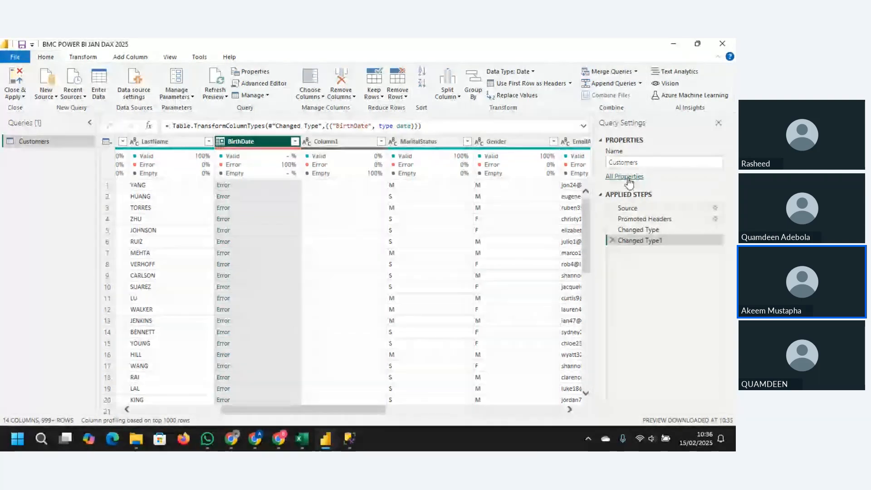
left_click(611, 241)
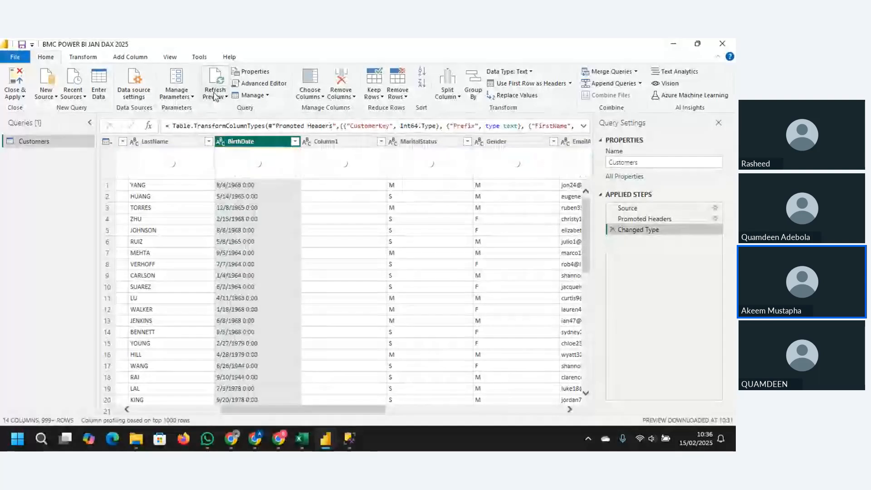
Try converting the BirthDate column to Date/Time as a separate step, and remove that conversion from the applied steps
left_click(219, 142)
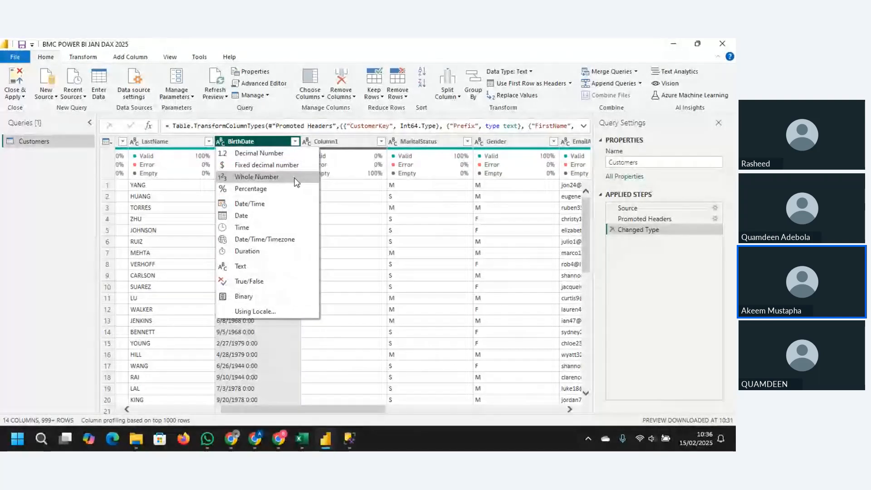
left_click(248, 112)
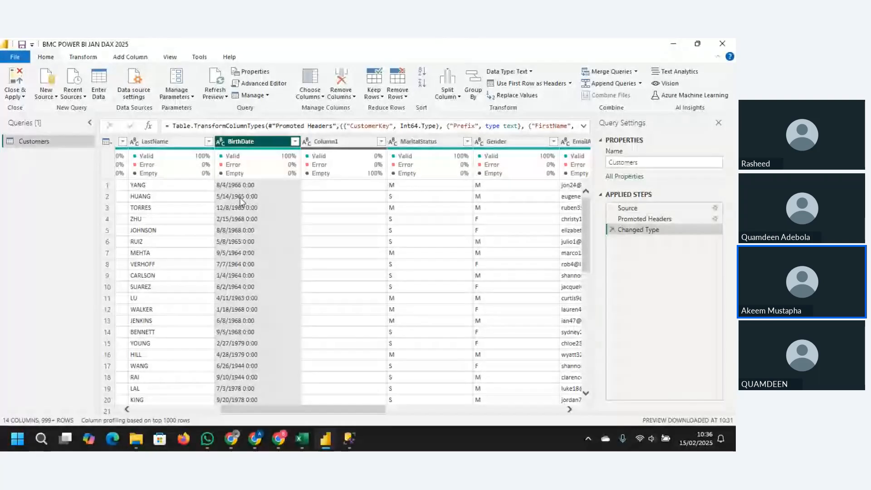
mouse_move(693, 433)
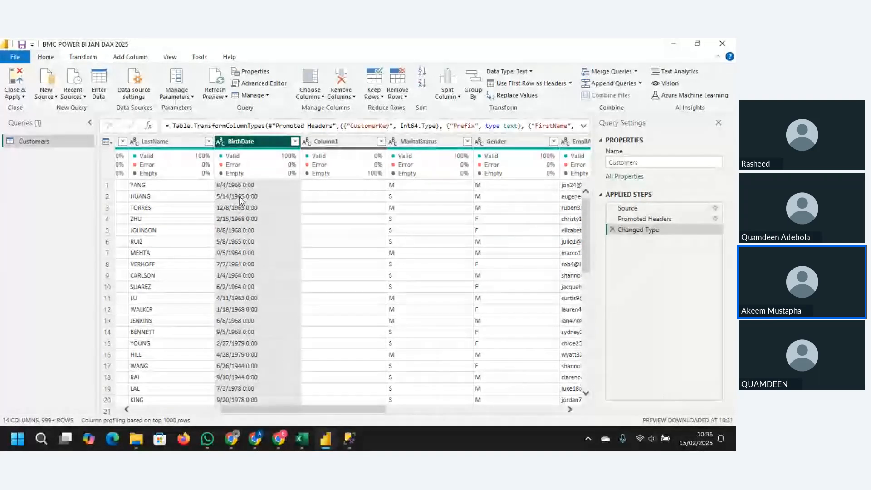
left_click(220, 142)
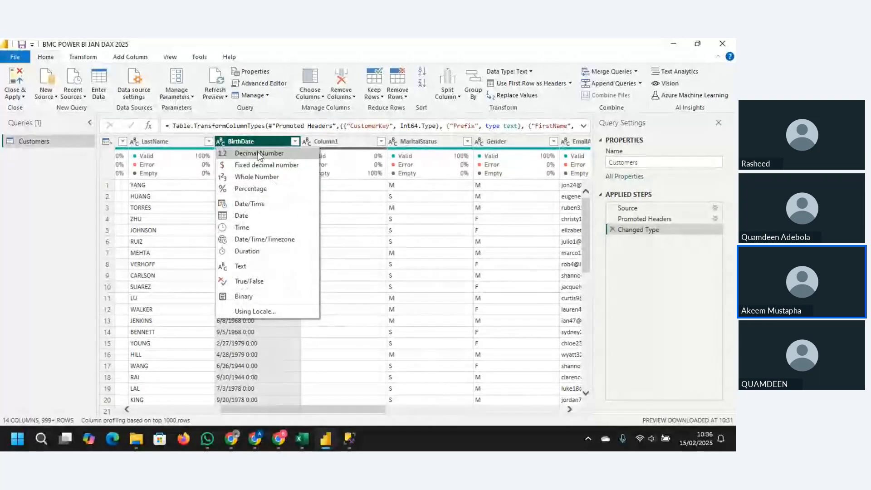
left_click(249, 203)
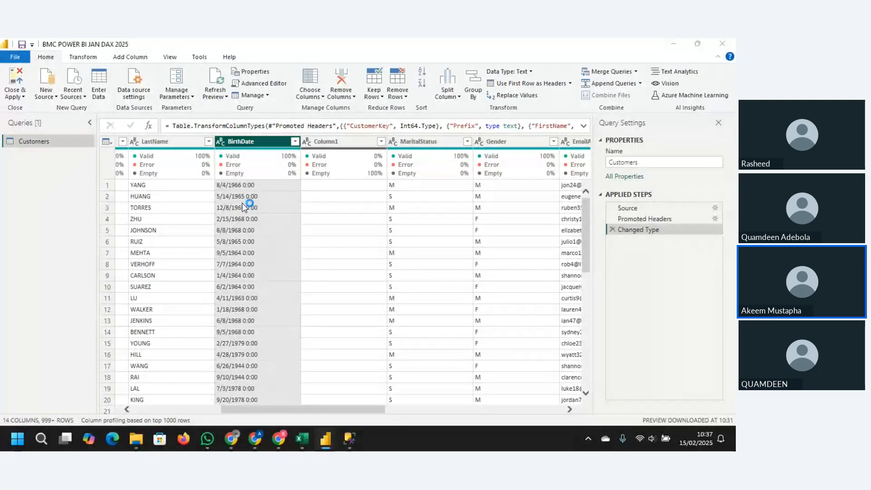
left_click(447, 261)
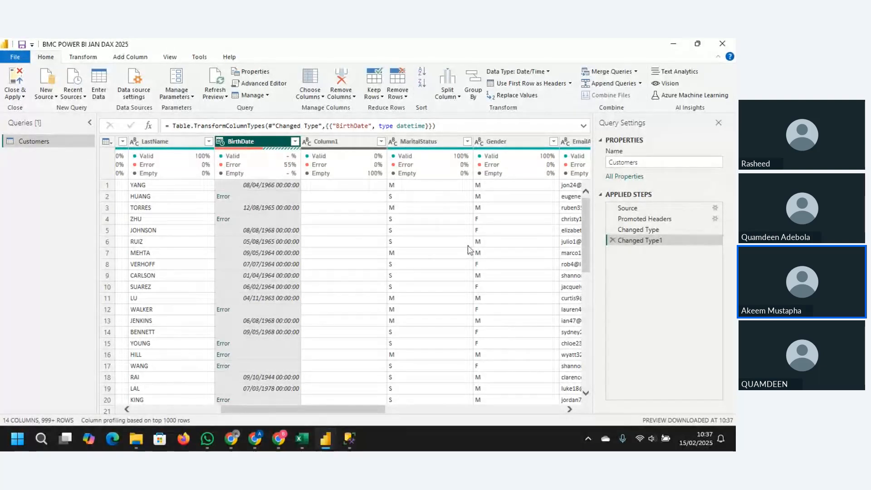
mouse_move(258, 166)
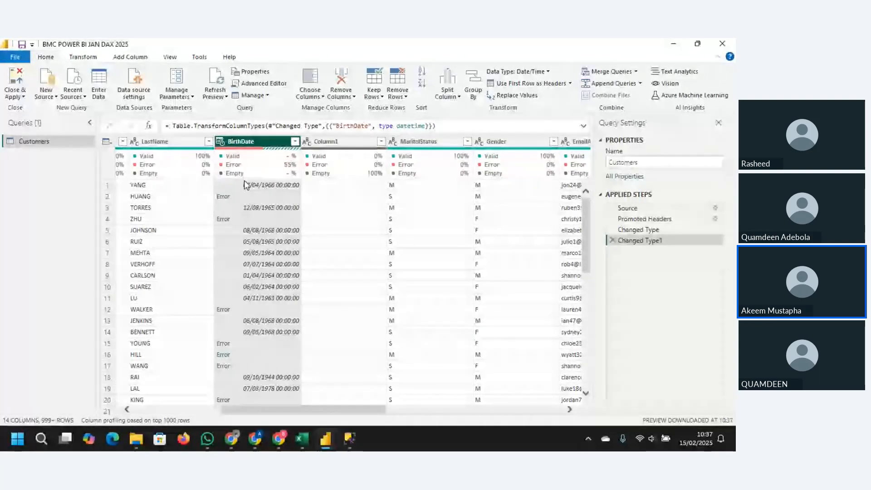
left_click(611, 240)
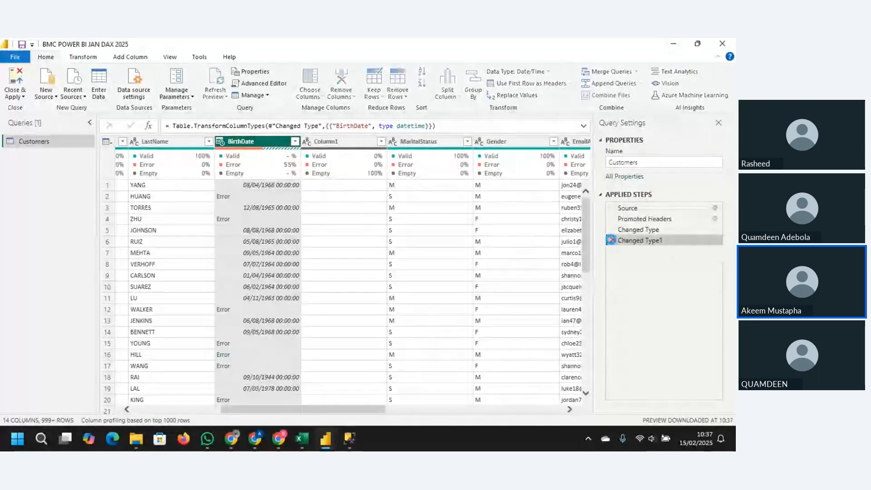
Change the BirthDate column's type using locale, with data type Date/Time and locale English (United States)
left_click(224, 146)
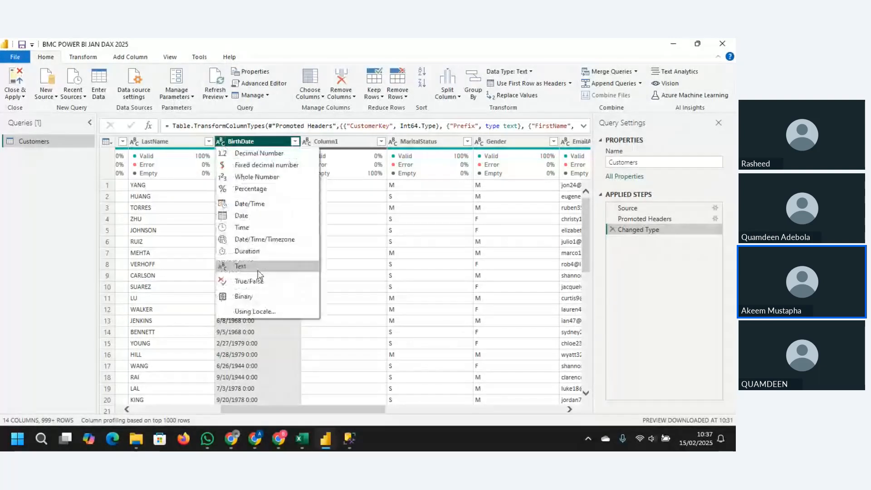
left_click(256, 313)
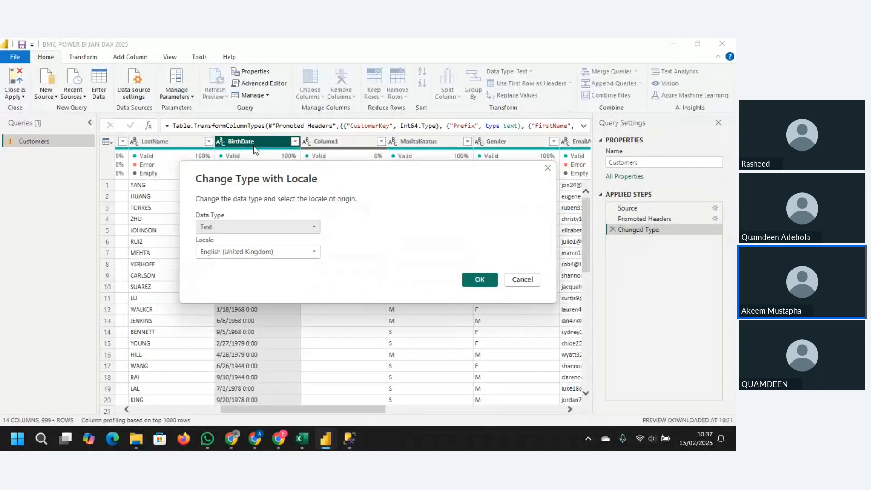
left_click_drag(288, 176, 398, 113)
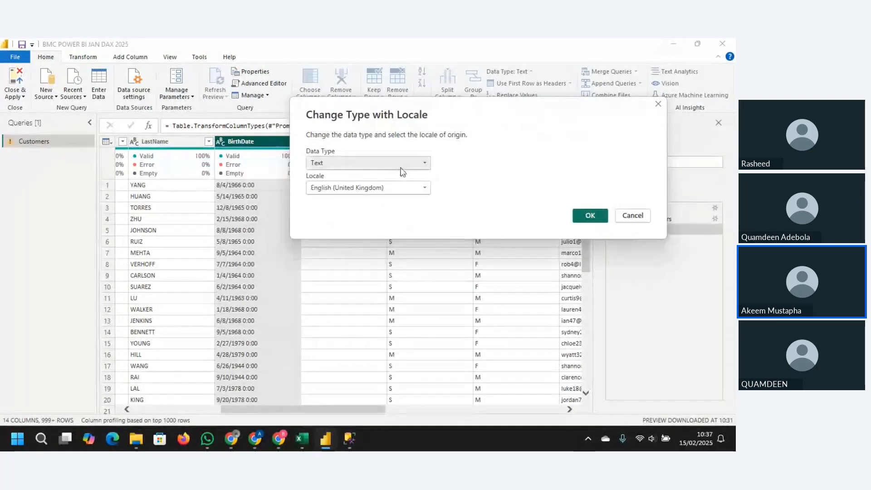
left_click(402, 165)
left_click(361, 222)
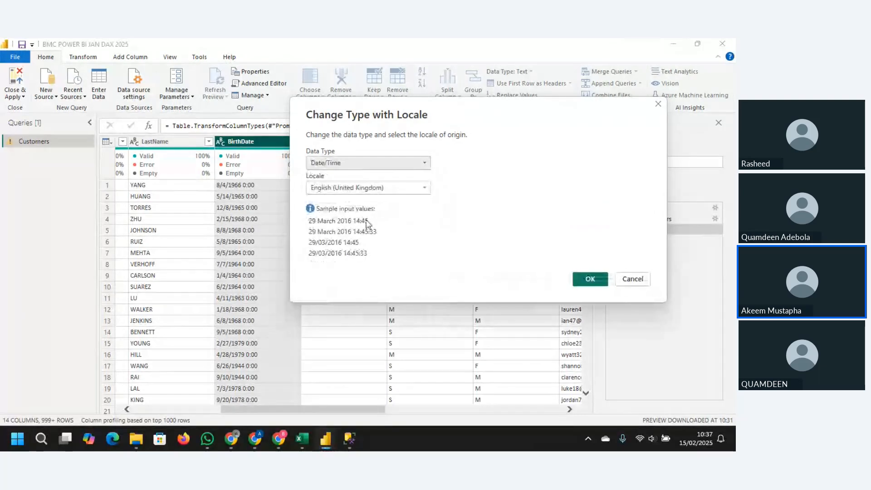
left_click(411, 190)
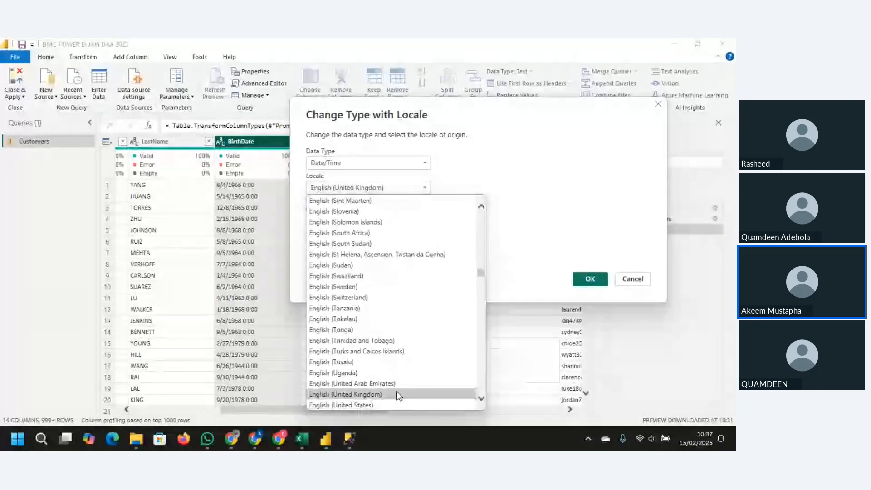
left_click(357, 405)
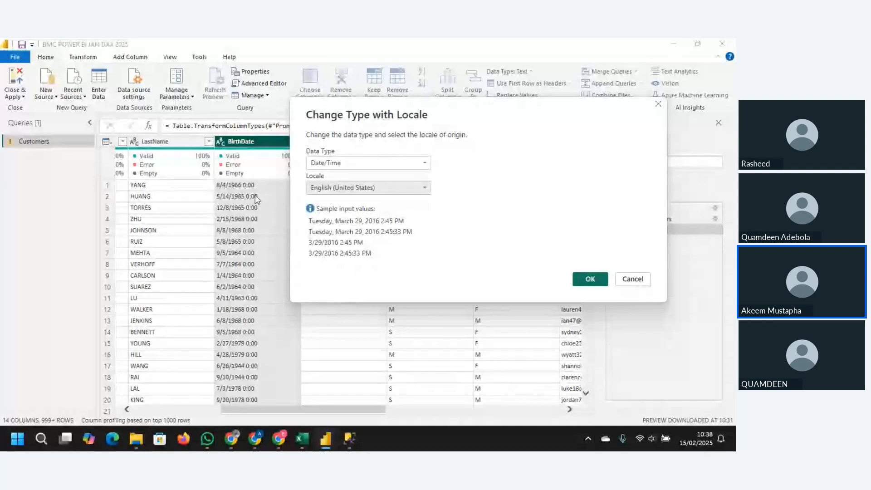
left_click(589, 282)
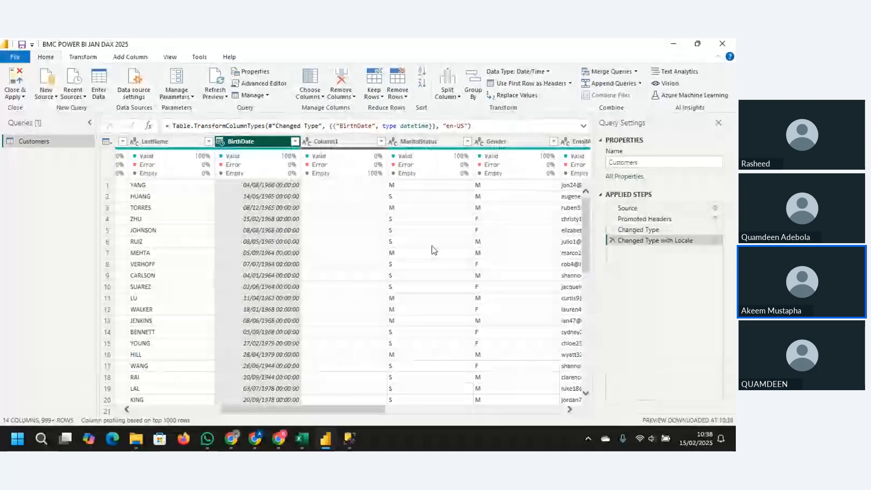
Change the BirthDate column's data type from Date/Time to Date
mouse_move(701, 440)
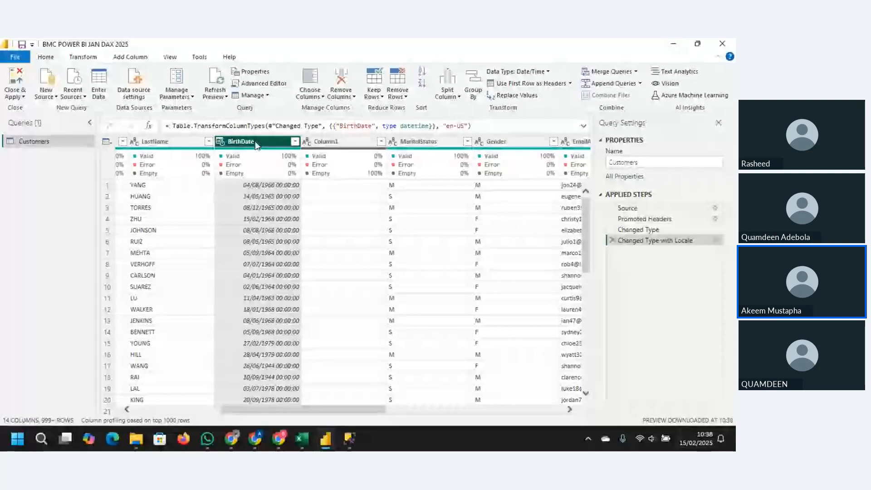
left_click(219, 142)
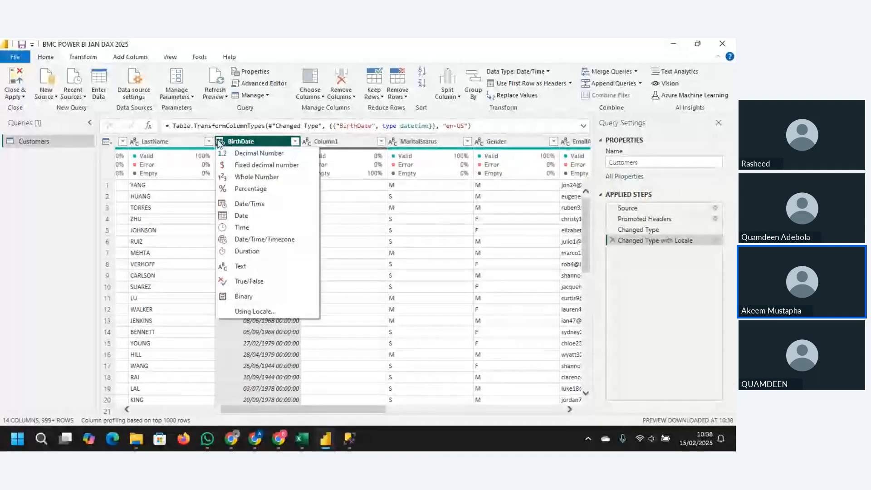
left_click(255, 216)
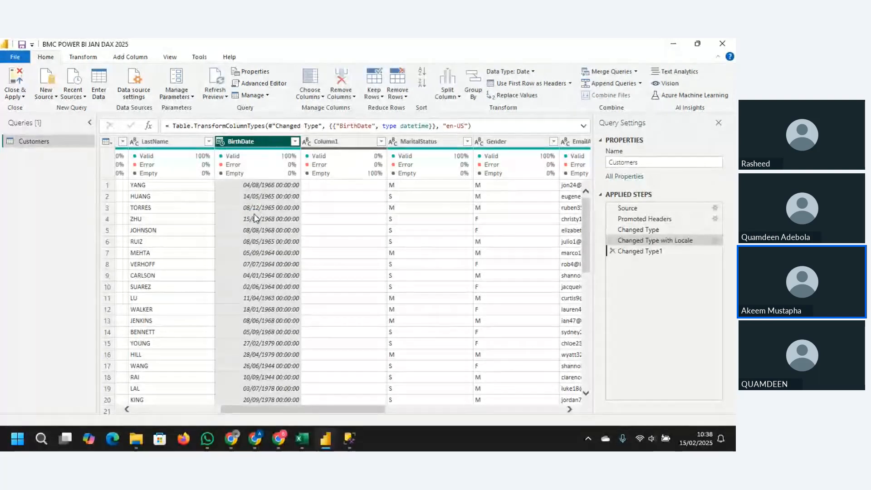
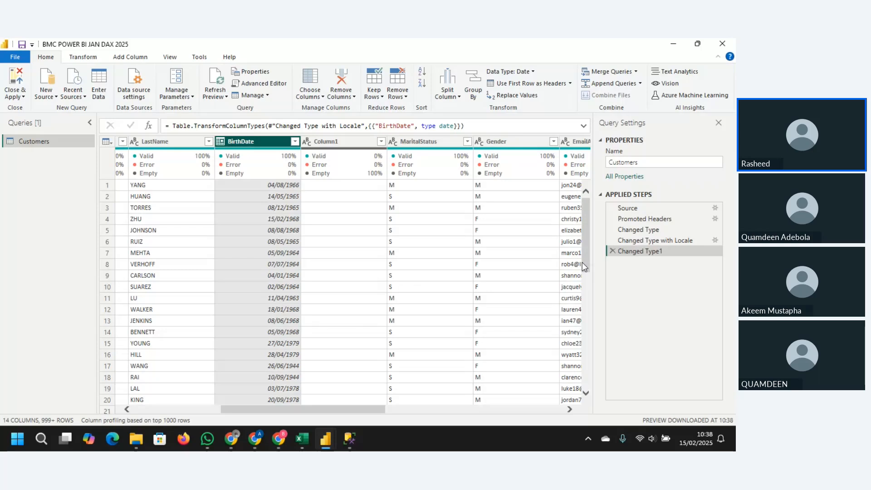
Load the full value list in Column1's filter, and set column profiling to be based on the entire data set
left_click(331, 142)
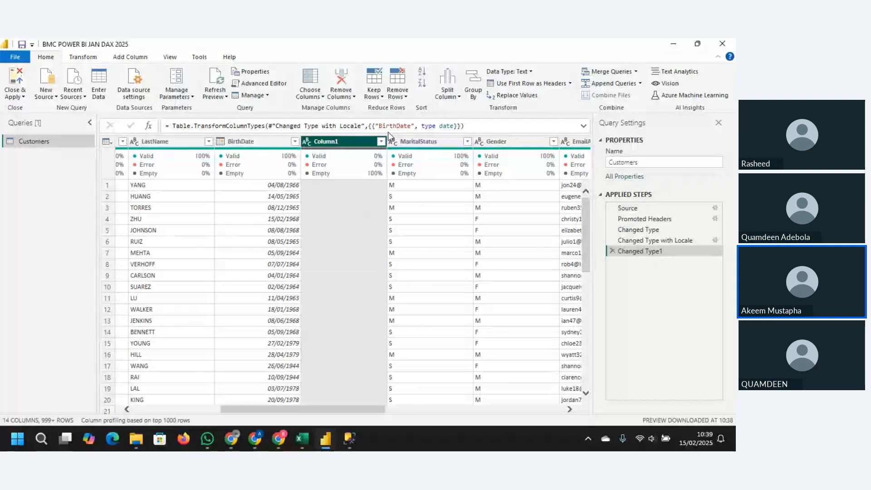
left_click(380, 141)
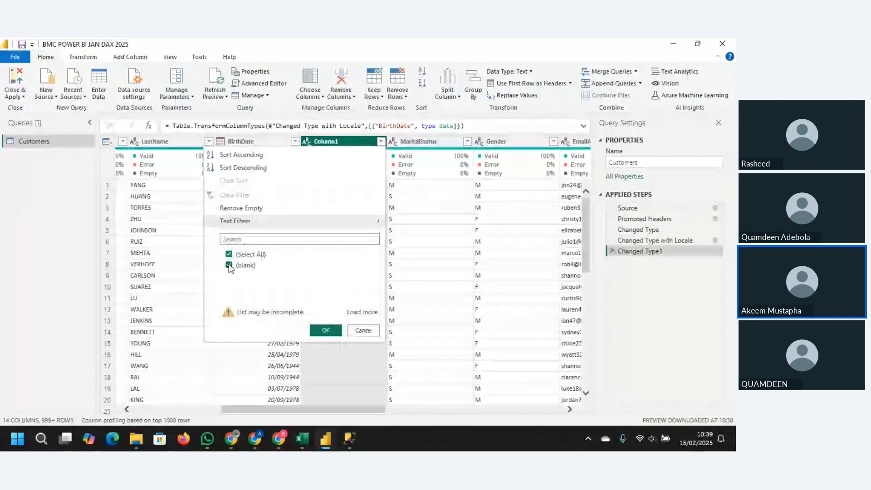
left_click(361, 312)
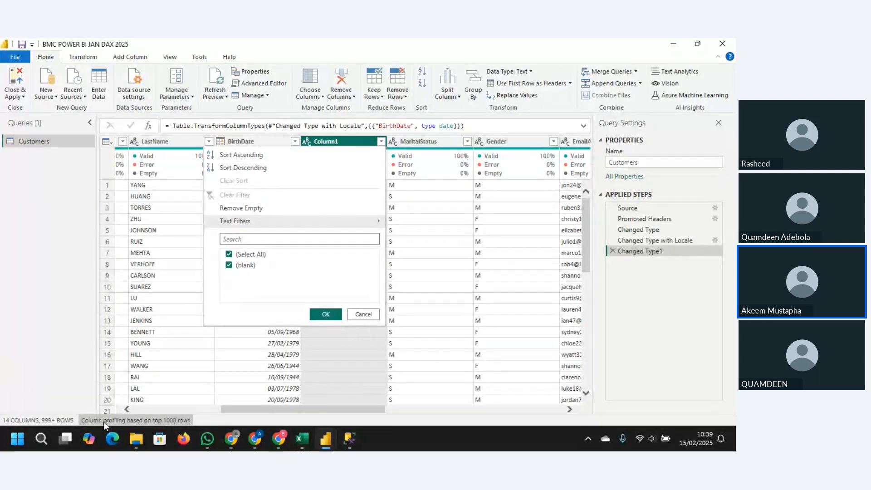
left_click(170, 420)
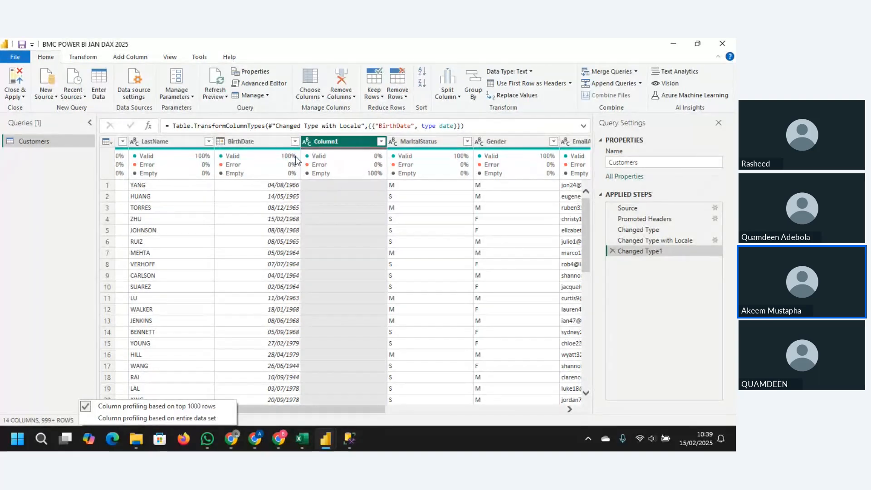
left_click(166, 419)
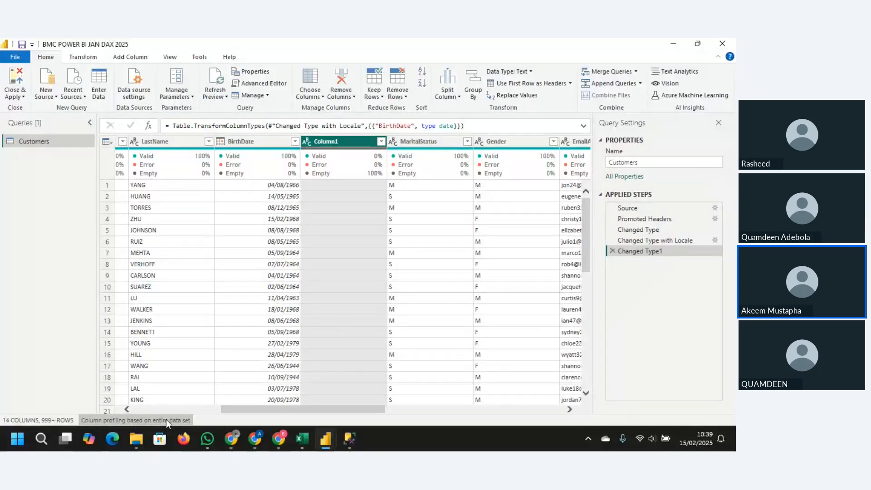
Check Column1's filter values without applying a filter, and remove Column1 from the Customers query
left_click(381, 141)
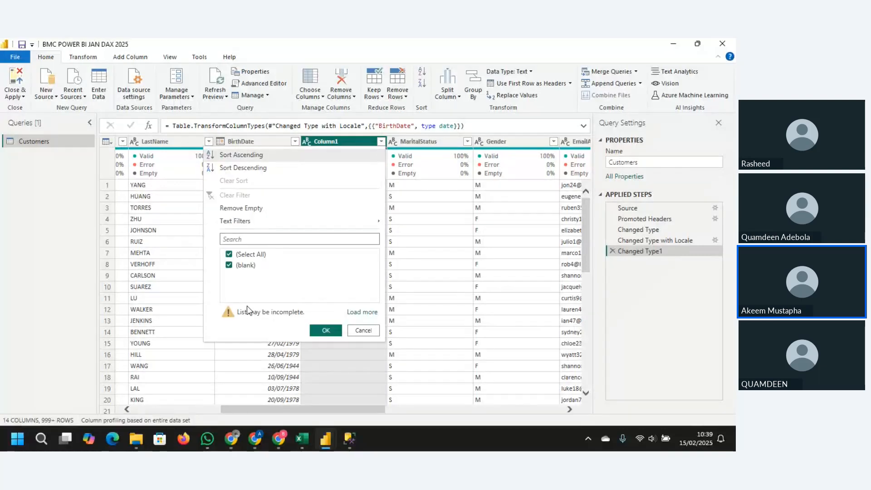
left_click(362, 330)
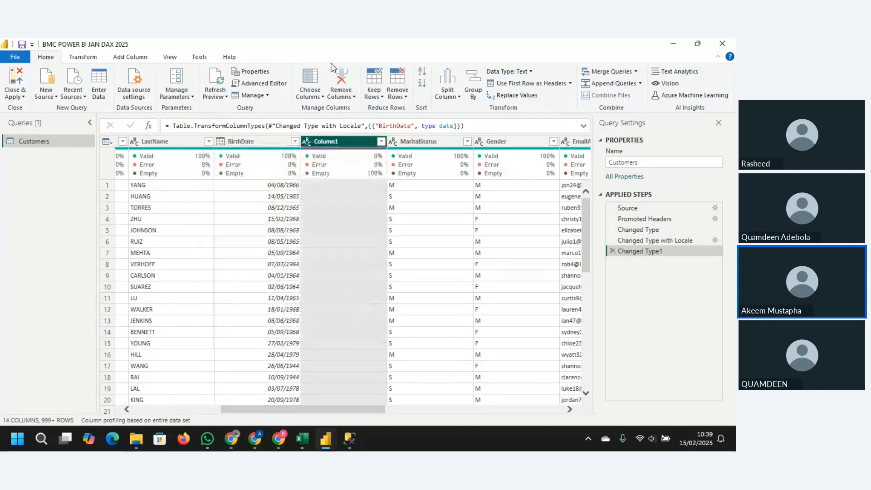
left_click(340, 77)
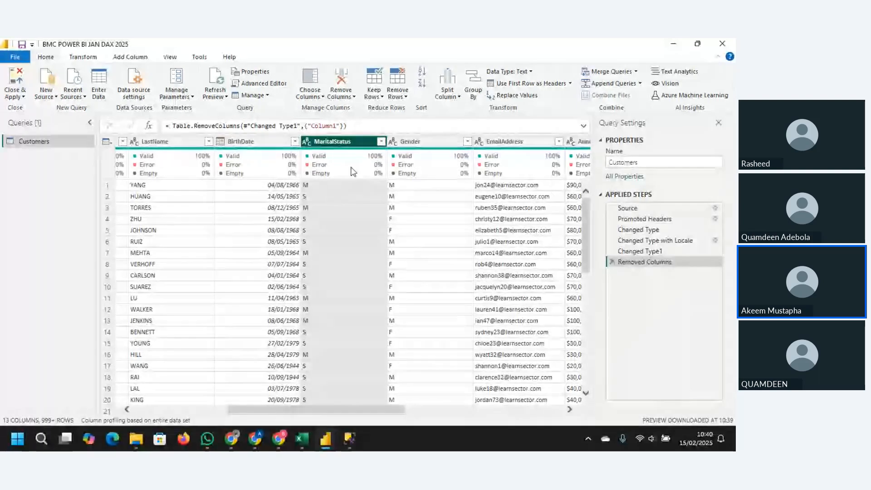
Load the full value list in the MaritalStatus filter and apply the filter with all values selected
left_click(381, 141)
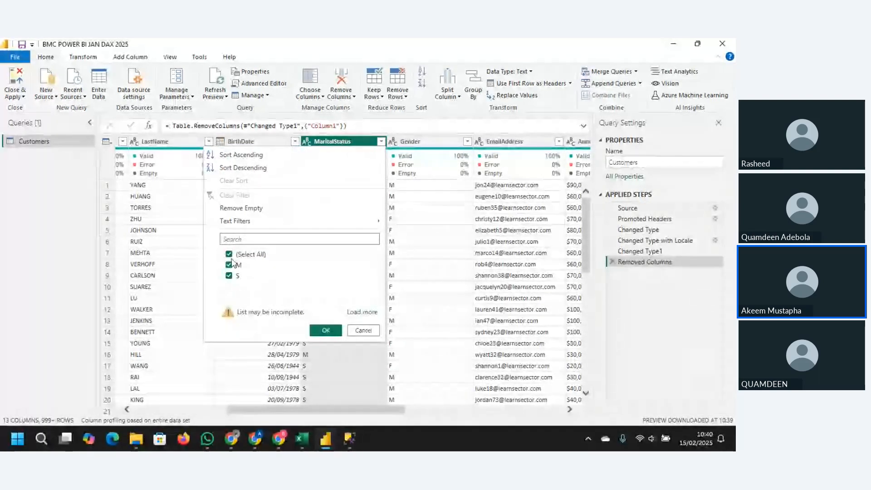
left_click(362, 311)
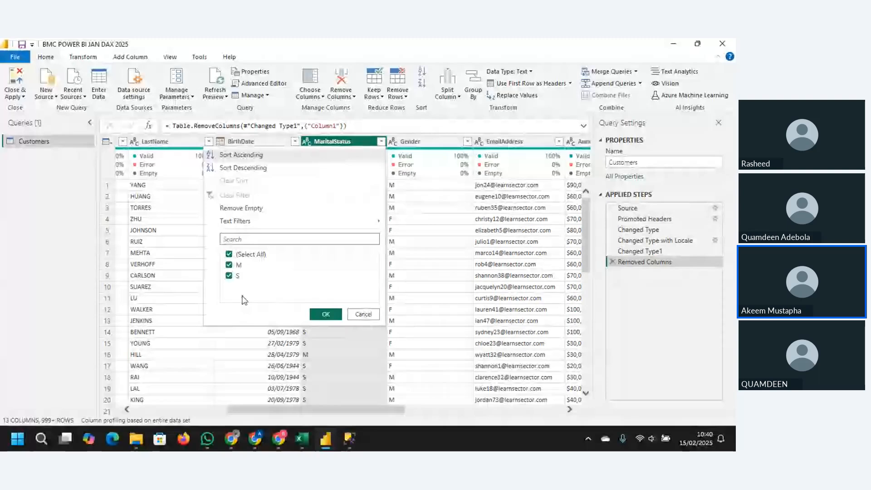
left_click(325, 313)
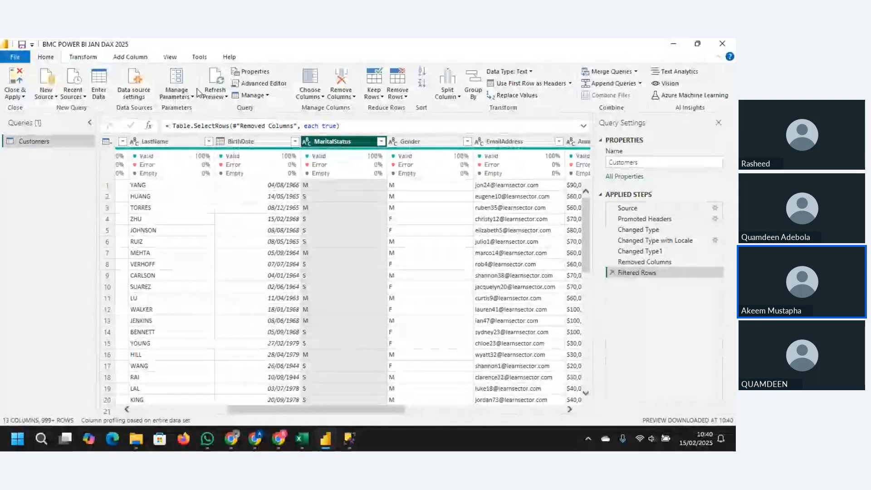
Replace the value M with Married in the MaritalStatus column
left_click(96, 57)
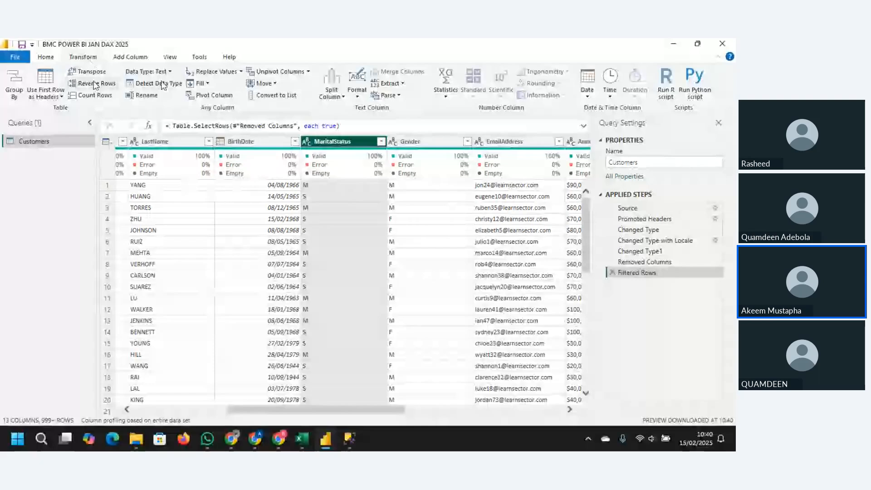
left_click(232, 74)
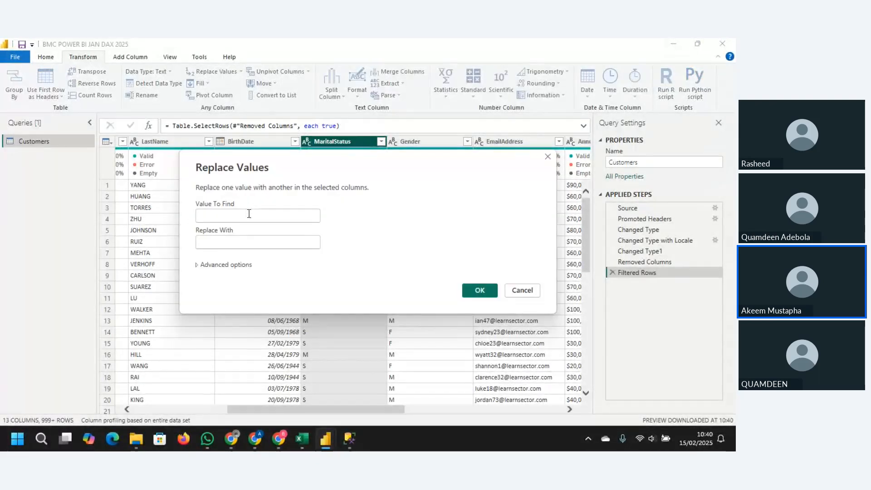
type("M")
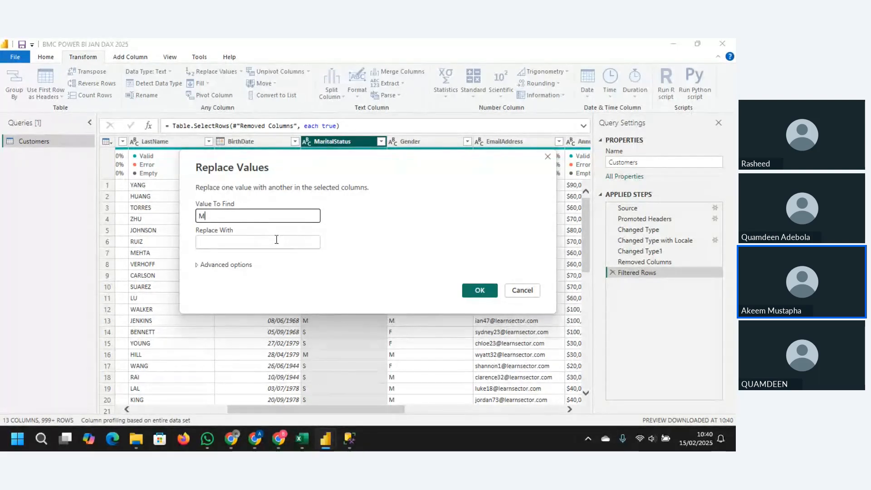
type("Marr")
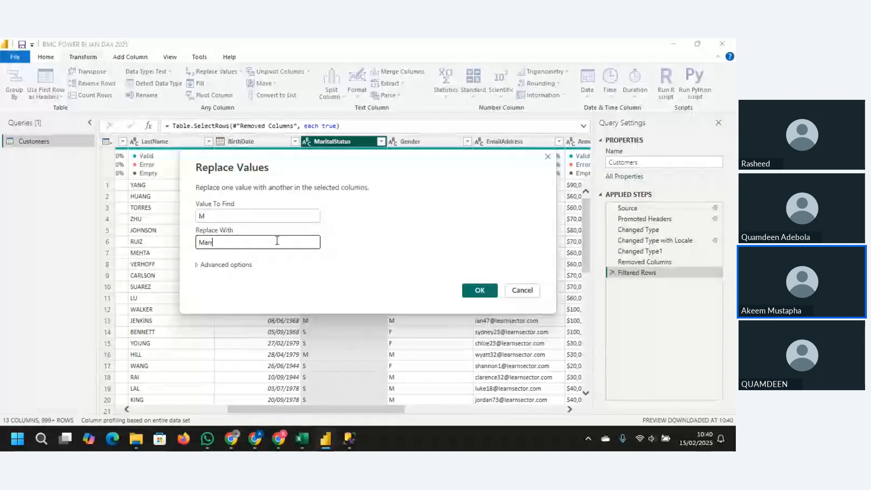
type("ied")
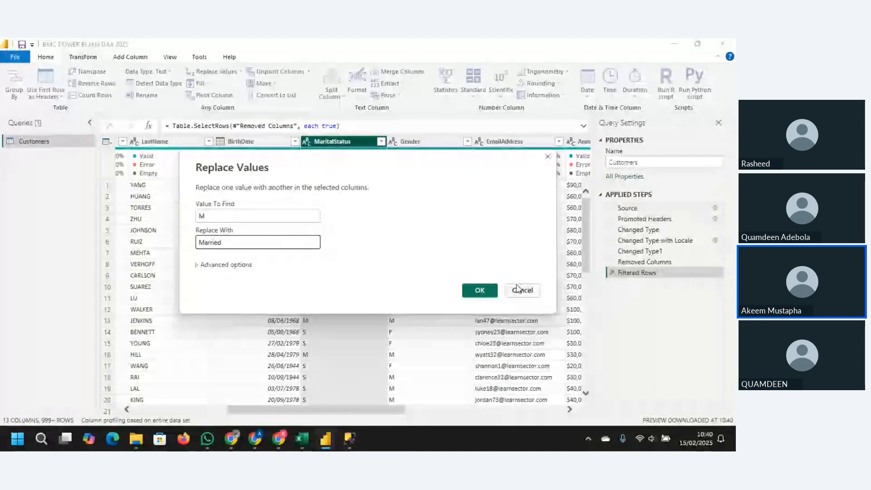
left_click(480, 292)
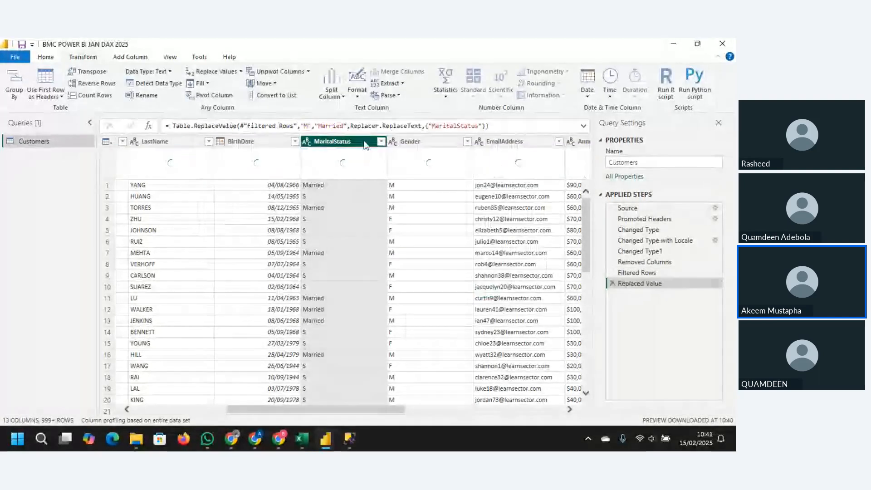
Replace the value S with Single in the MaritalStatus column
left_click(238, 72)
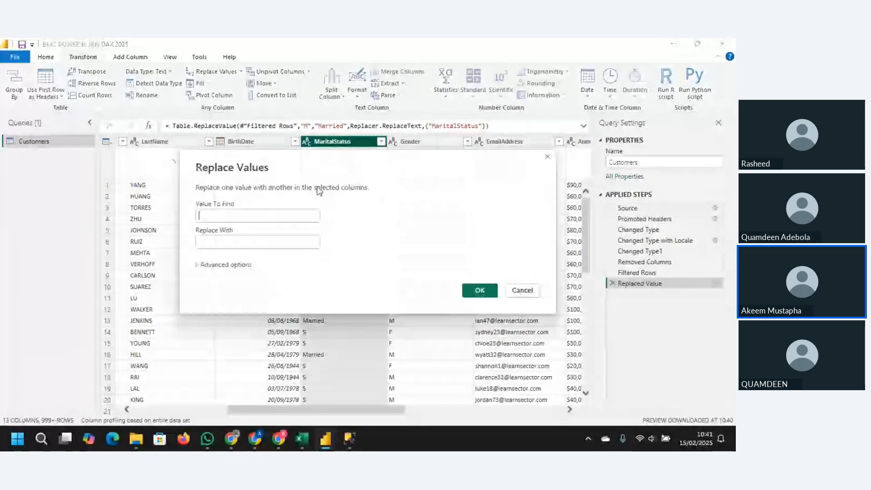
left_click(255, 215)
type("S")
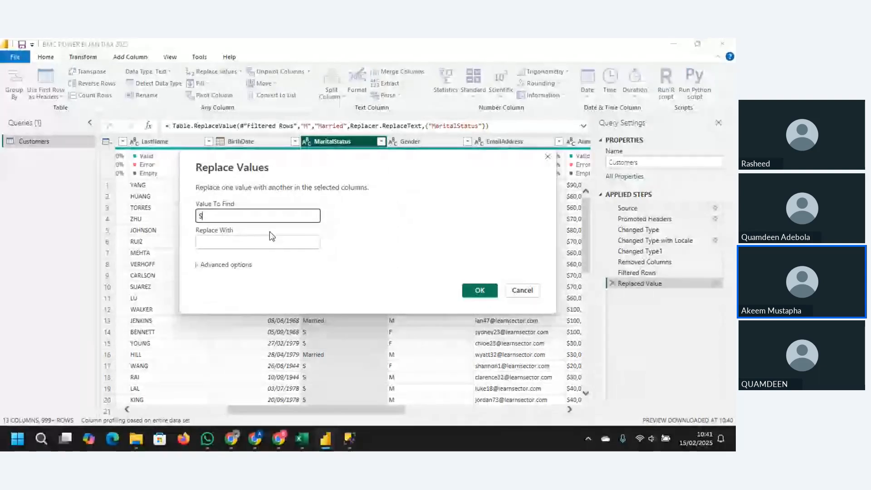
left_click(249, 242)
type("S")
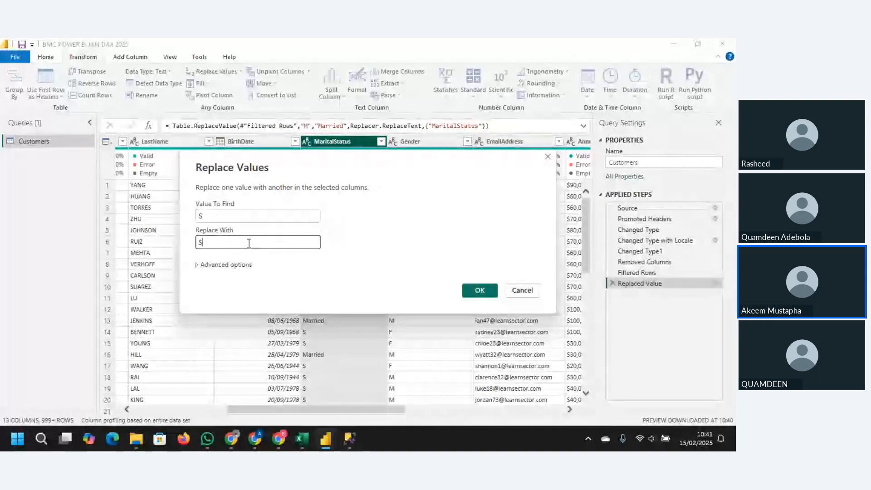
type("ingle")
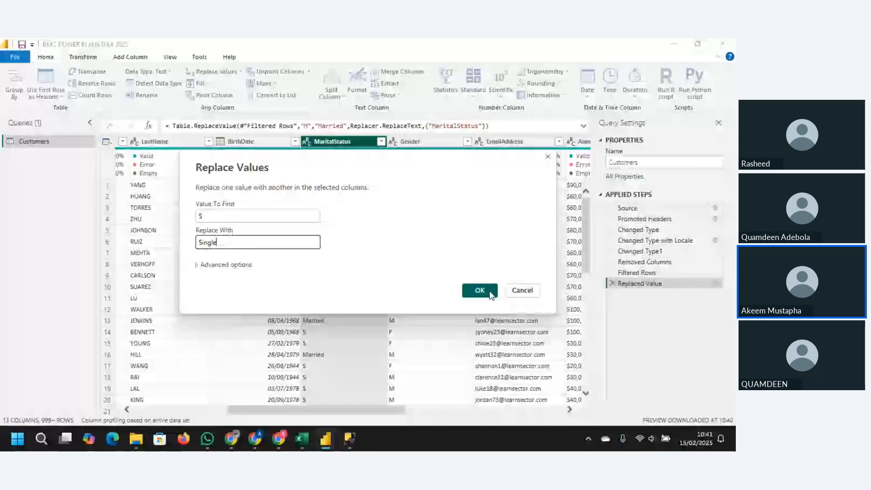
left_click(490, 295)
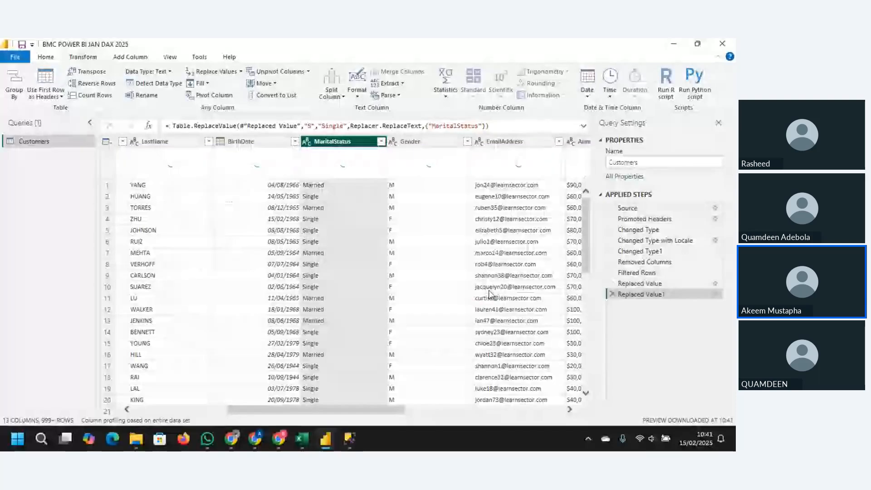
Load the full value list in the Gender filter, and replace the value M with Male in the Gender column
left_click(393, 146)
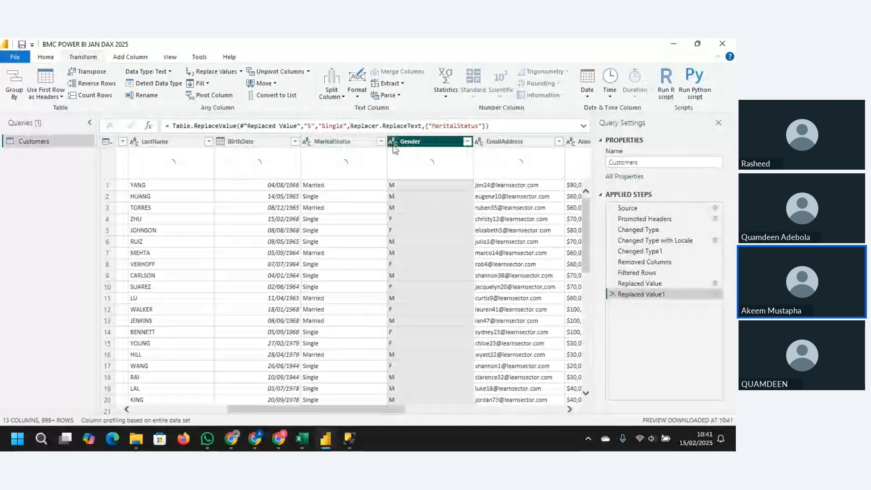
left_click(481, 144)
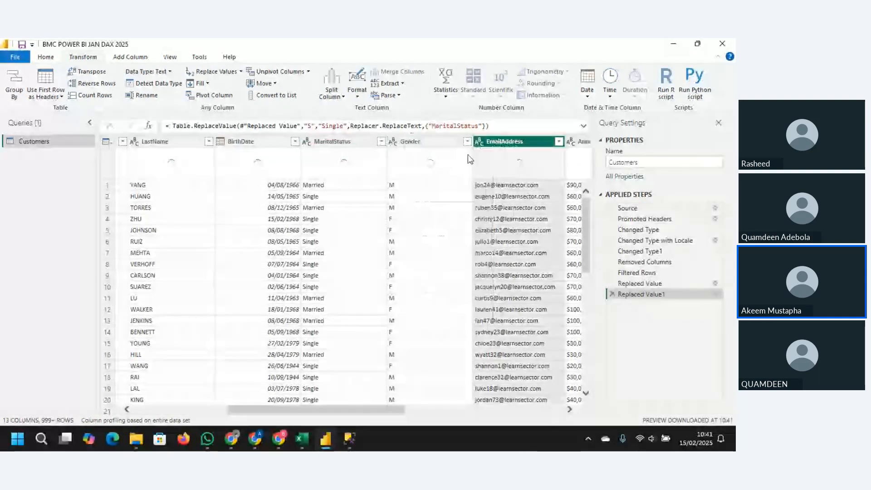
left_click(467, 141)
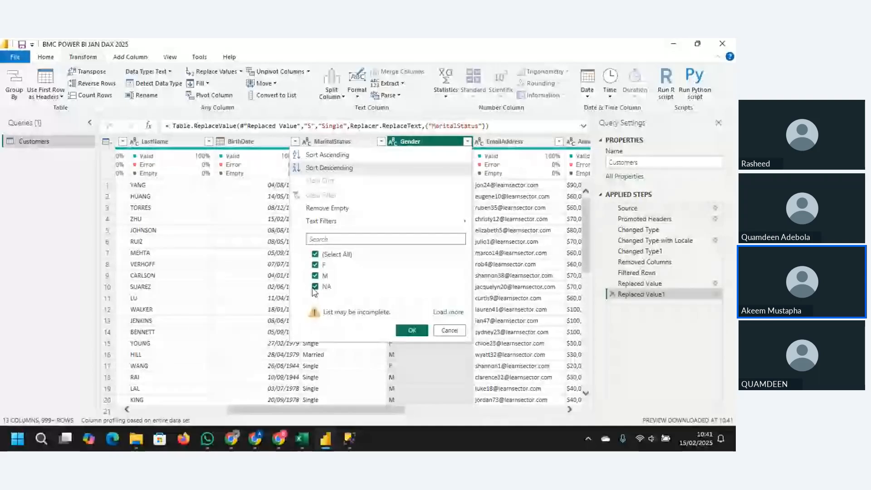
left_click(454, 313)
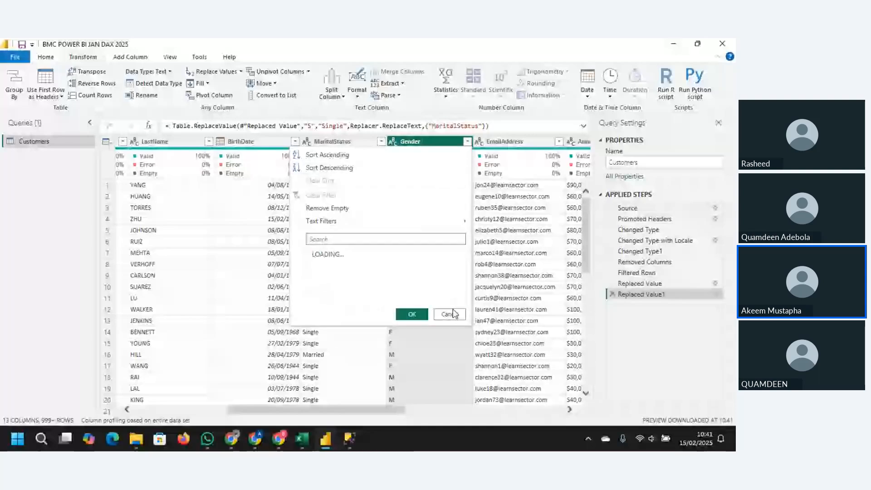
left_click(424, 143)
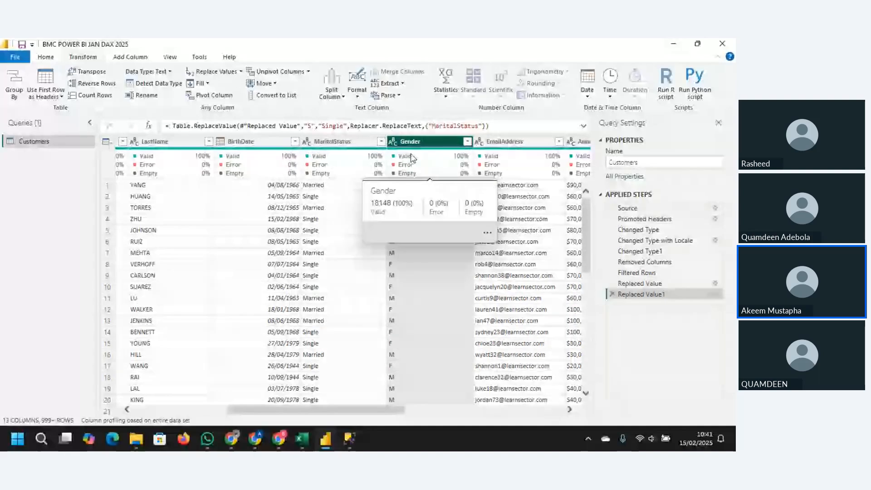
left_click(213, 71)
type("m")
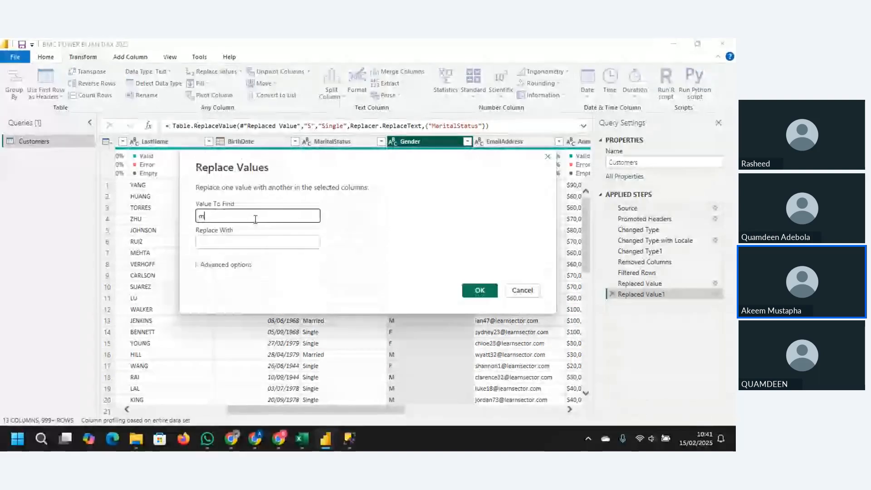
key("BackSpace")
type("M")
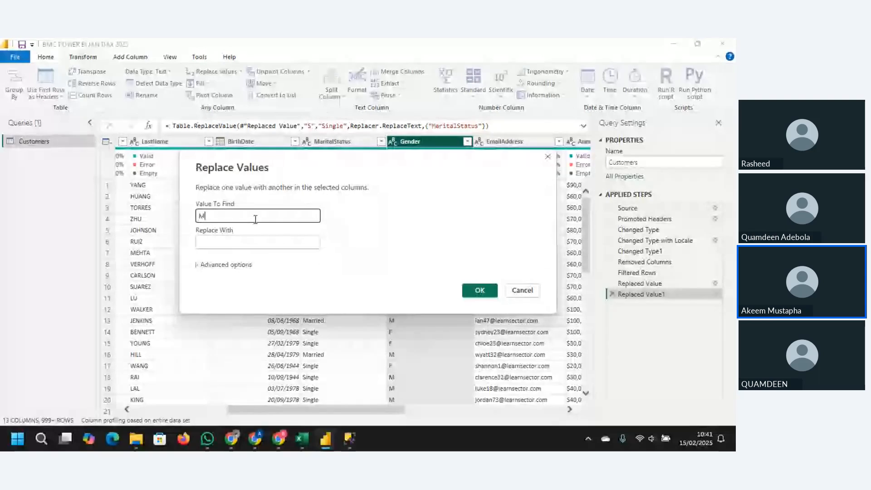
left_click(249, 243)
type("Male")
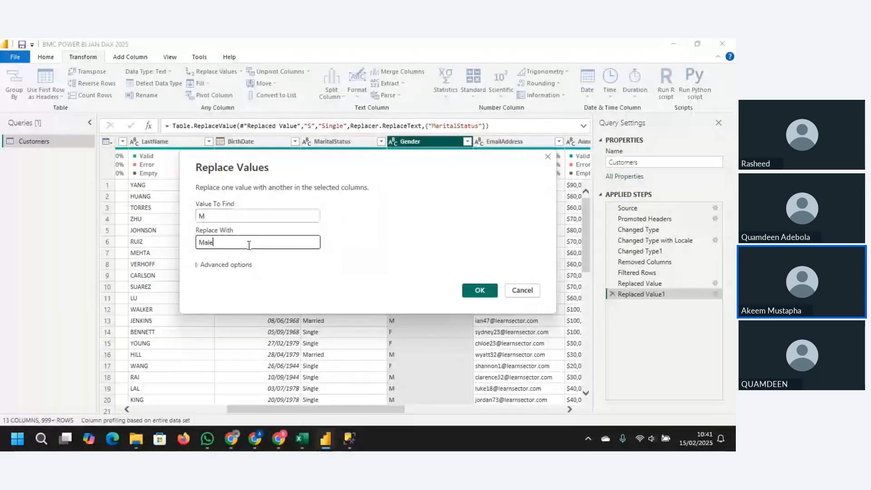
left_click(480, 290)
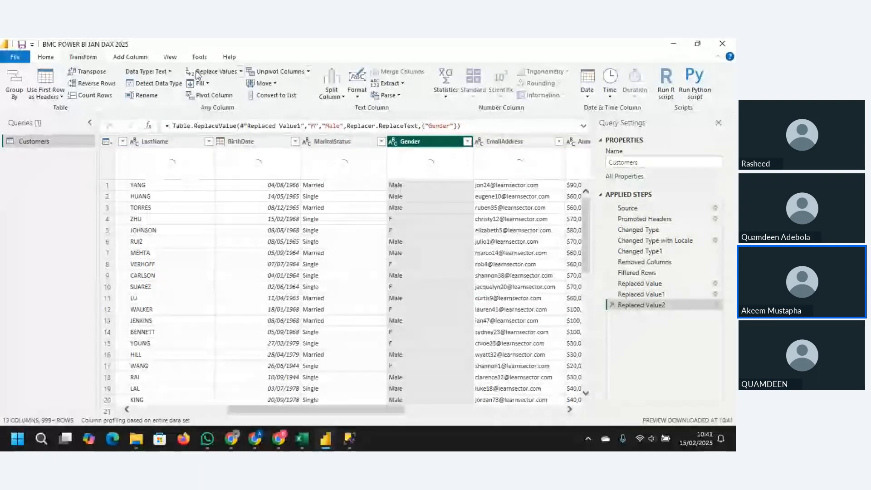
Replace the value F with female in the Gender column
left_click(212, 71)
type("F")
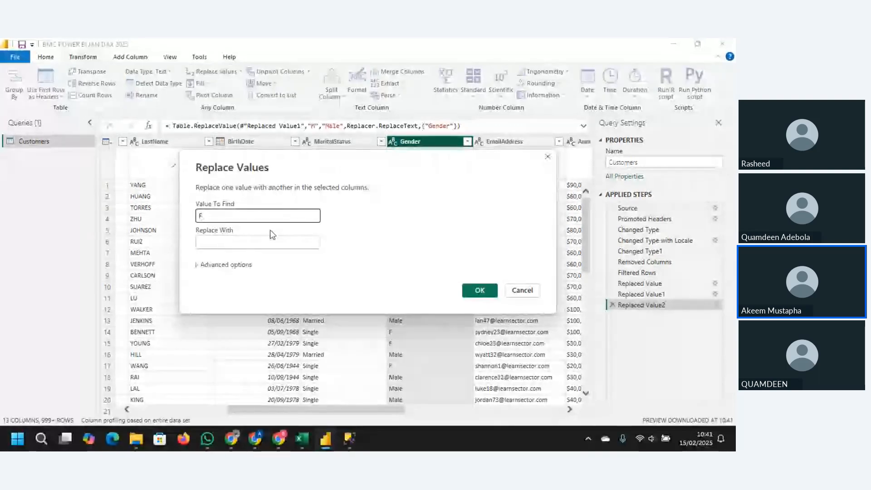
left_click(264, 243)
type("female")
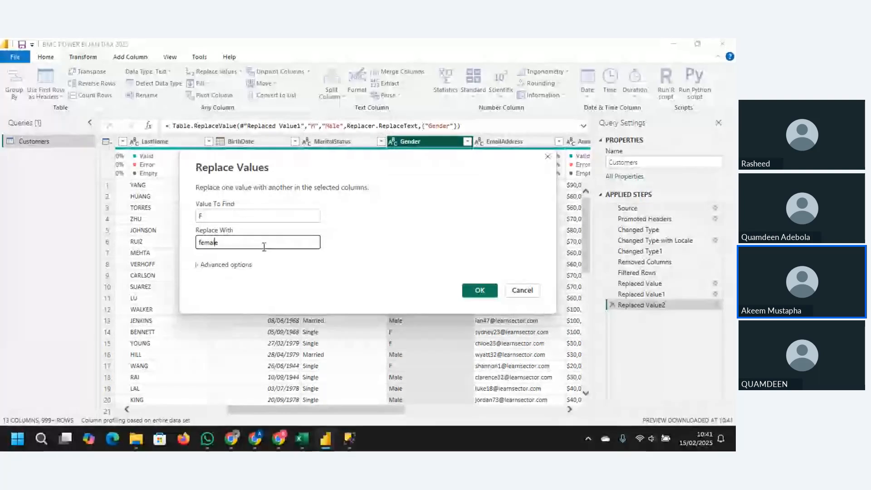
left_click(474, 289)
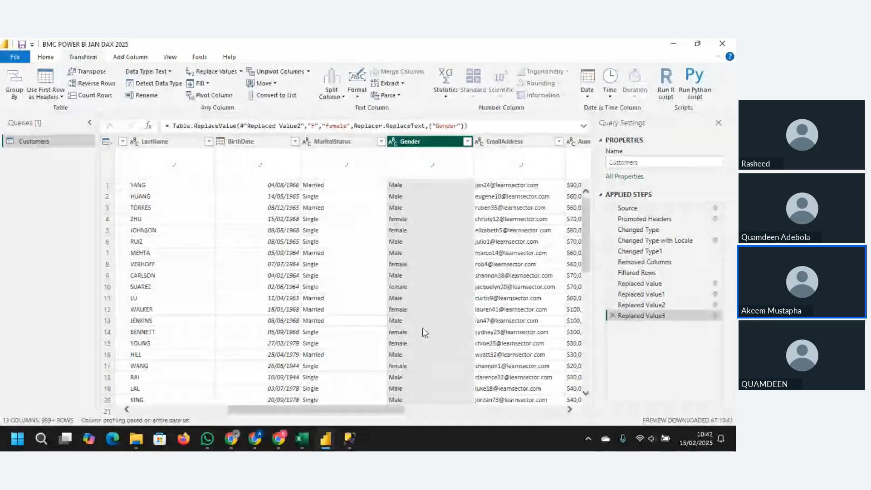
Edit the last Gender replacement so that F is replaced with Female
left_click(715, 316)
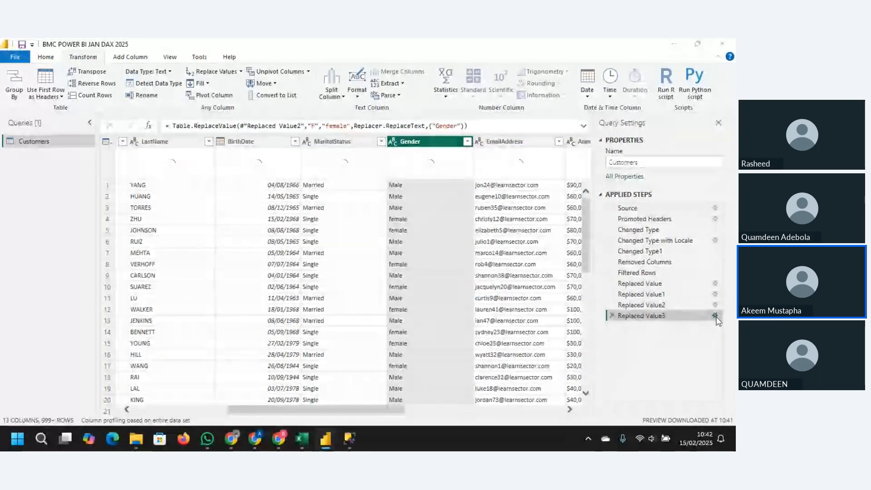
left_click(225, 243)
key("Home")
key("Delete")
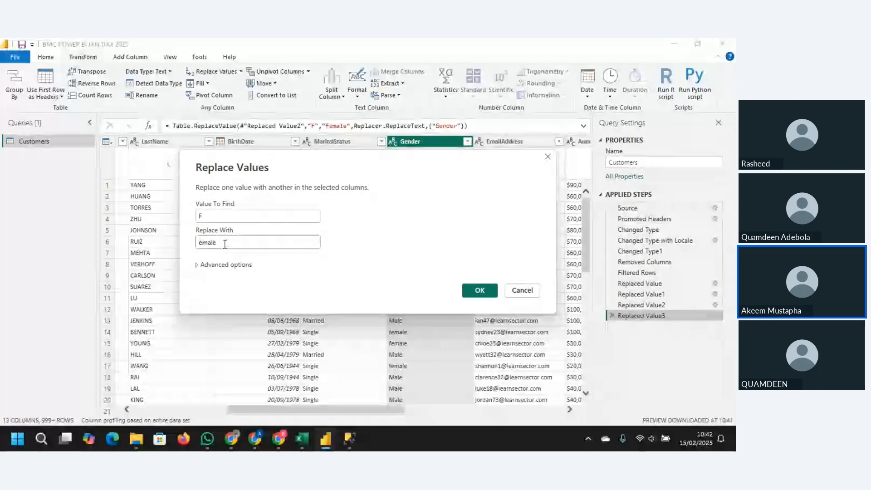
type("F")
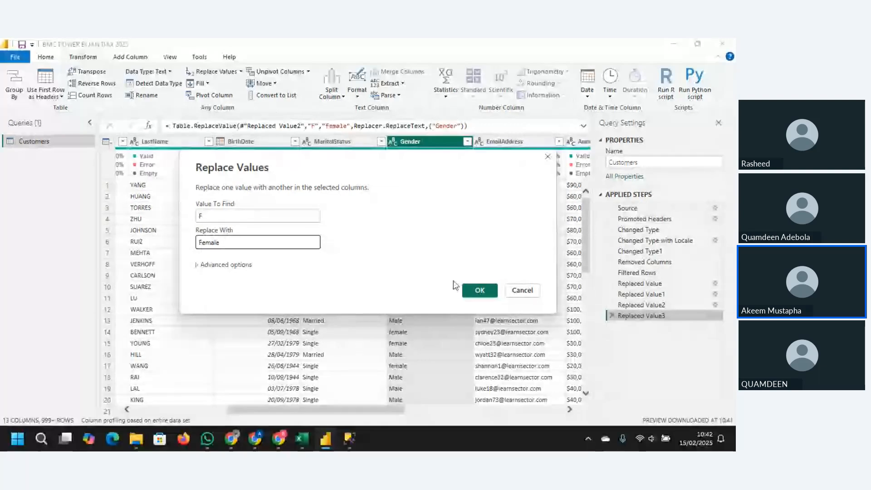
left_click(478, 289)
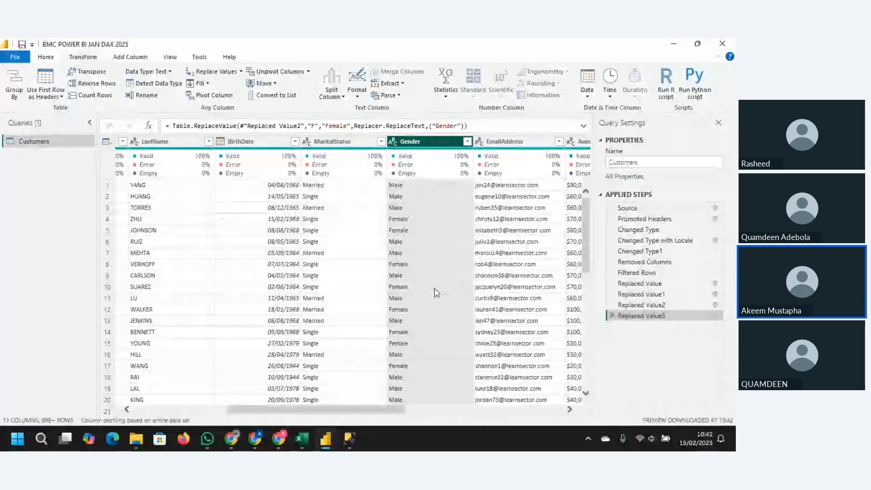
Try to change the AnnualIncome column's data type to Fixed decimal number and check its column quality
left_click(519, 139)
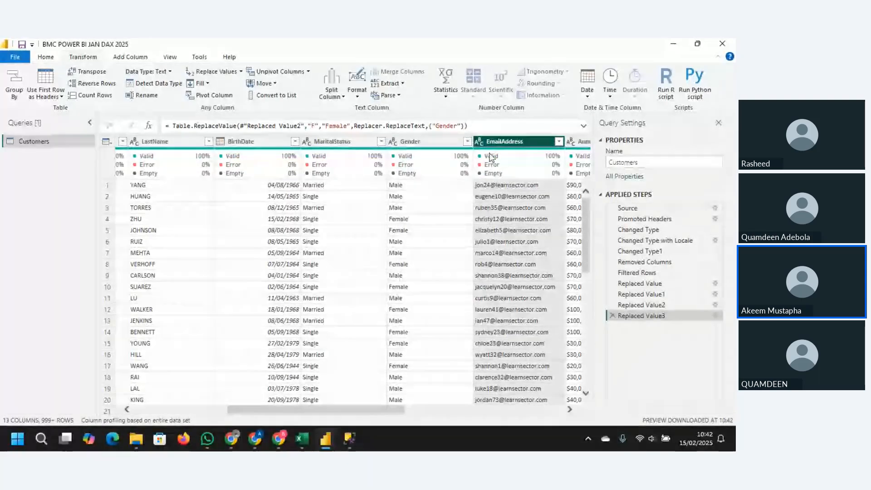
left_click_drag(324, 413, 443, 414)
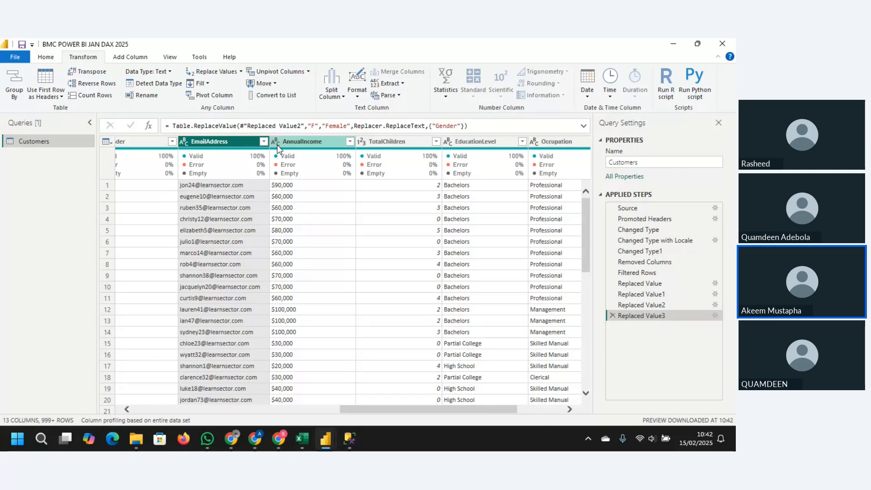
left_click(275, 142)
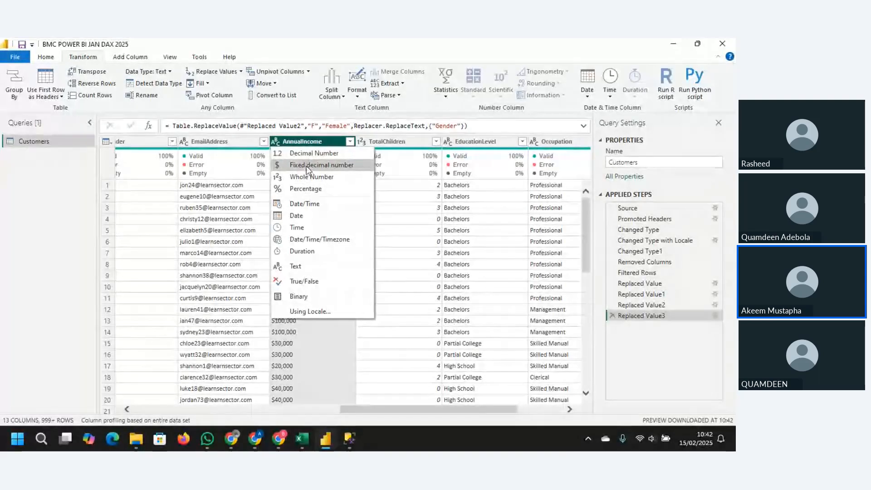
left_click(308, 166)
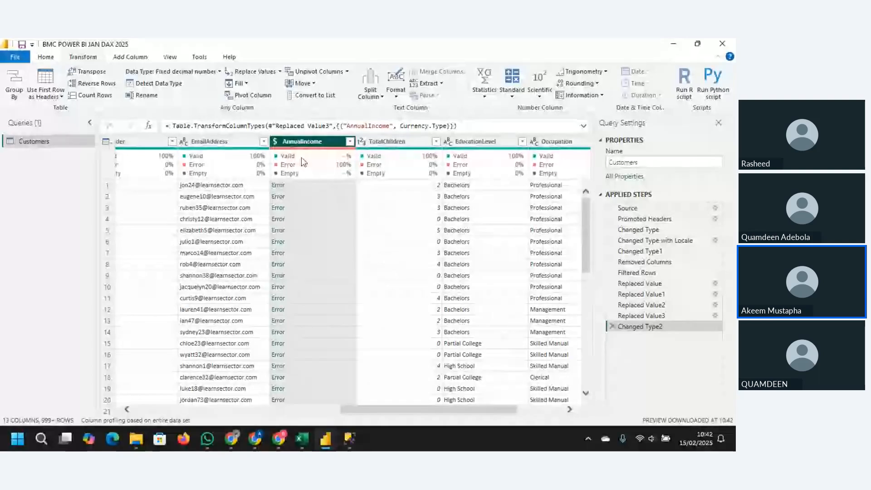
mouse_move(285, 154)
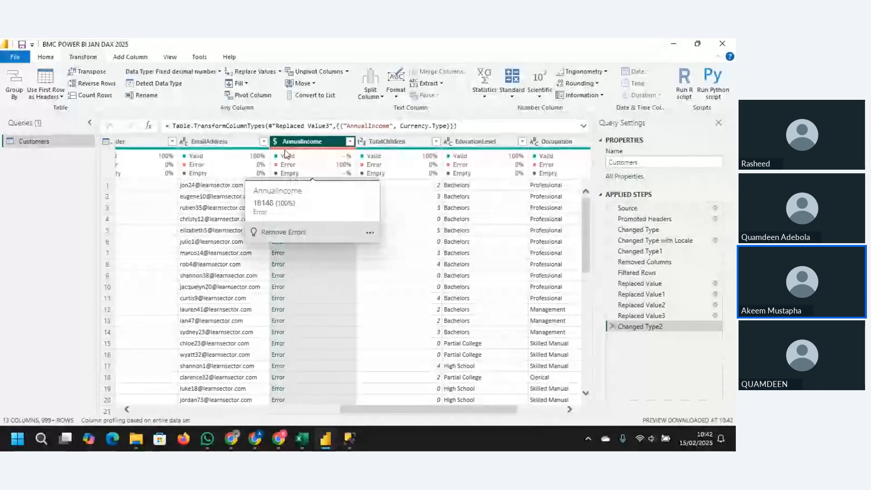
Toggle the column quality display off and back on, and delete the AnnualIncome type change from the applied steps
left_click(170, 57)
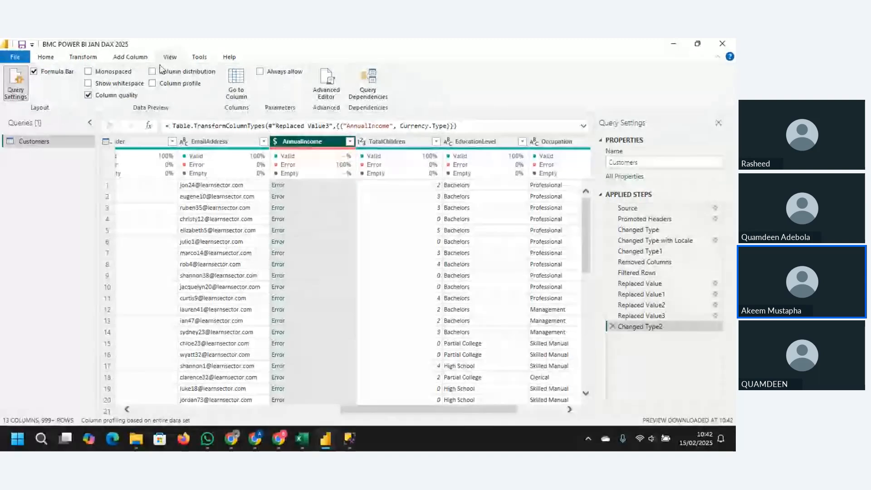
left_click(89, 97)
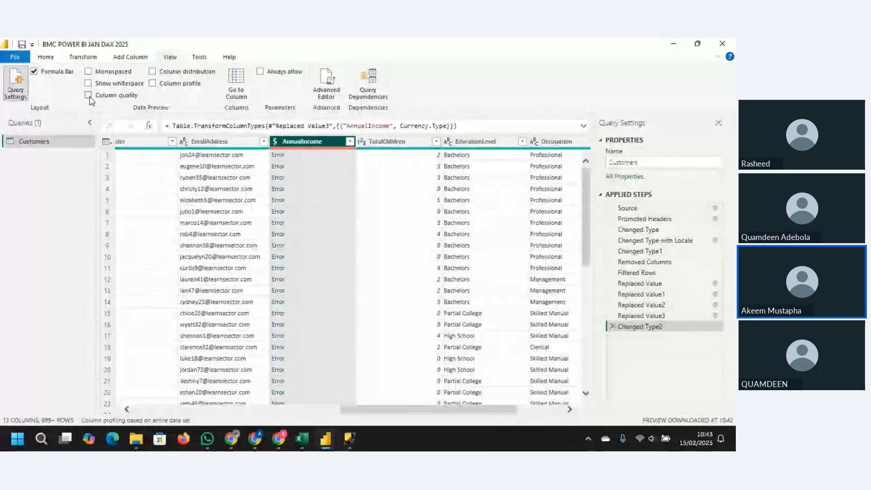
left_click(89, 97)
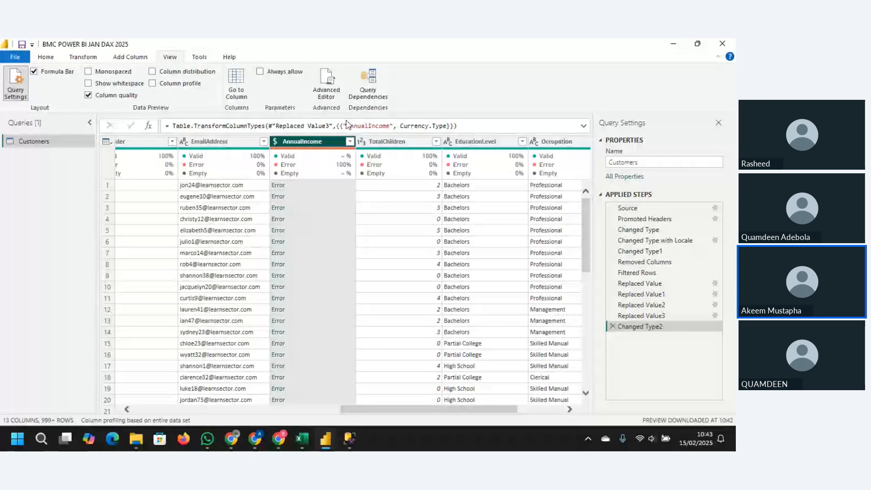
mouse_move(317, 167)
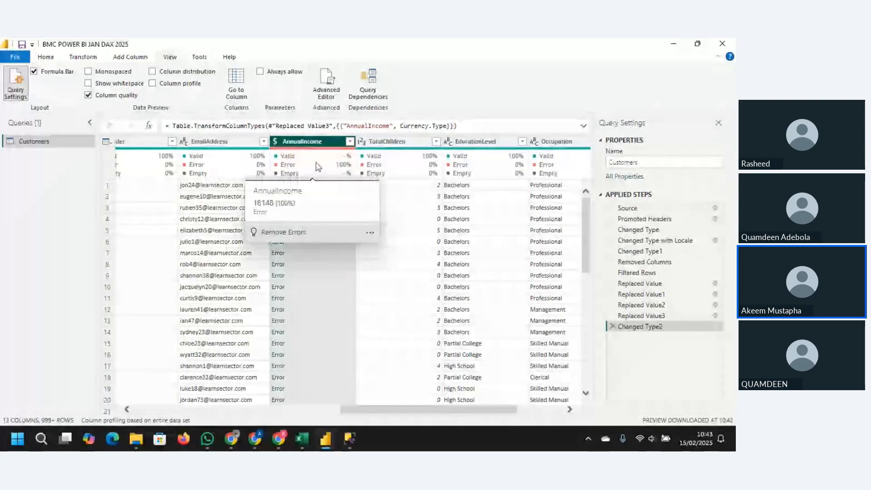
left_click(612, 326)
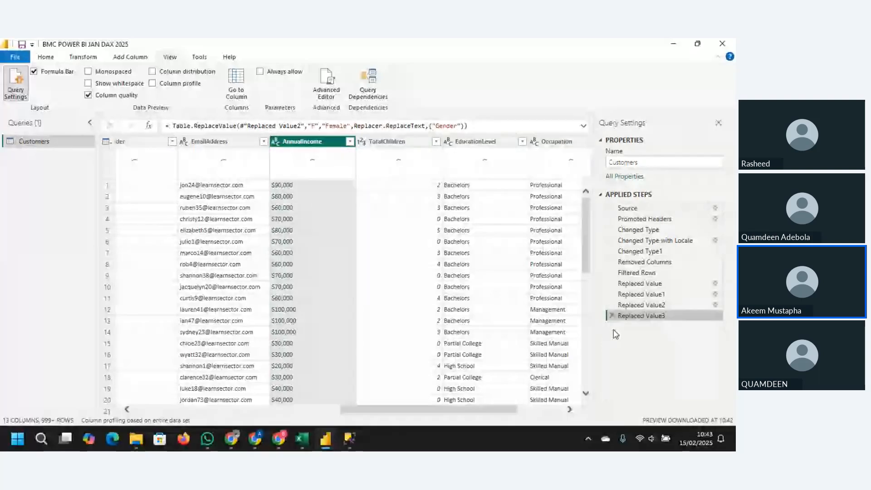
Inspect the full cell content of the first row's AnnualIncome value, including its currency symbol
left_click(314, 186)
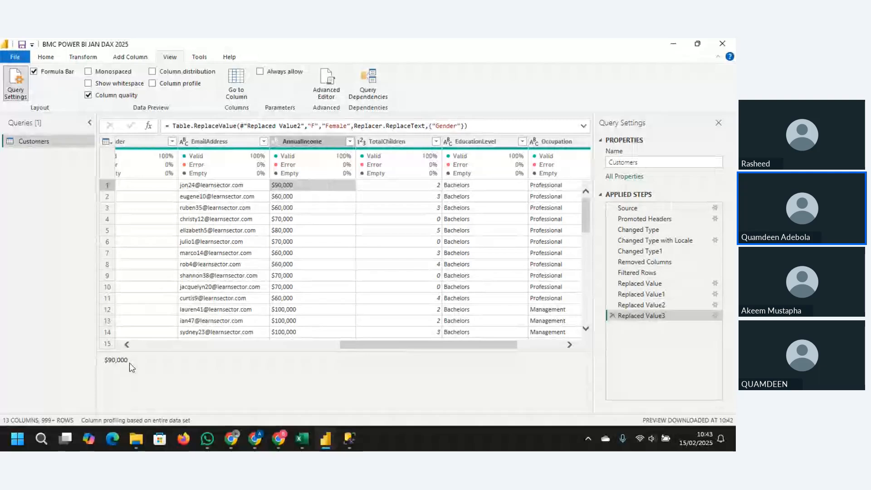
left_click_drag(129, 363, 103, 360)
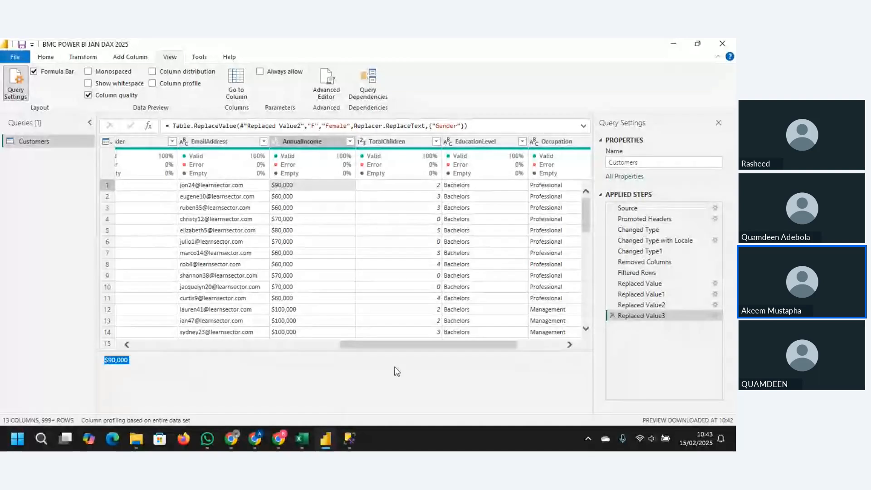
Switch to Excel, maximize the blank workbook, and enter 2000 in A1 and 2450 in A2
mouse_move(299, 439)
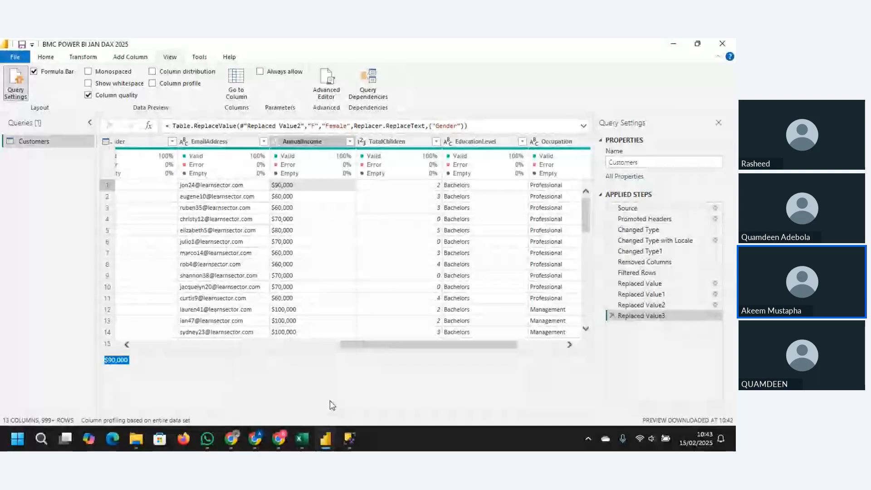
left_click(304, 438)
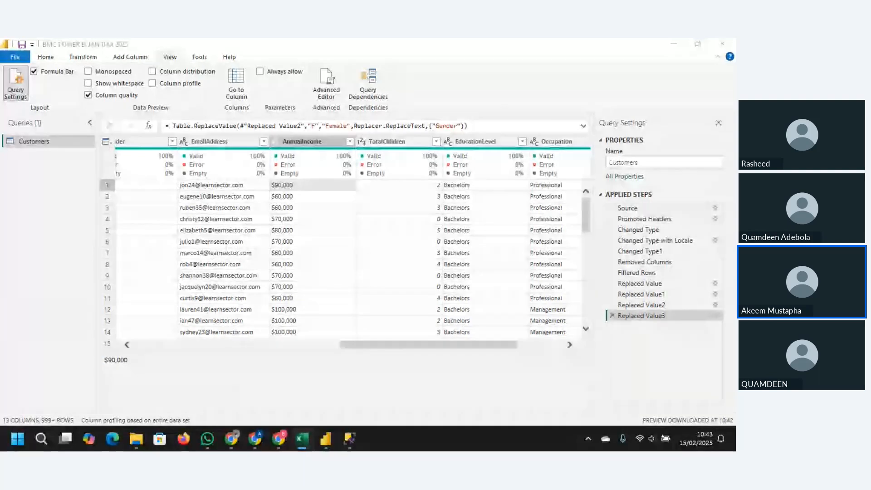
left_click_drag(735, 165, 351, 100)
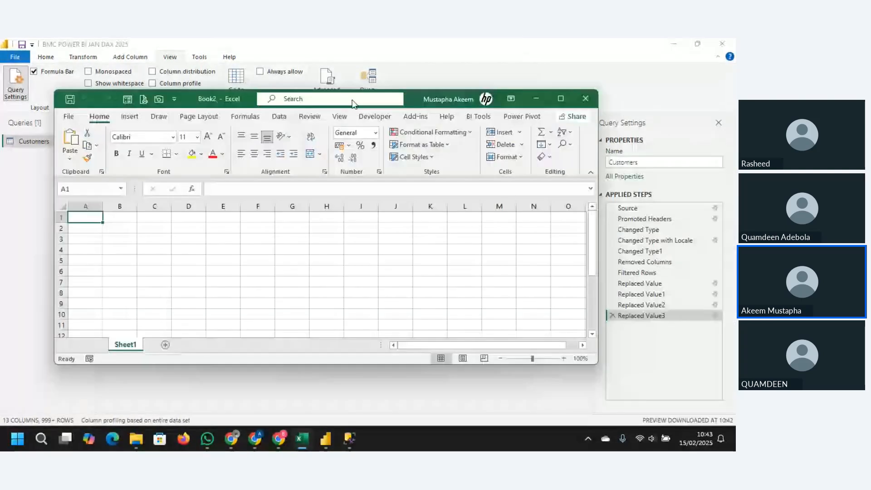
left_click(559, 101)
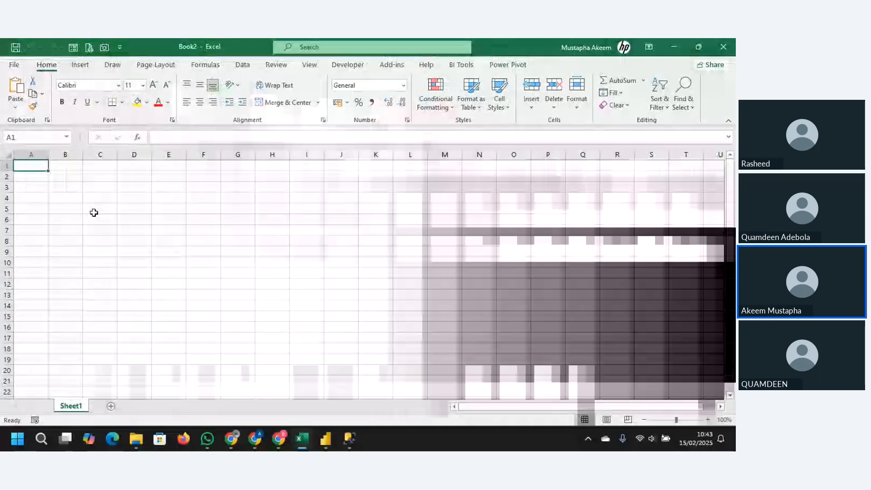
type("2000")
key("Return")
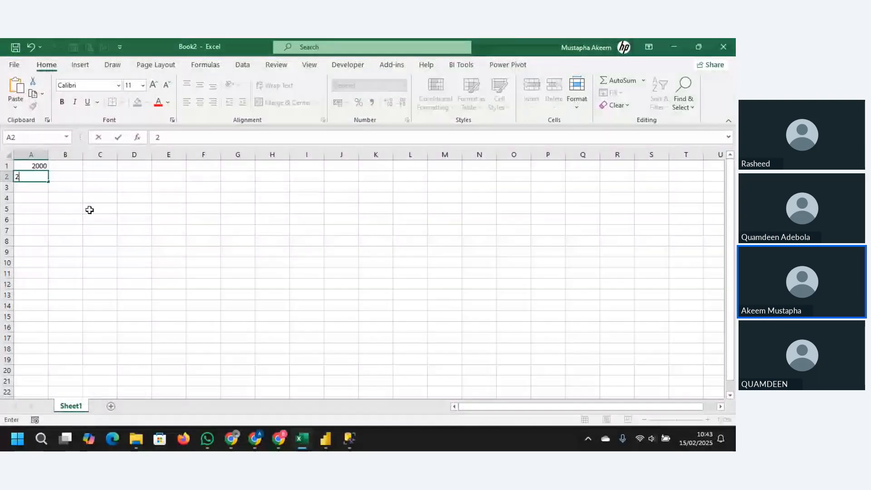
type("2450")
key("Return")
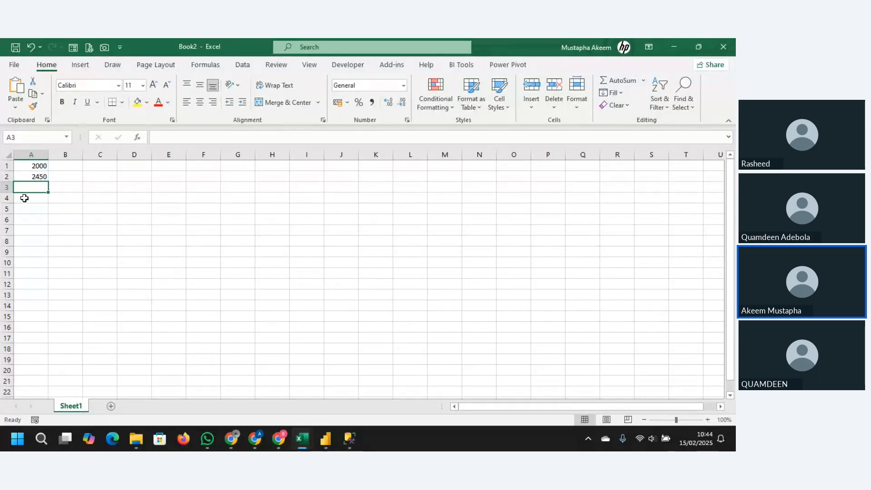
Add the two amounts in A3 with =A1+A2, and change A1 to $2000 and A2 to $2450
left_click(46, 166)
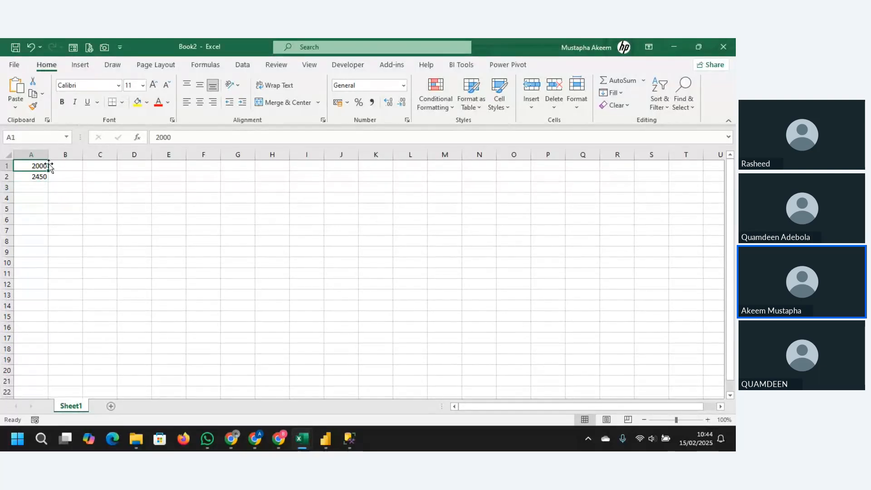
left_click(41, 187)
type("=")
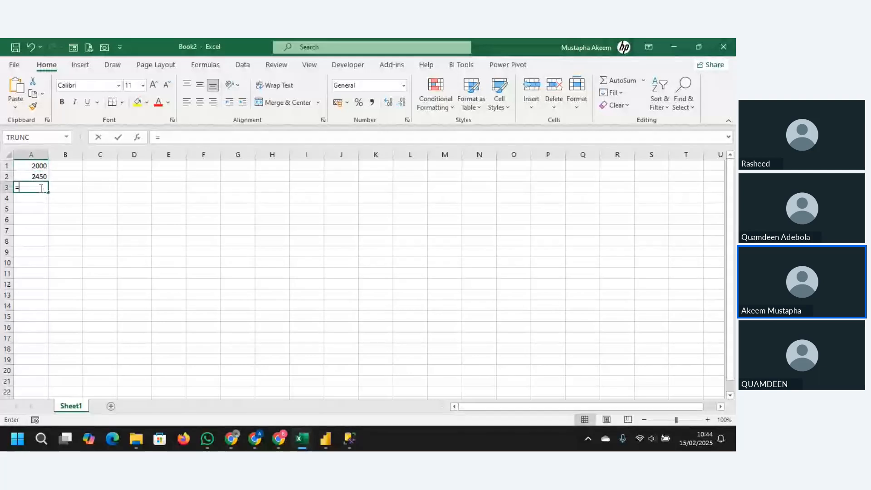
left_click(37, 166)
type("+")
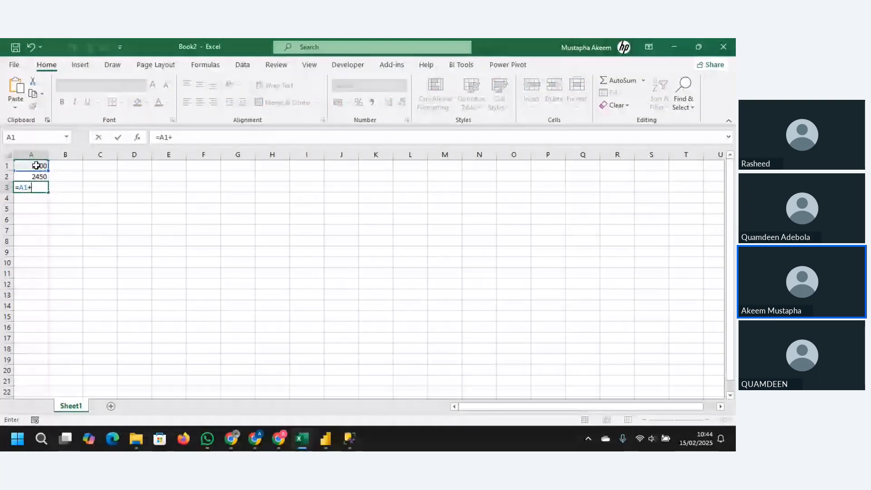
left_click(38, 177)
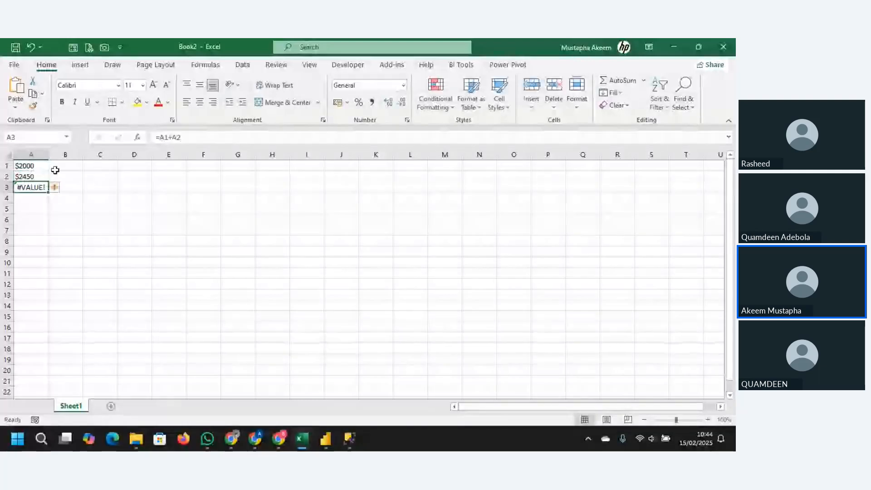
Enter the plain numbers 2000 in B1 and 2450 in B2
left_click(69, 167)
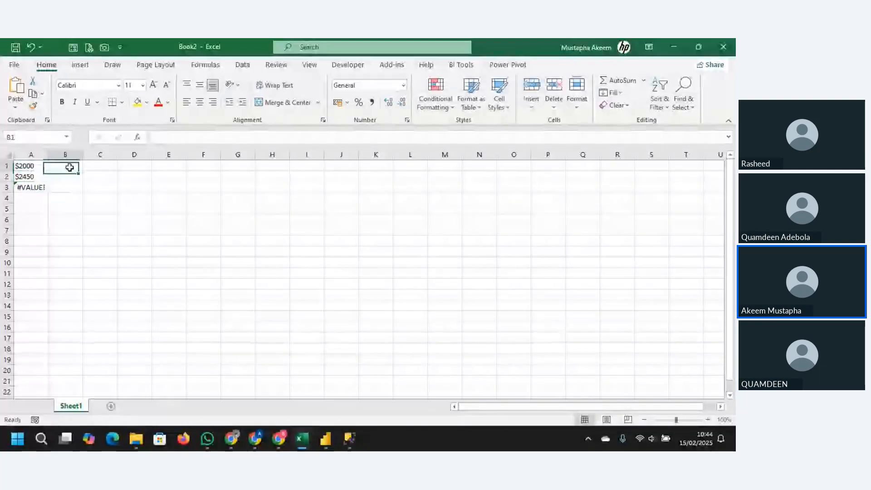
type("2000")
key("Return")
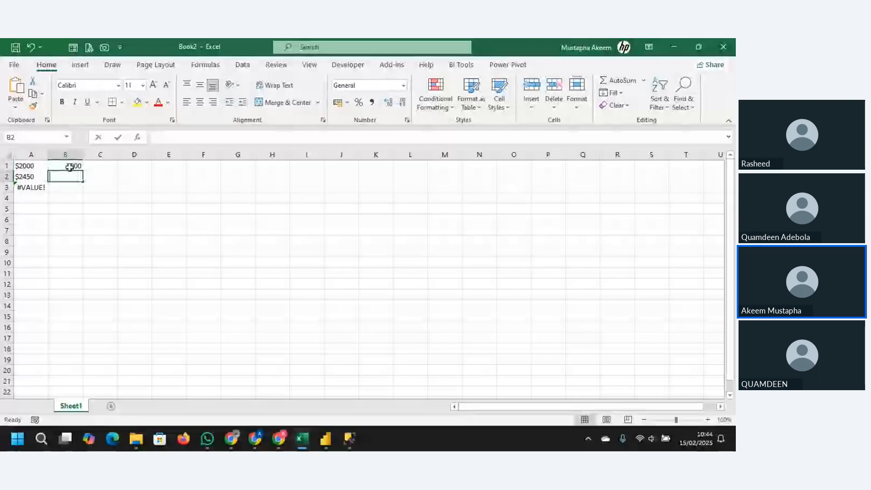
type("2450")
key("Return")
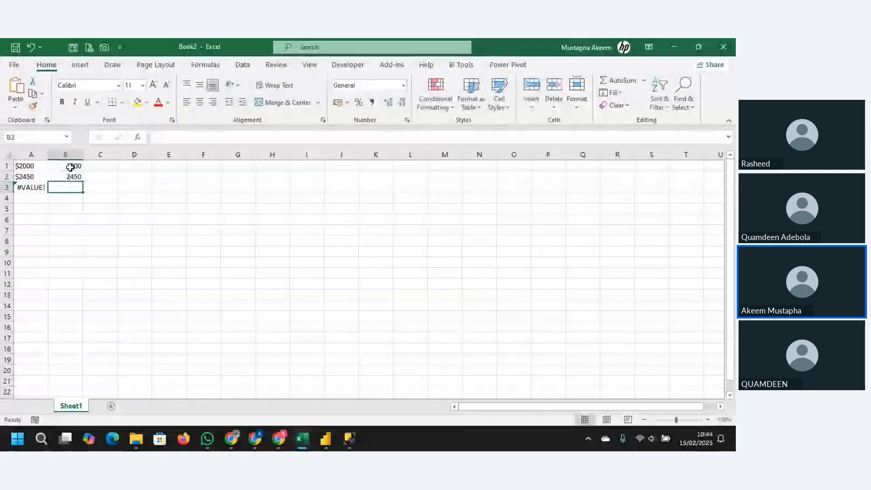
Apply the $ English (United States) accounting format to B1:B2
left_click_drag(71, 167, 71, 177)
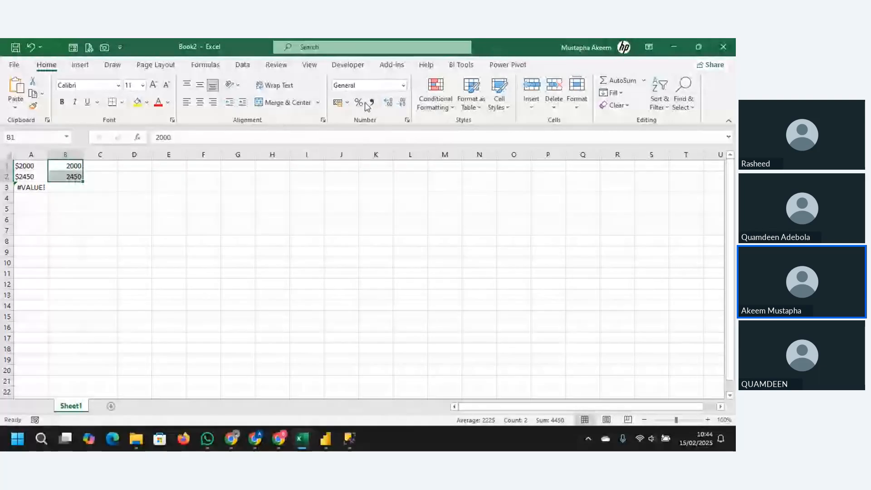
left_click(347, 102)
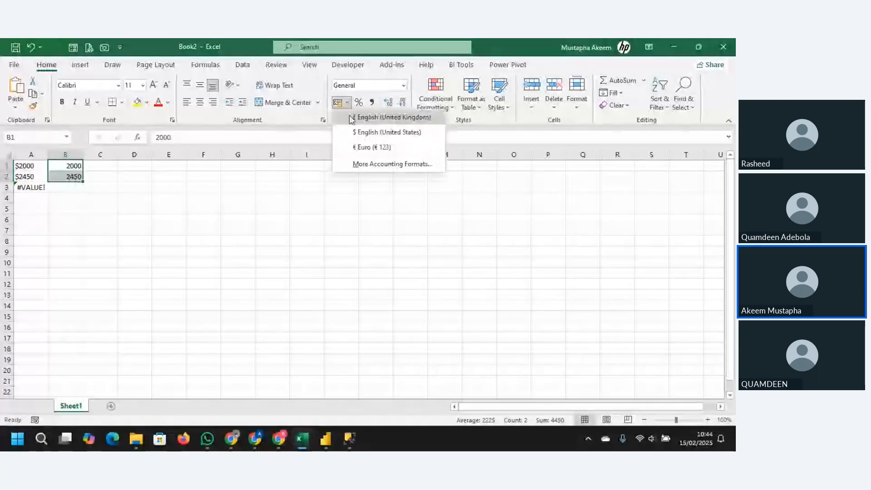
left_click(399, 132)
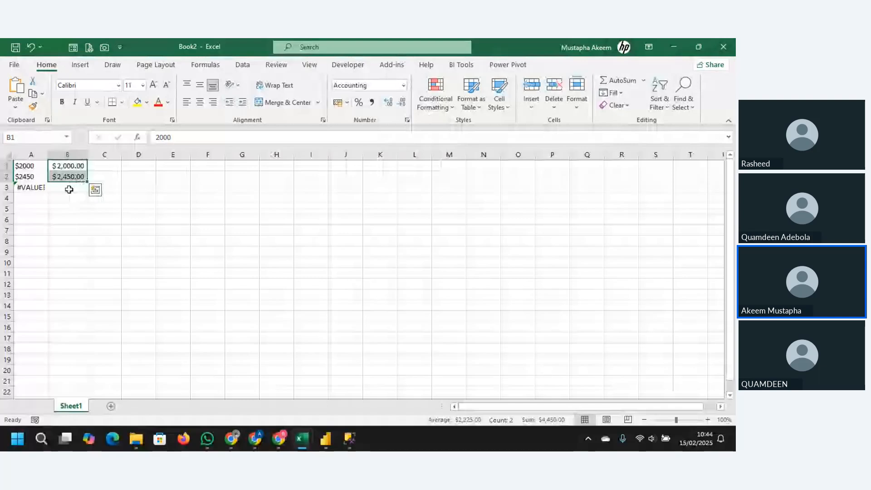
Add the formatted amounts in B3 with =B1+B2, and select A3 to compare the two formulas
left_click(66, 193)
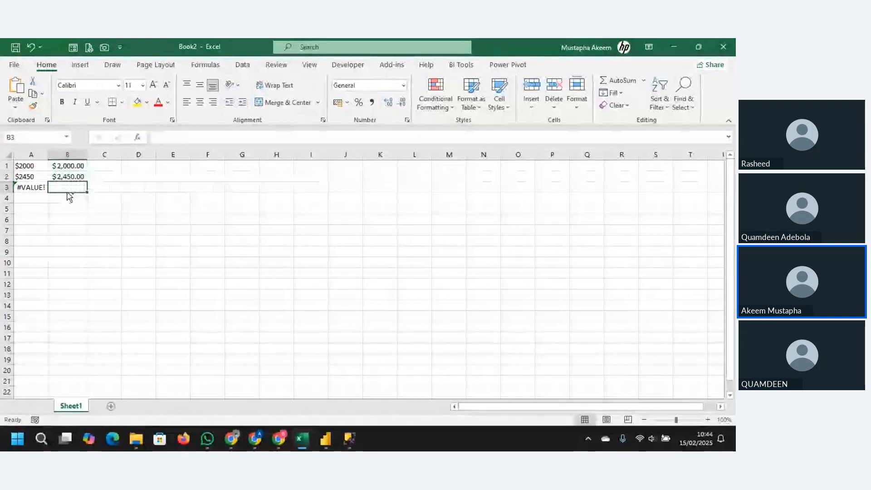
type("=B1+B2")
key("ctrl+Return")
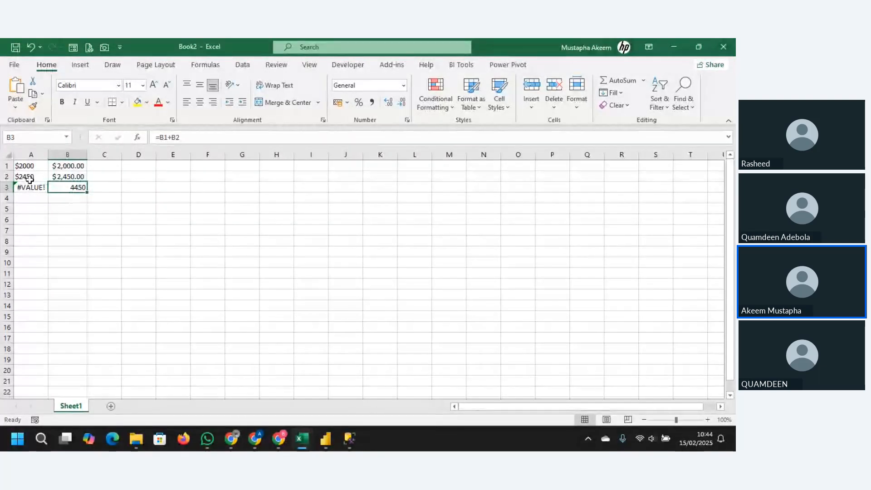
left_click(26, 186)
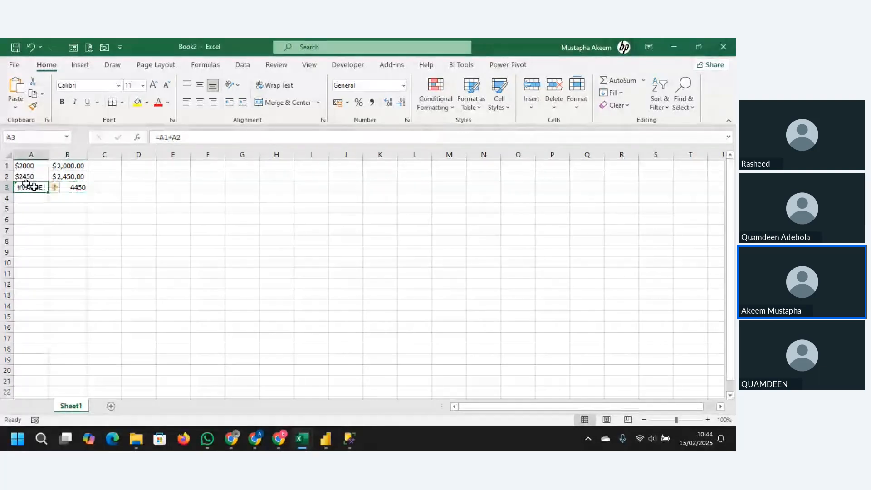
Select the typed-dollar amounts in A1:A2, and switch back to Power Query to examine the AnnualIncome column
left_click_drag(36, 165, 38, 176)
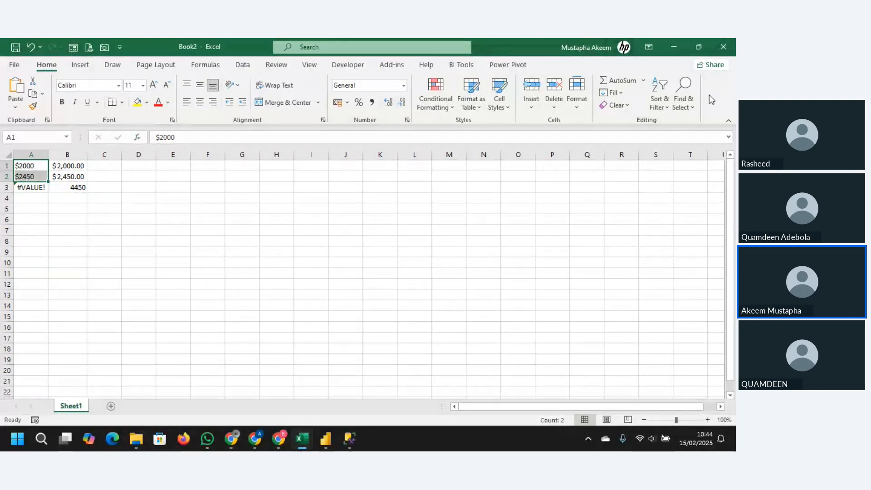
left_click(673, 46)
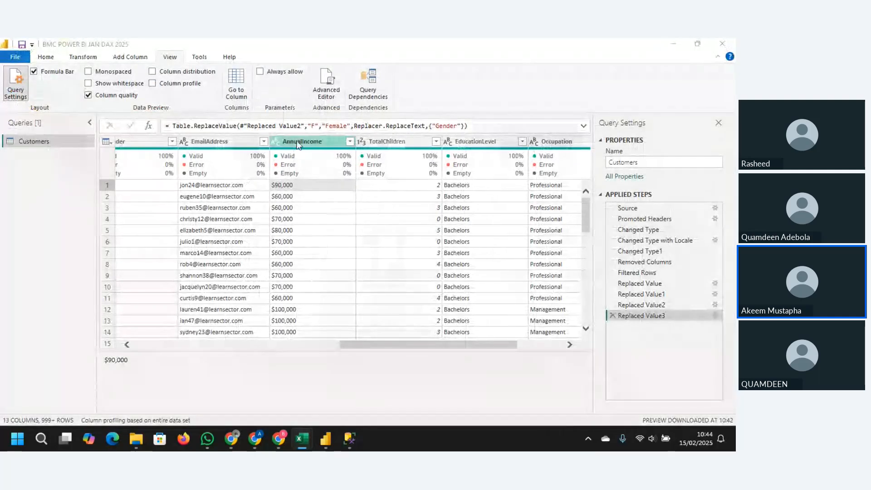
mouse_move(292, 161)
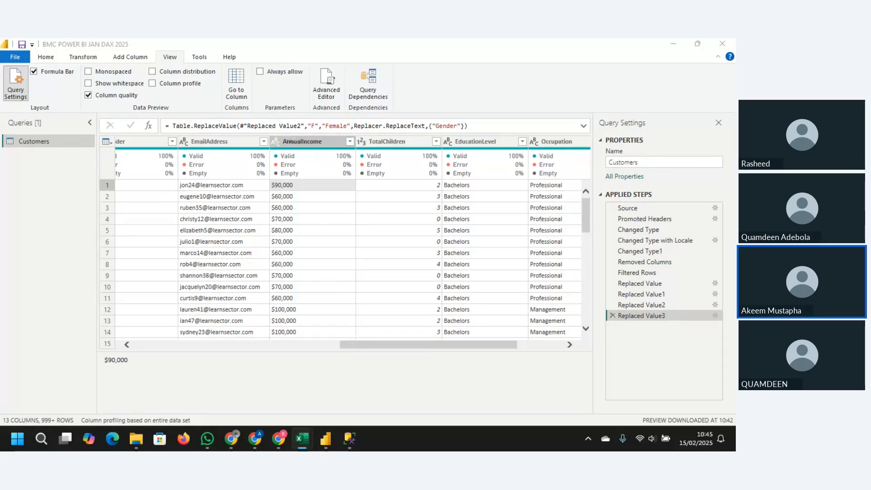
left_click(673, 44)
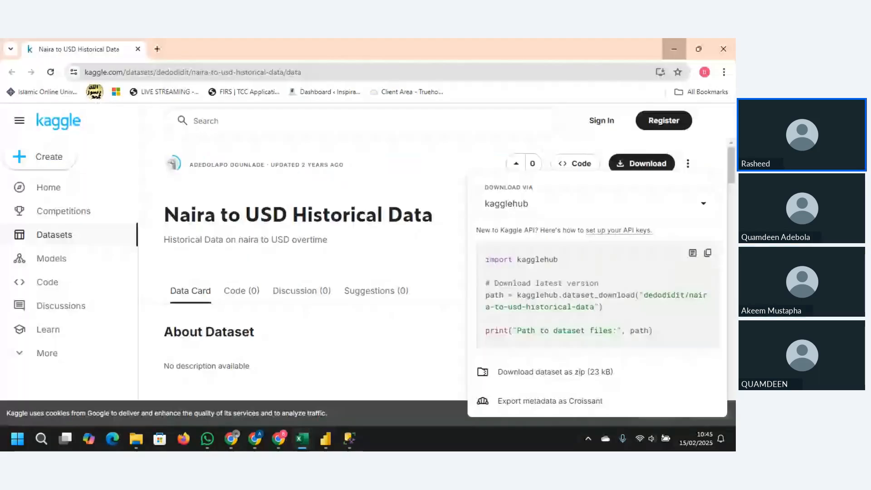
left_click(673, 48)
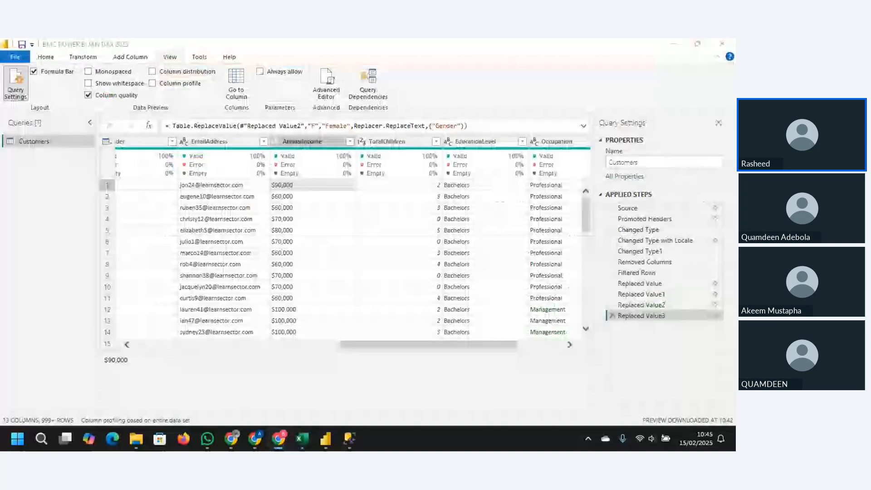
Try to change the AnnualIncome column's data type to Fixed decimal number, and remove that type change
left_click(274, 142)
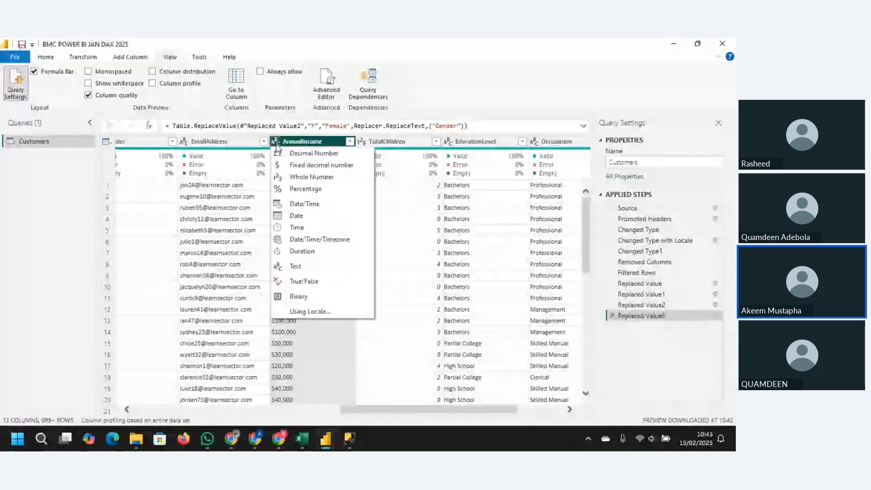
left_click(306, 166)
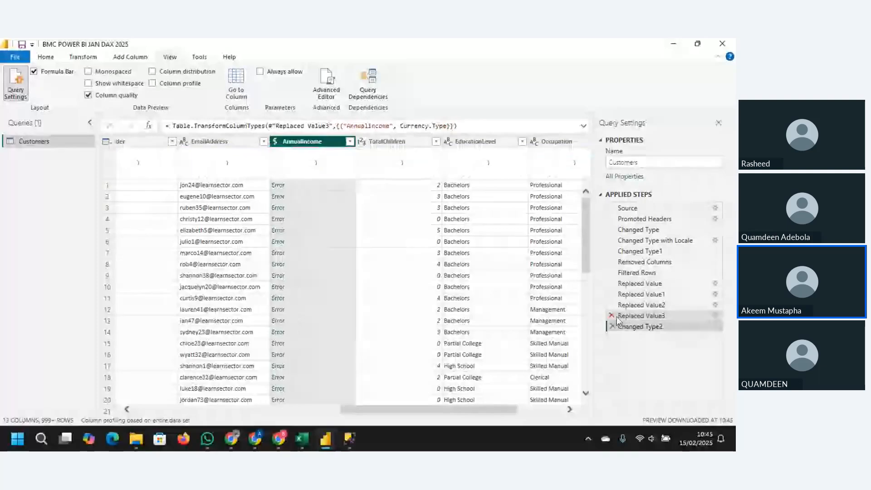
key("alt+Tab")
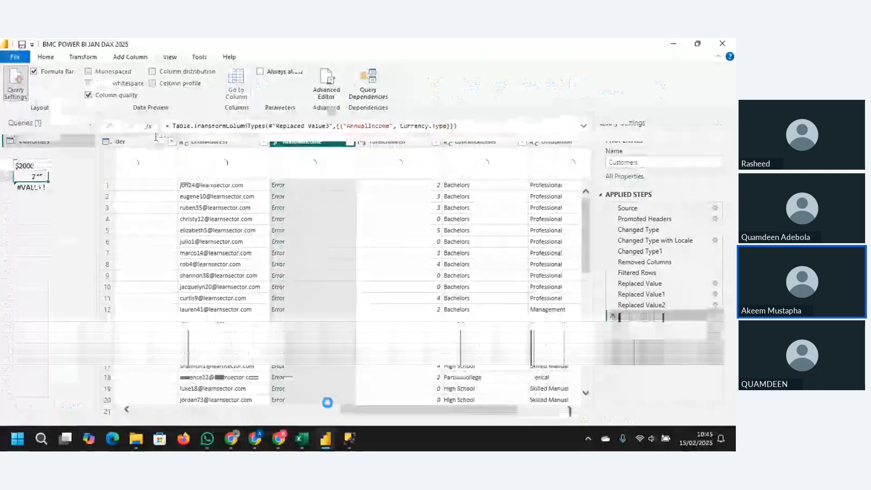
Switch to the Book2 workbook in Excel, apply the Accounting format to A1:A2, and widen column A
mouse_move(299, 442)
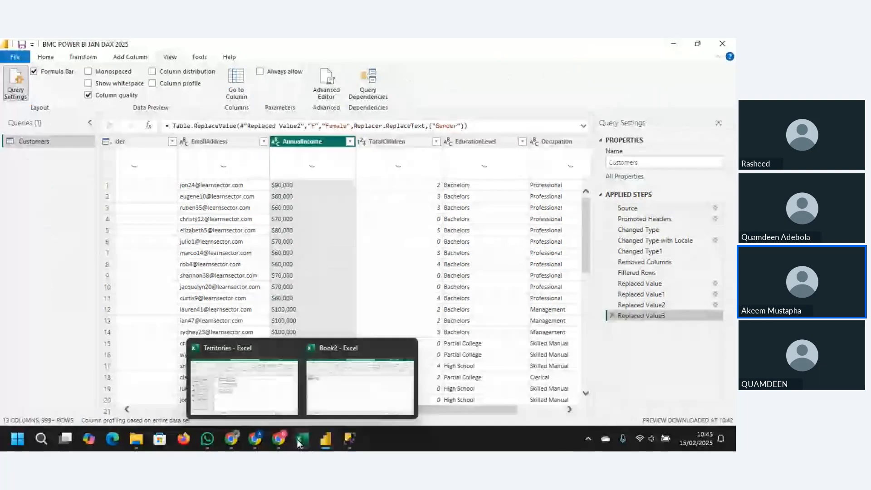
left_click(360, 386)
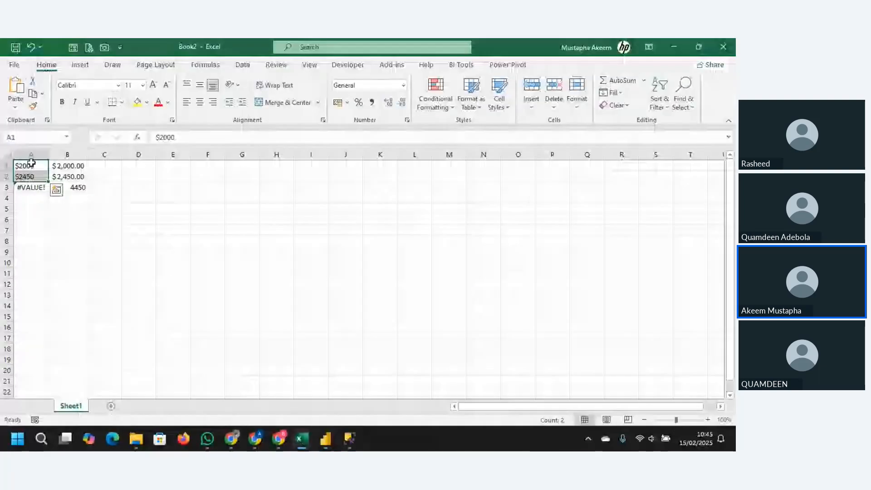
left_click(402, 85)
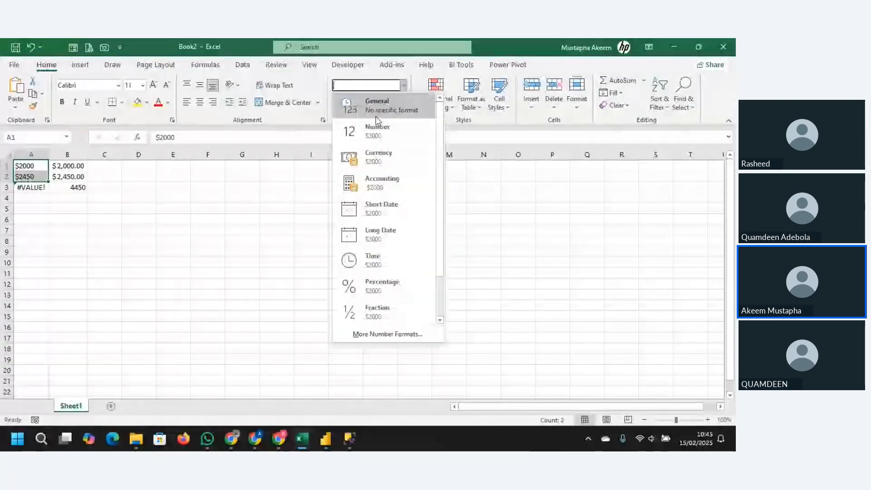
left_click(371, 181)
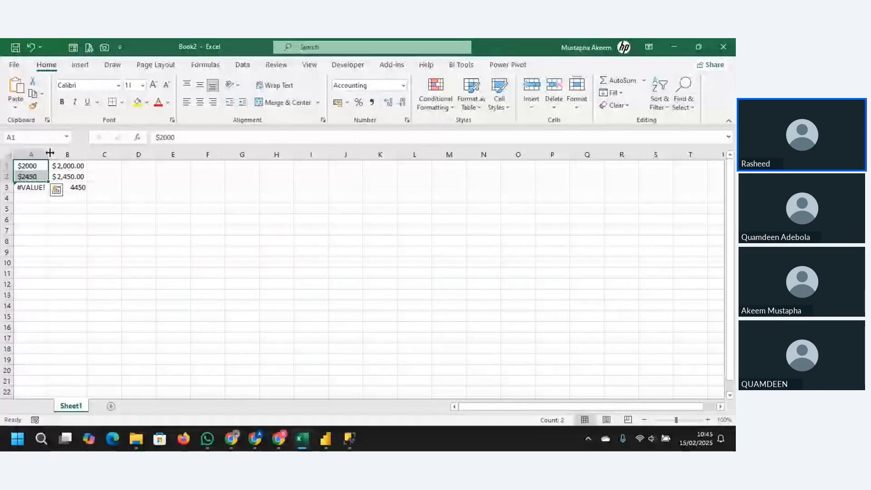
left_click_drag(50, 152, 64, 154)
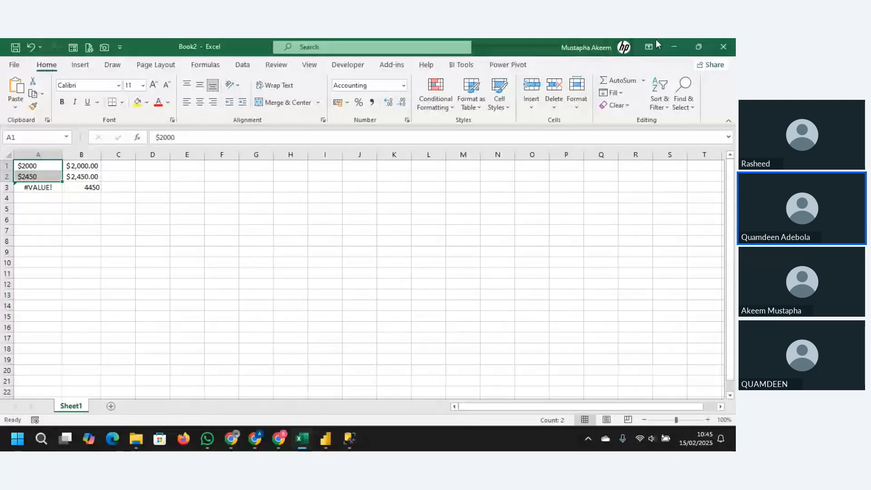
Return to Power Query and replace every $ in the AnnualIncome column with nothing
left_click(673, 46)
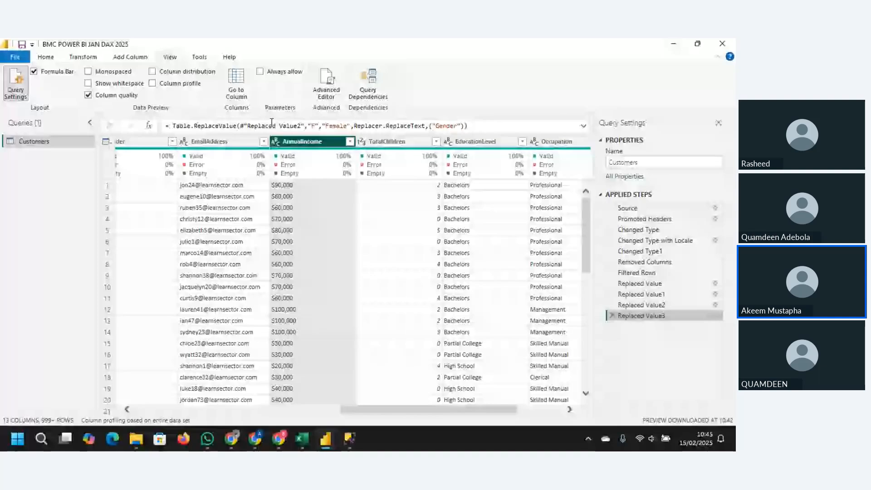
left_click(46, 57)
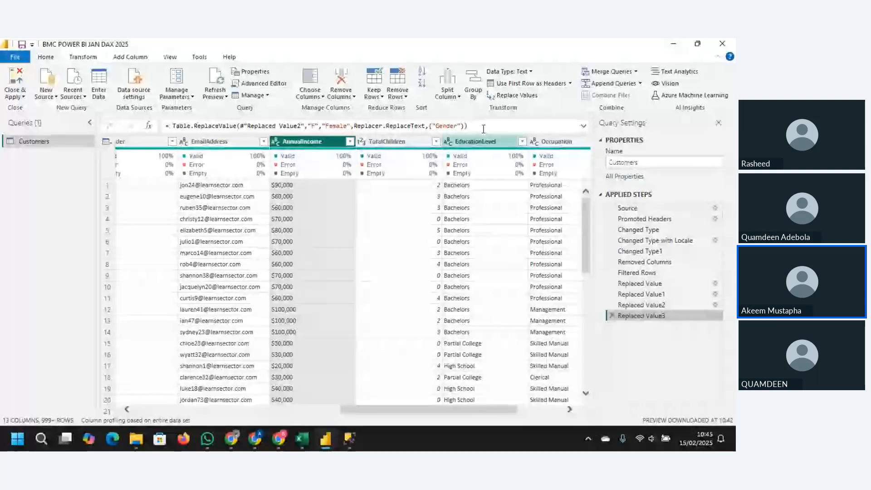
left_click(507, 97)
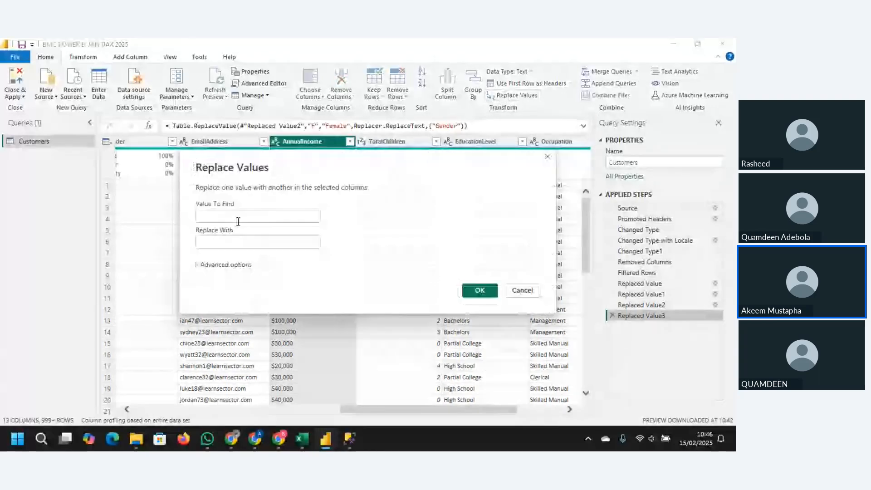
left_click(238, 216)
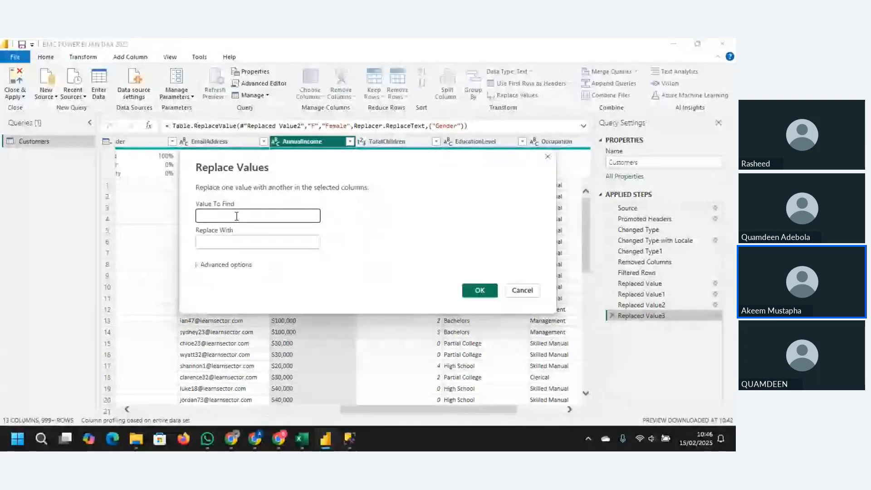
type("$")
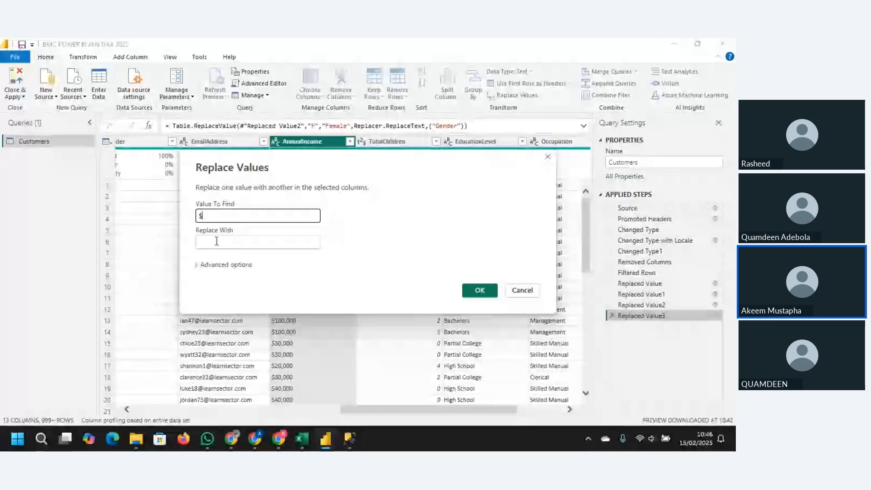
left_click(480, 291)
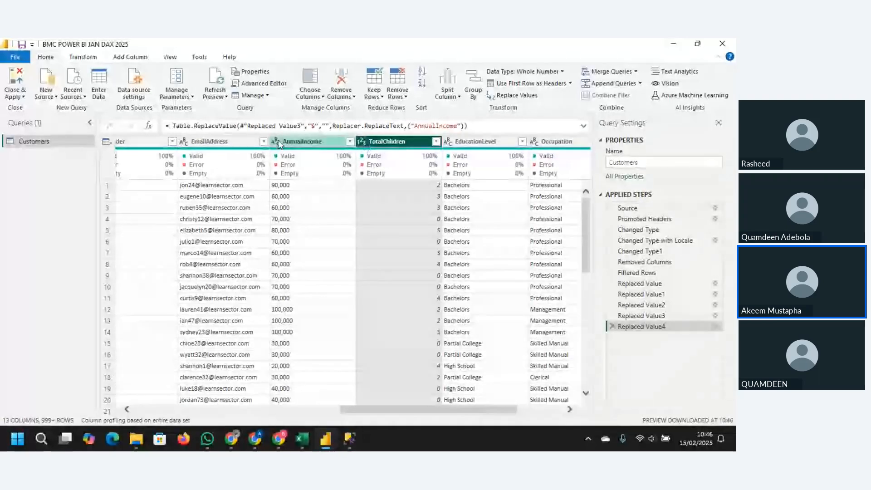
Set the AnnualIncome column's data type to Fixed decimal number, and go over the TotalChildren and EducationLevel columns
left_click(278, 141)
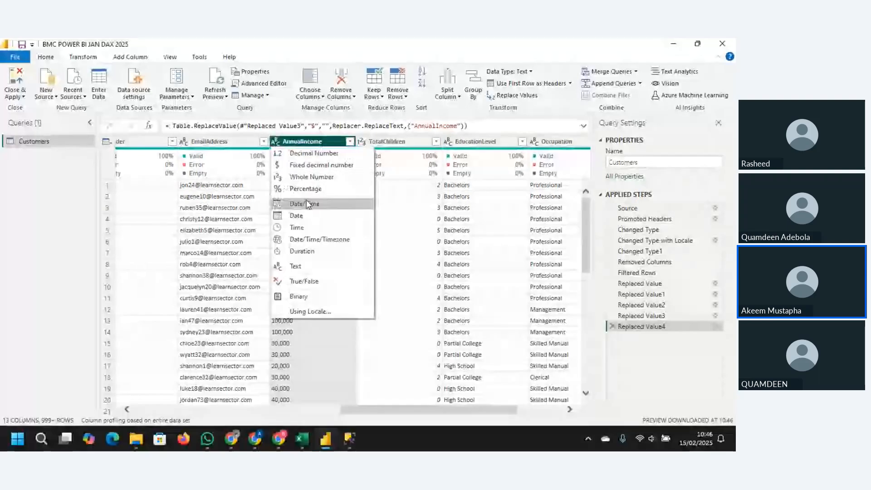
left_click(308, 165)
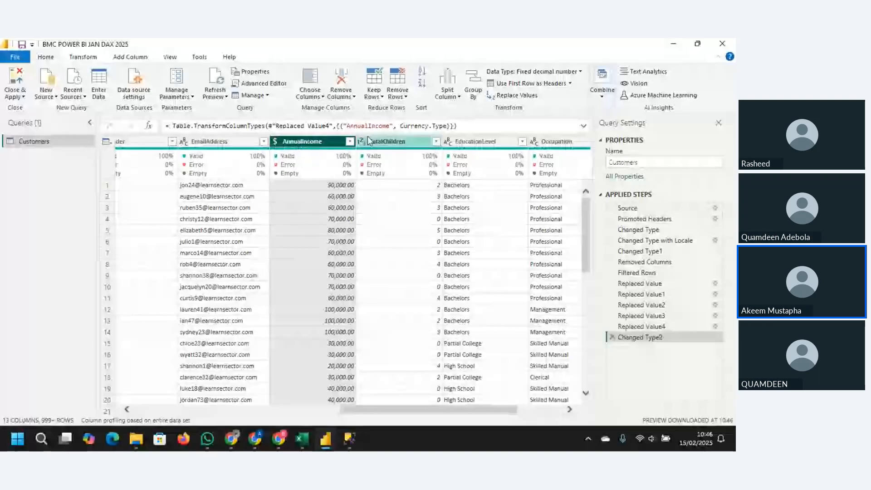
left_click(410, 142)
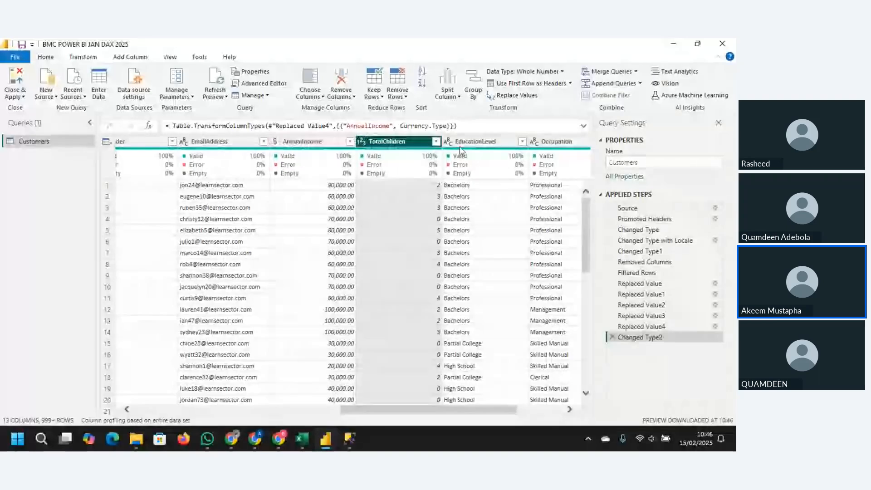
left_click(460, 143)
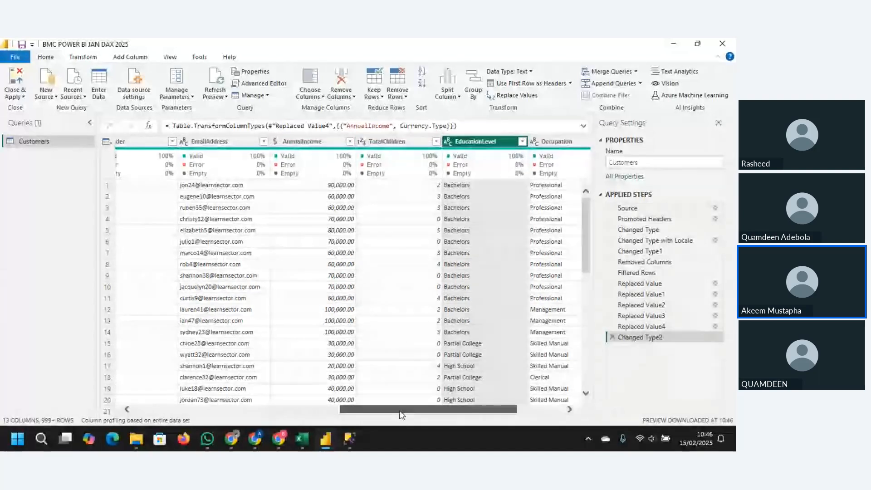
Check the Occupation and HomeOwner columns of the Customers query
left_click_drag(399, 411, 446, 411)
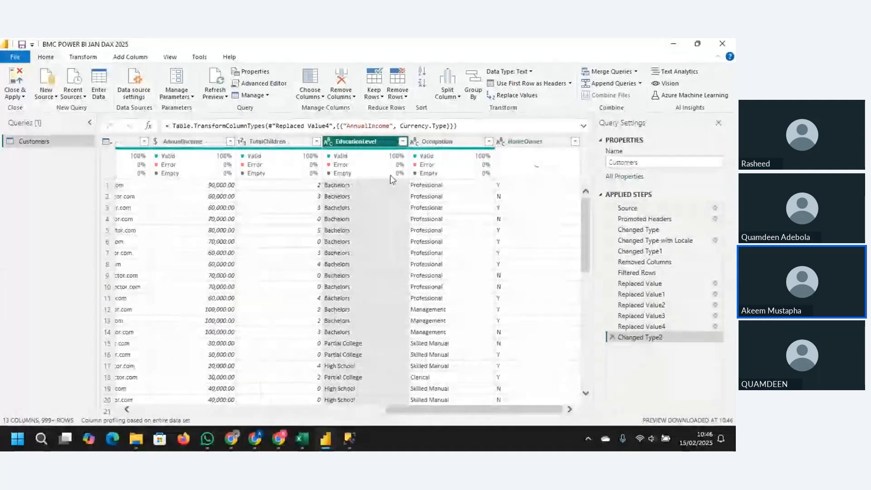
left_click(444, 141)
left_click(515, 142)
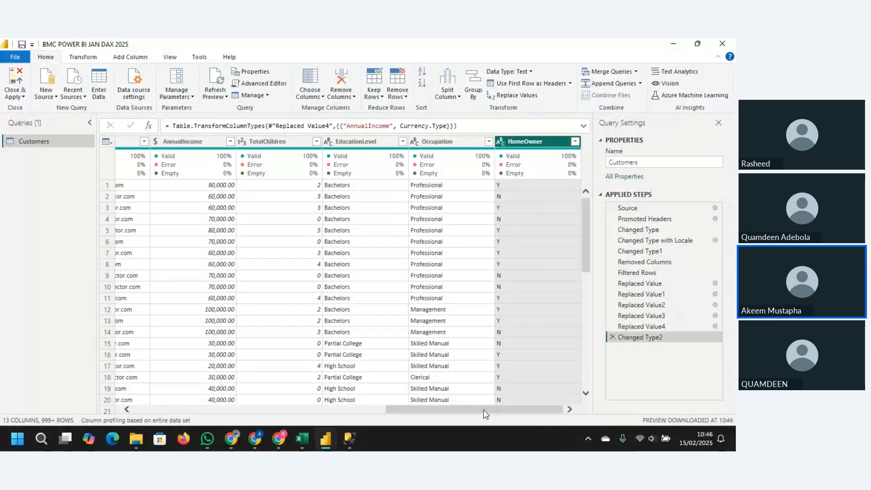
left_click_drag(484, 414, 207, 405)
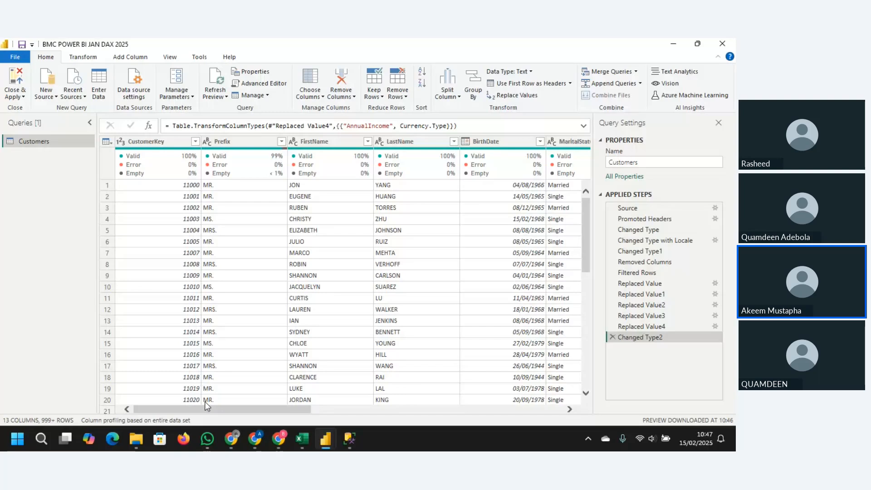
Set up an in-place merge of the Prefix, FirstName and LastName columns with Space as the separator
left_click(399, 141)
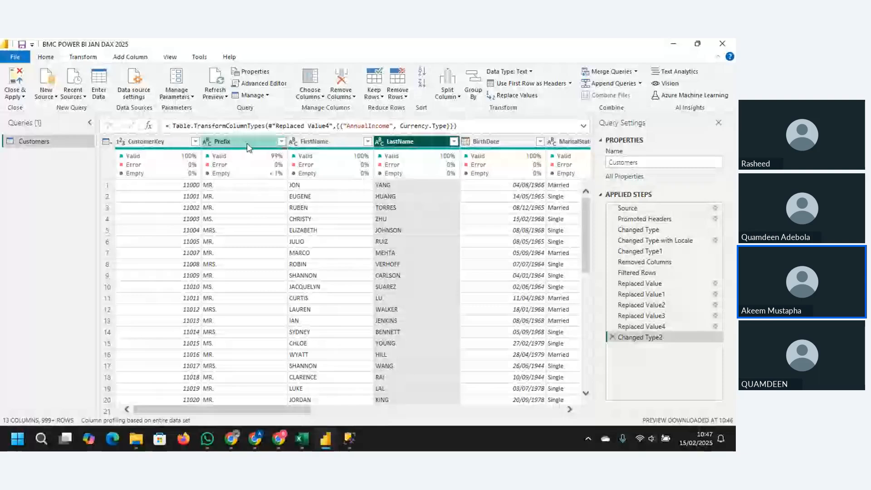
left_click(247, 144)
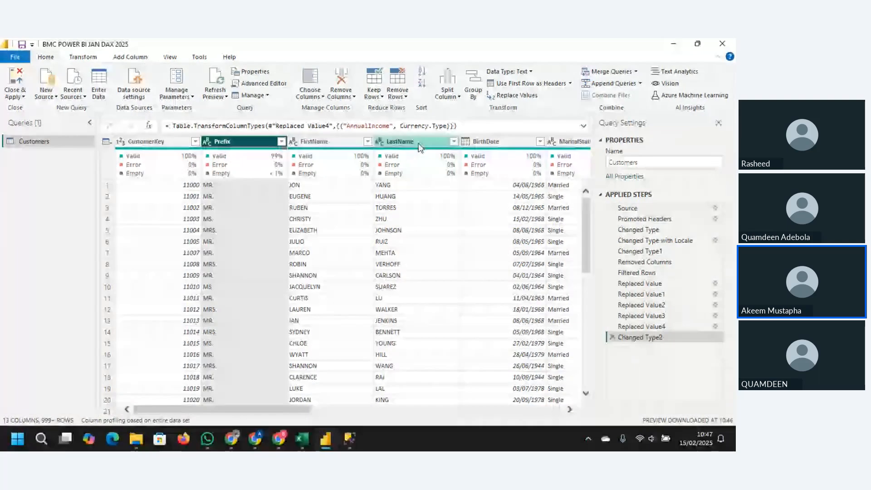
left_click(420, 146, "shift")
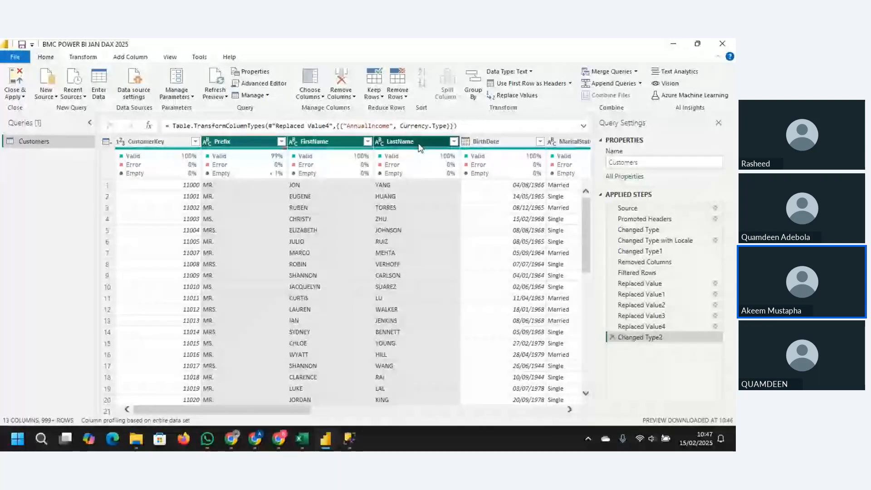
left_click(82, 60)
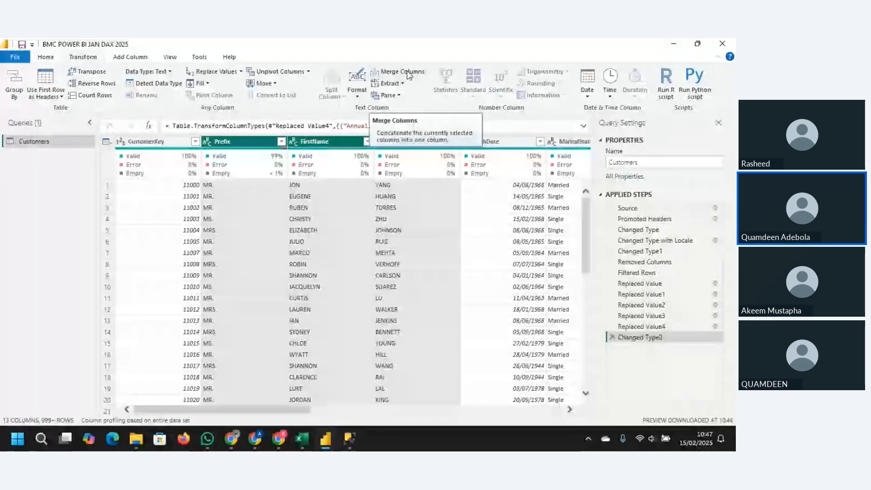
left_click(141, 58)
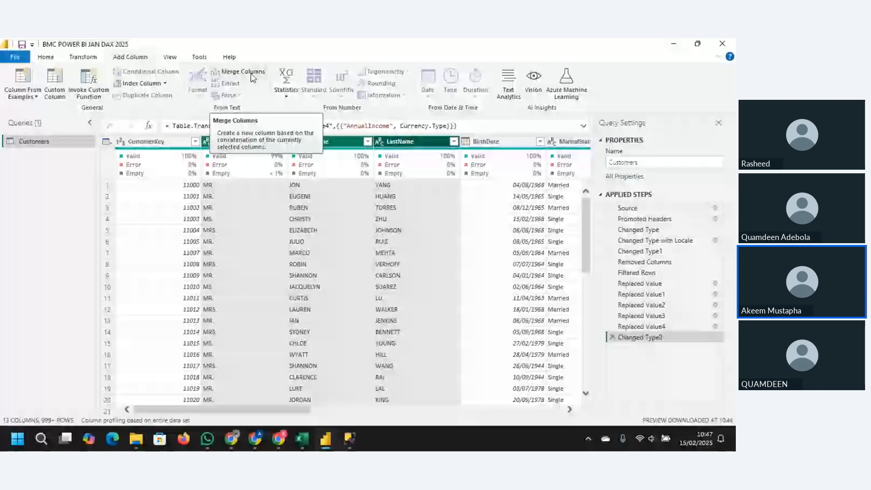
left_click(83, 57)
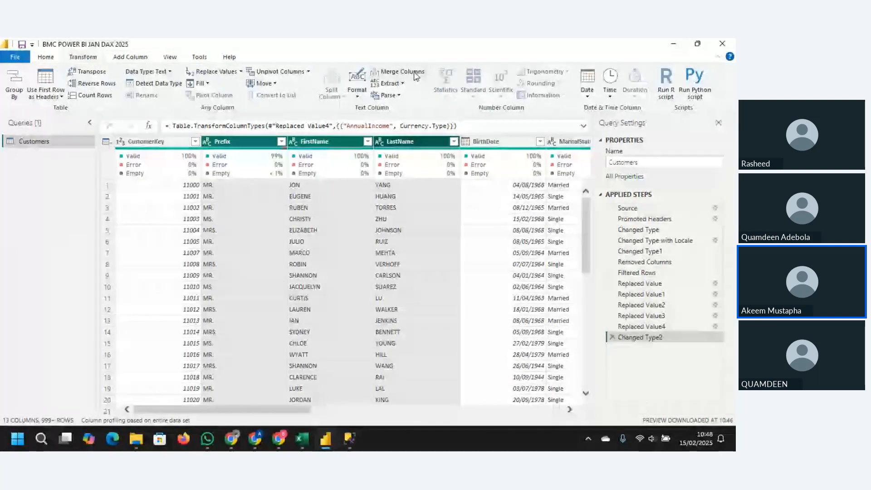
left_click(399, 72)
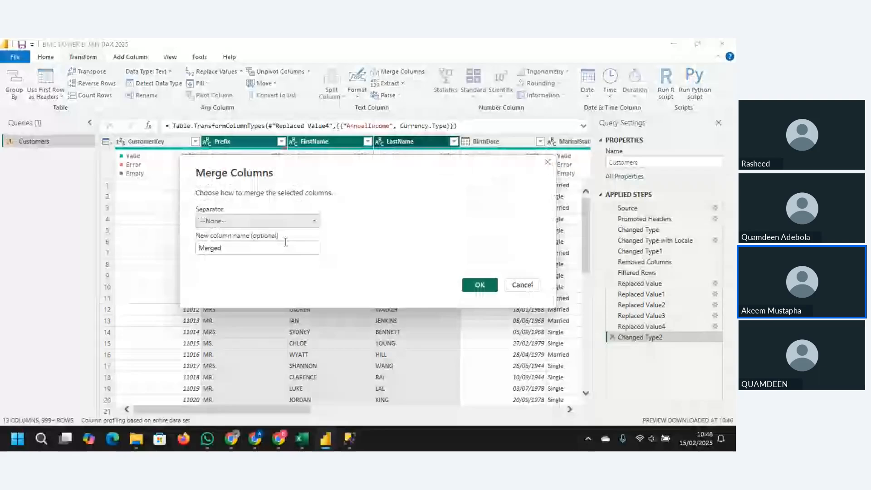
left_click(239, 222)
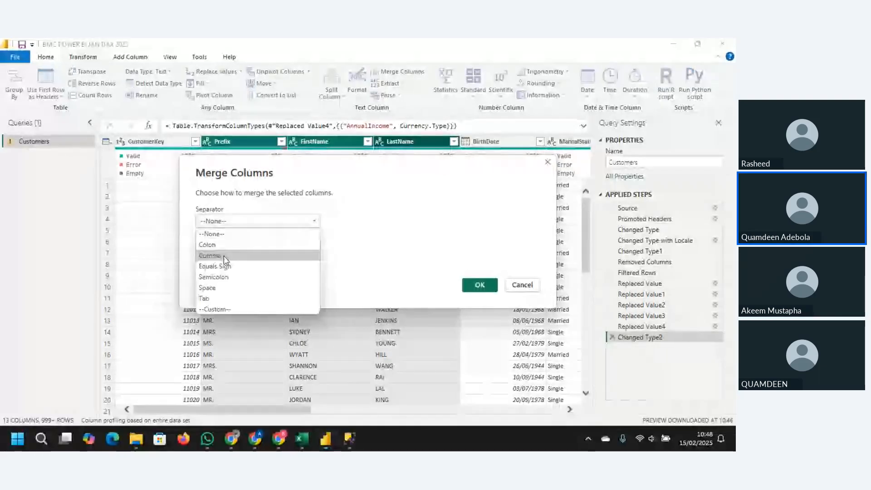
left_click(221, 288)
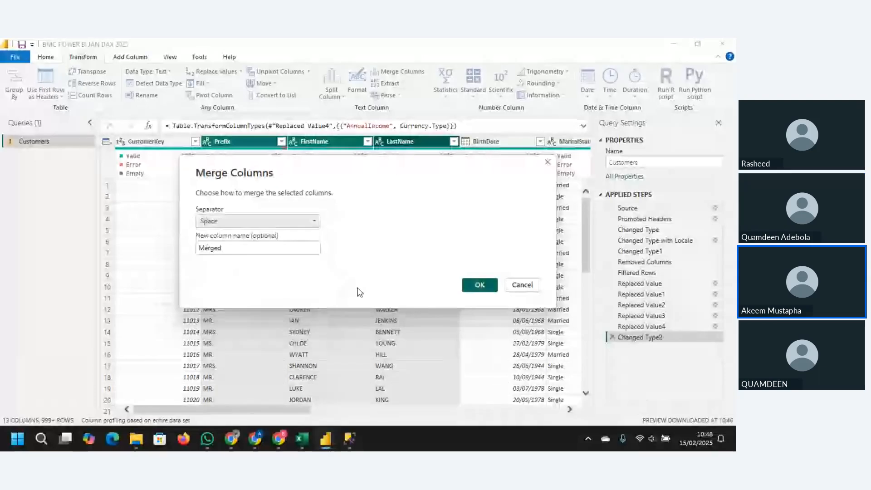
Name the merged column Full Name and apply the merge
double_click(254, 250)
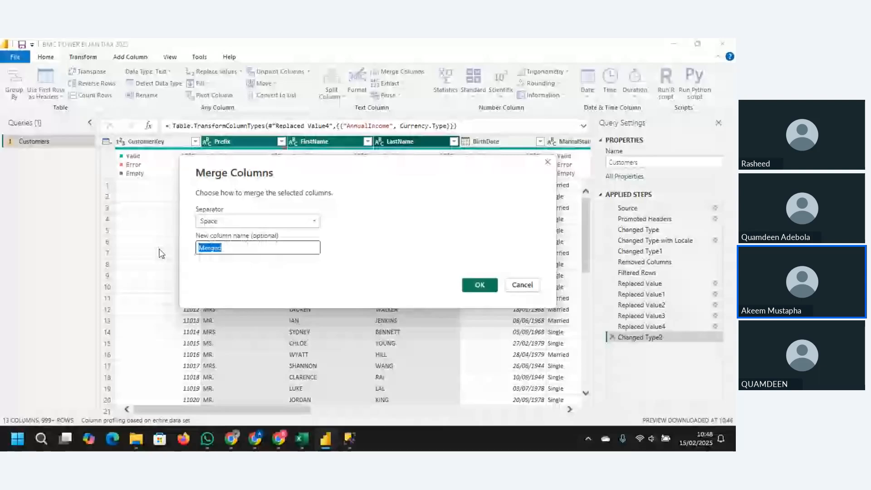
type("A")
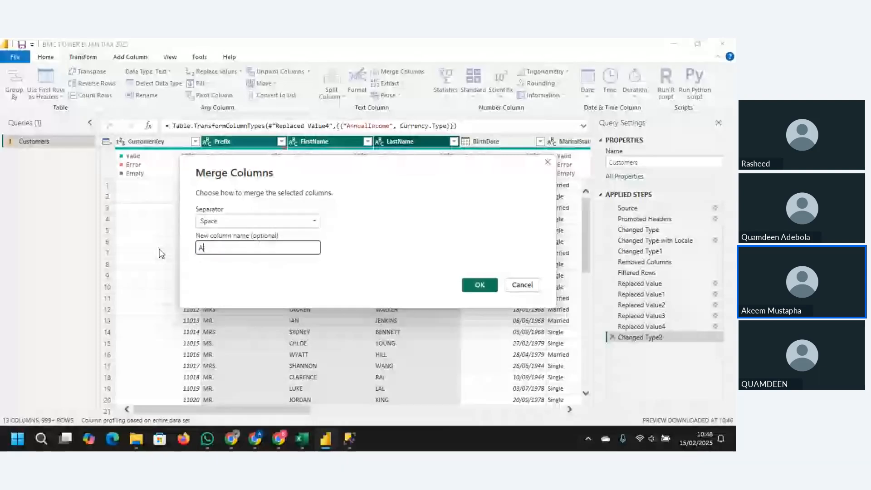
type("ME")
key("BackSpace")
key("BackSpace")
key("BackSpace")
type("Full N")
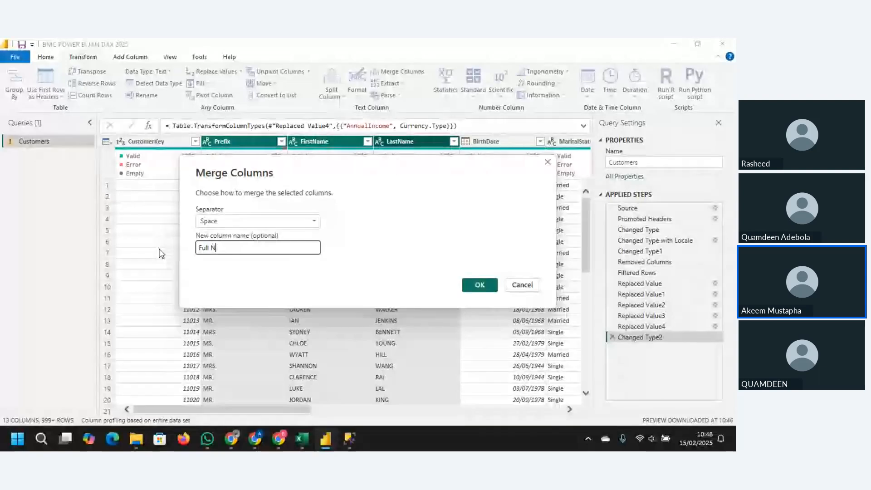
type("ame")
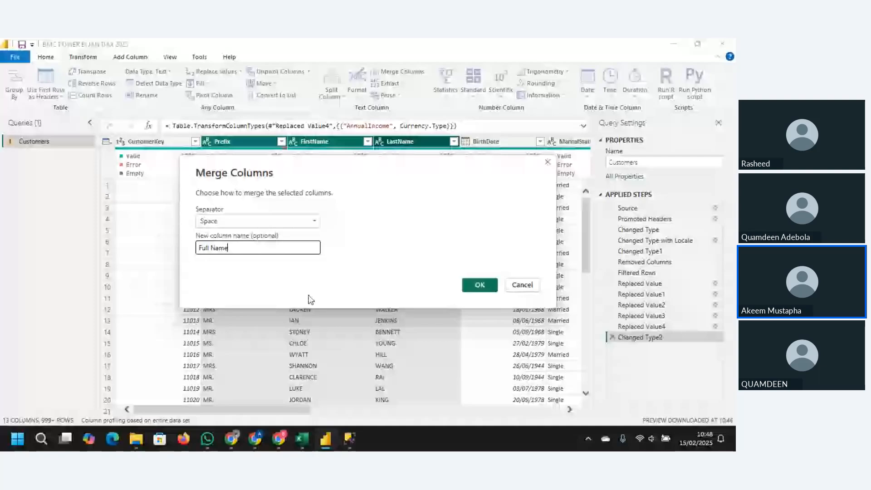
left_click(481, 284)
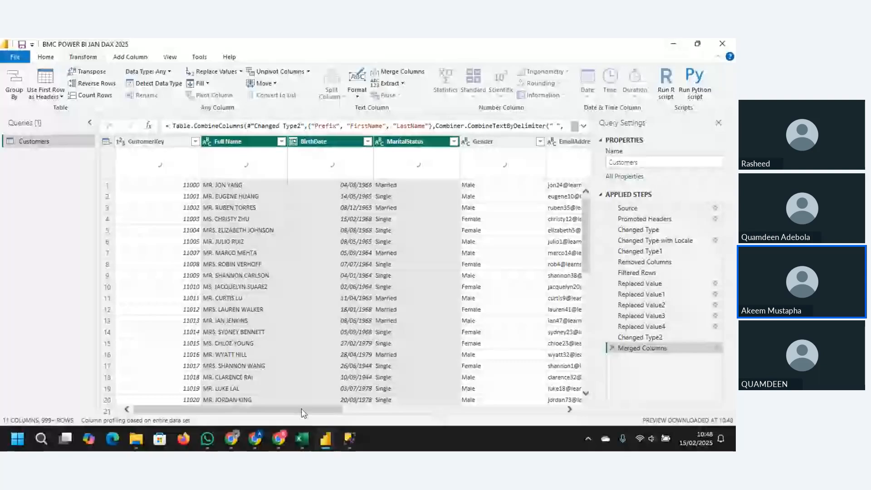
Look over the merged table and delete the Merged Columns applied step
left_click_drag(301, 408, 312, 388)
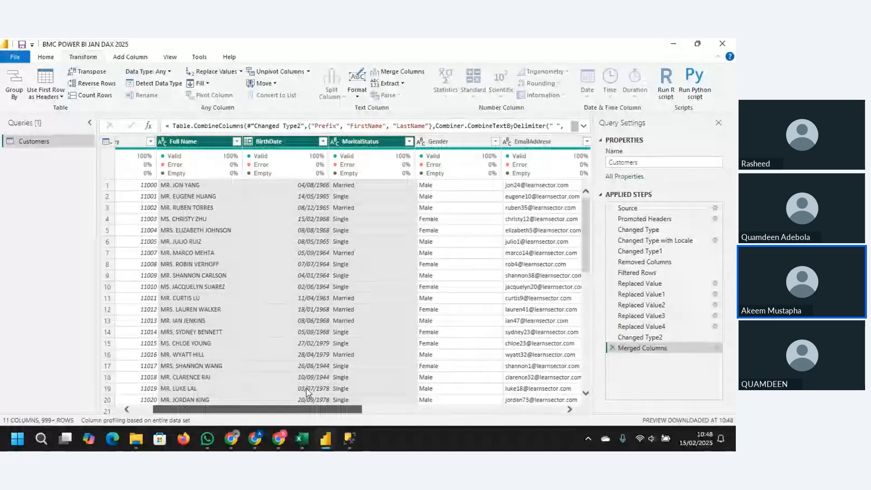
left_click_drag(306, 388, 299, 381)
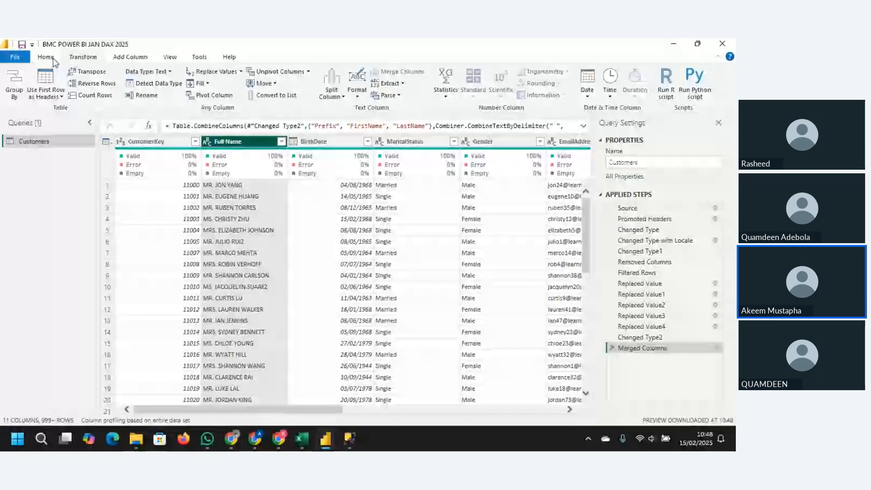
left_click(610, 349)
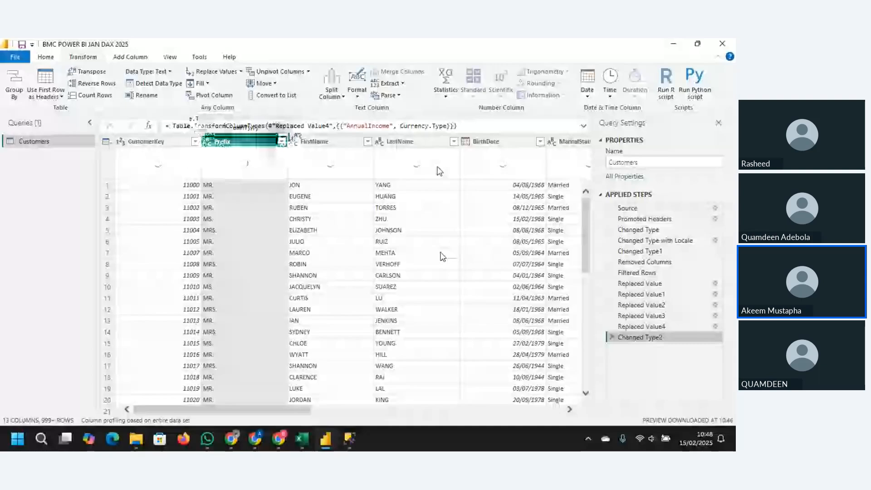
Add a new column named Full Name that merges Prefix, FirstName and LastName with a Space separator, keeping the originals
left_click(406, 141, "shift")
left_click(147, 60)
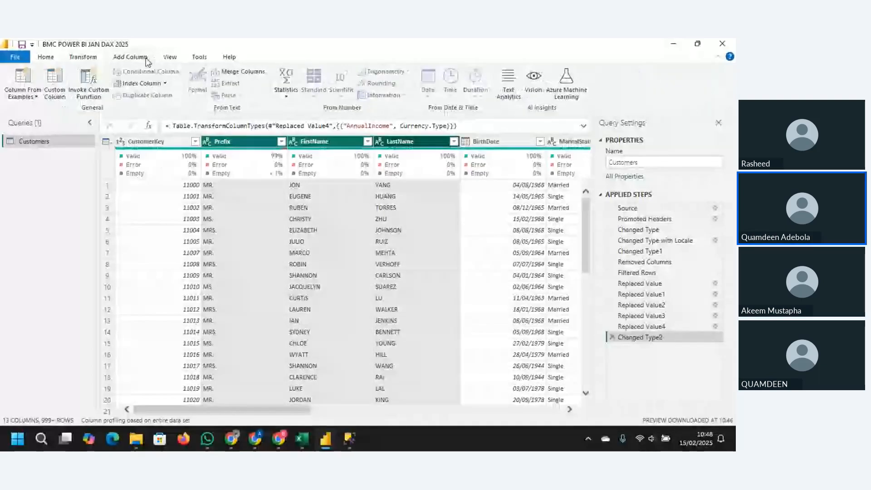
left_click(244, 73)
left_click(247, 221)
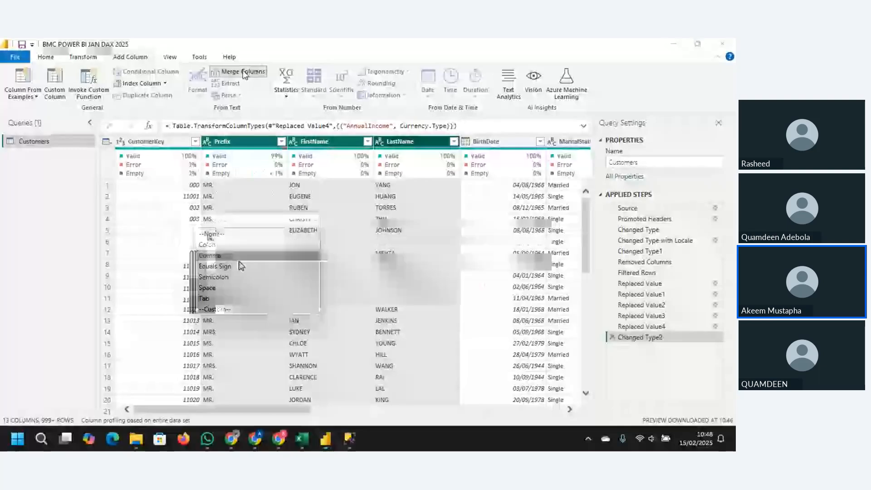
left_click(232, 288)
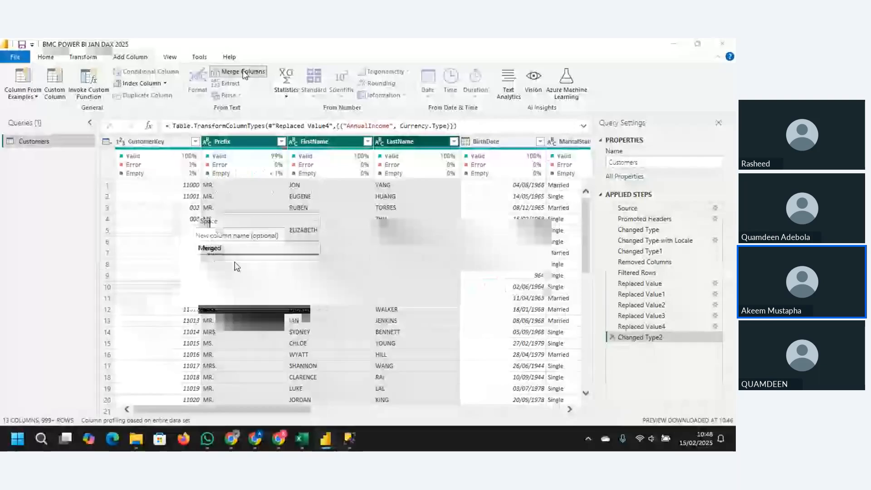
left_click(235, 250)
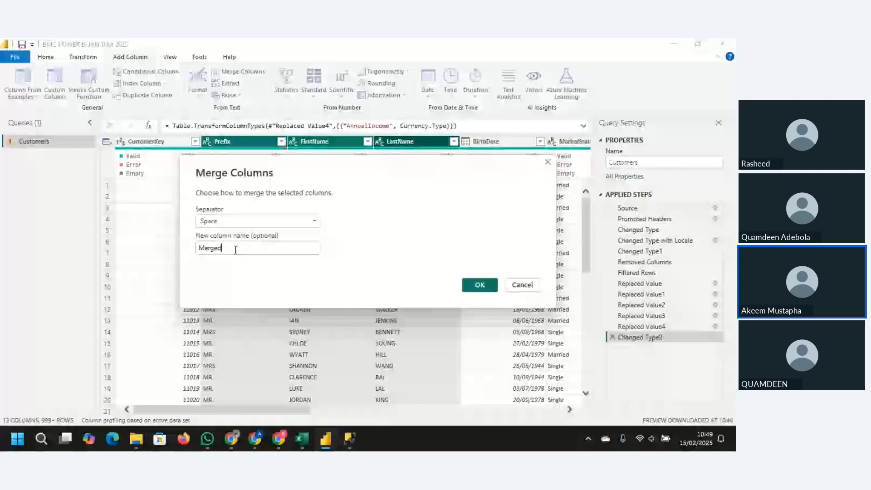
left_click_drag(235, 250, 149, 244)
type("Full Name")
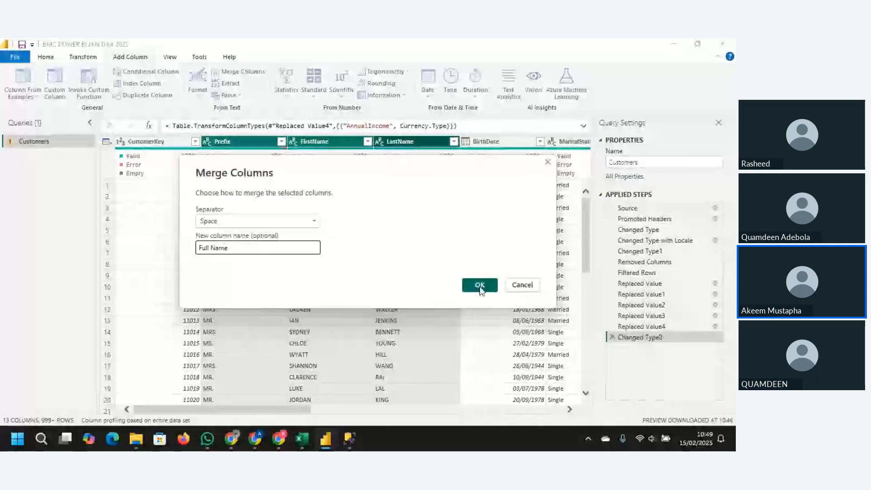
left_click(480, 286)
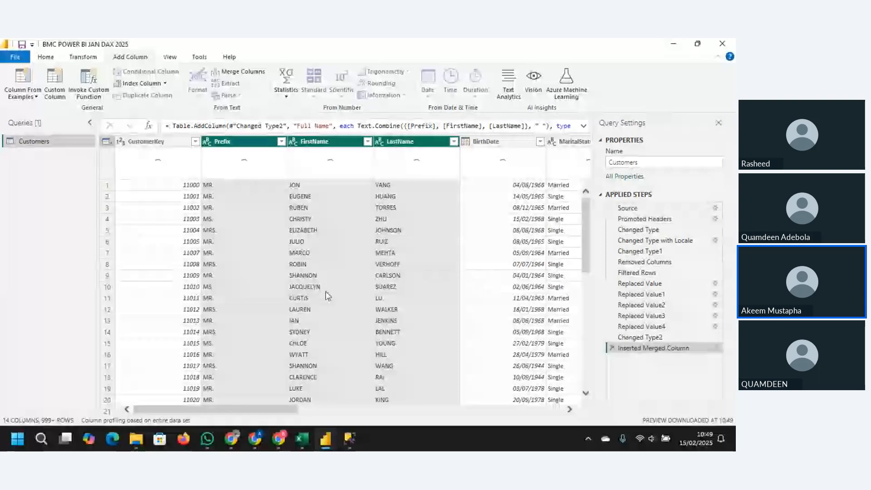
Inspect the new Full Name column at the end of the Customers table
mouse_move(302, 439)
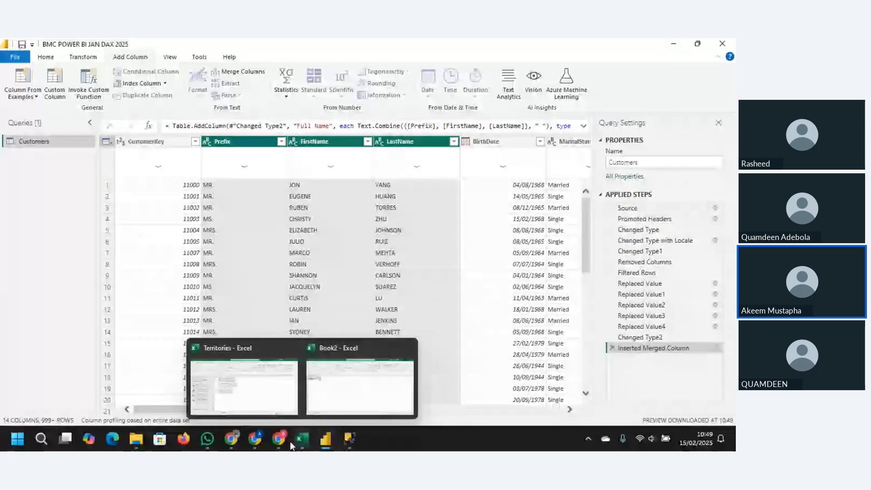
left_click_drag(217, 411, 553, 425)
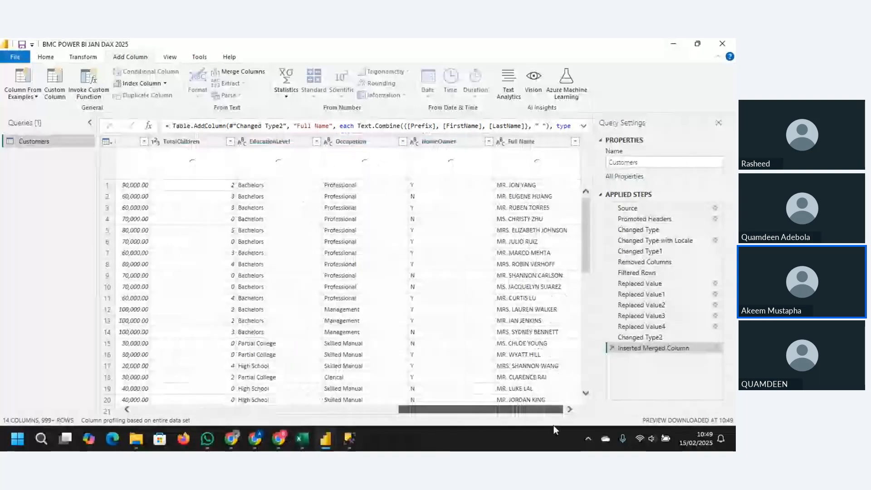
left_click(555, 143)
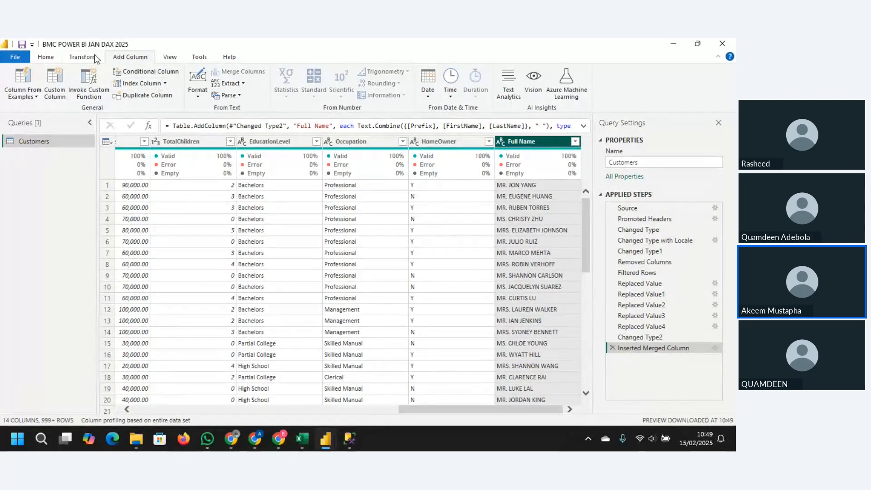
left_click(83, 56)
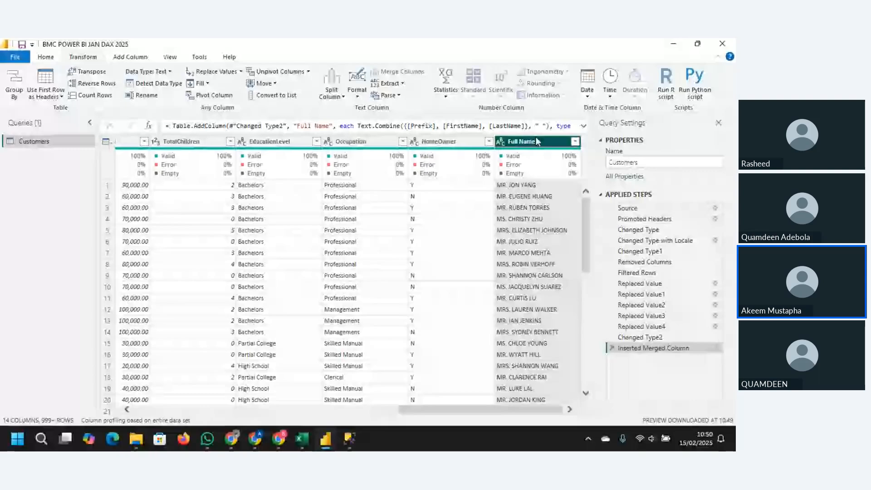
Expand the formula bar and examine the full Table.AddColumn formula behind the Full Name column
left_click(584, 126)
left_click_drag(248, 144, 163, 119)
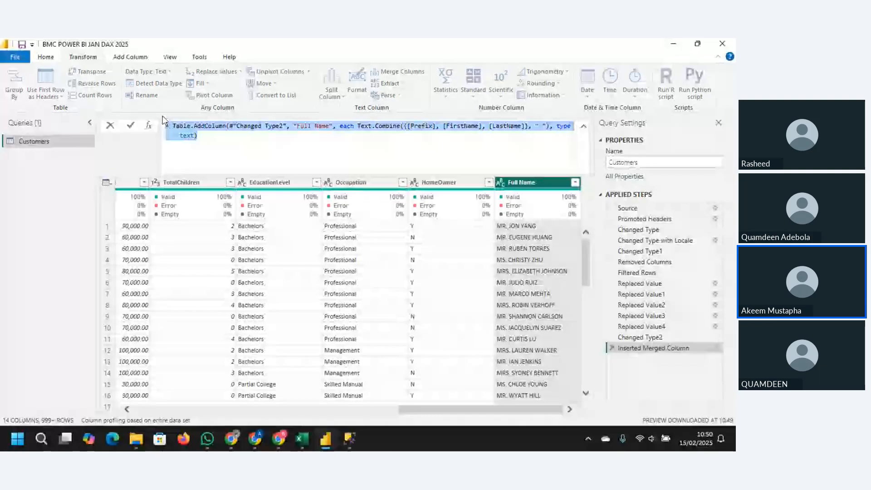
left_click(208, 137)
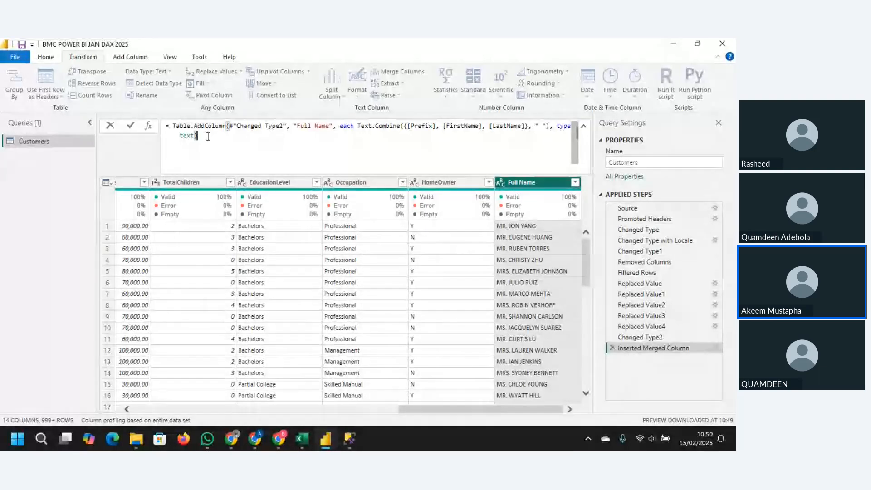
Review the earlier Replaced Value and Changed Type with Locale applied steps
left_click(640, 285)
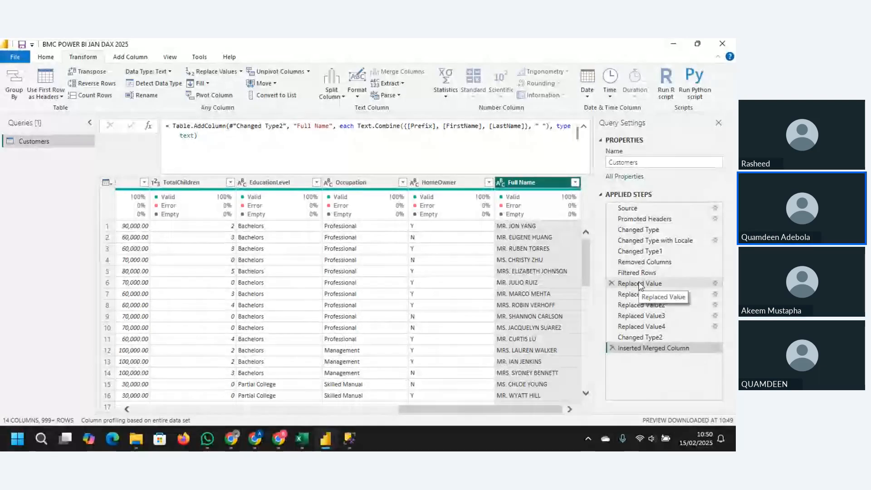
left_click(668, 282)
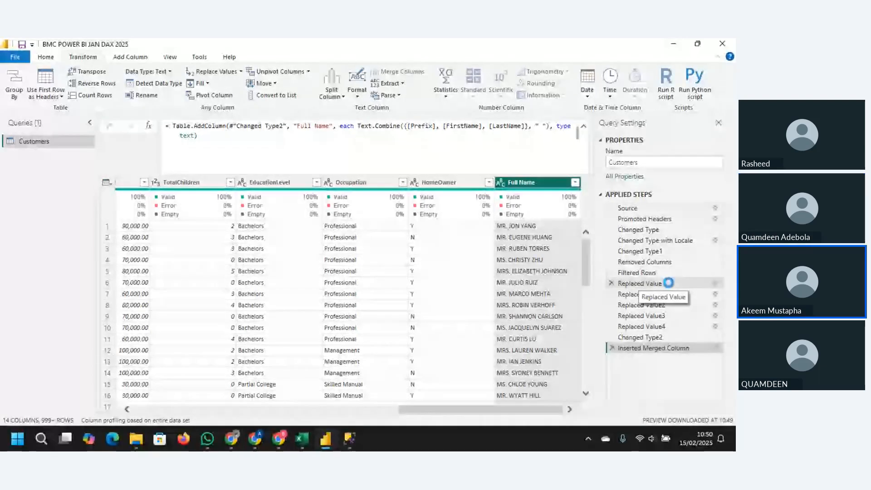
left_click(643, 241)
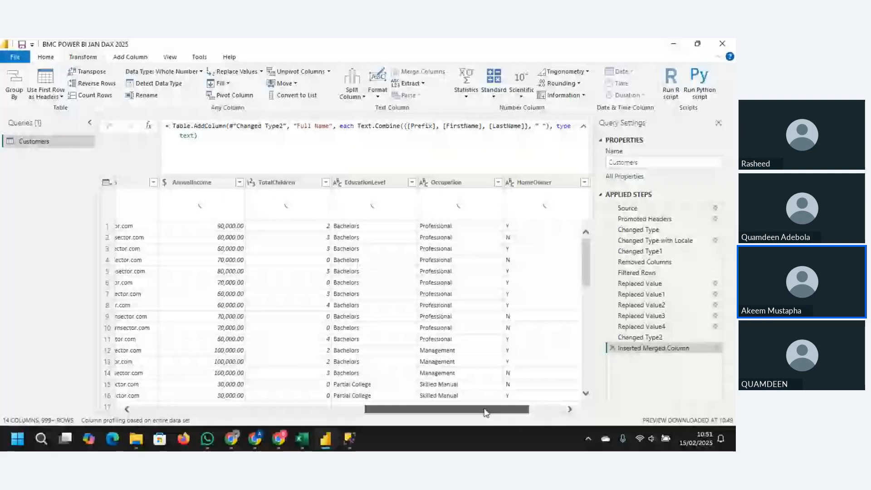
Capitalize each word in the Full Name column
left_click_drag(485, 412, 520, 412)
left_click(531, 186)
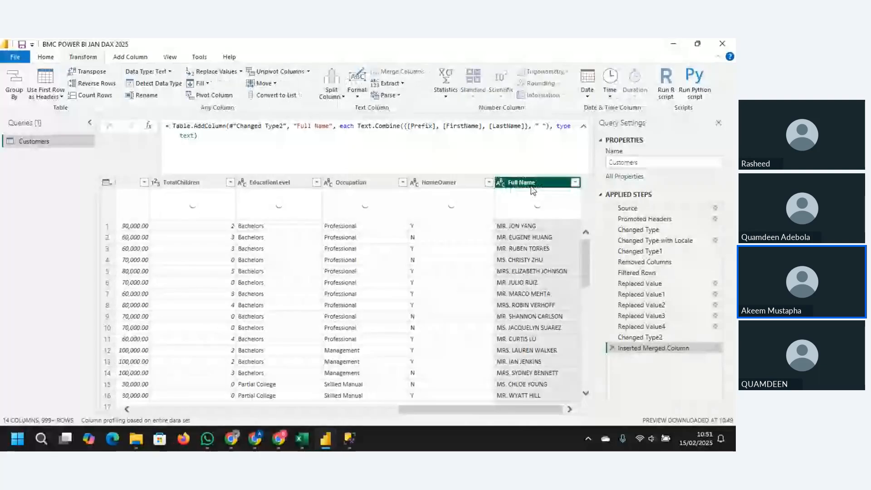
left_click(46, 57)
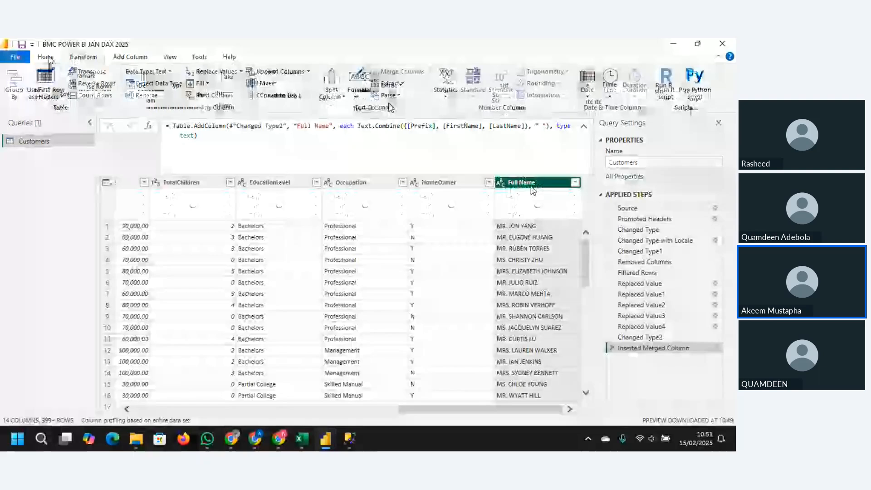
left_click(358, 95)
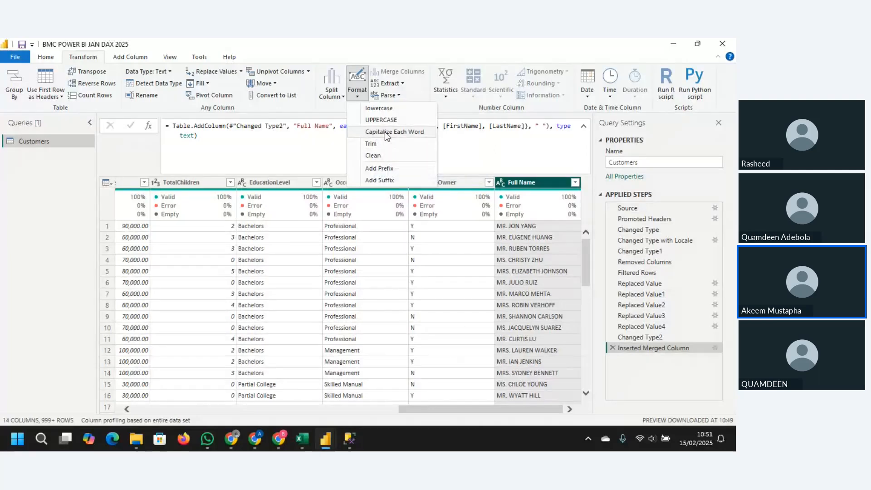
left_click(382, 172)
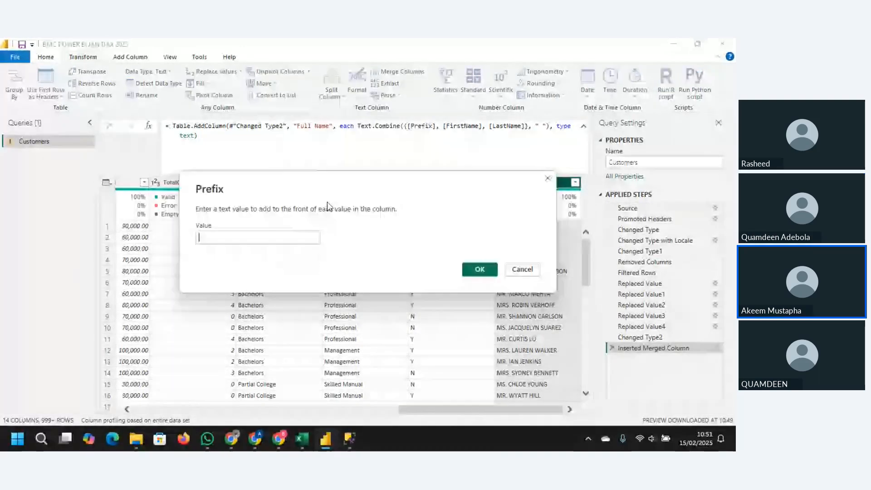
left_click(523, 270)
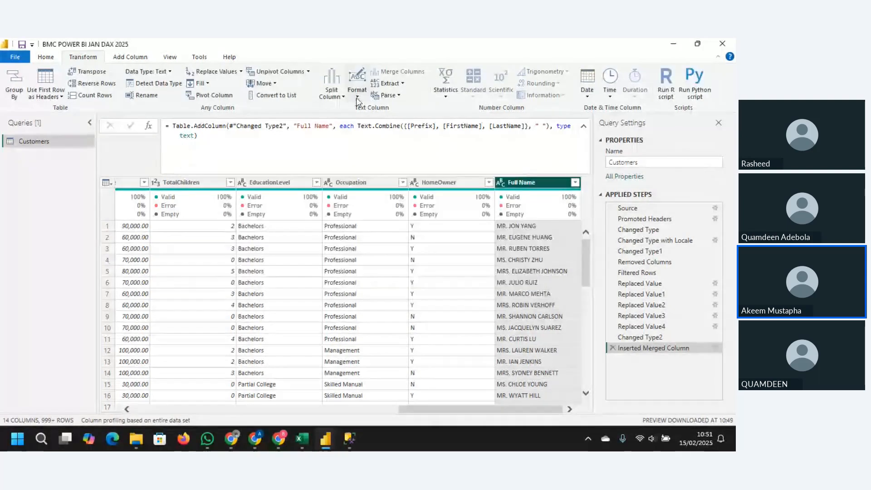
left_click(357, 96)
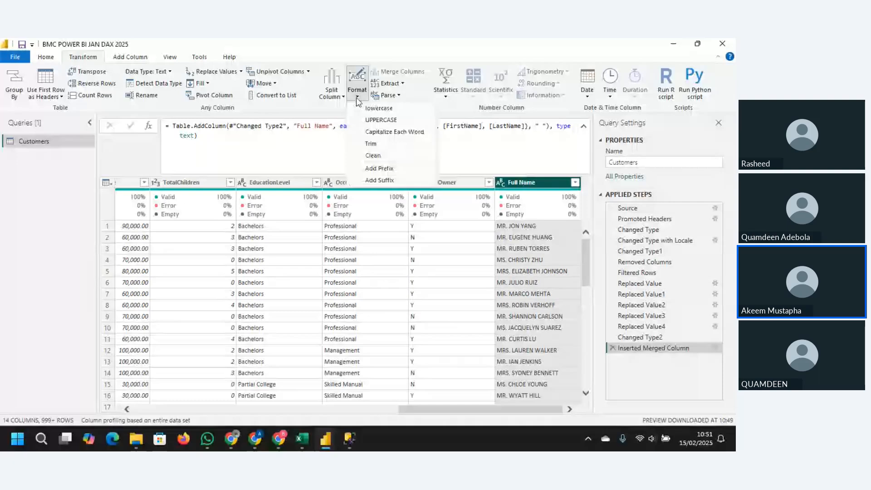
left_click(391, 133)
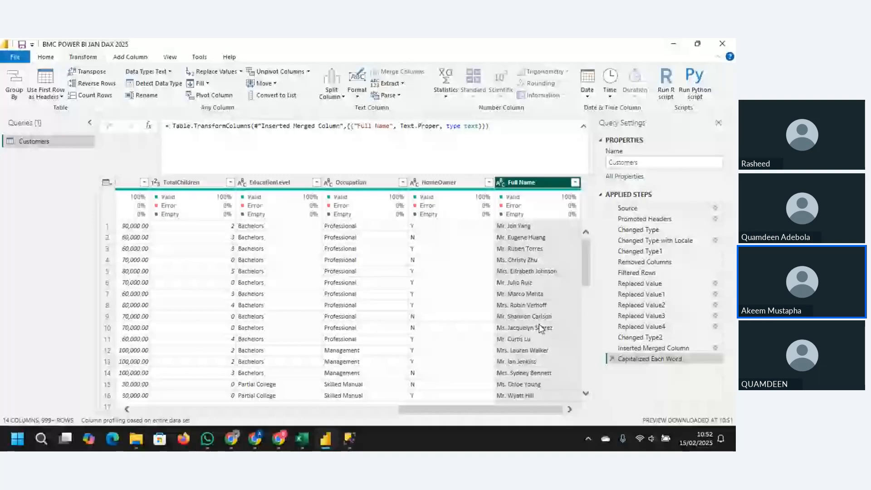
Remove the Prefix, FirstName and LastName columns from the Customers table
left_click_drag(480, 410, 215, 409)
left_click(239, 182)
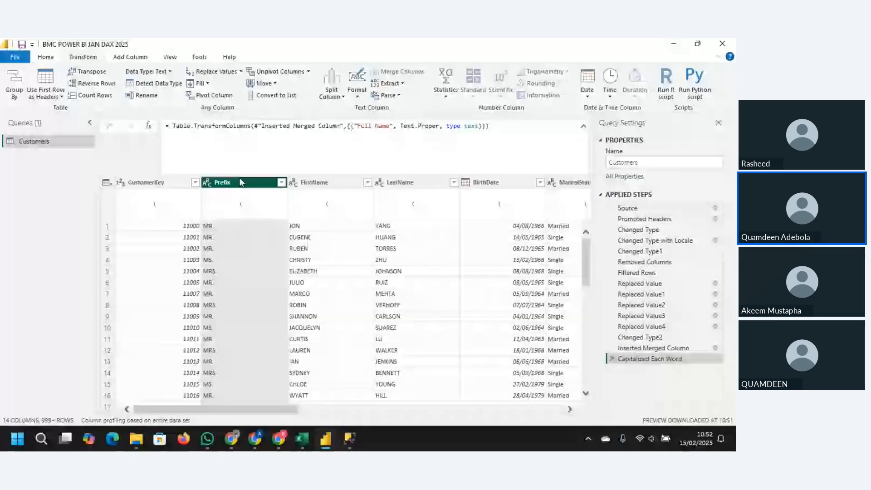
left_click(368, 182, "shift")
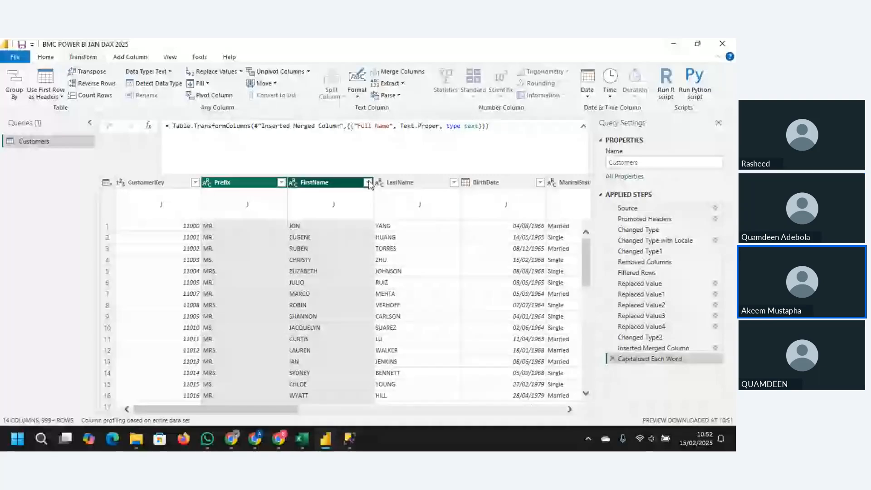
left_click(395, 183, "shift")
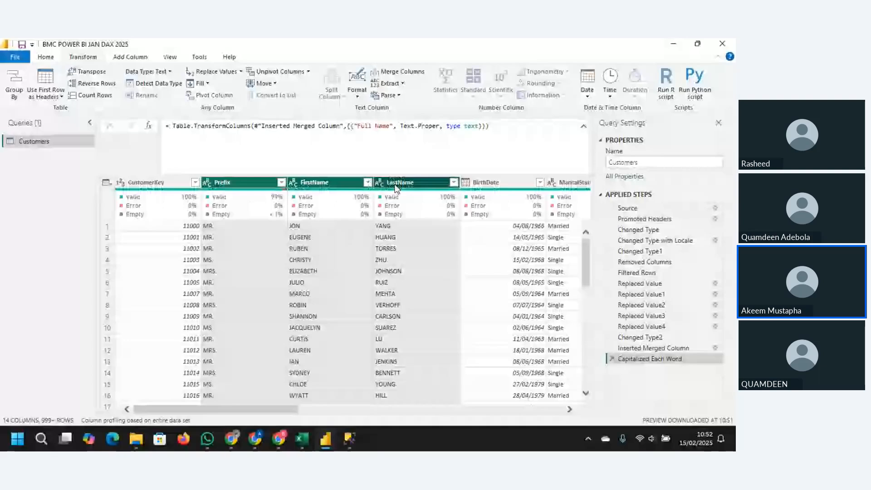
left_click(45, 57)
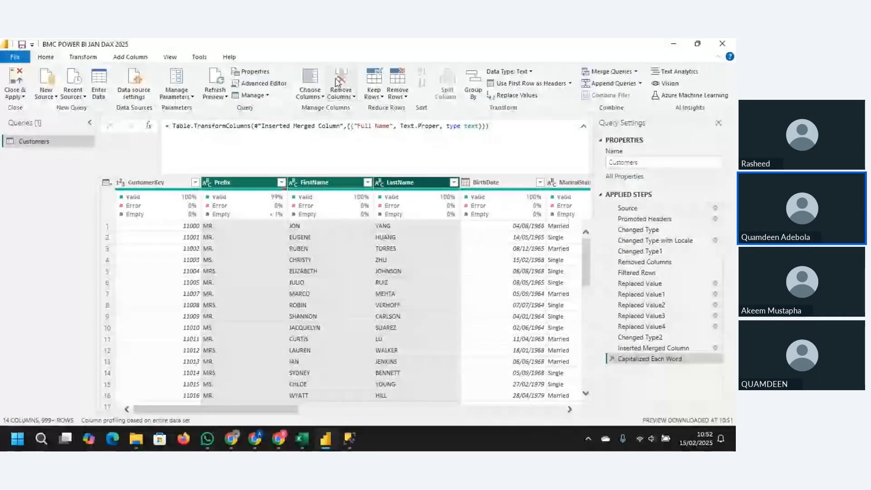
left_click(336, 78)
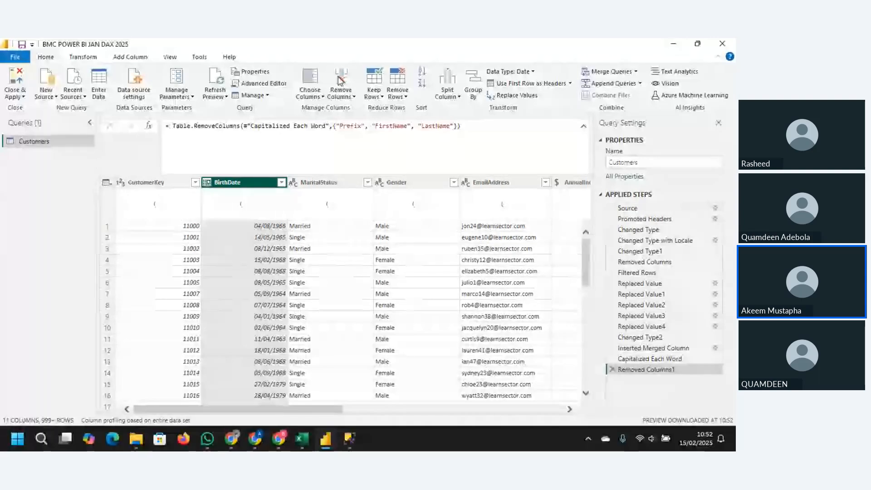
Try removing all columns other than CustomerKey and BirthDate, and delete the resulting applied step
left_click(168, 183)
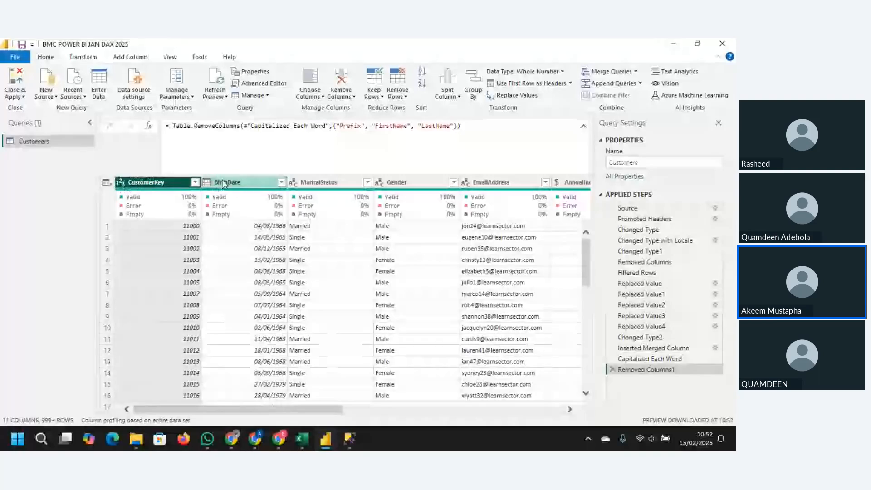
left_click(223, 184, "ctrl")
right_click(246, 183)
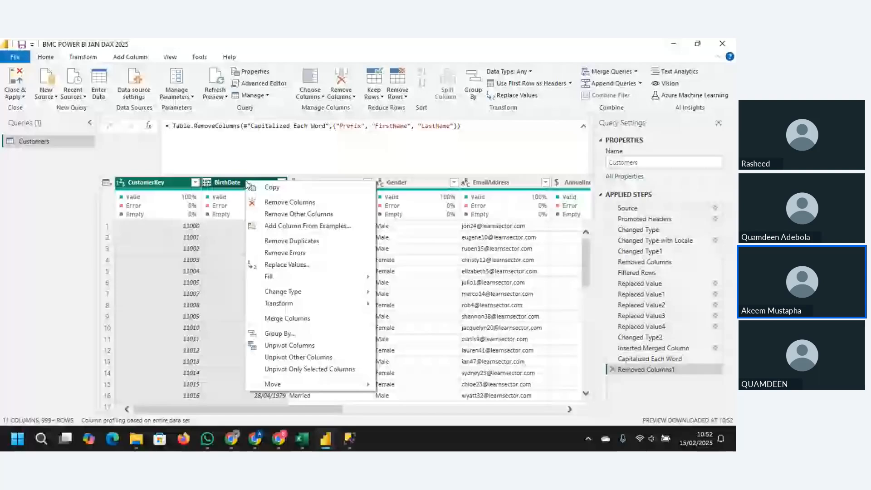
left_click(287, 215)
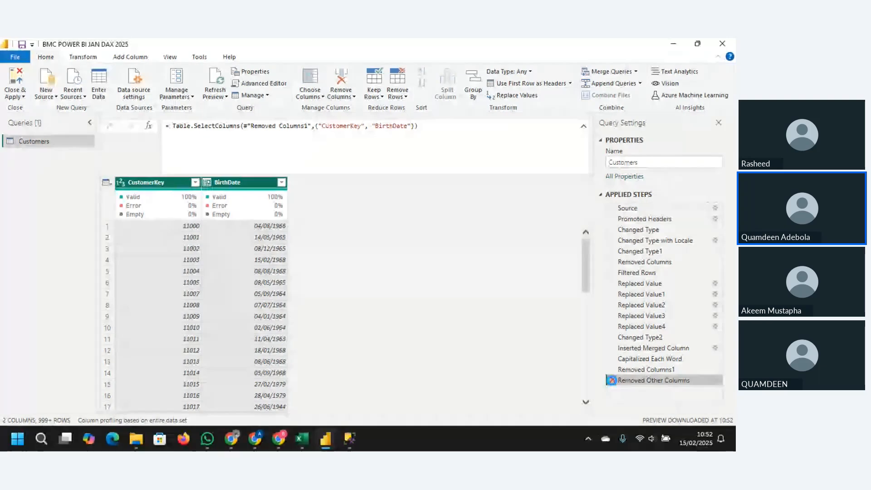
left_click(611, 380)
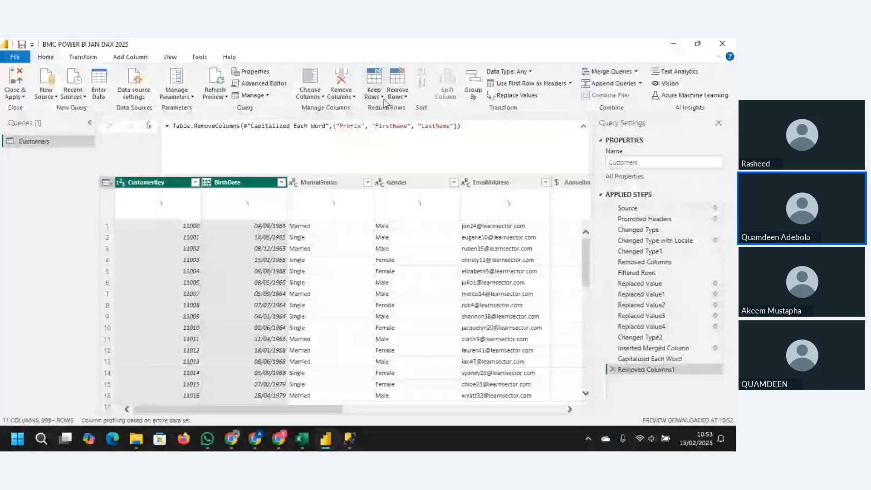
Try removing the top 10 rows of the Customers table, and delete the resulting applied step
left_click(405, 99)
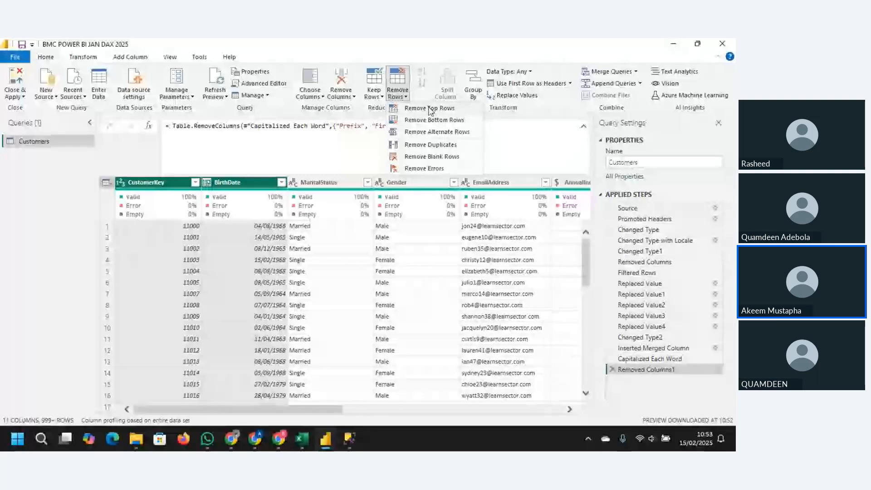
left_click(429, 108)
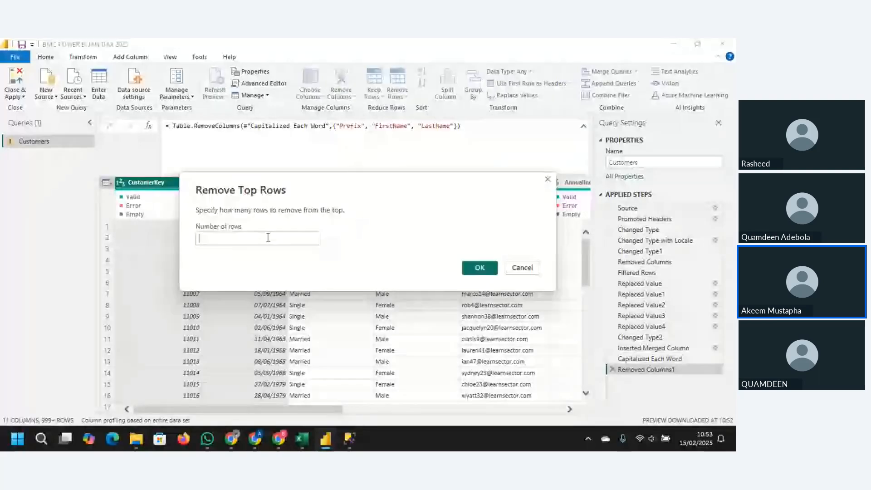
type("10")
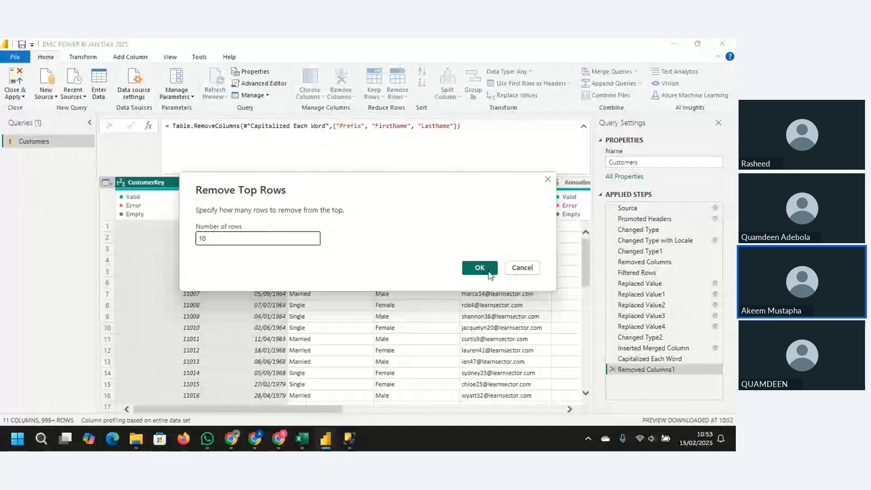
left_click(489, 270)
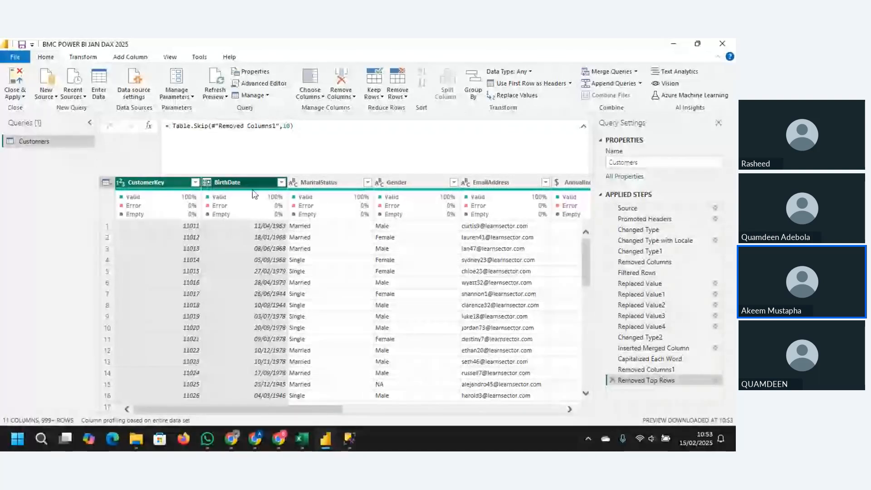
left_click(612, 380)
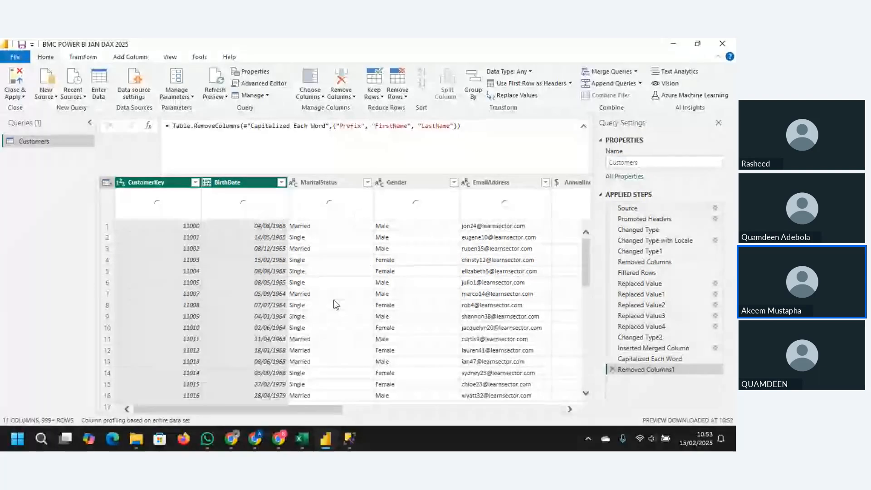
Start a conditional column for the Customers table and name it Customer Card
left_click_drag(306, 411, 523, 422)
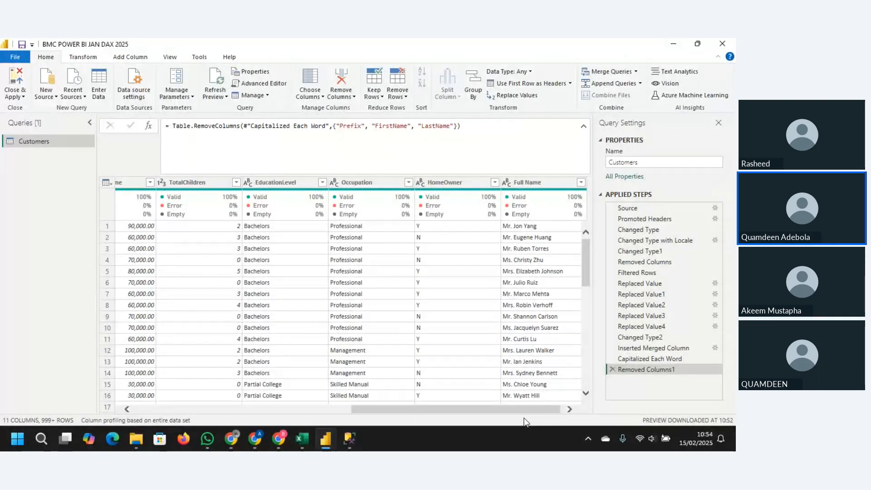
left_click_drag(501, 412, 513, 420)
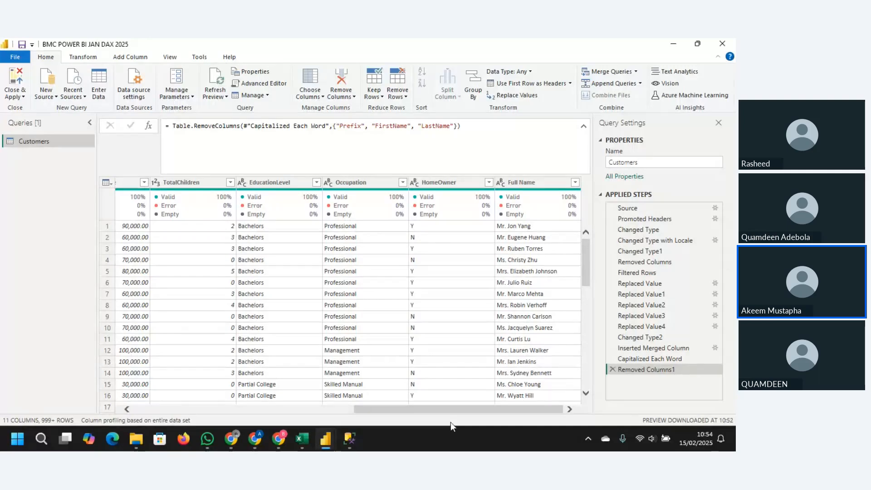
left_click_drag(447, 412, 417, 407)
left_click(159, 183)
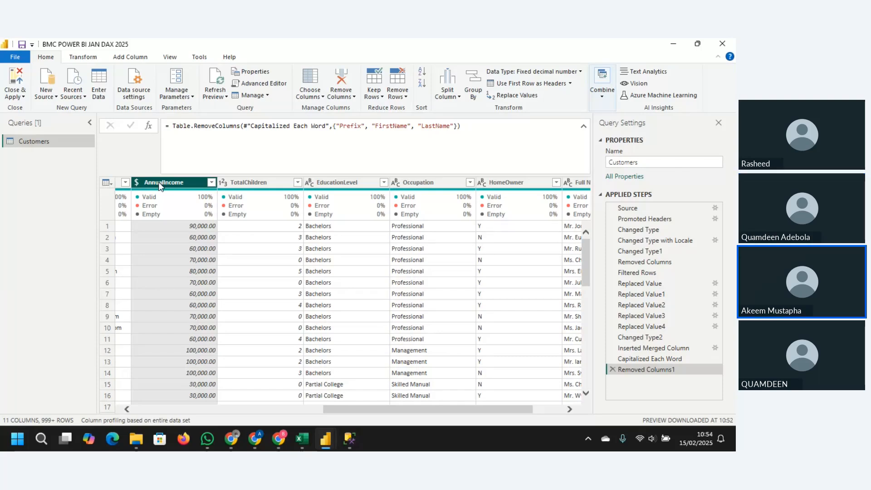
left_click(129, 57)
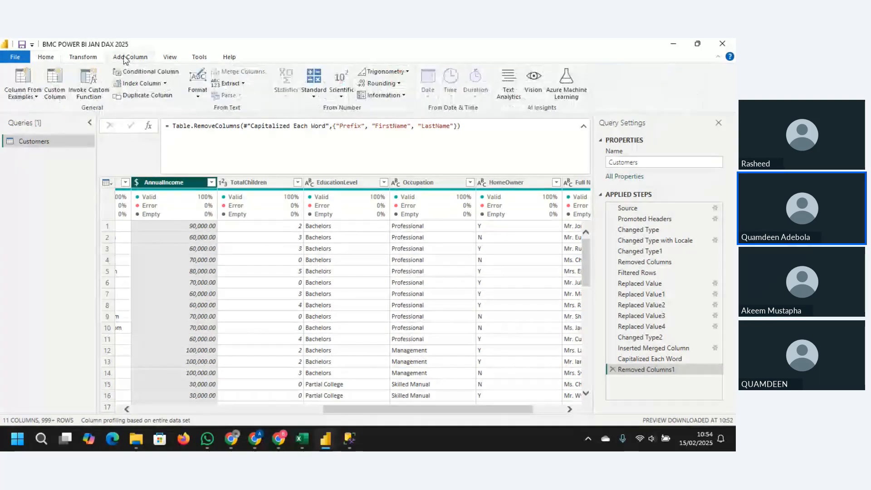
left_click(147, 77)
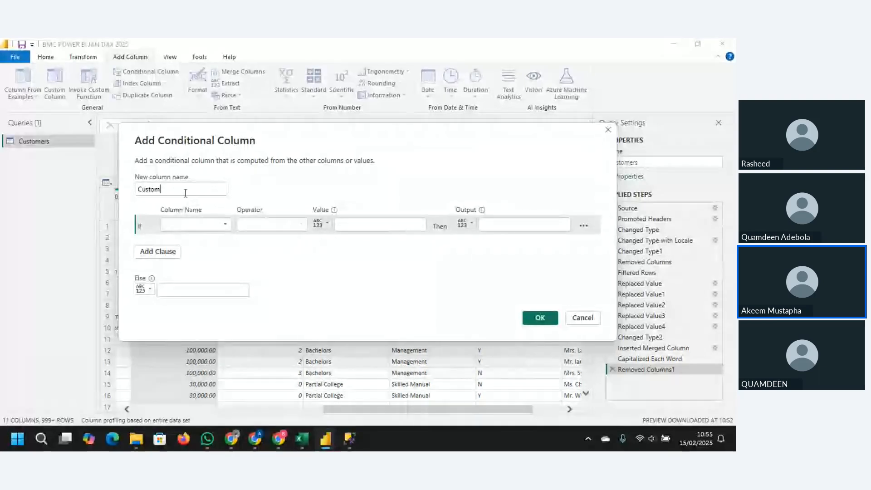
left_click_drag(184, 190, 148, 188)
key("BackSpace")
key("BackSpace")
key("BackSpace")
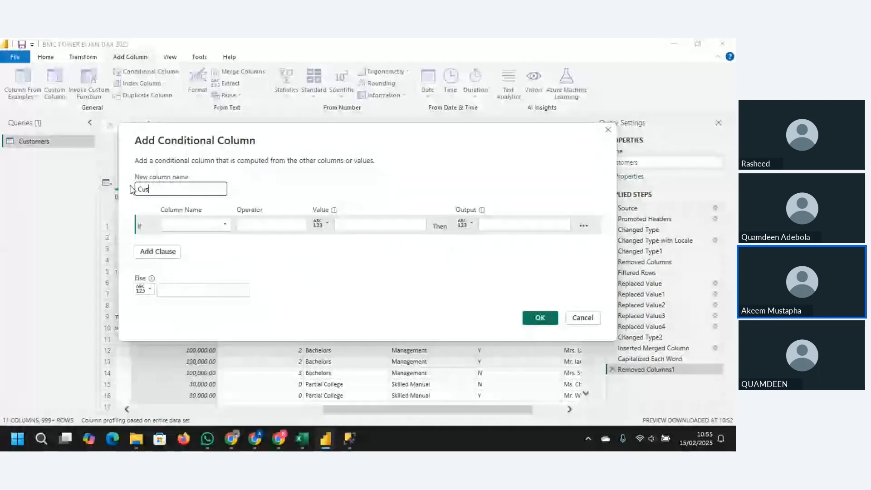
type("stomer Card")
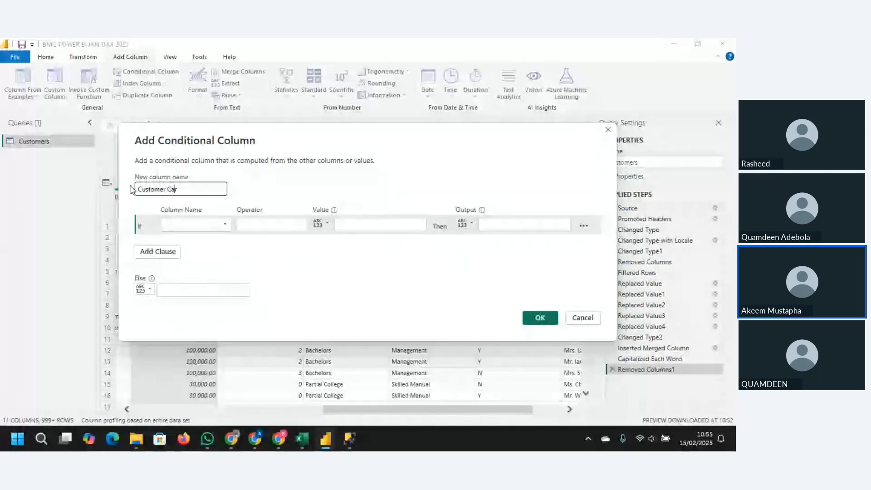
Define the first clause so AnnualIncome is less than or equal to 70000 outputs Classic Card
left_click(221, 230)
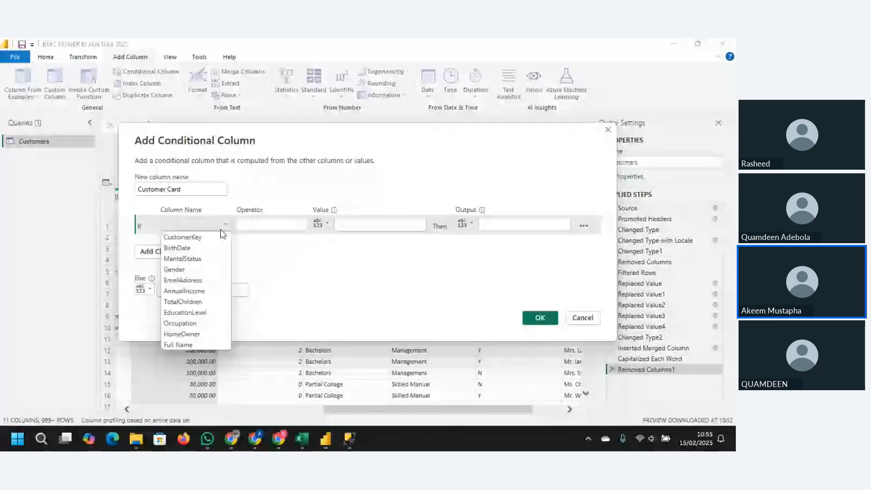
left_click(184, 290)
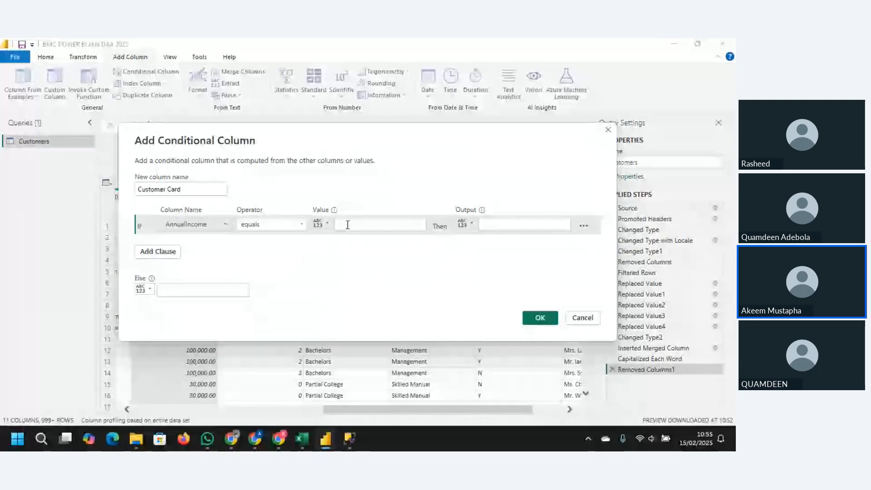
left_click(301, 224)
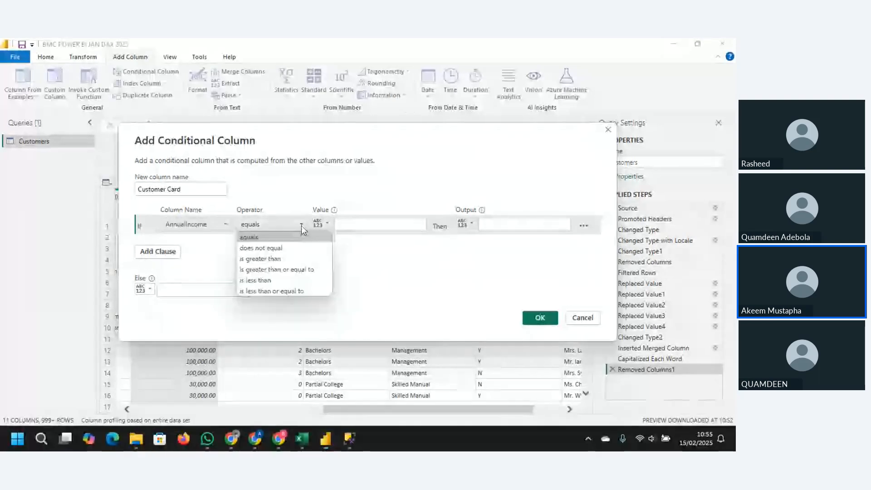
left_click(276, 290)
left_click(382, 222)
type("70000")
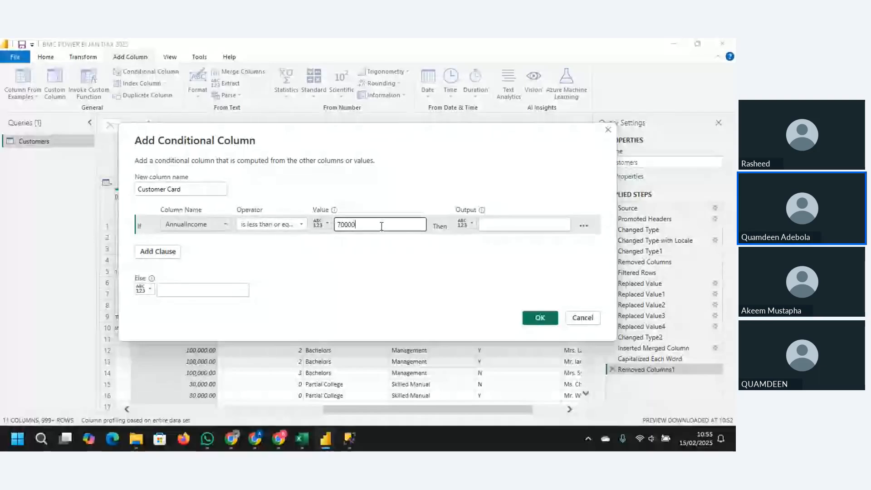
left_click(514, 220)
type("Cla")
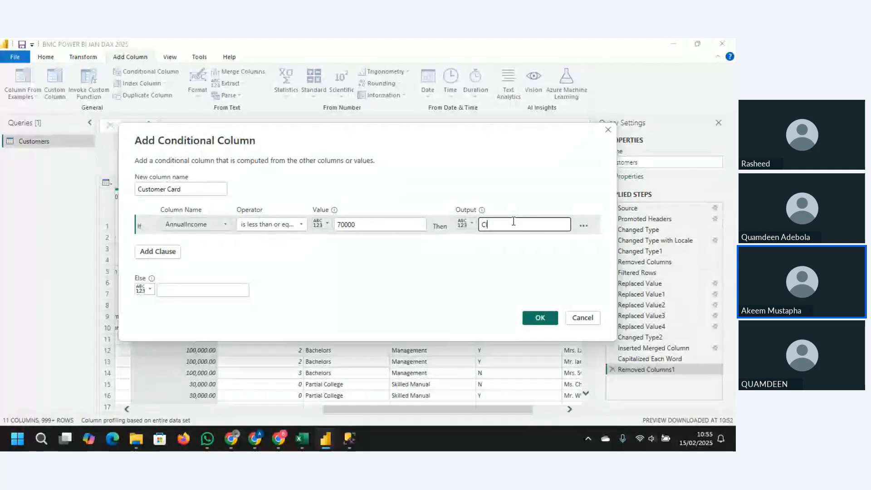
type("ssic C")
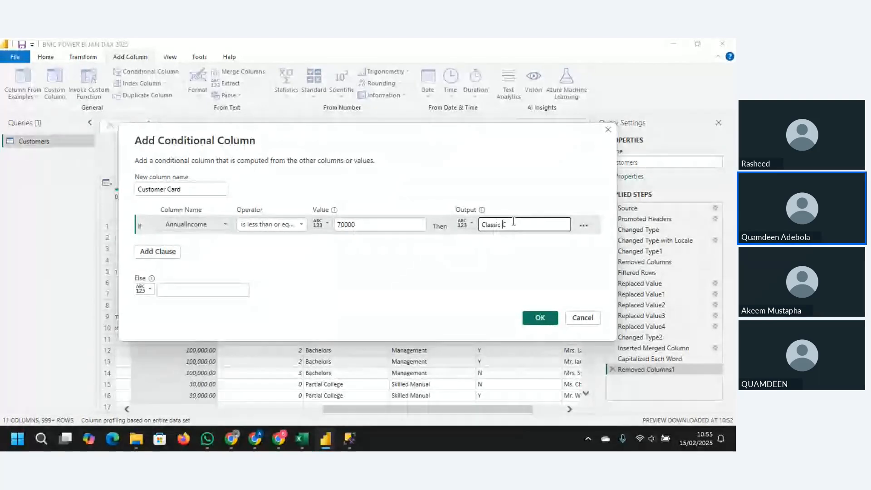
type("ard")
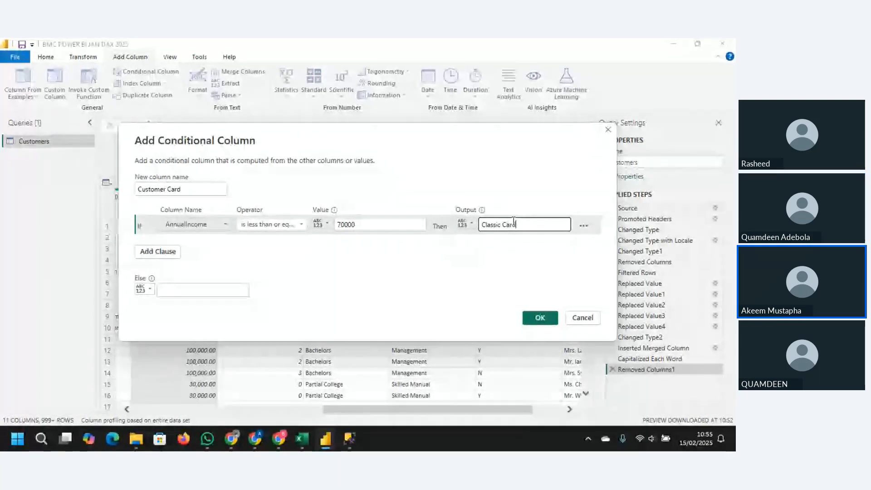
Add a second clause so AnnualIncome is greater than or equal to 100000 outputs Silver Card
left_click(163, 253)
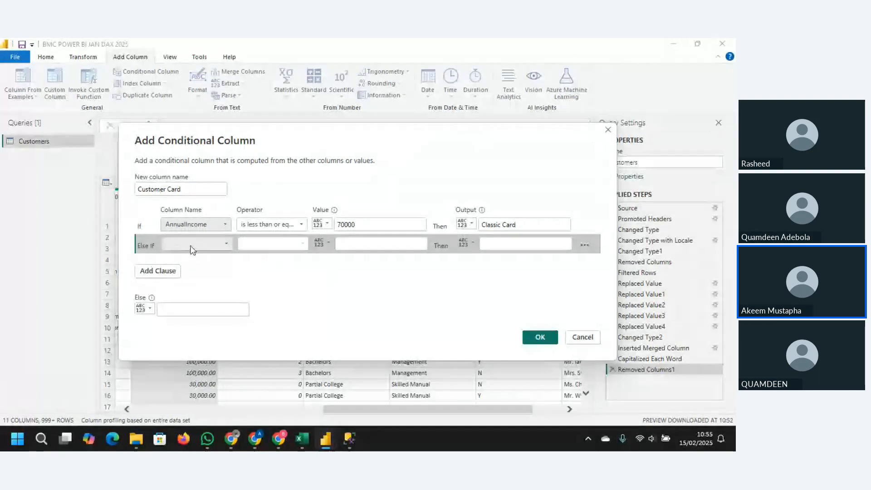
left_click(224, 245)
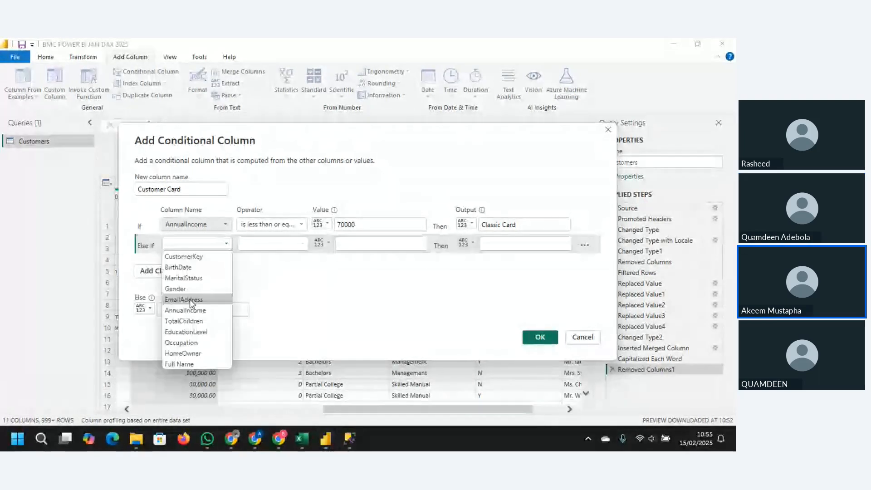
left_click(191, 300)
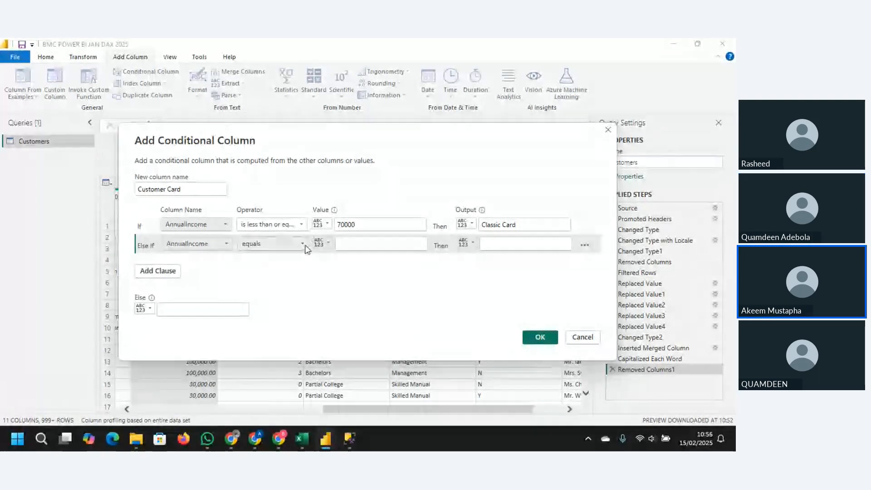
left_click(303, 244)
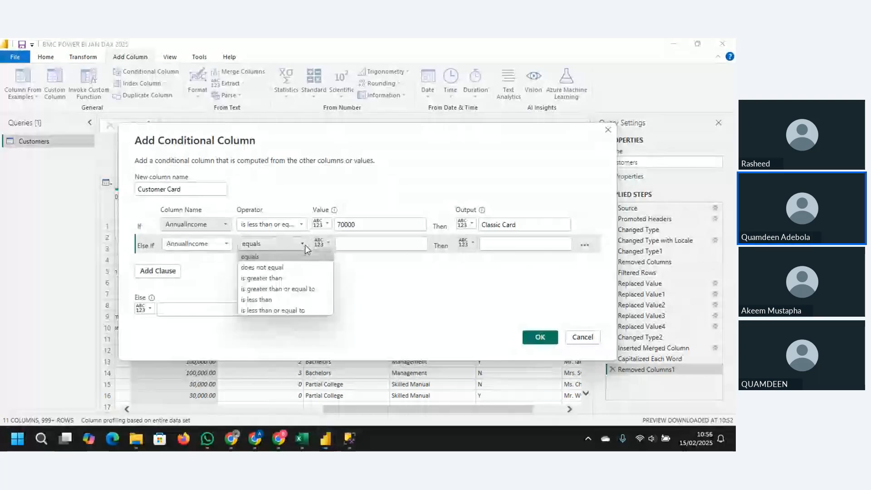
left_click(280, 288)
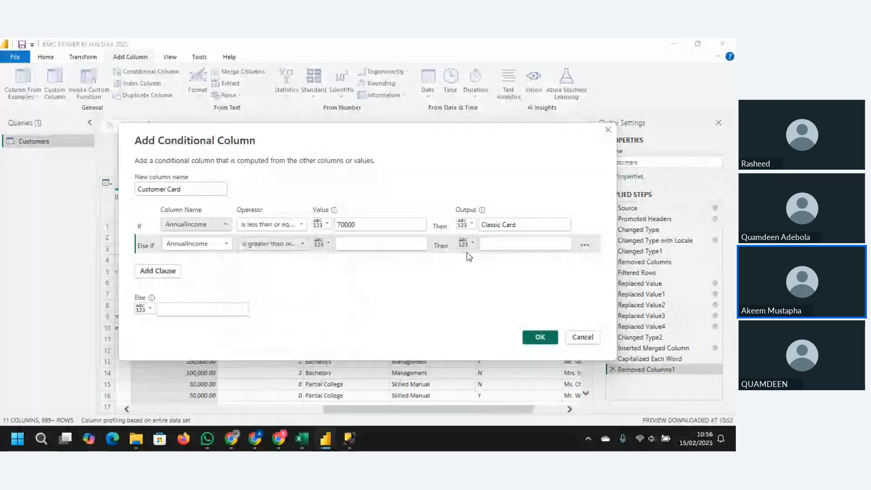
left_click(420, 244)
type("100")
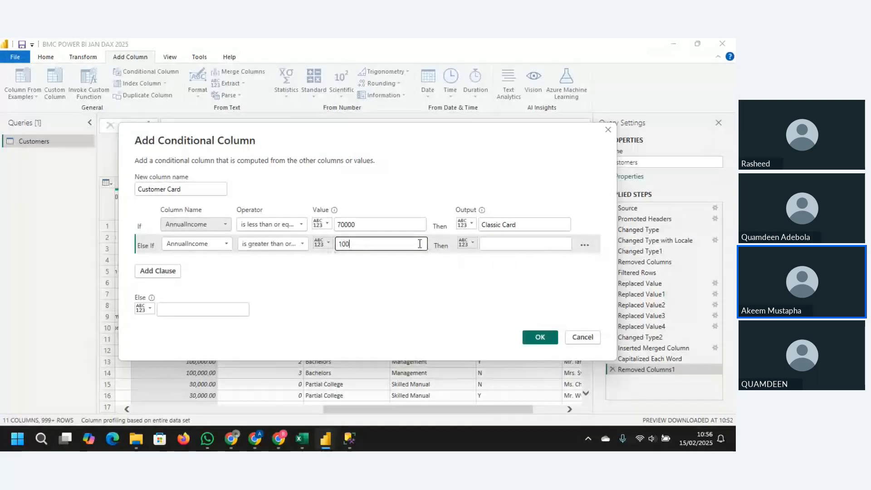
type("000")
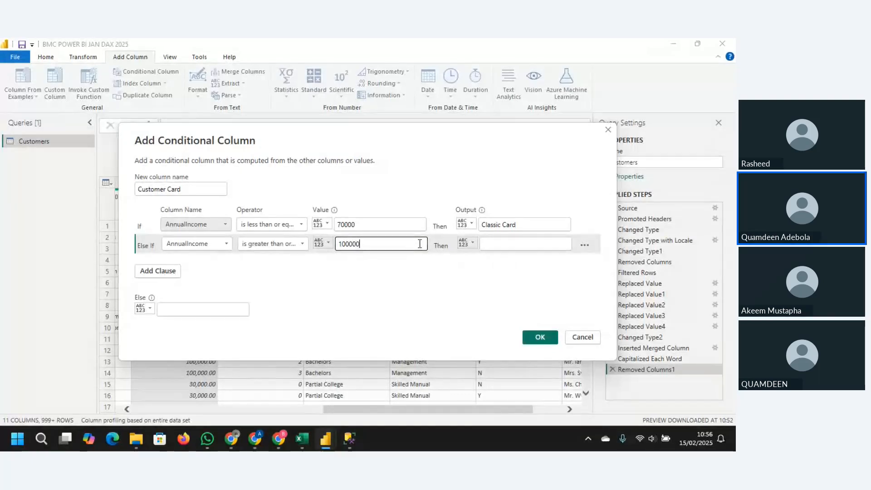
left_click(548, 245)
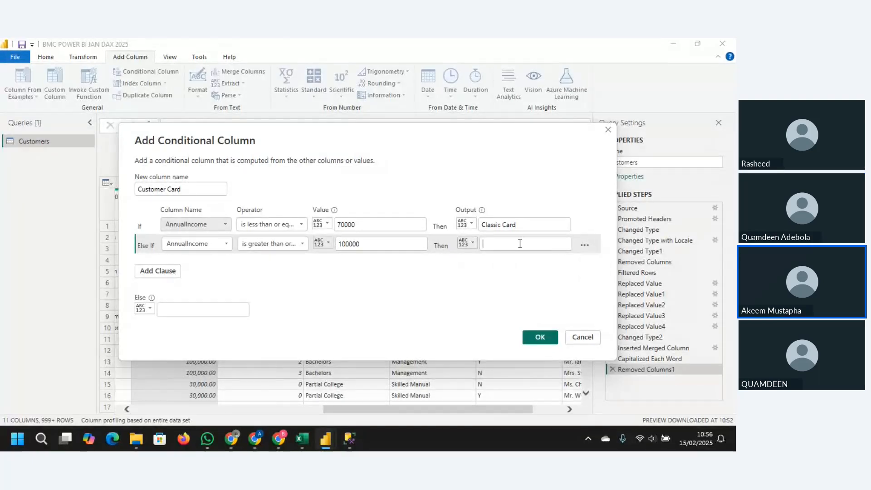
left_click(519, 243)
type("S")
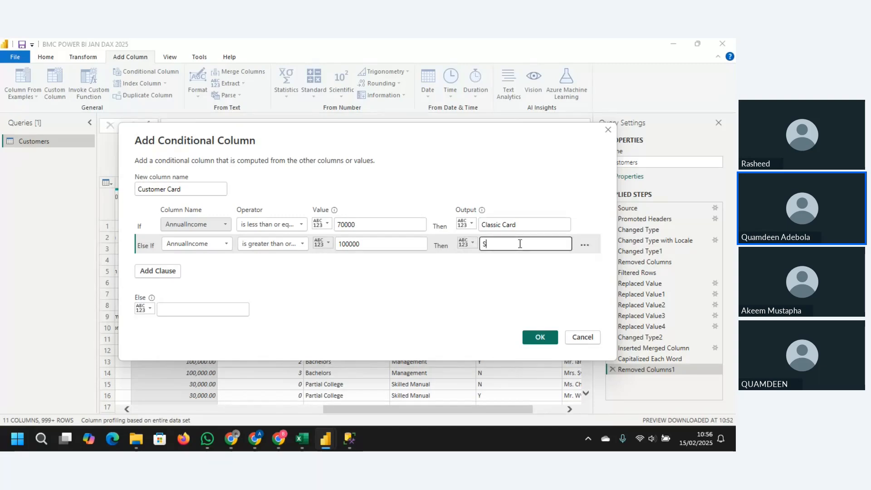
type("ilver Card")
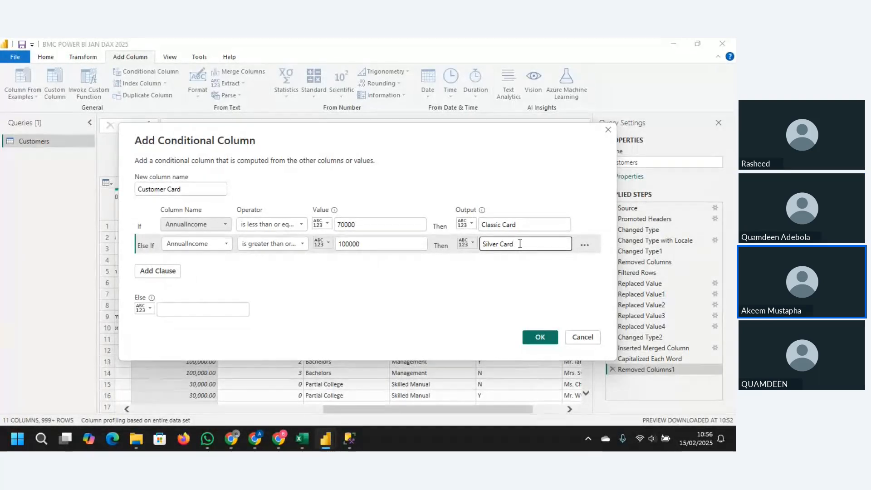
Add a third clause to the conditional column that tests AnnualIncome
left_click(167, 273)
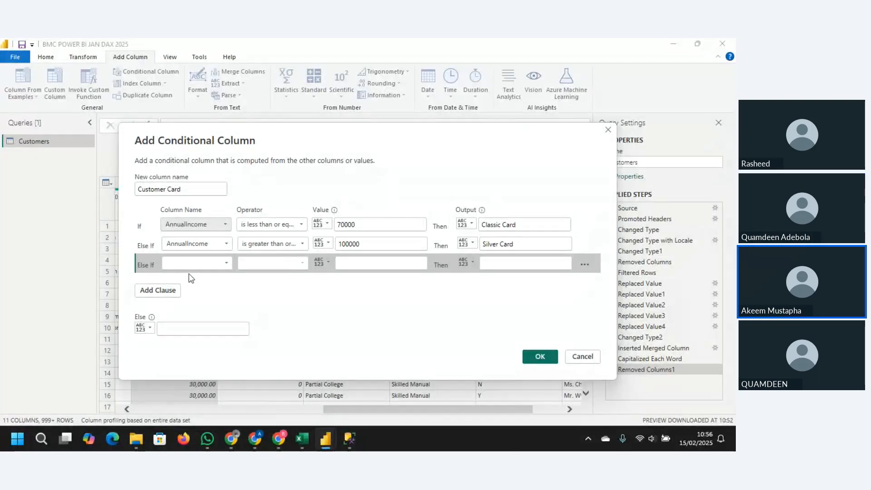
left_click(194, 263)
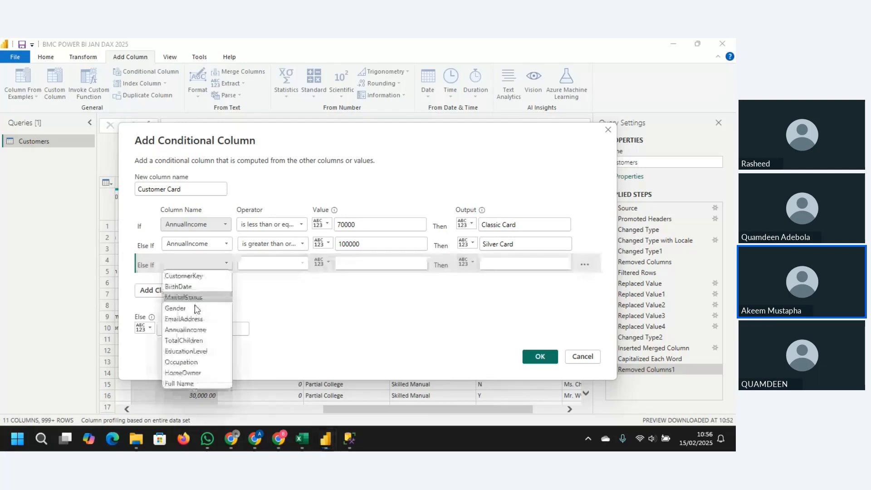
left_click(193, 333)
Set the comparison value of the first clause, which outputs Classic Card, to 50000
left_click_drag(389, 227, 316, 235)
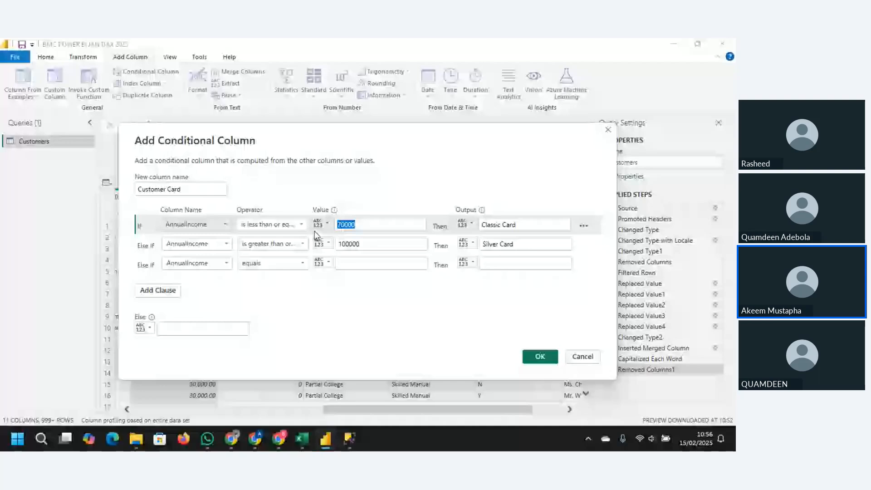
type("5000")
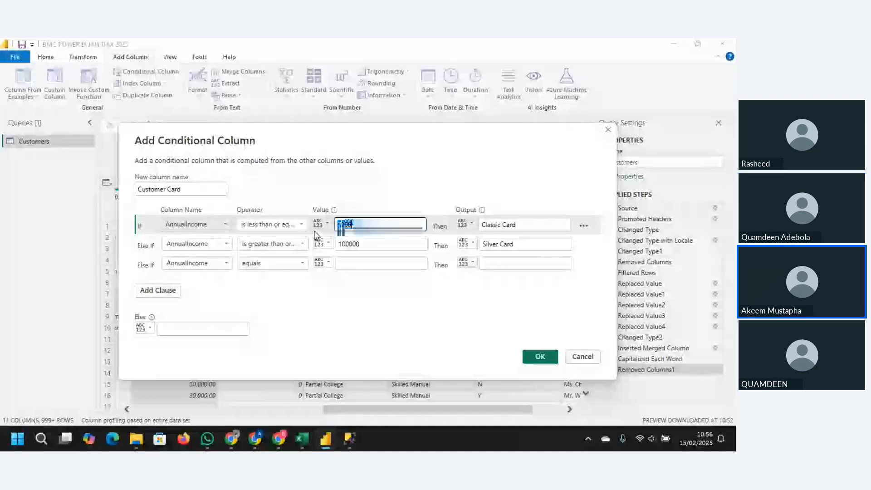
type("0")
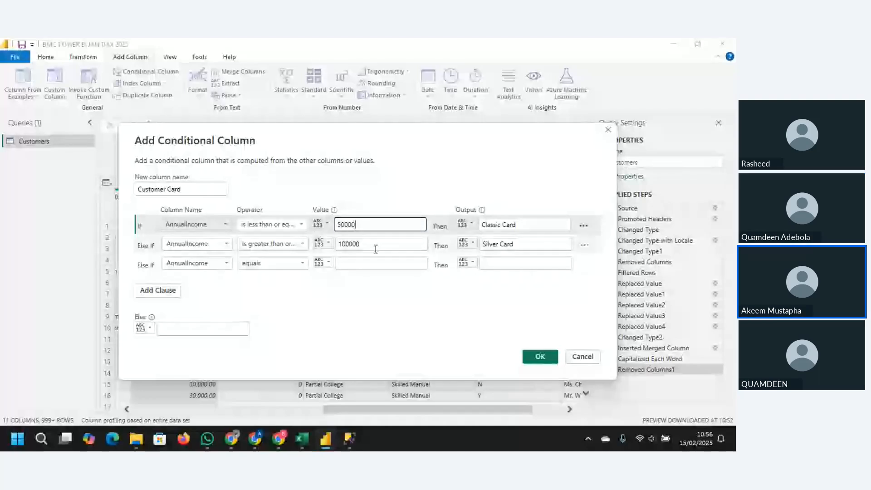
Set the comparison value of the third AnnualIncome clause to 150000
left_click(376, 249)
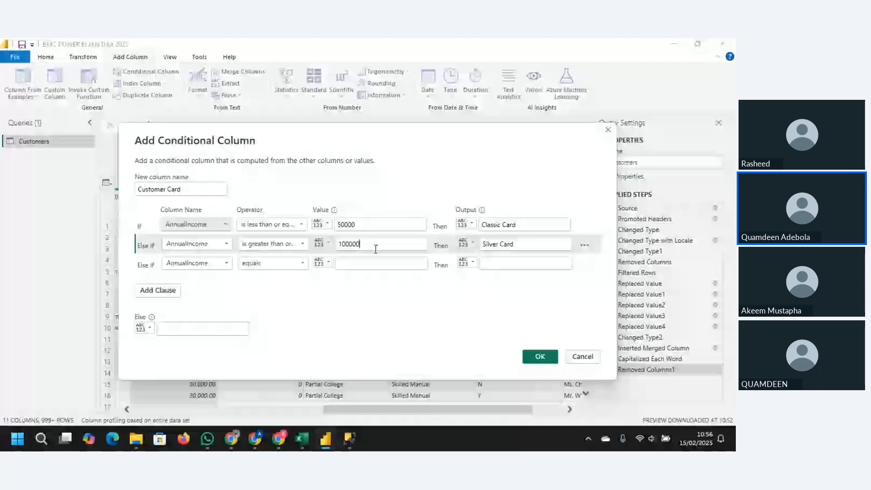
left_click(367, 268)
type("150000")
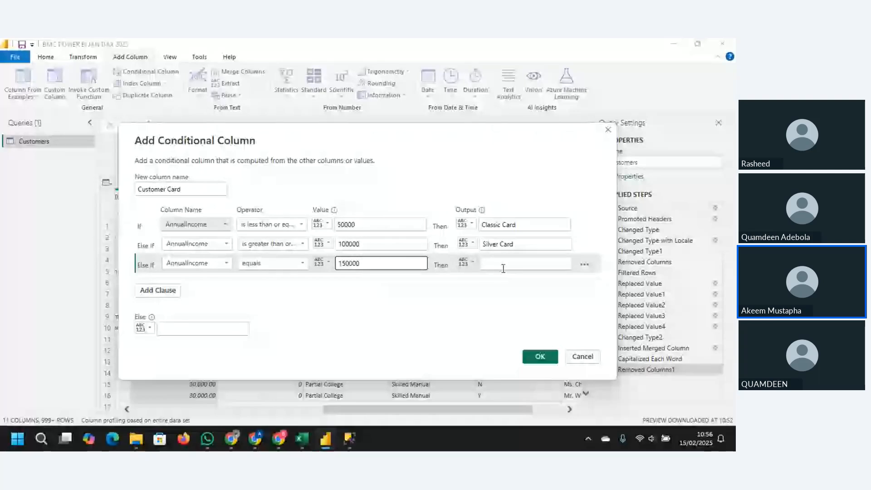
type("Gol")
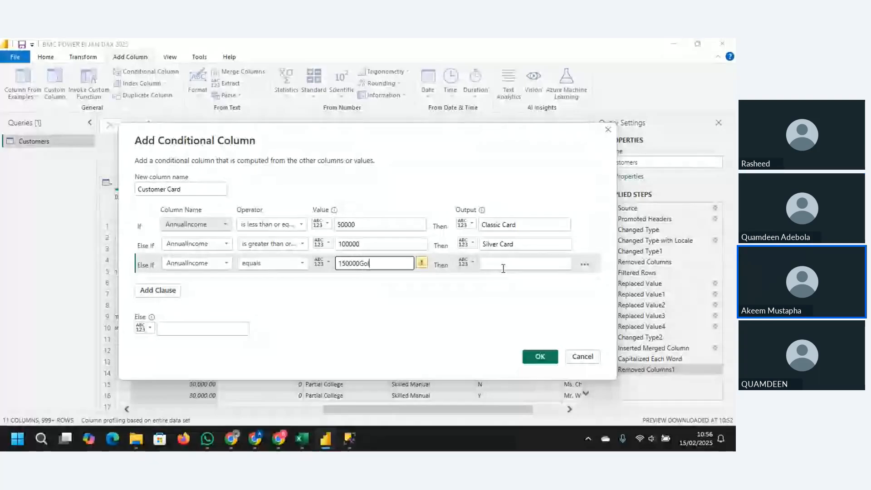
type("d Ca")
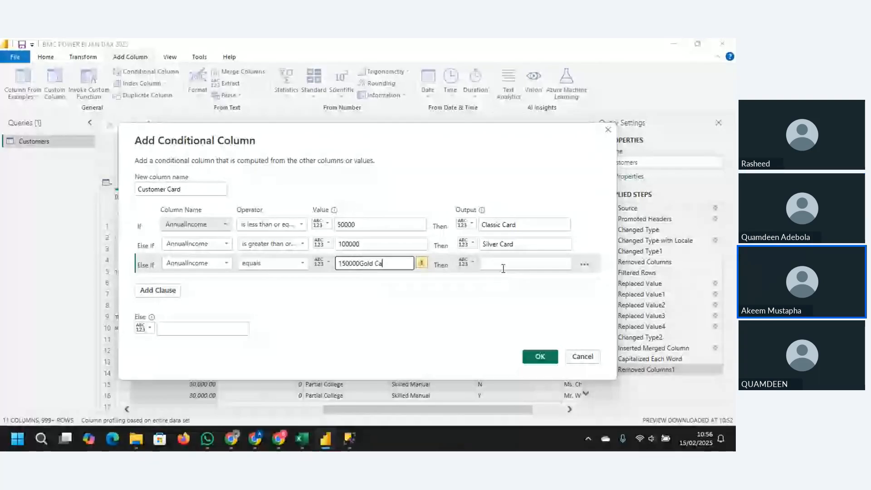
type("rd")
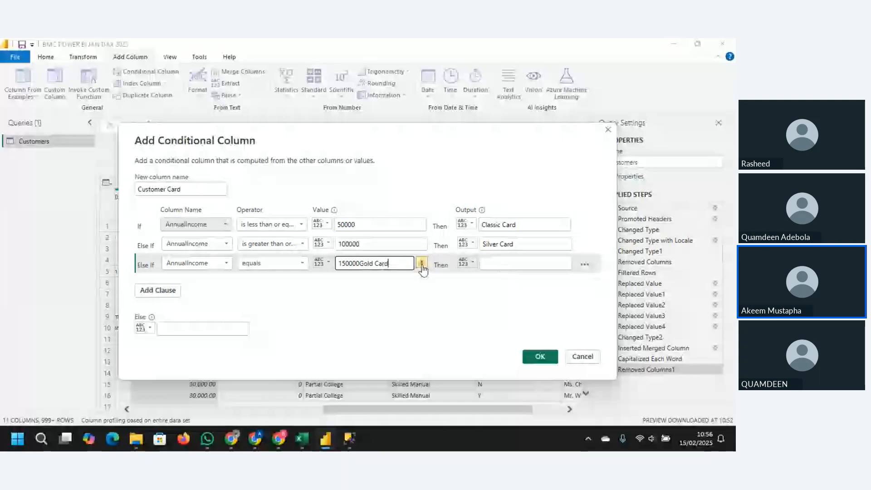
key("BackSpace")
key("BackSpace")
key("BackSpace")
key("BackSpace")
key("BackSpace")
key("BackSpace")
key("BackSpace")
key("BackSpace")
key("BackSpace")
Set the output of the third AnnualIncome clause to Gold Card
key("Tab")
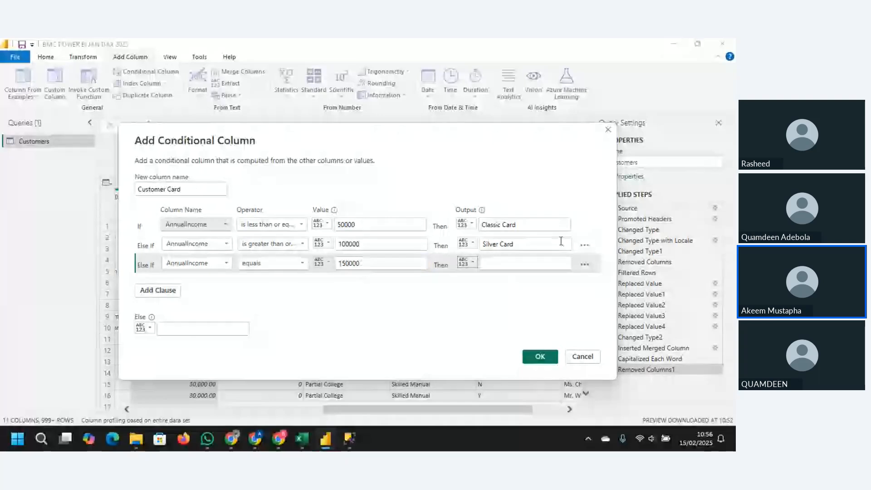
left_click(500, 266)
type("Go")
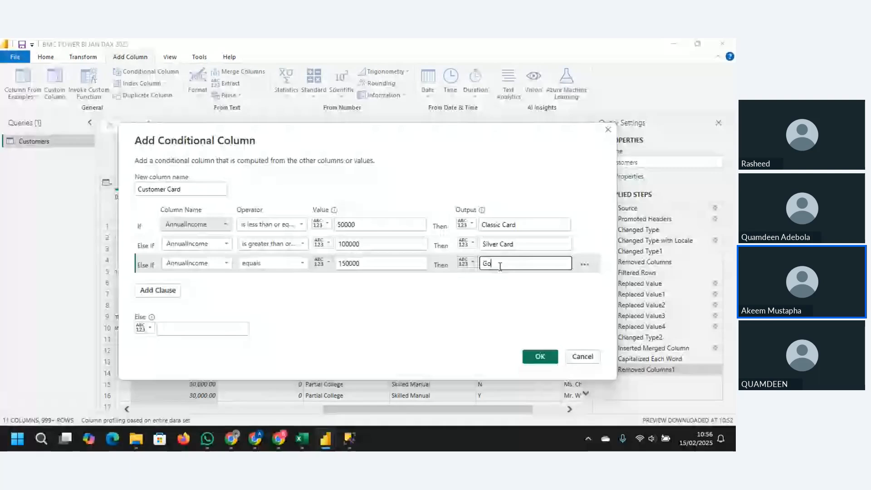
type("ld Card")
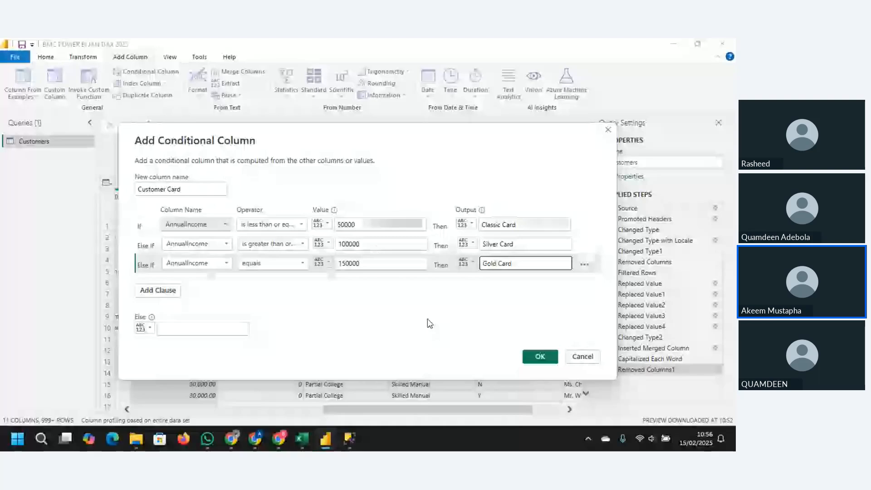
Set the Else output of the conditional column to Platinum
left_click(217, 333)
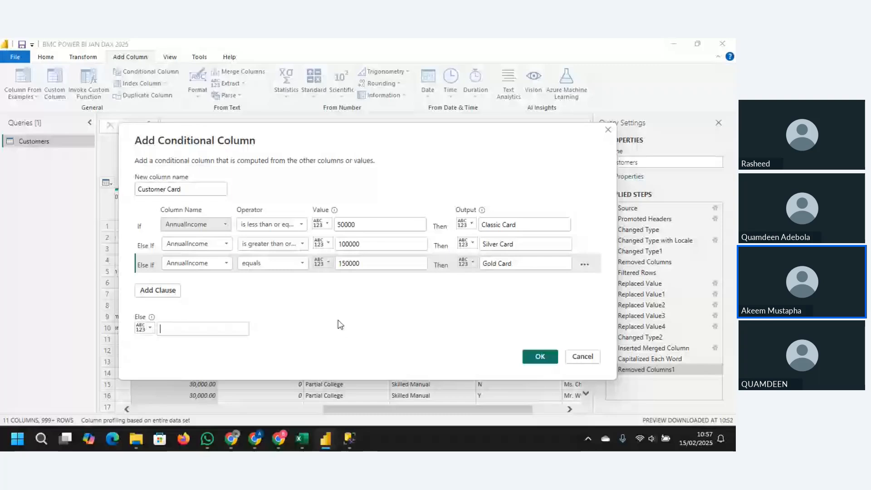
type("O")
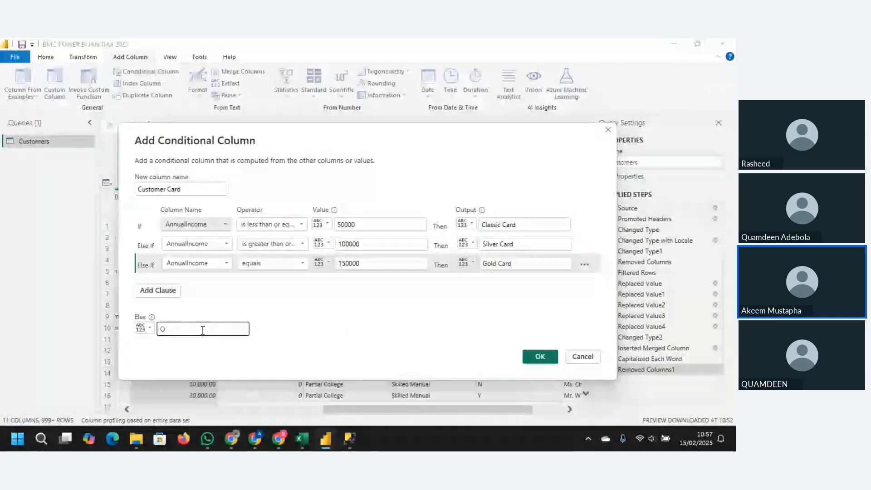
key("BackSpace")
type("Plat")
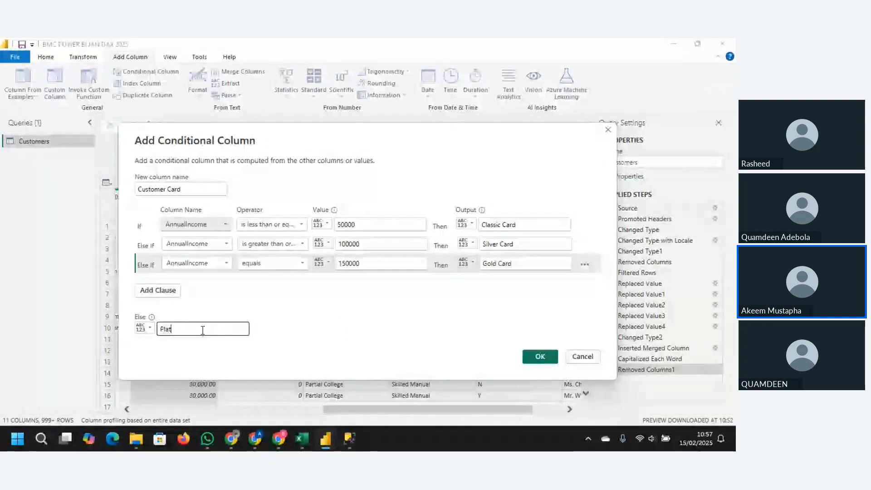
type("inum")
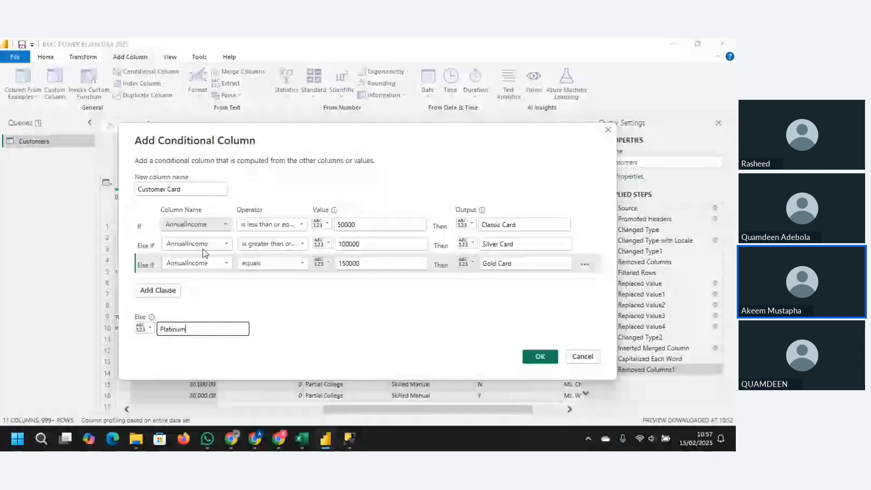
Set the operator of the second and third clauses to is less than or equal to, and create the Customer Card column
left_click(297, 243)
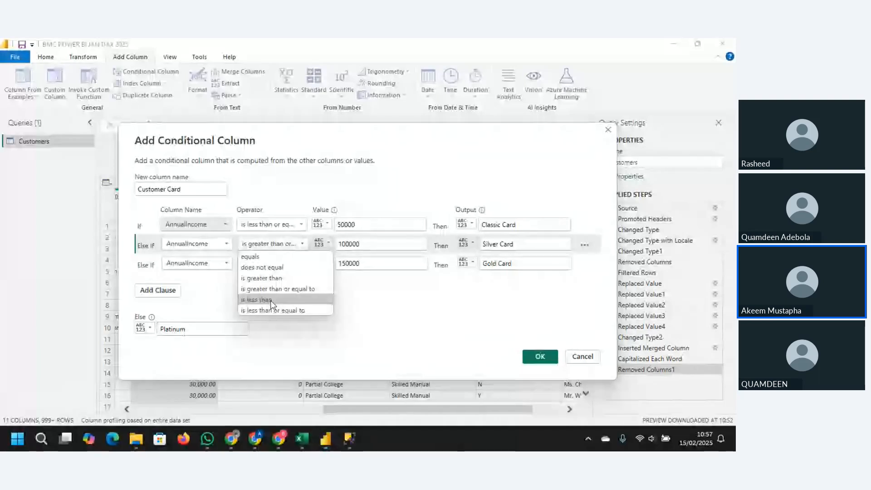
left_click(271, 312)
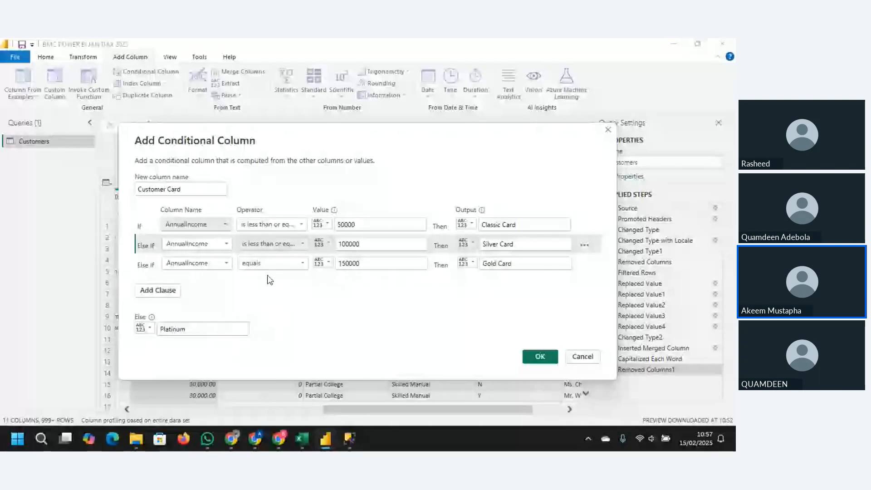
left_click(302, 264)
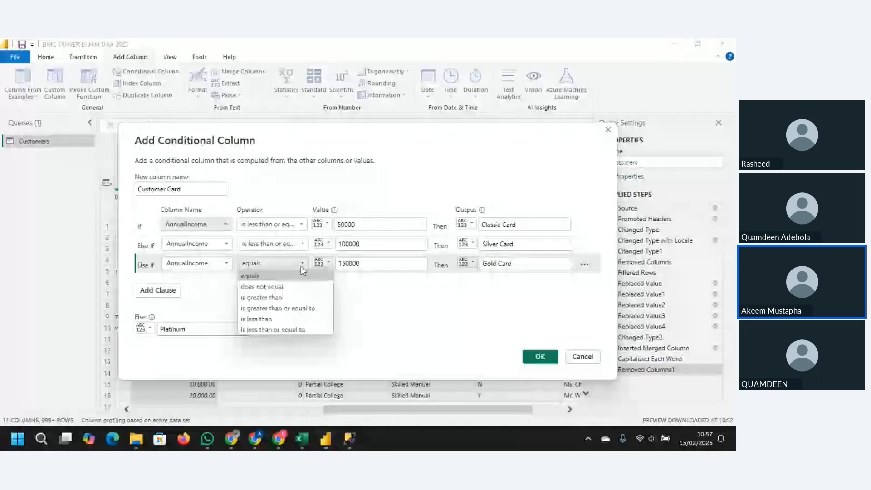
left_click(269, 329)
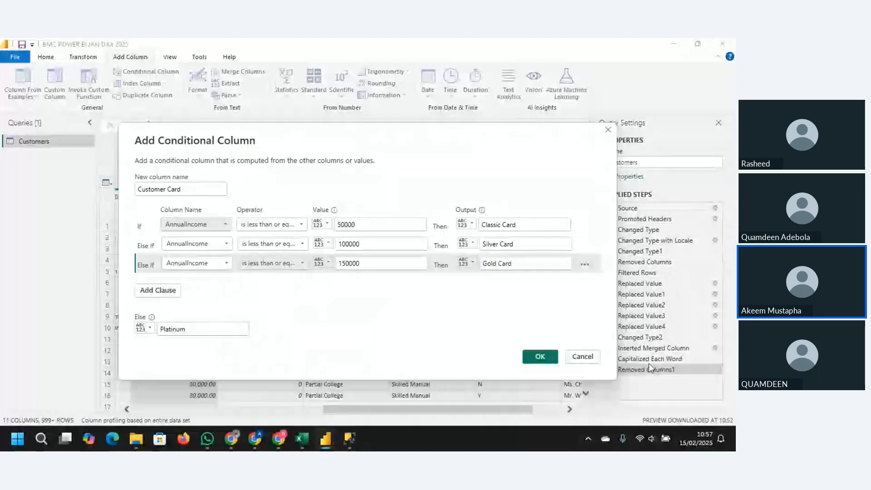
left_click(536, 357)
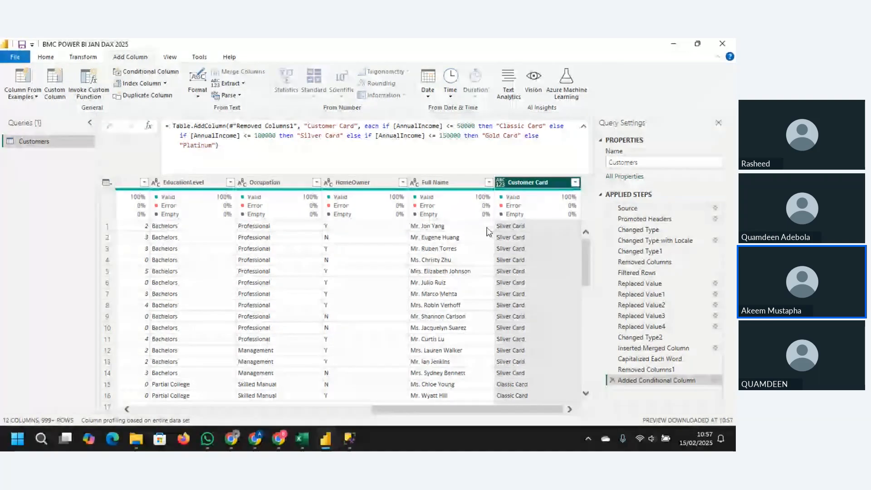
Set the data type of the Customer Card column to Text
left_click(500, 181)
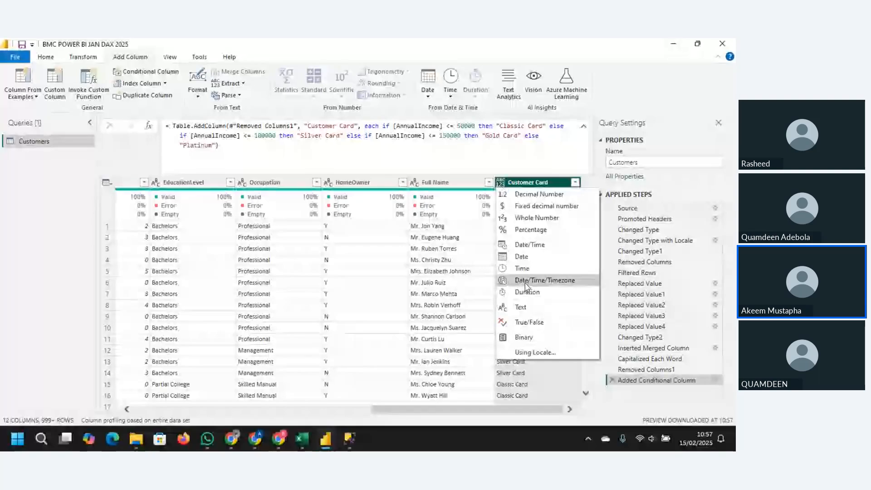
left_click(525, 306)
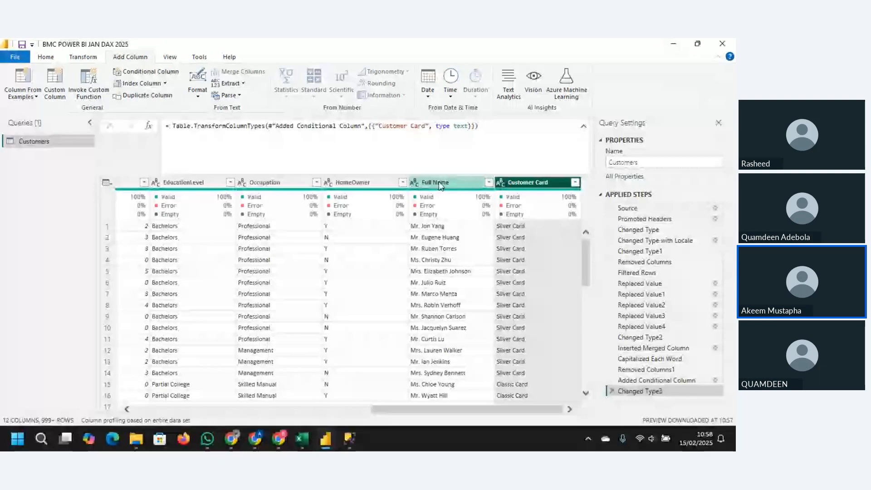
Replace the value Y with Yes in the HomeOwner column
left_click(353, 182)
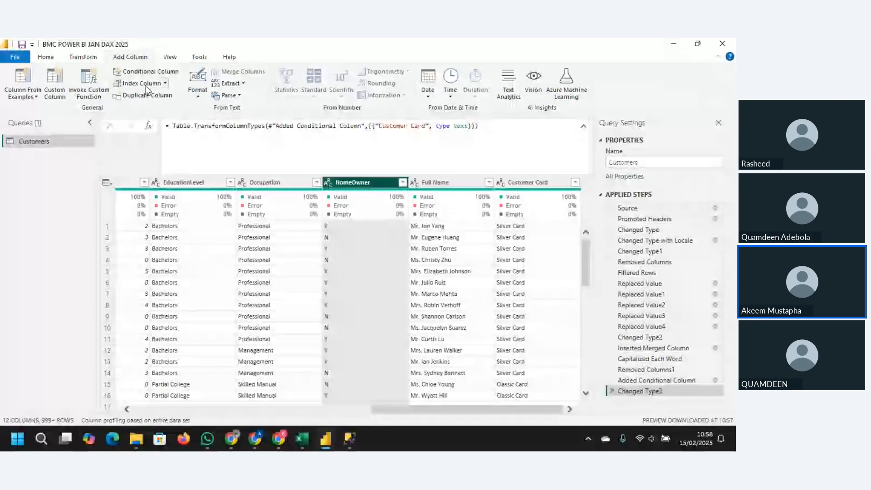
left_click(72, 58)
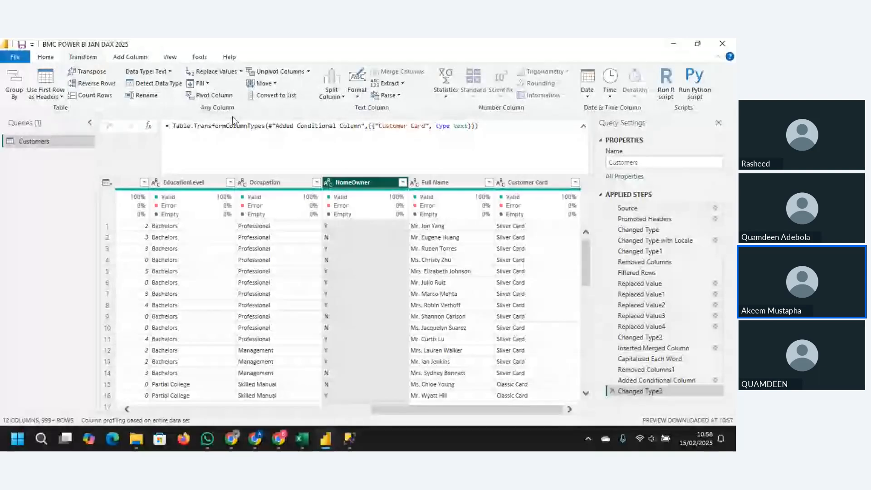
left_click(215, 76)
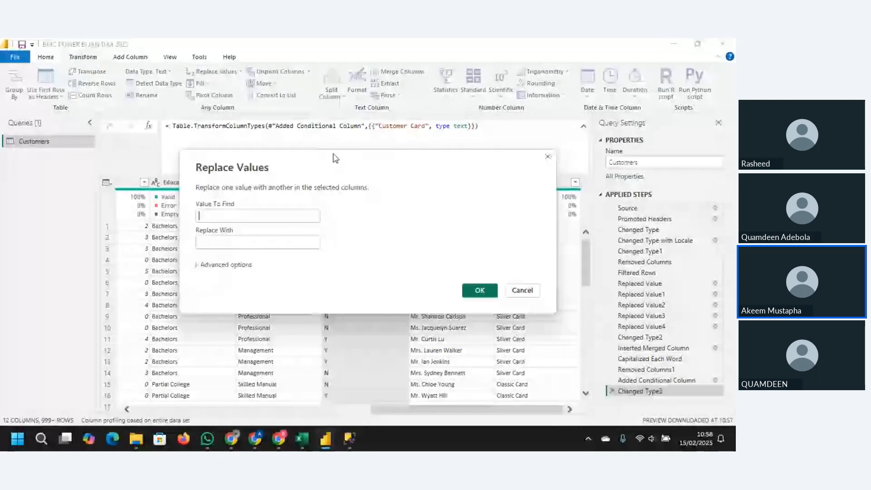
type("Y")
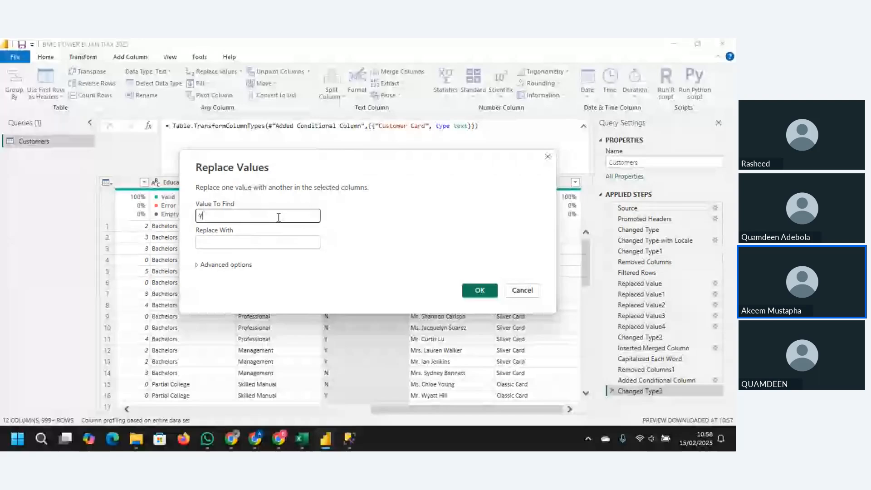
left_click(273, 245)
type("Y")
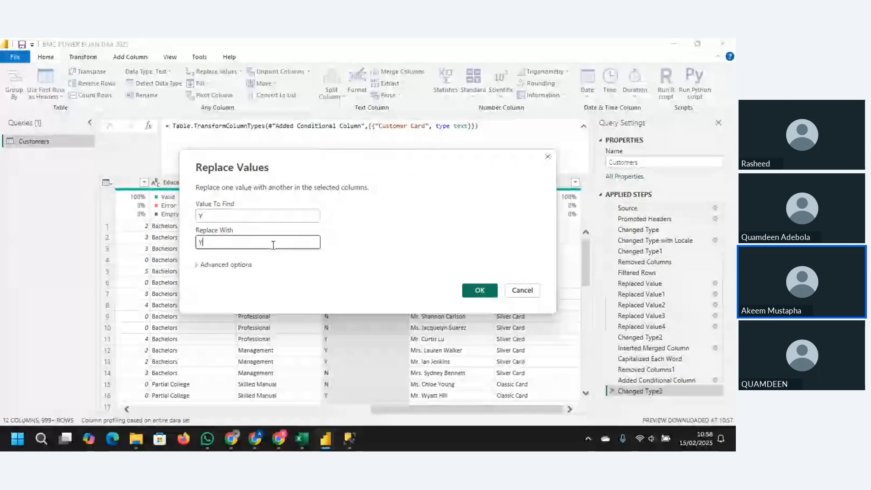
type("es")
left_click(477, 290)
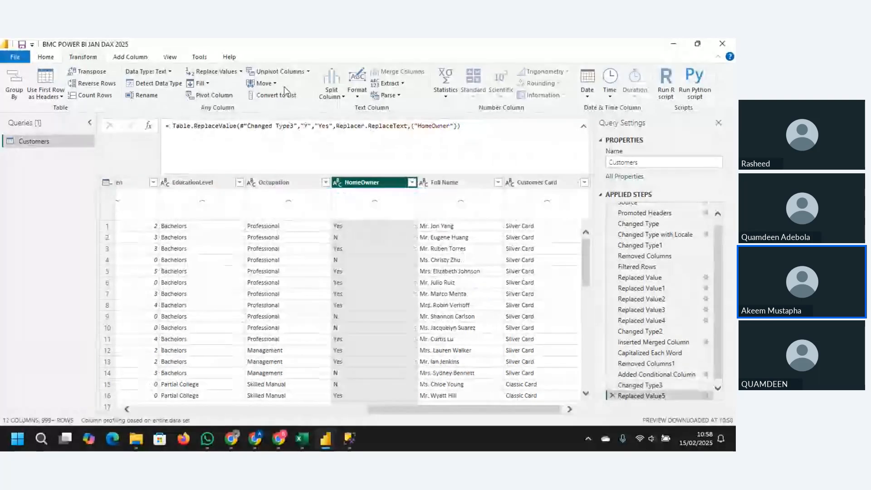
Replace the value N with No in the HomeOwner column
left_click(215, 72)
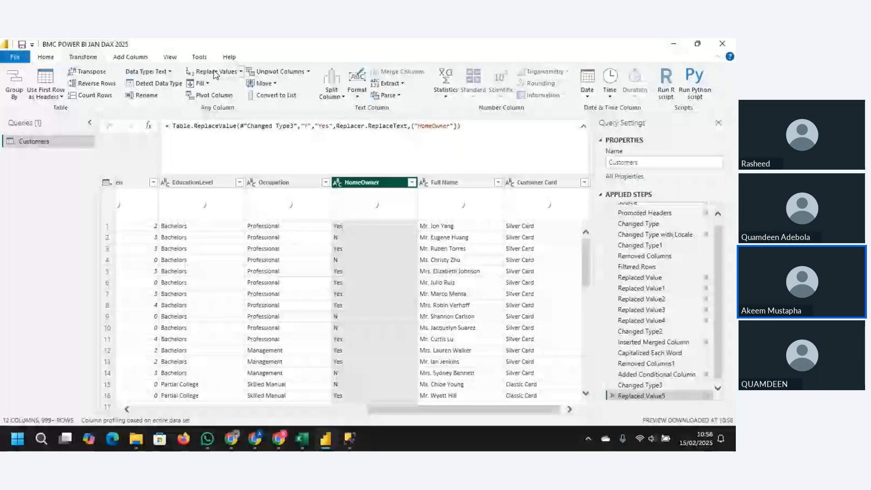
type("N")
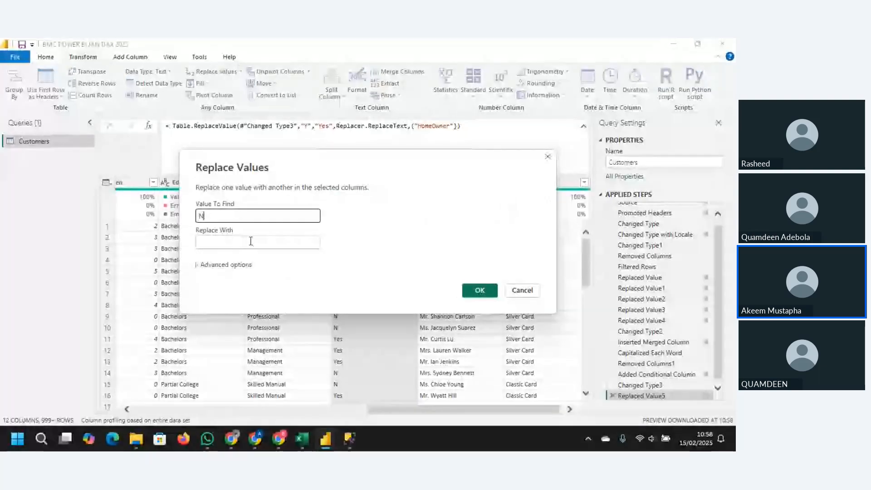
left_click(250, 242)
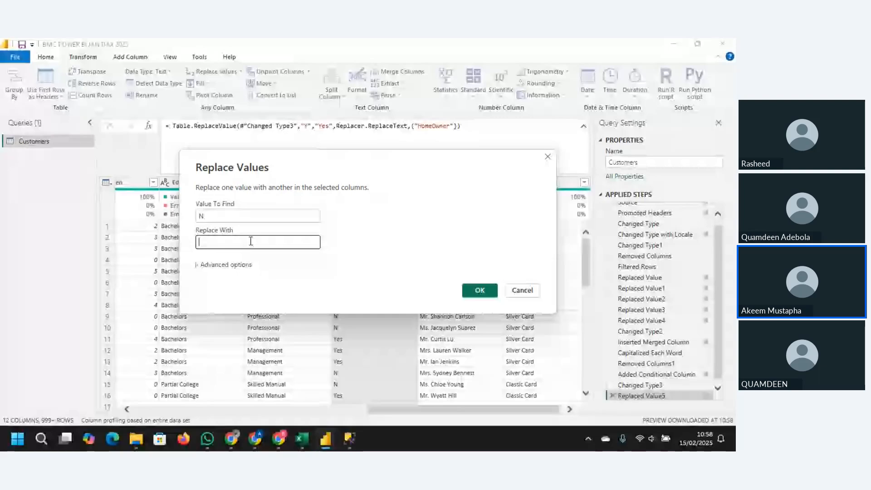
type("No")
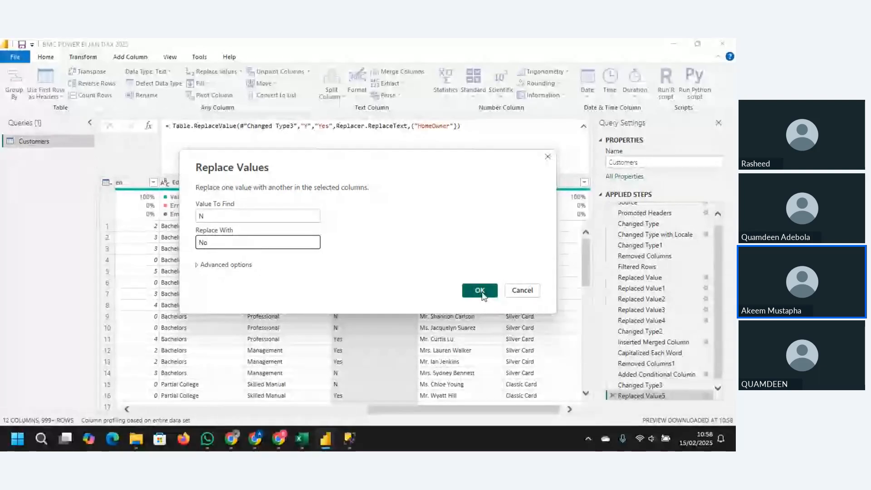
left_click(481, 292)
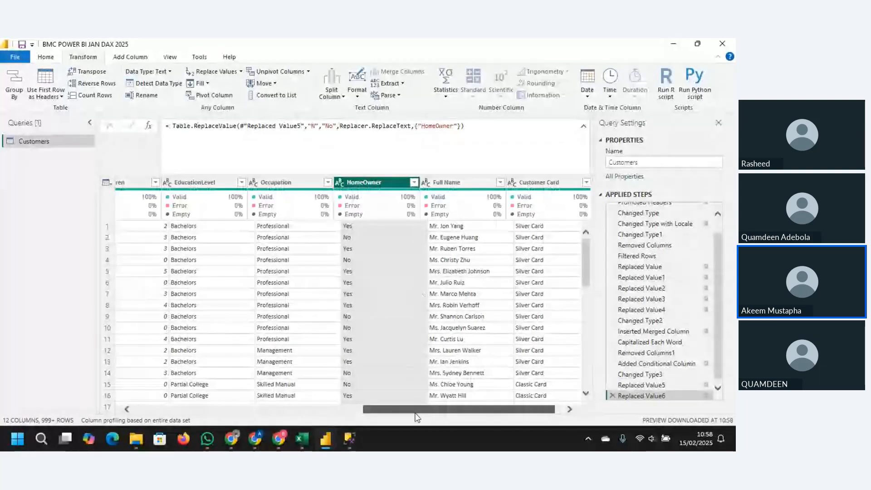
Start a new column from examples based only on the EmailAddress column
left_click_drag(416, 413, 347, 418)
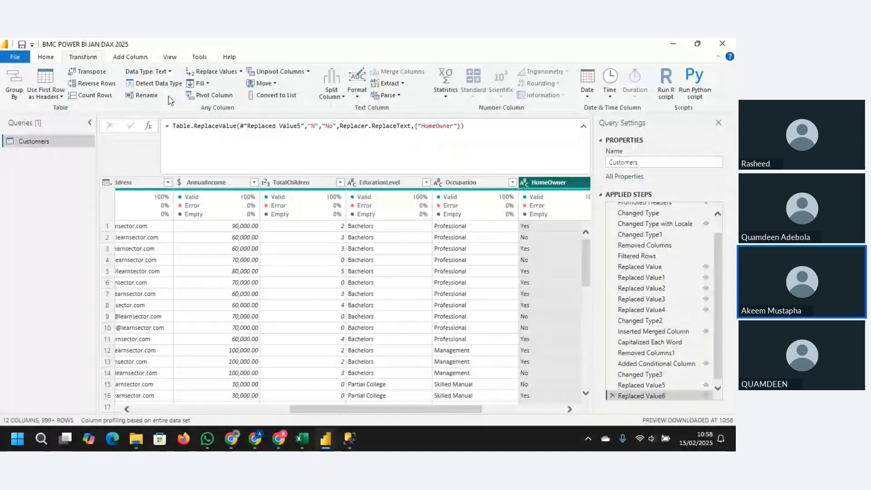
left_click(130, 57)
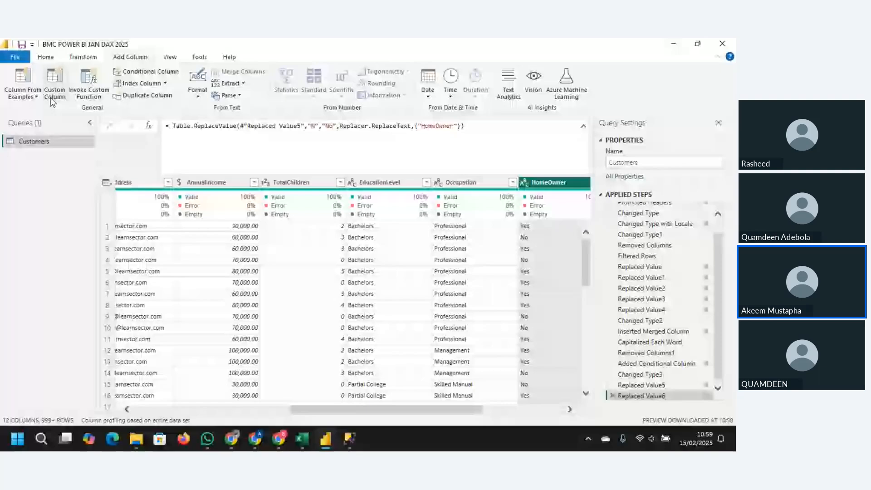
left_click(28, 95)
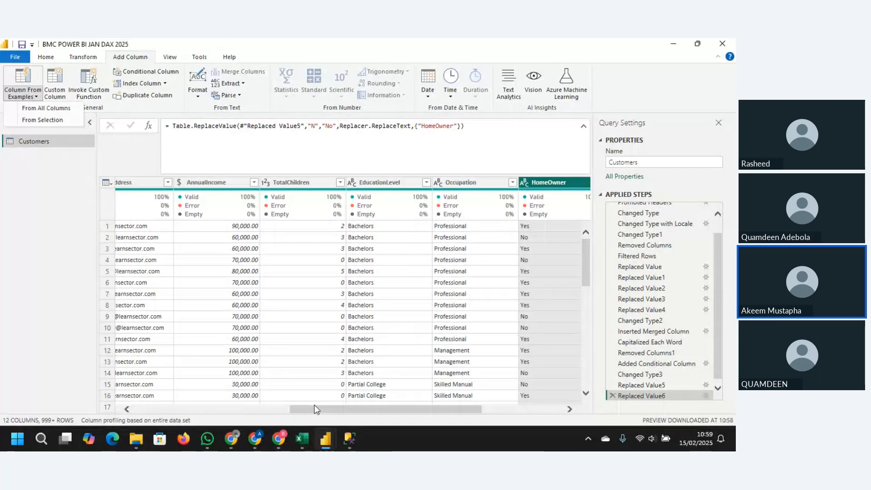
left_click_drag(319, 410, 274, 406)
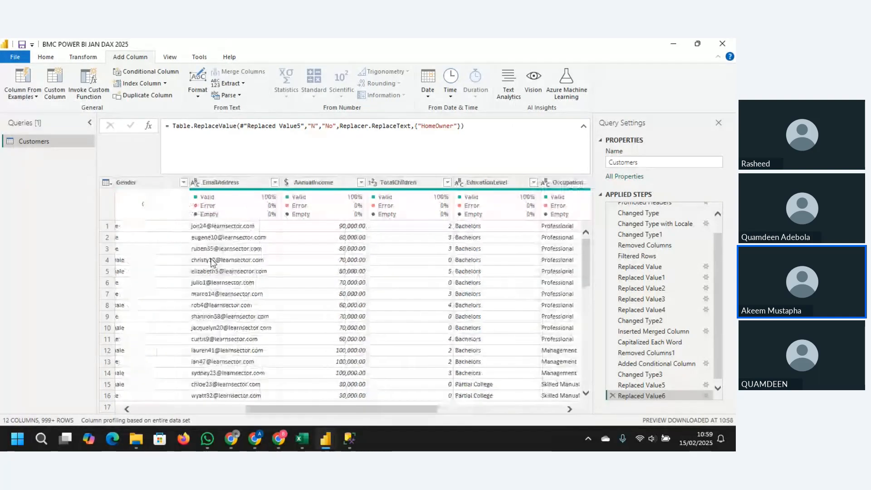
left_click(220, 182)
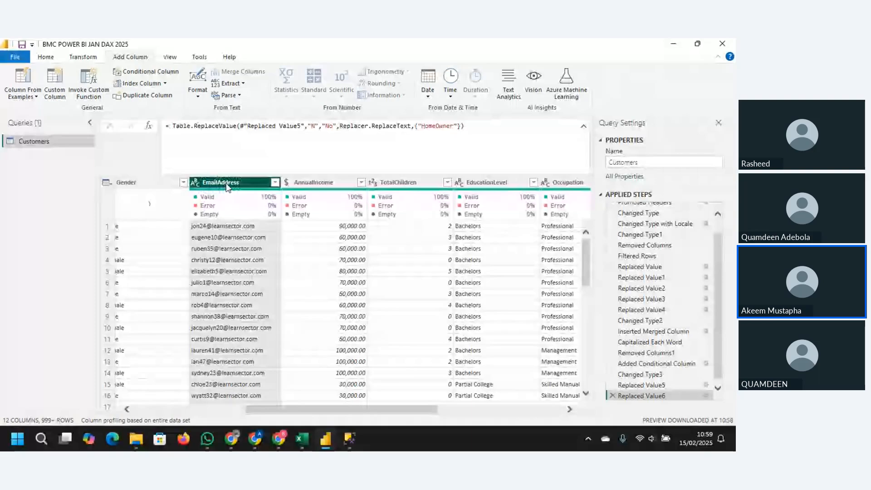
left_click(22, 89)
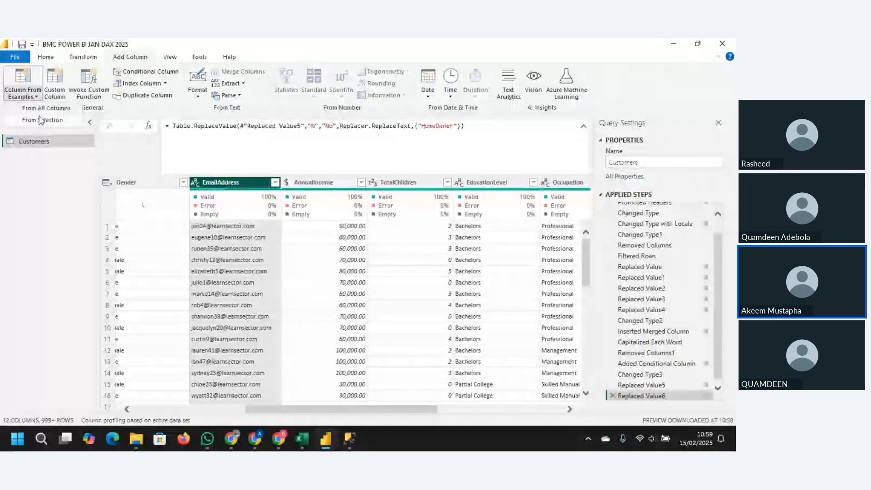
left_click(41, 119)
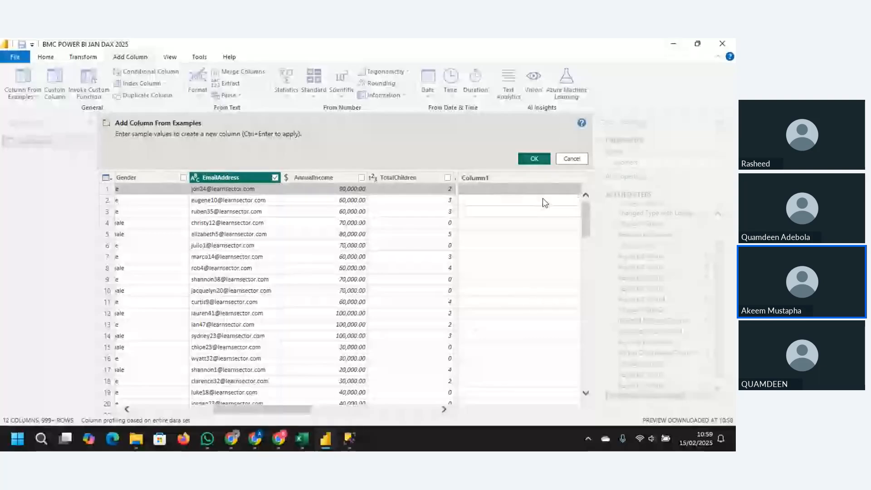
Enter the username part of the e-mail address as sample values for the first two rows, and create the column
left_click(519, 192)
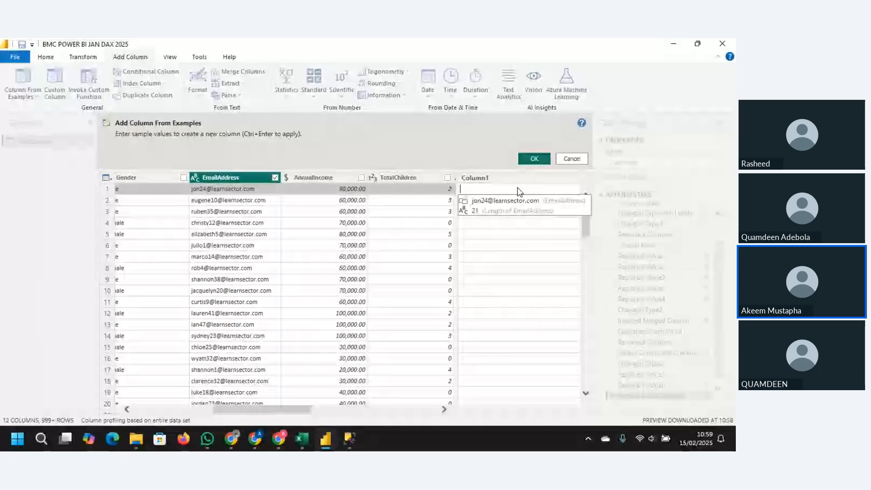
type("joe")
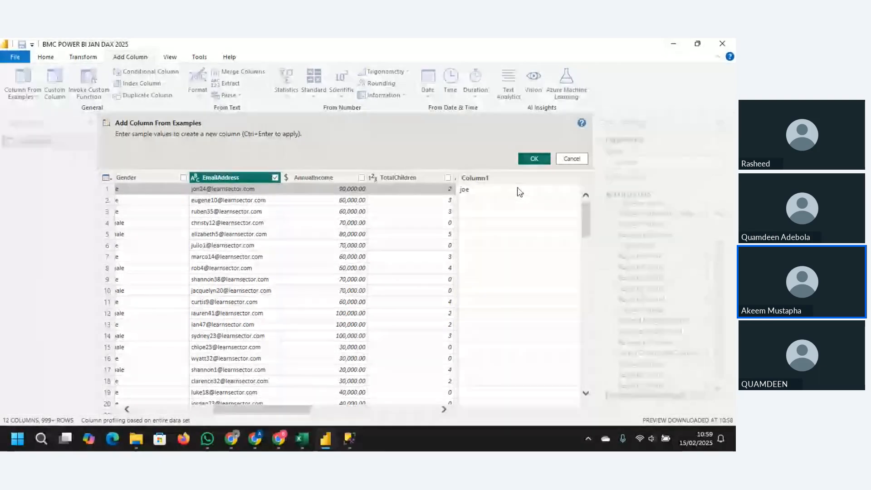
type("24")
key("Return")
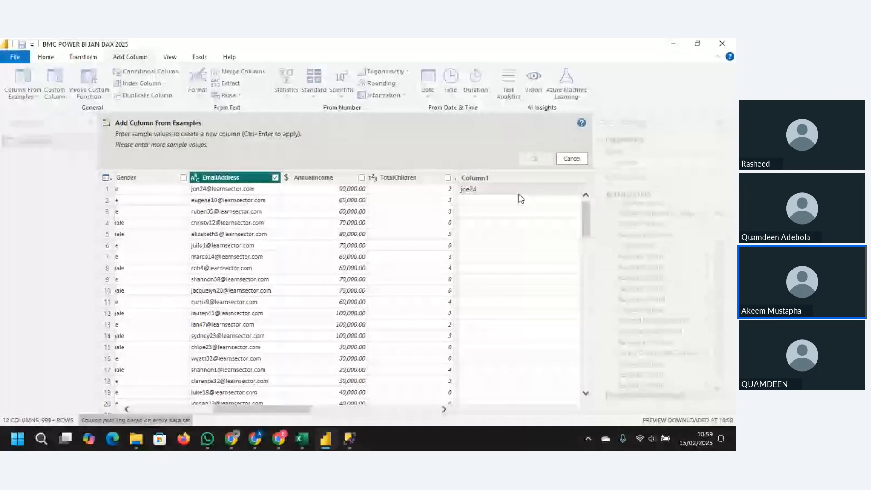
left_click(497, 203)
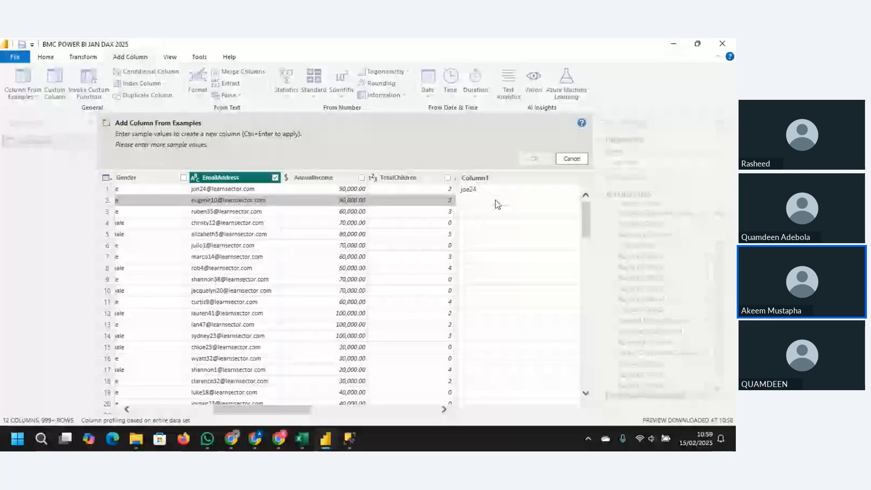
type("e")
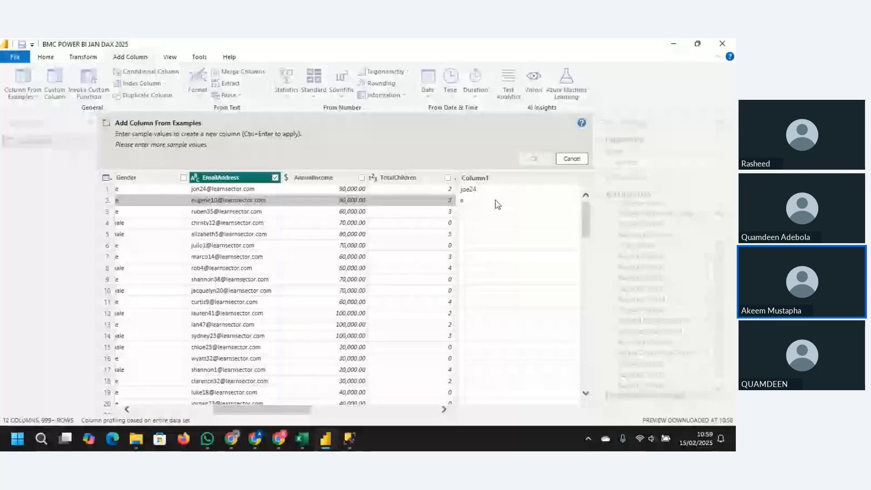
type("ugene10")
left_click(498, 212)
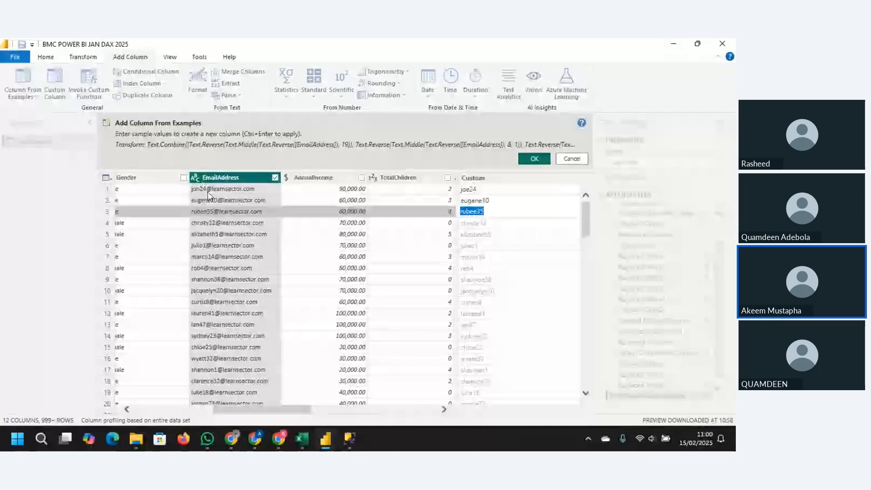
left_click(534, 161)
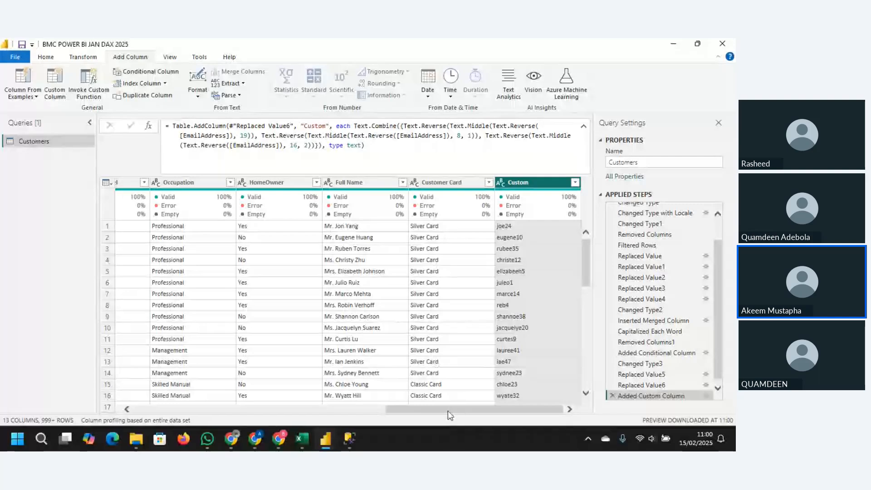
Try a column from examples based on all columns with "2 children" as the first row's sample, and cancel it
left_click_drag(447, 412, 425, 411)
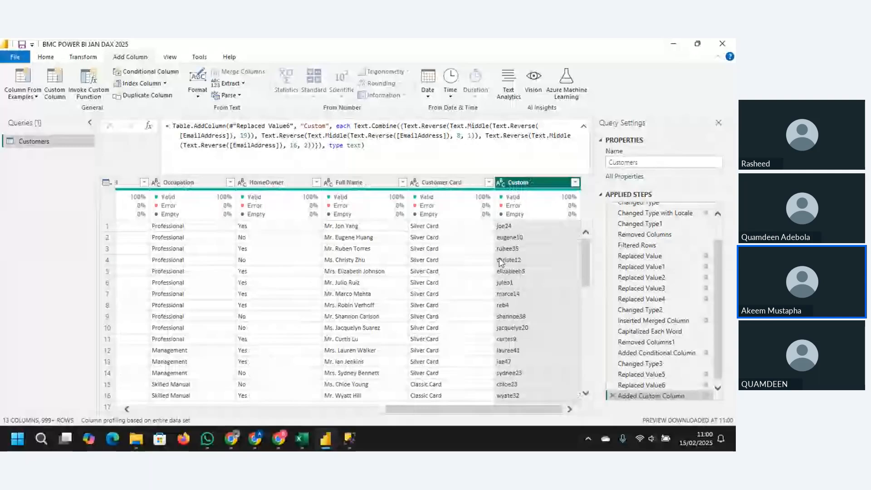
left_click_drag(425, 411, 613, 425)
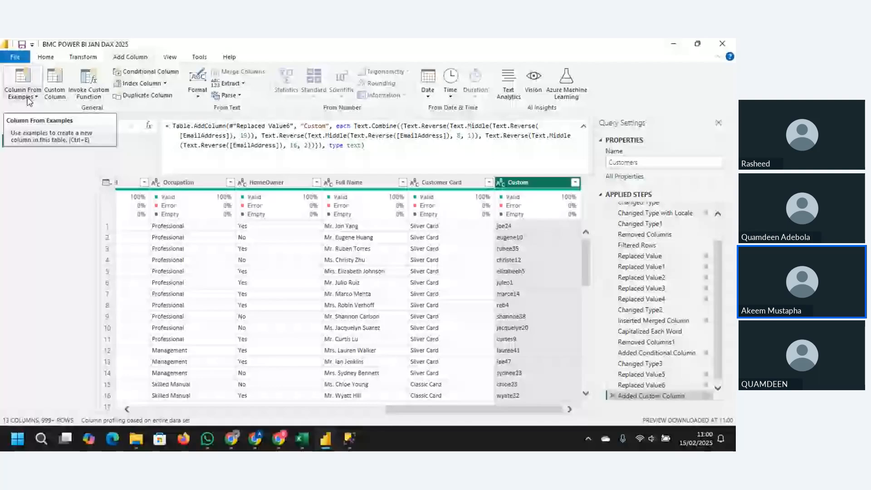
left_click(29, 98)
left_click(45, 109)
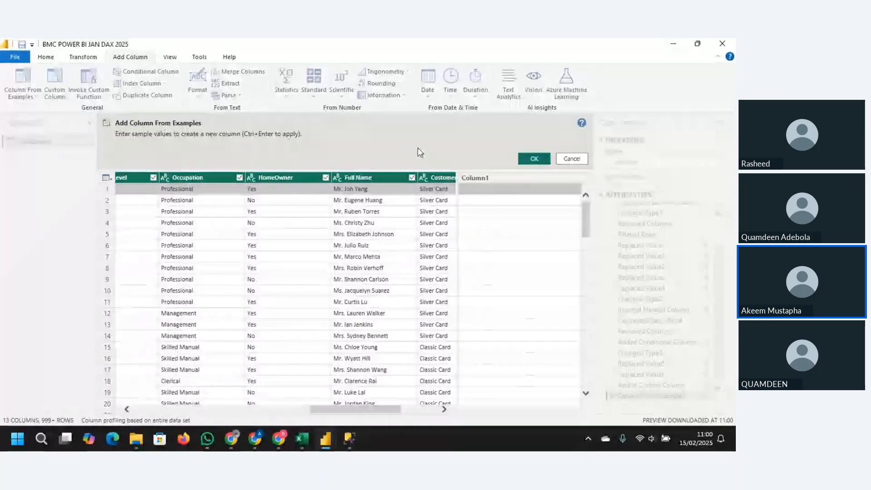
left_click(503, 190)
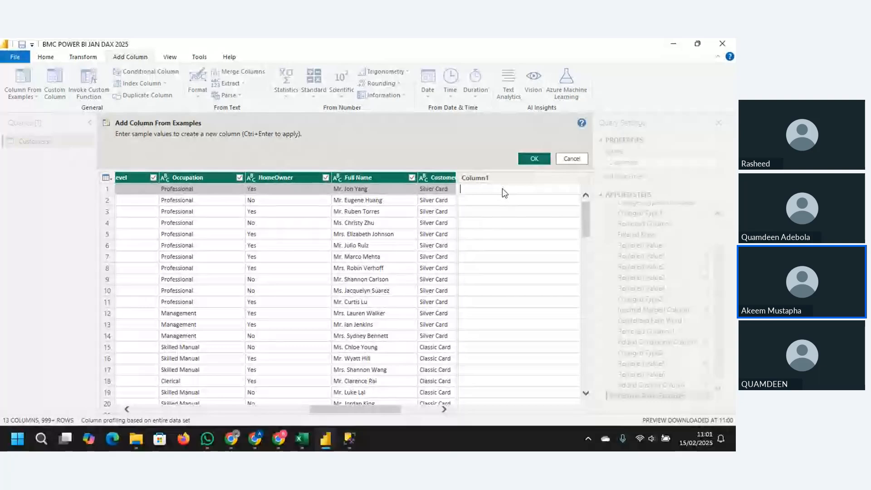
type("2 child")
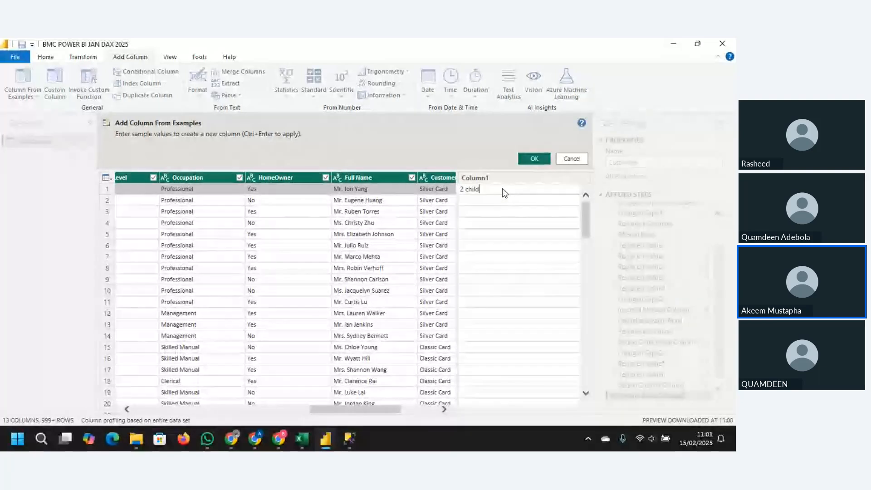
type("ren")
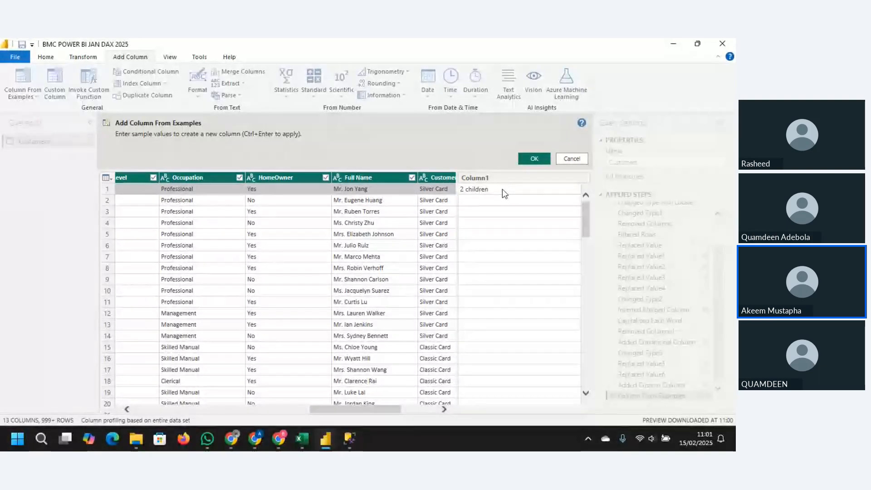
left_click(502, 197)
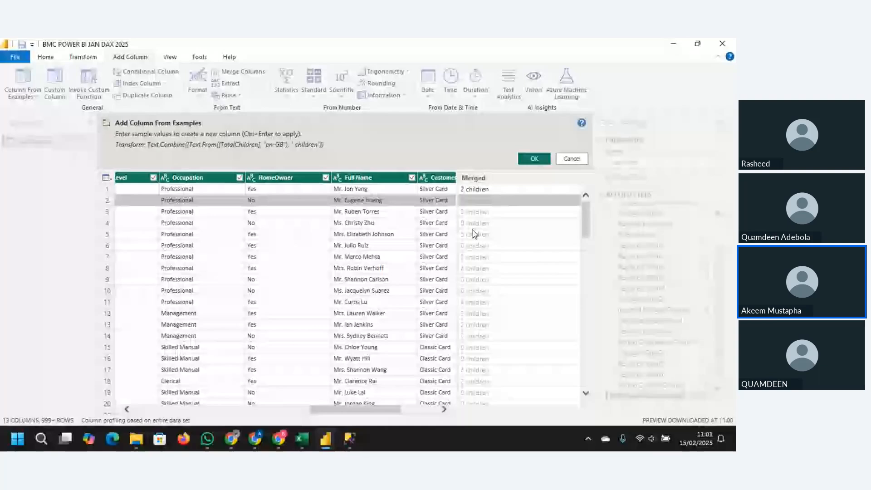
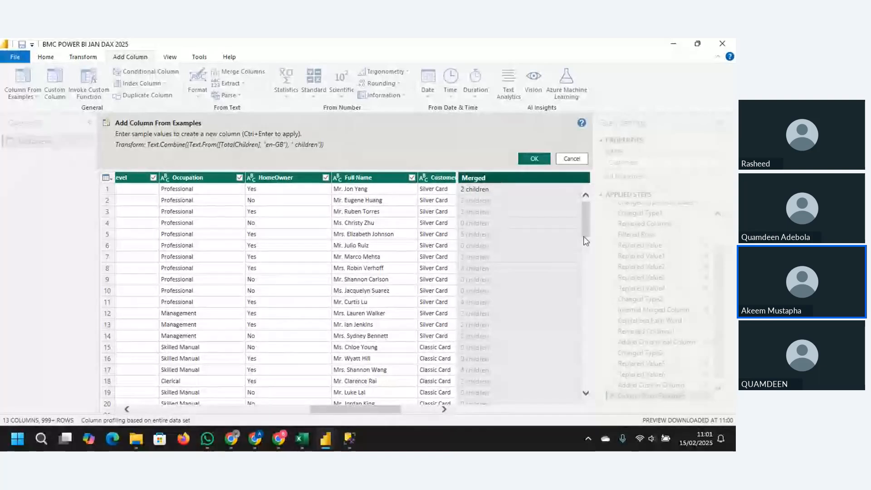
left_click(560, 160)
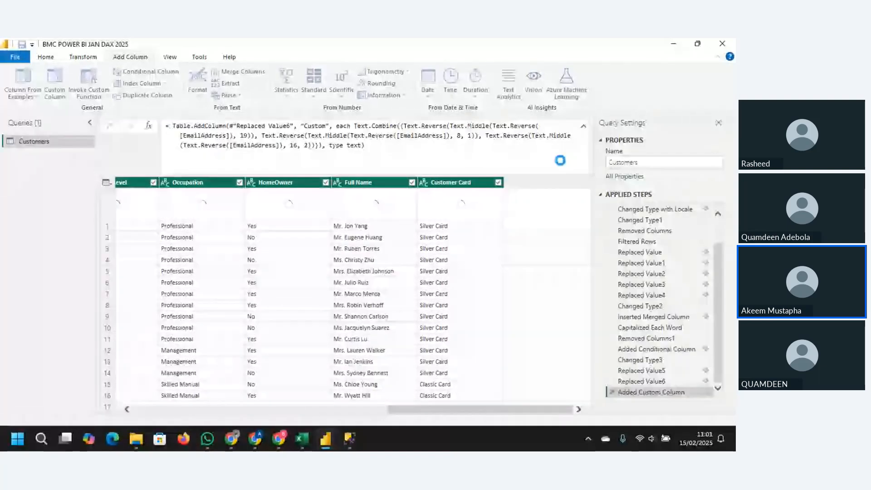
Delete the Added Custom Column step from the Customers query
left_click(611, 392)
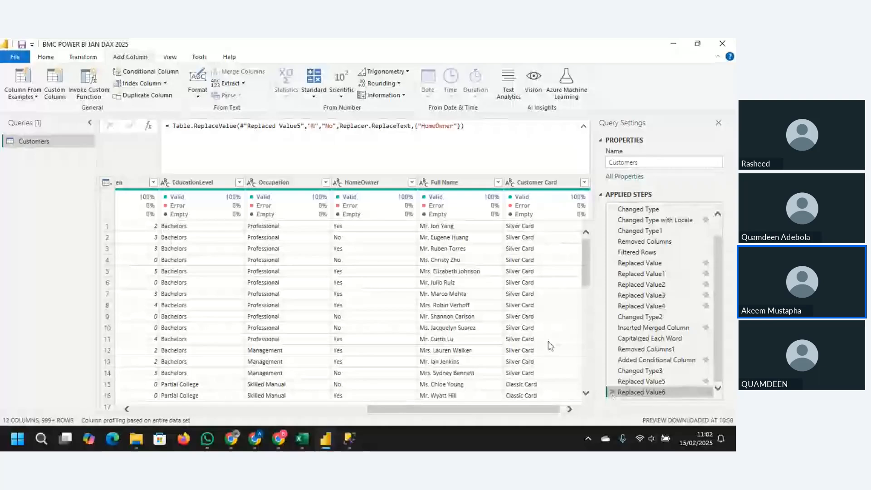
Import Products.csv from the SALES DATA folder as a new Text/CSV source, keeping the comma delimiter
left_click(49, 60)
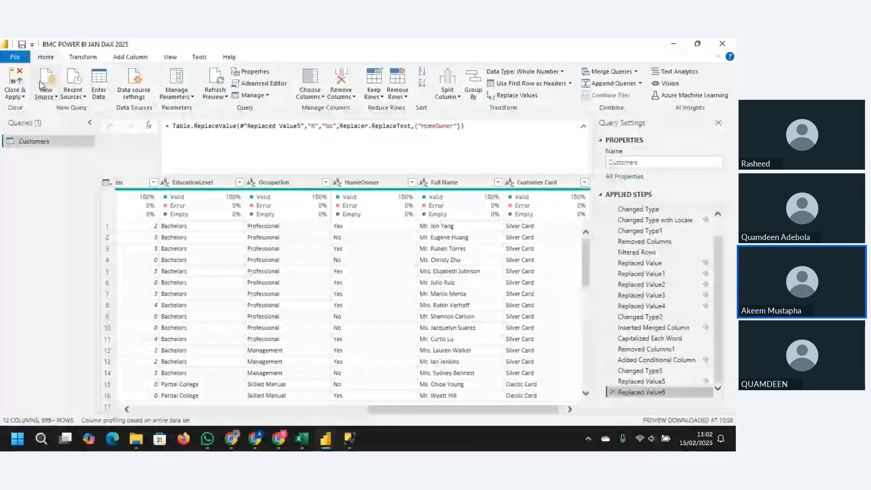
left_click(45, 94)
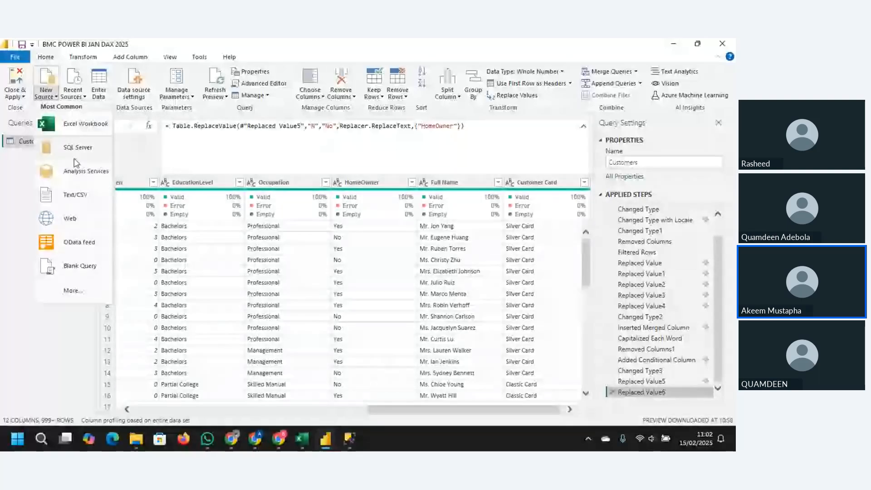
left_click(77, 199)
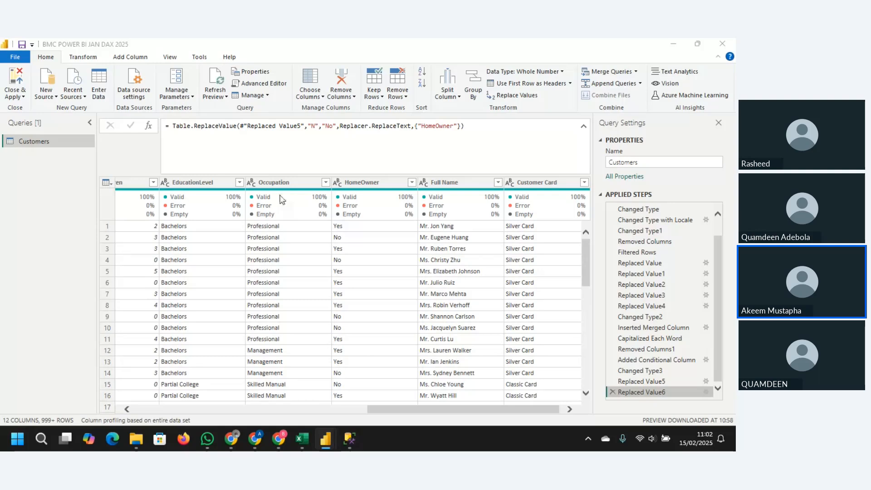
left_click(52, 95)
left_click(59, 156)
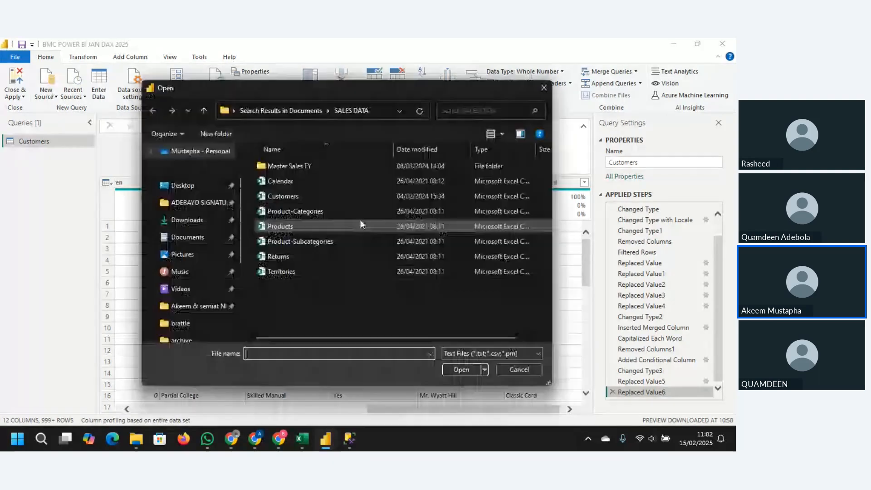
double_click(293, 225)
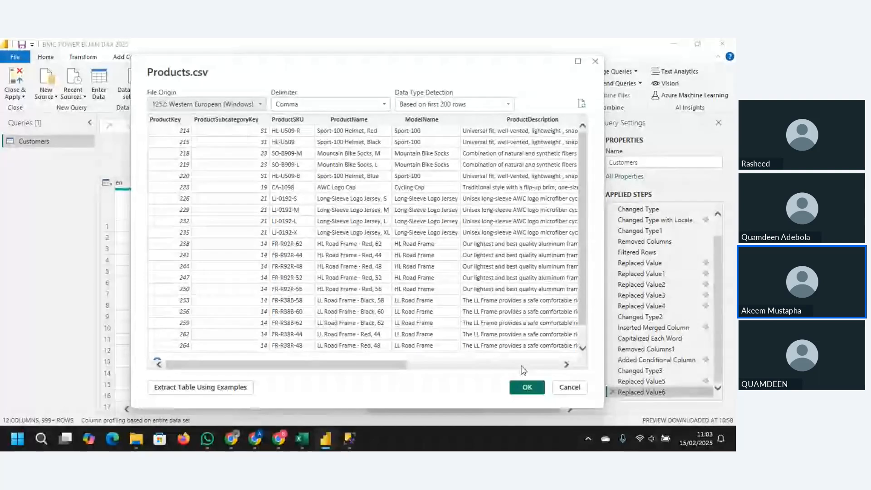
left_click(525, 388)
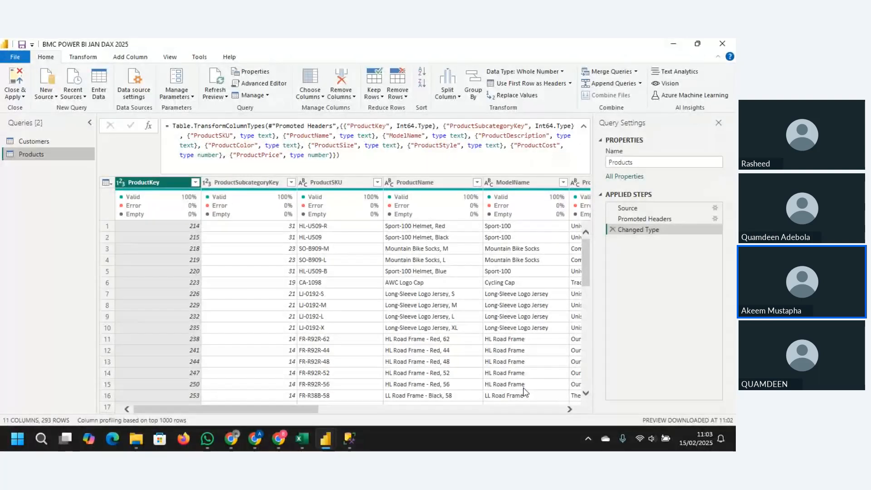
Review the data types and contents of the Products query's columns from ProductKey through ProductPrice
mouse_move(161, 199)
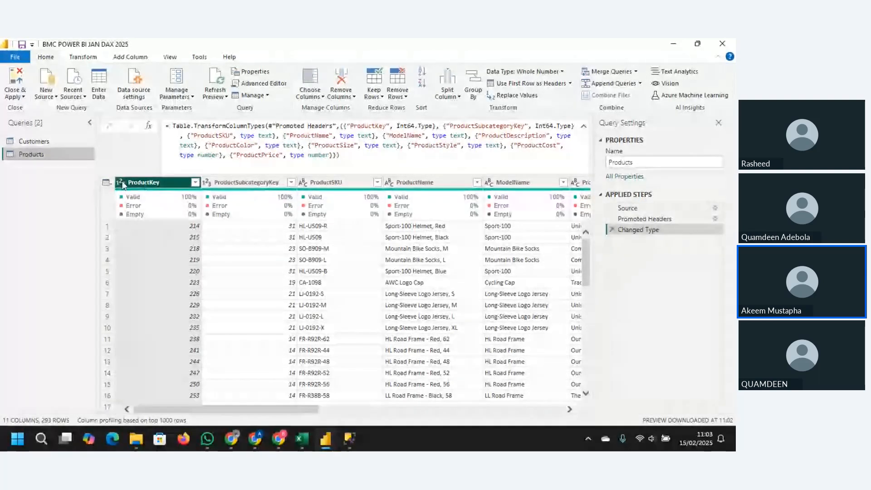
left_click(276, 183)
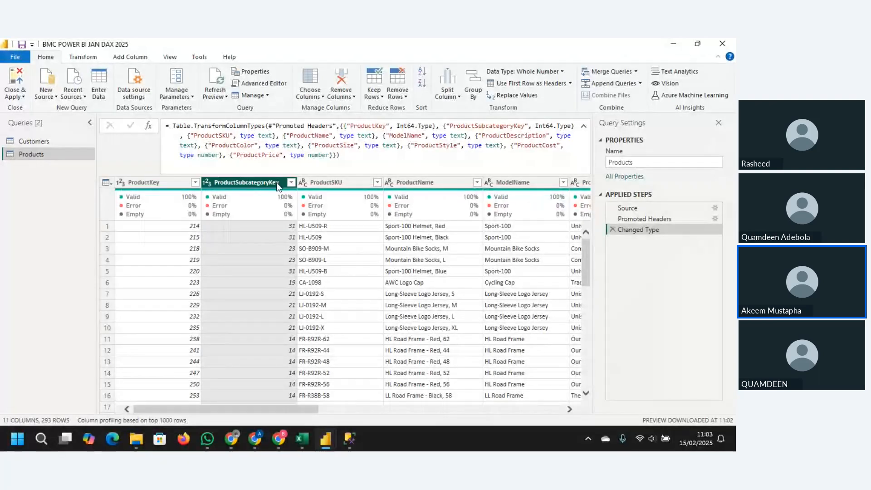
left_click(331, 182)
left_click(421, 183)
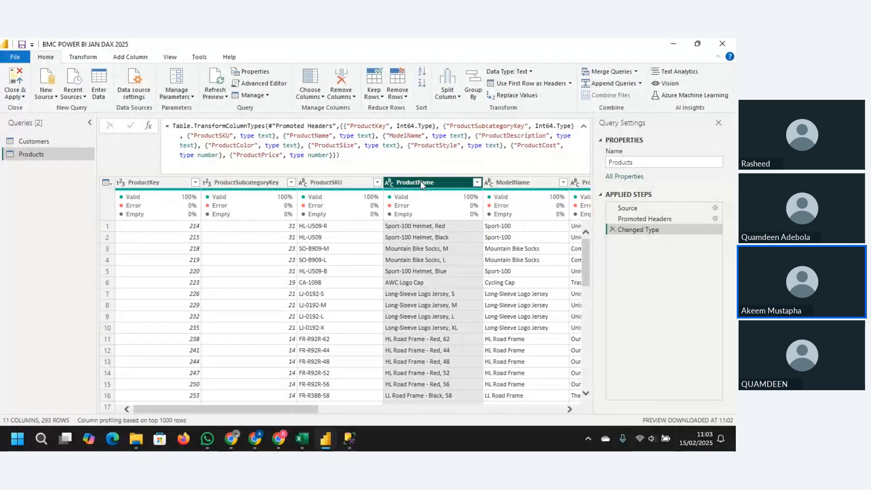
left_click(533, 183)
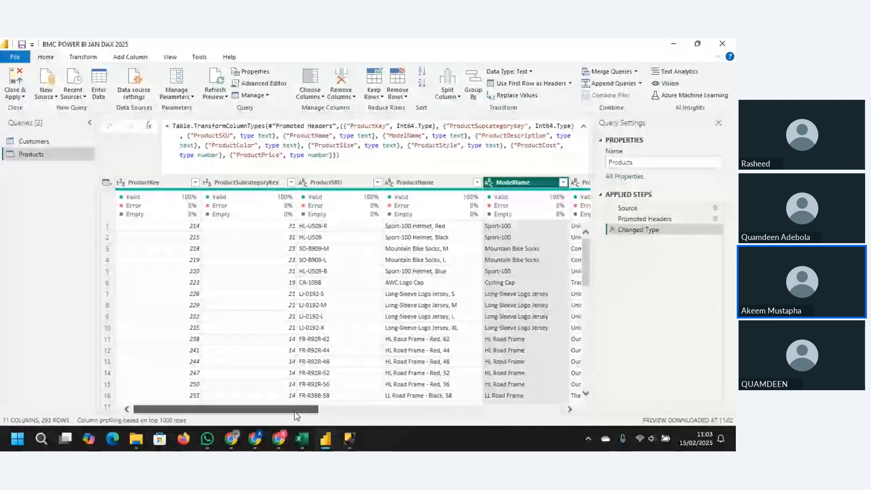
left_click_drag(299, 410, 380, 410)
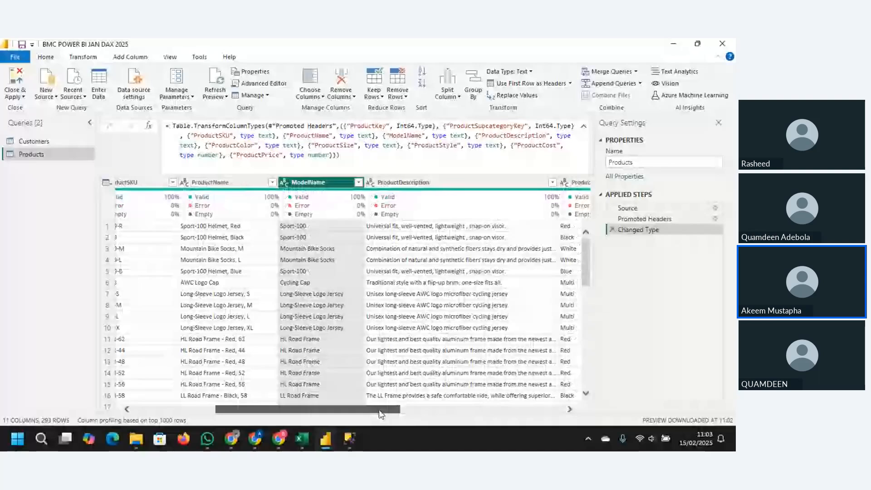
left_click_drag(380, 414, 343, 411)
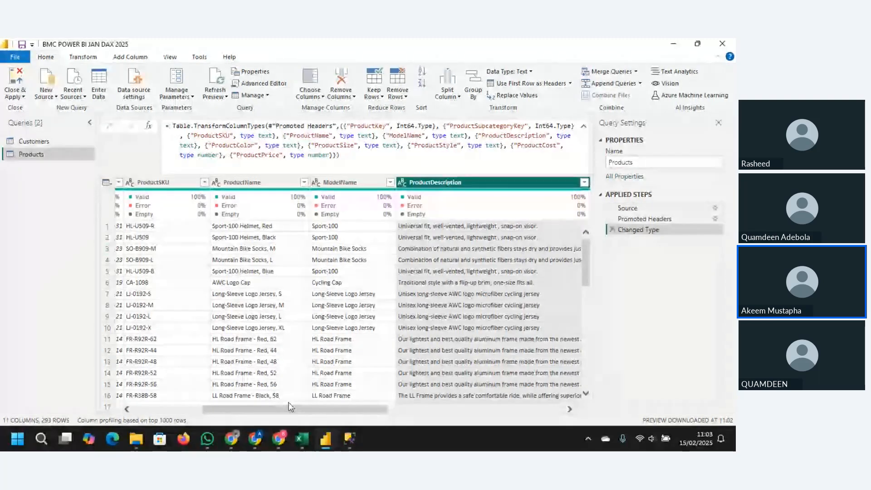
left_click_drag(291, 406, 406, 419)
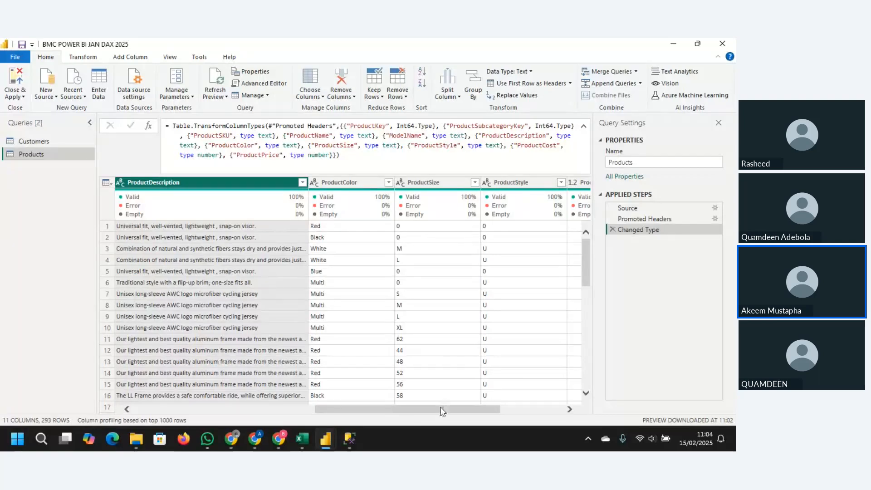
left_click_drag(442, 411, 431, 411)
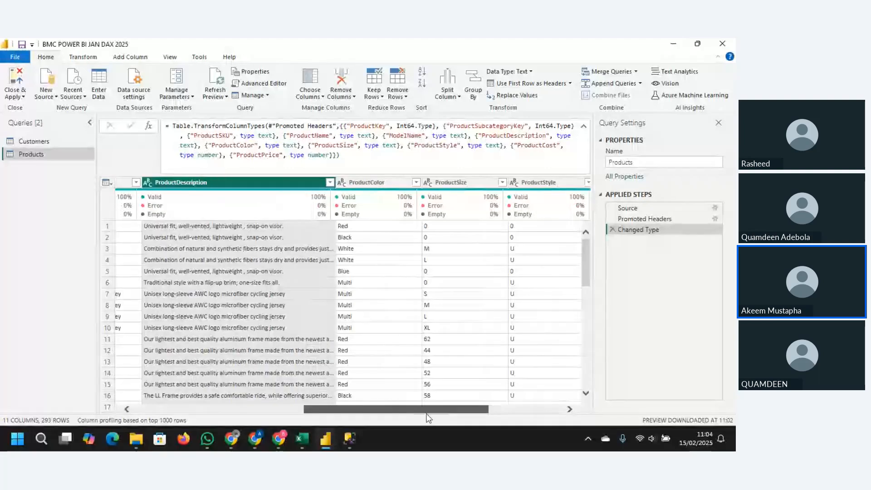
left_click_drag(426, 413, 428, 413)
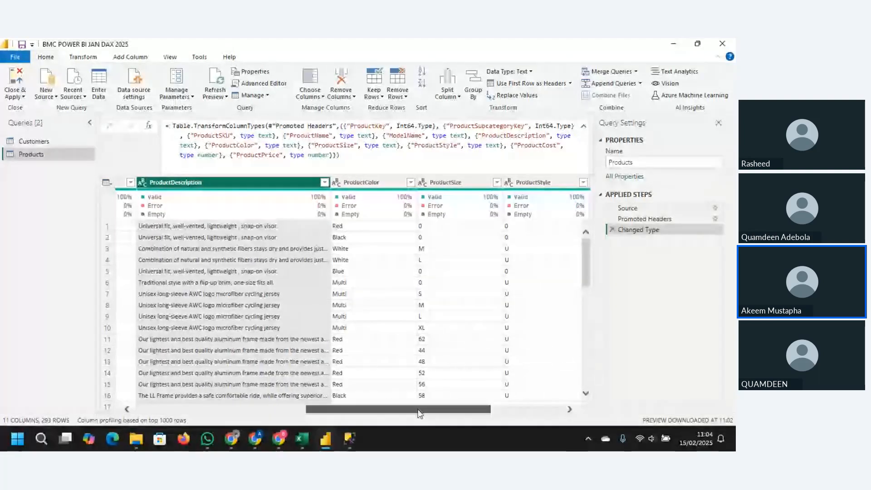
left_click_drag(418, 411, 534, 423)
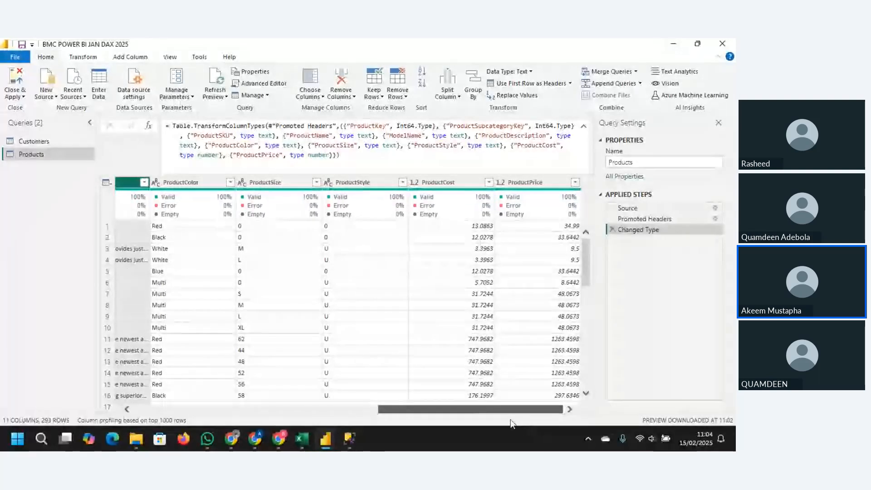
left_click_drag(511, 423, 438, 423)
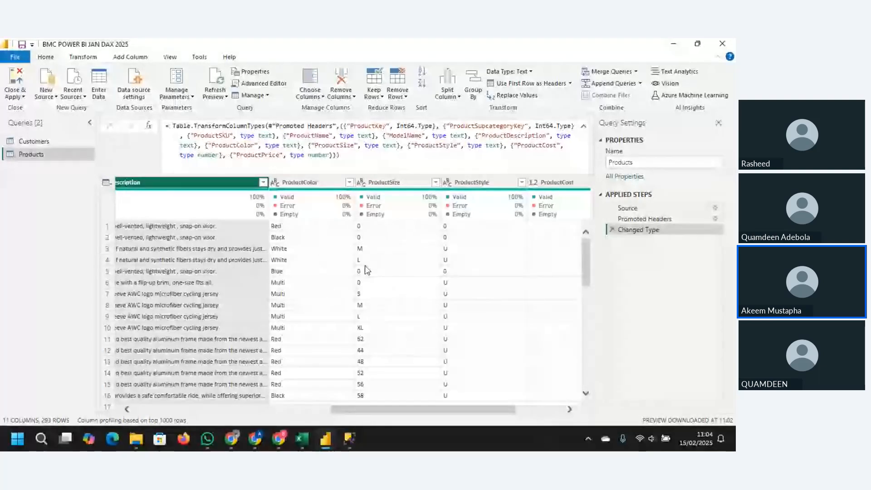
Examine the ProductSize column's available data types and its list of distinct values
left_click(362, 181)
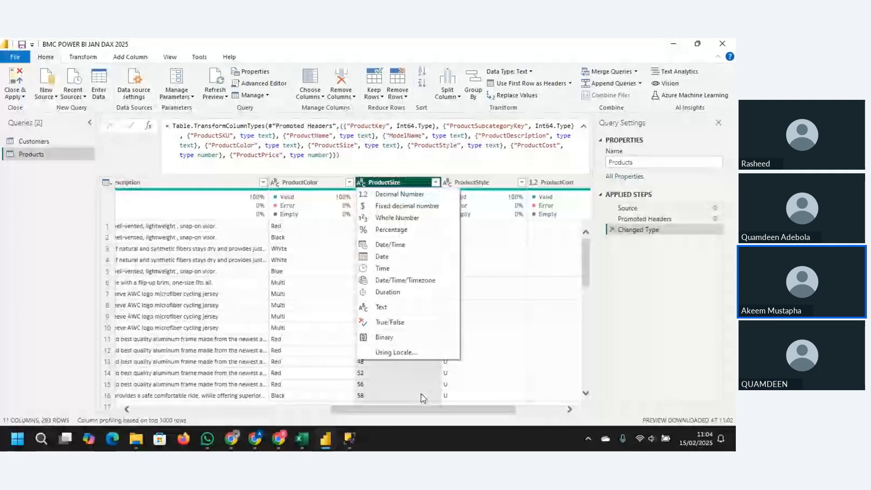
left_click(410, 394)
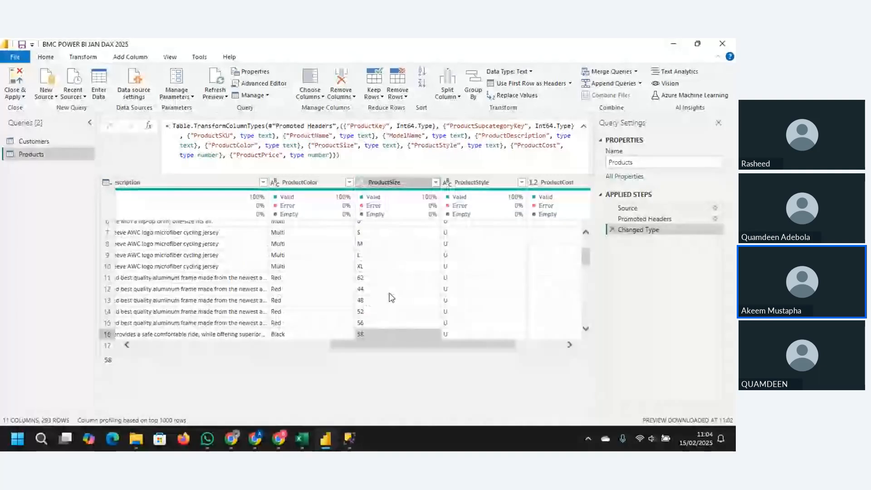
left_click(435, 182)
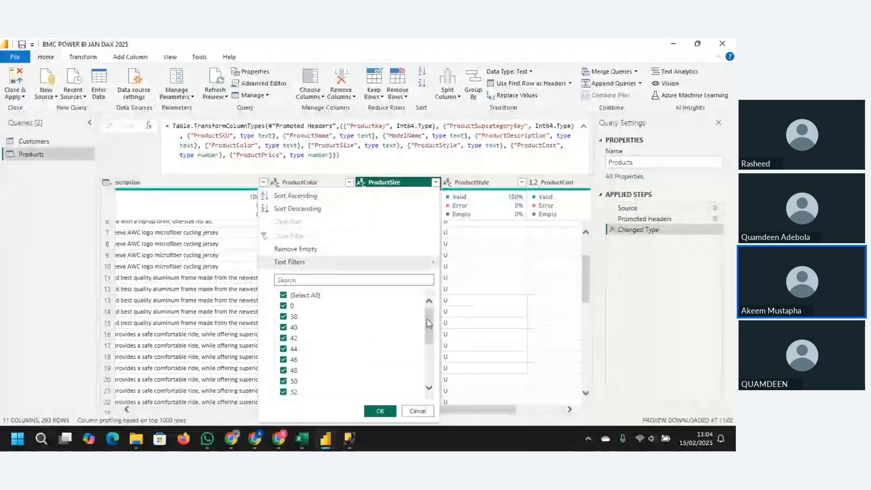
left_click_drag(426, 318, 422, 361)
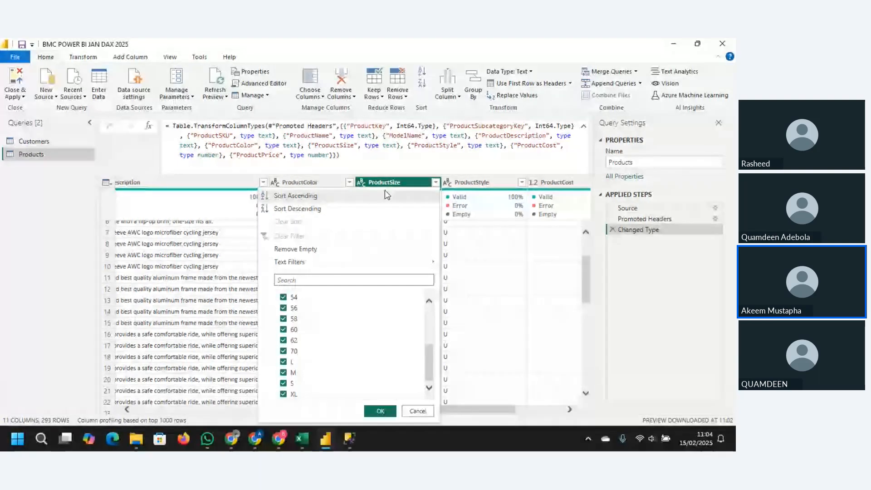
left_click(431, 182)
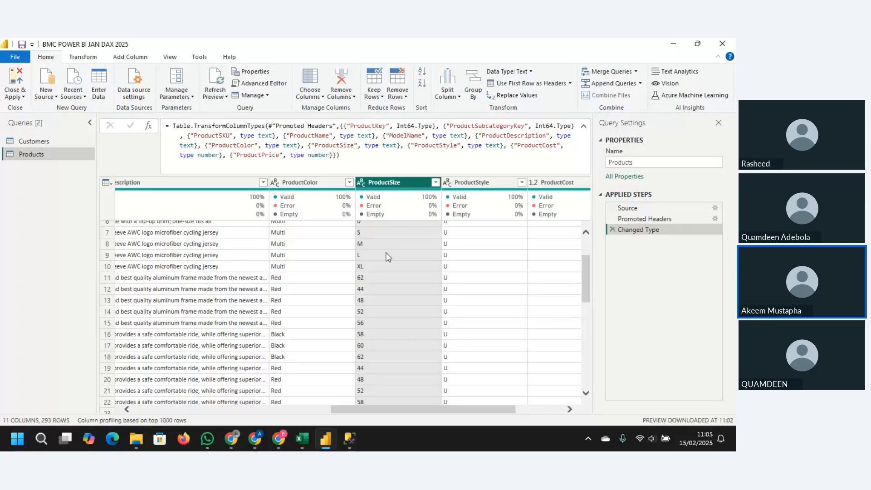
Replace the value 56 with L in the ProductSize column
mouse_move(365, 191)
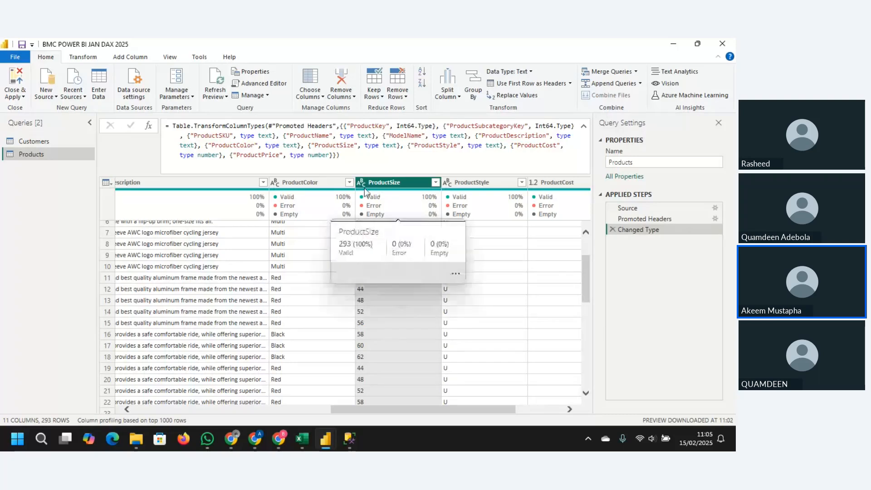
left_click(388, 184)
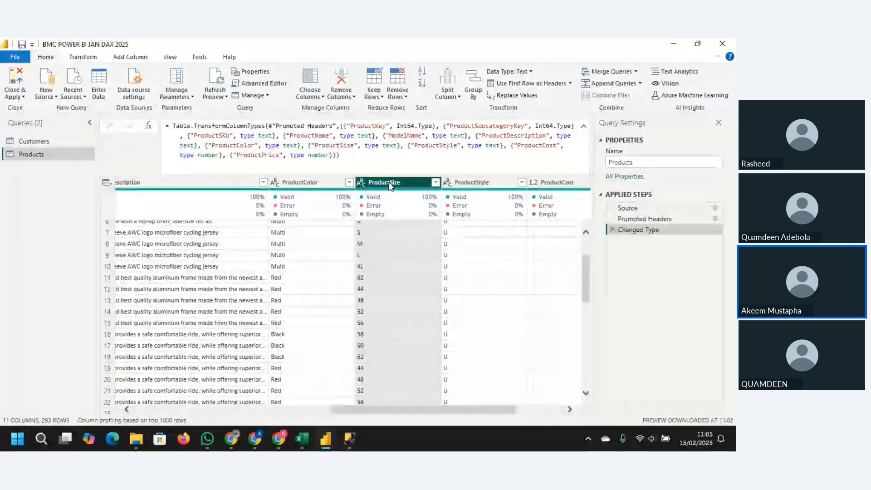
left_click(86, 58)
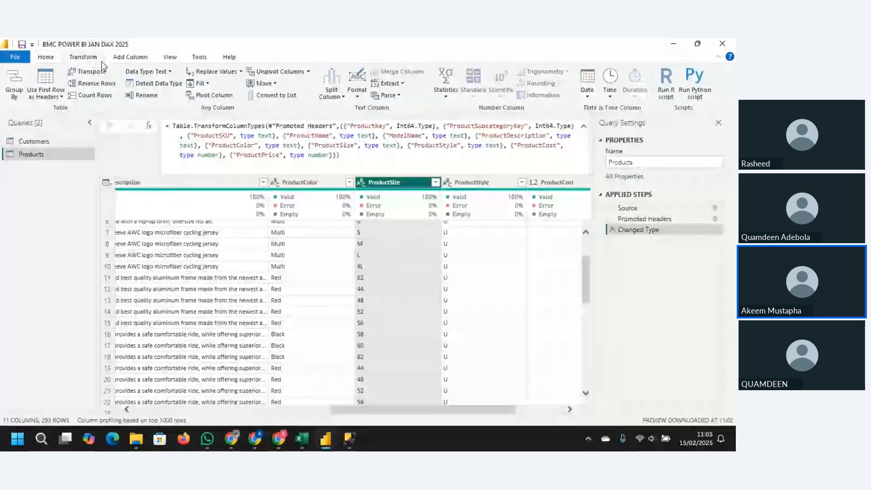
left_click(221, 71)
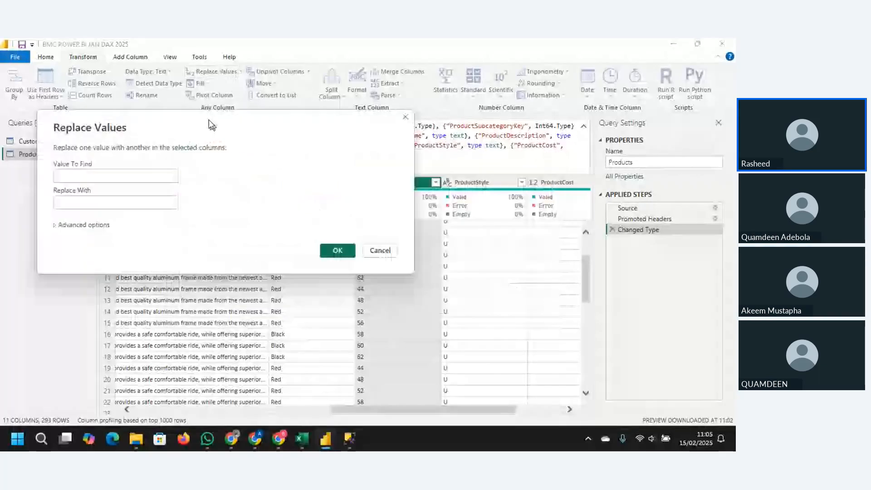
left_click_drag(212, 125, 207, 113)
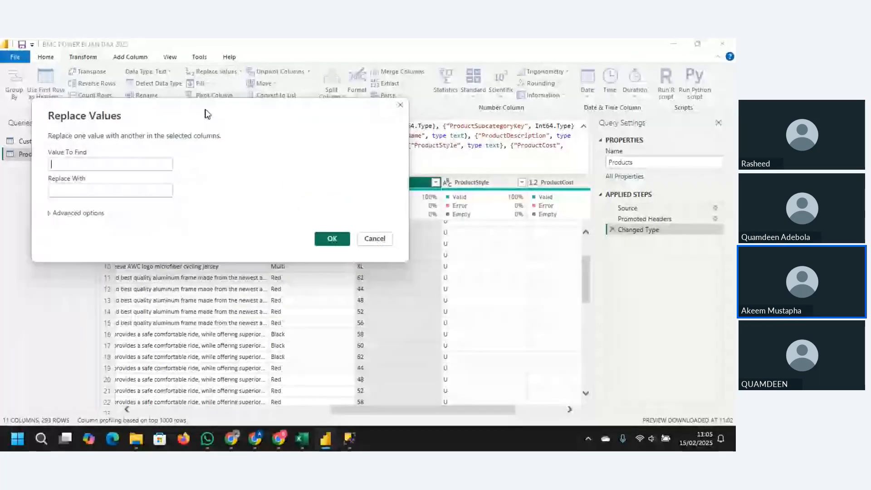
type("56")
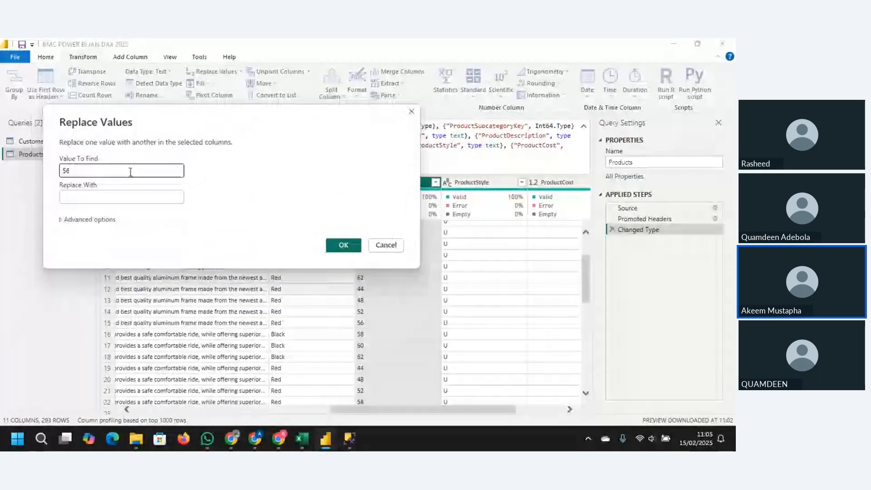
left_click(104, 202)
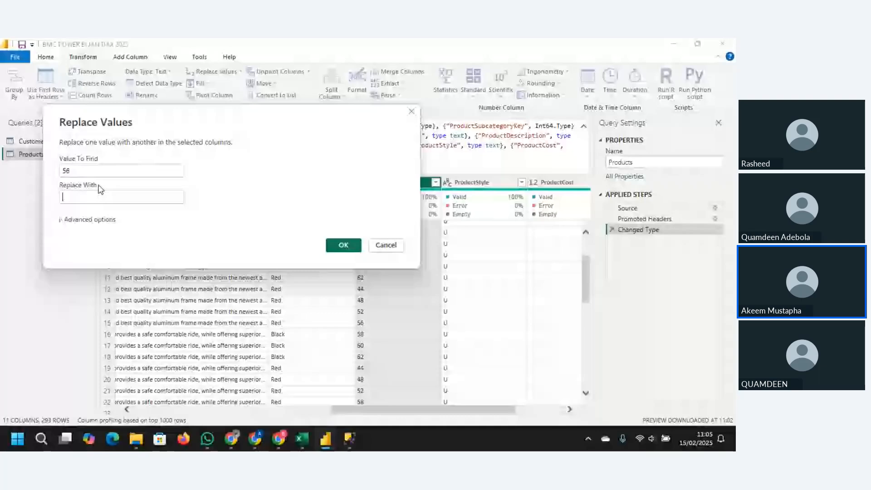
type("L")
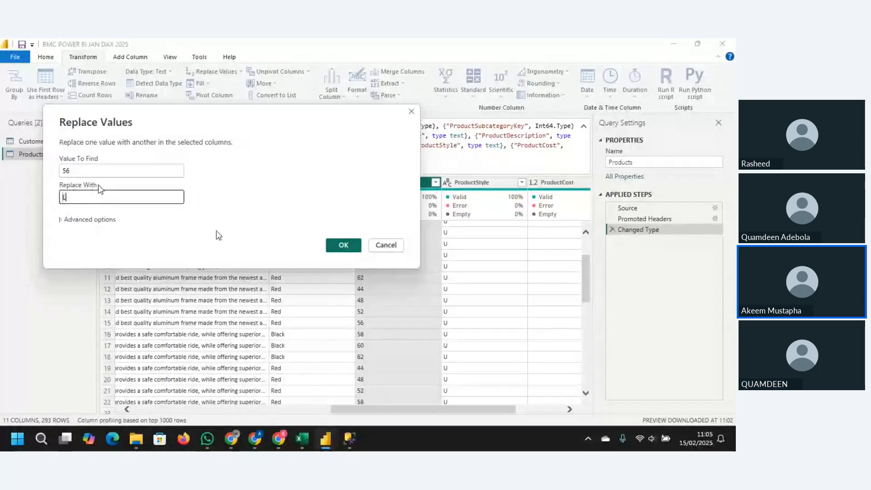
left_click(348, 245)
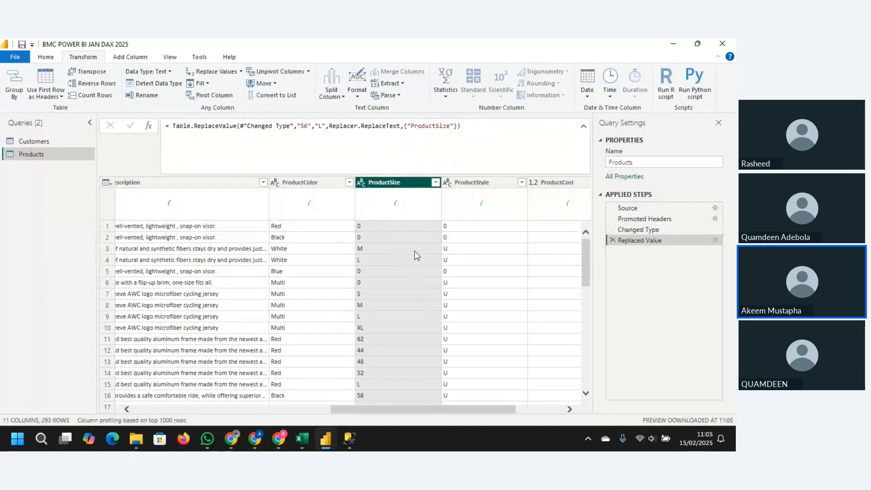
Check the ProductSize column's distinct values in its filter list after the replacement
left_click(435, 182)
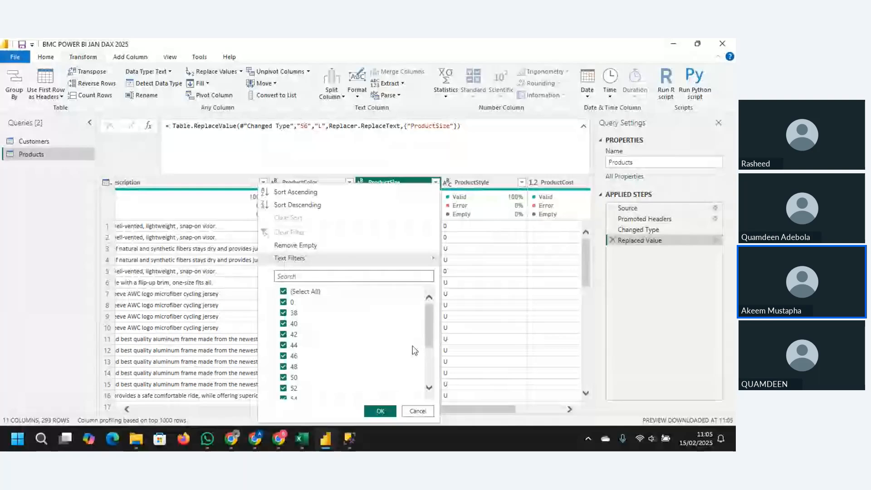
left_click_drag(431, 336, 422, 298)
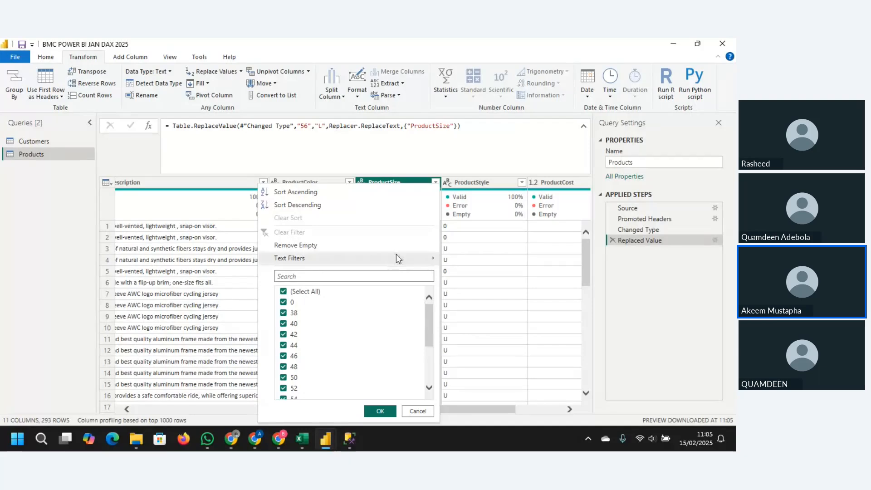
mouse_move(397, 258)
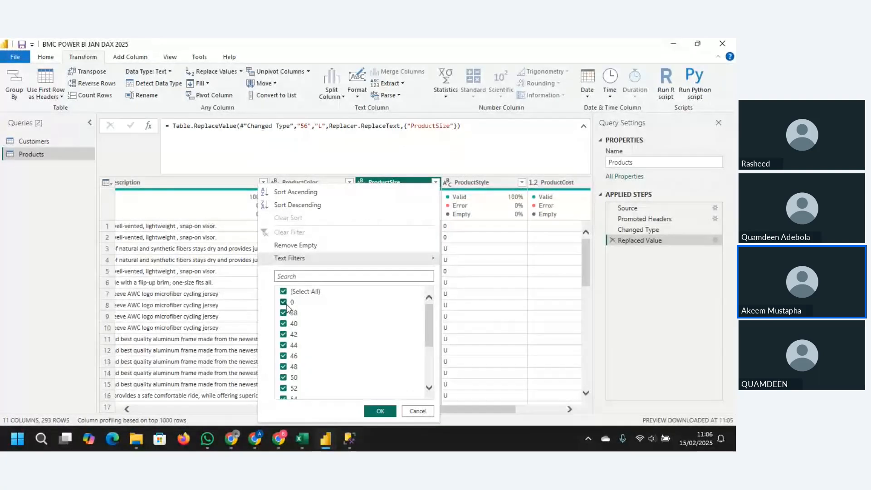
Base the Products query's column profiling on the entire data set
left_click(117, 419)
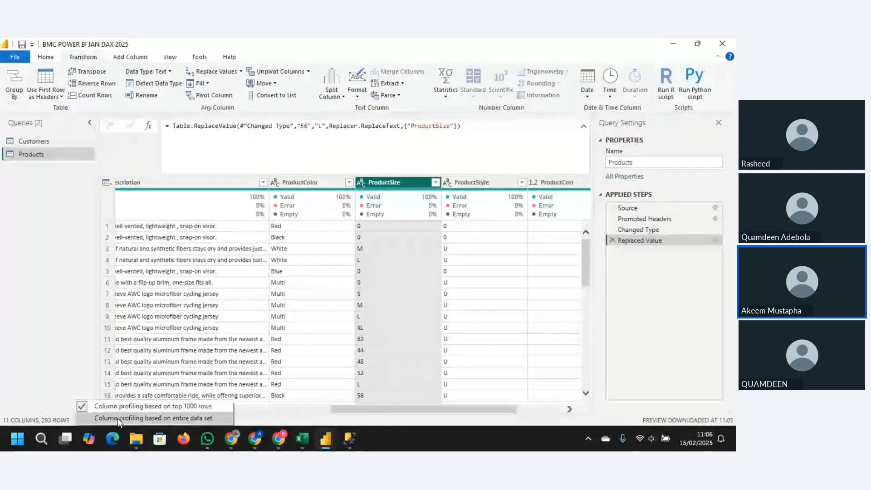
left_click(119, 418)
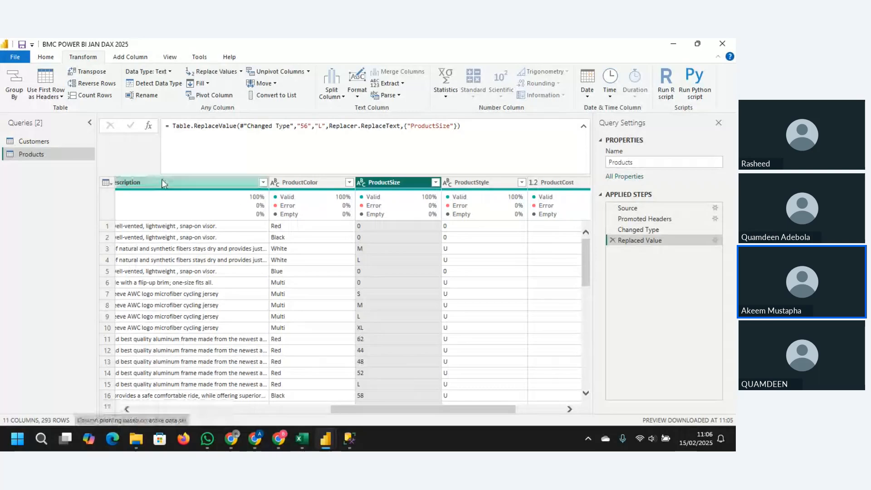
left_click(161, 182)
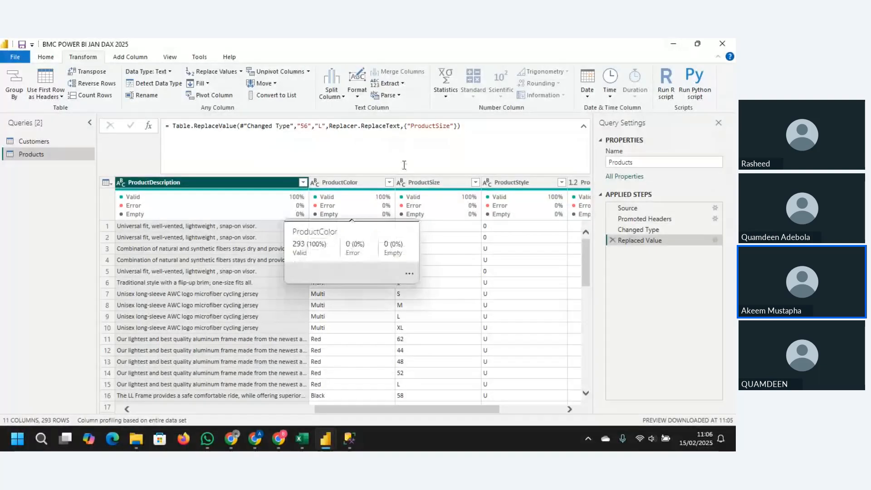
Try to exclude the value 0 from the ProductSize column's filter
left_click(391, 184)
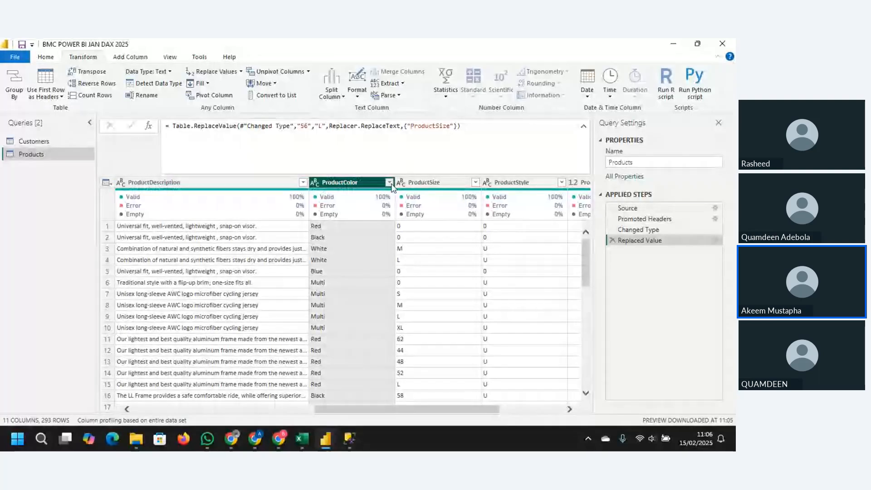
left_click(390, 183)
left_click(456, 183)
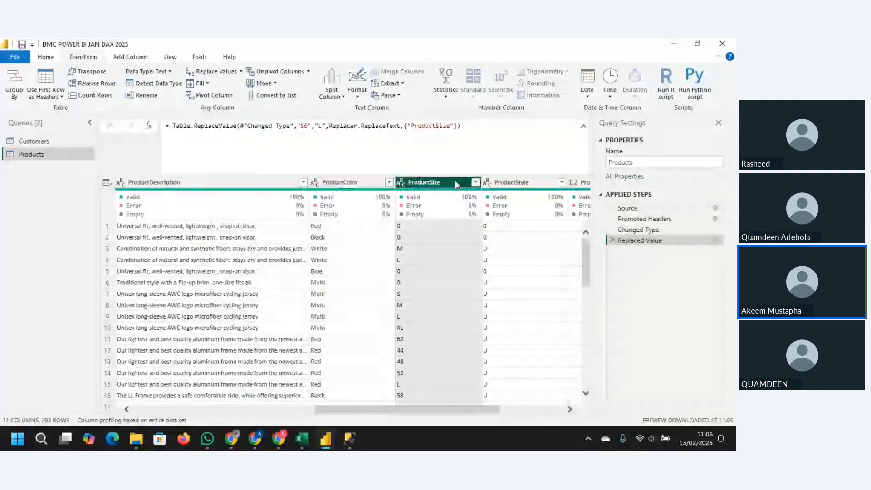
left_click(475, 182)
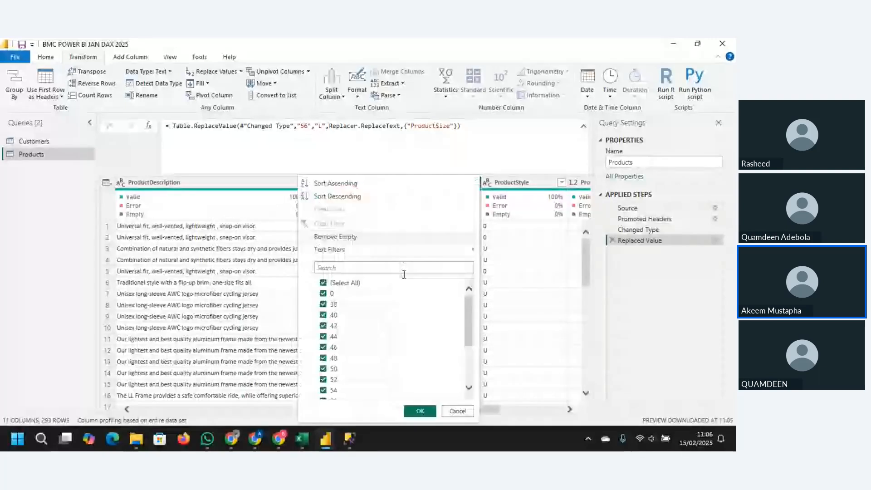
left_click(323, 294)
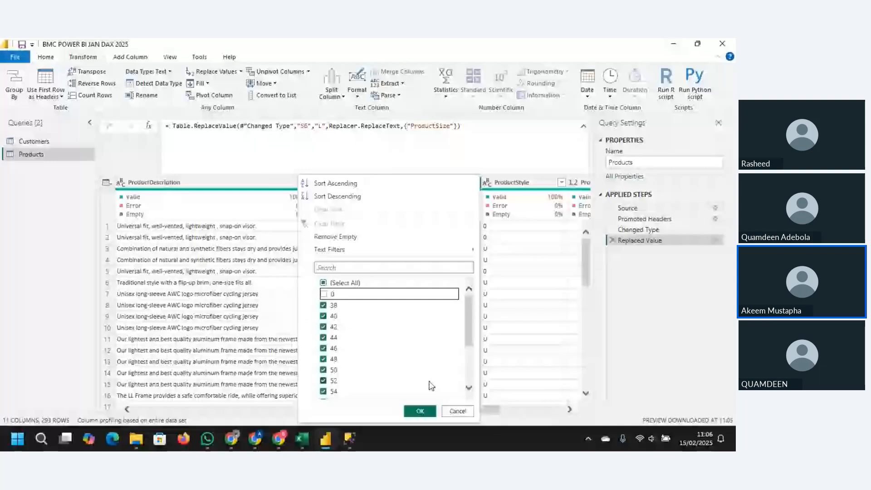
left_click(461, 413)
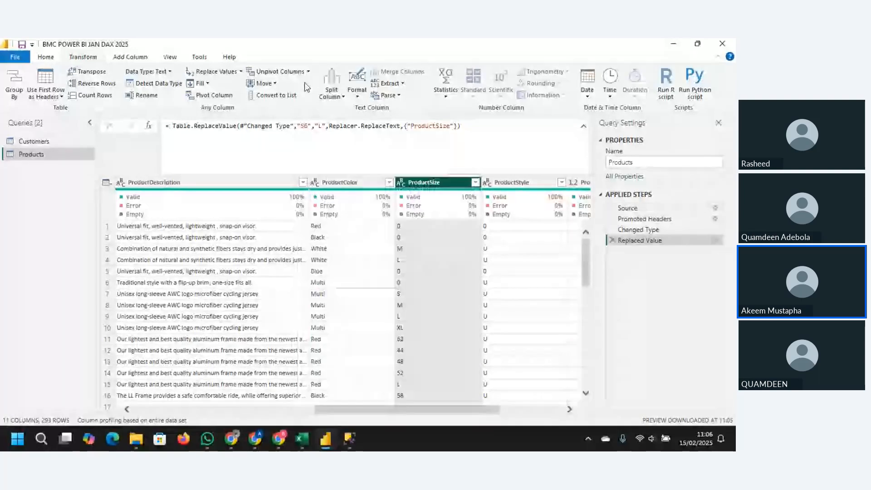
Replace the value 62 with L in the ProductSize column
left_click(216, 72)
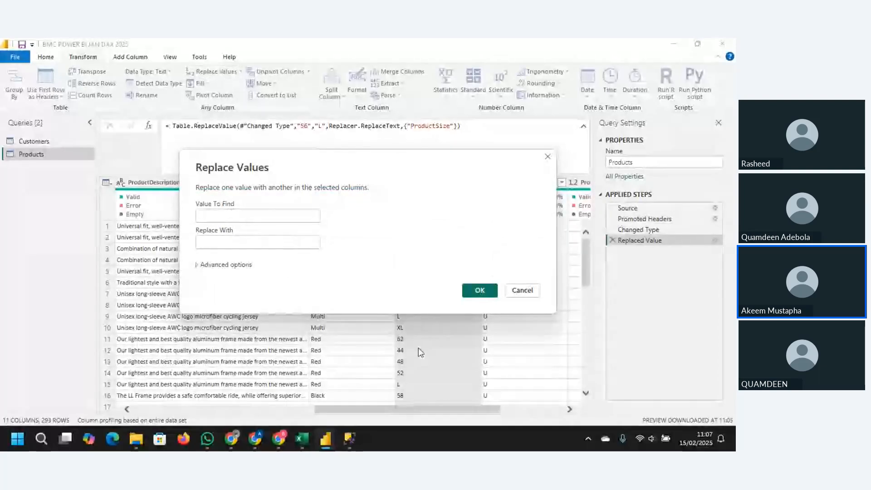
type("62")
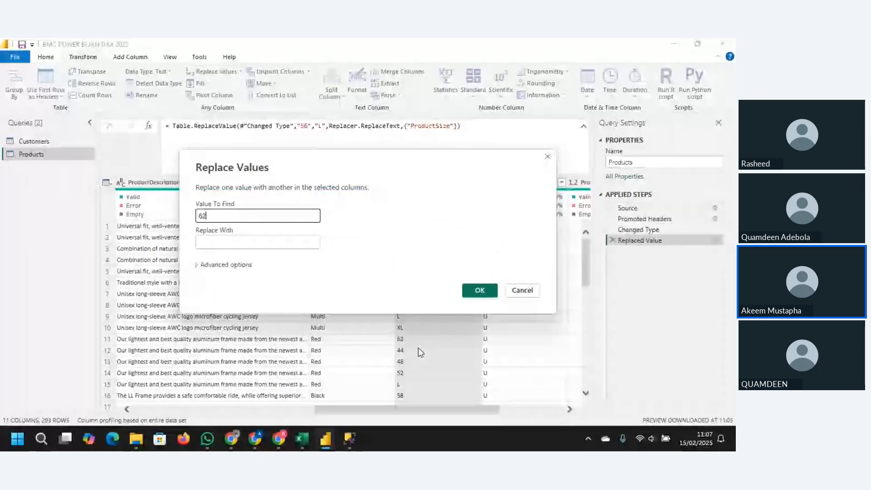
left_click(273, 240)
type("L")
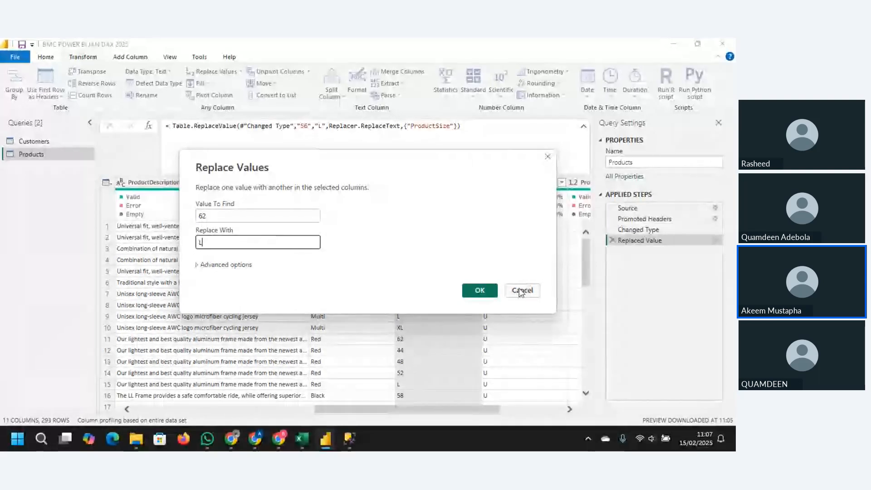
left_click(480, 291)
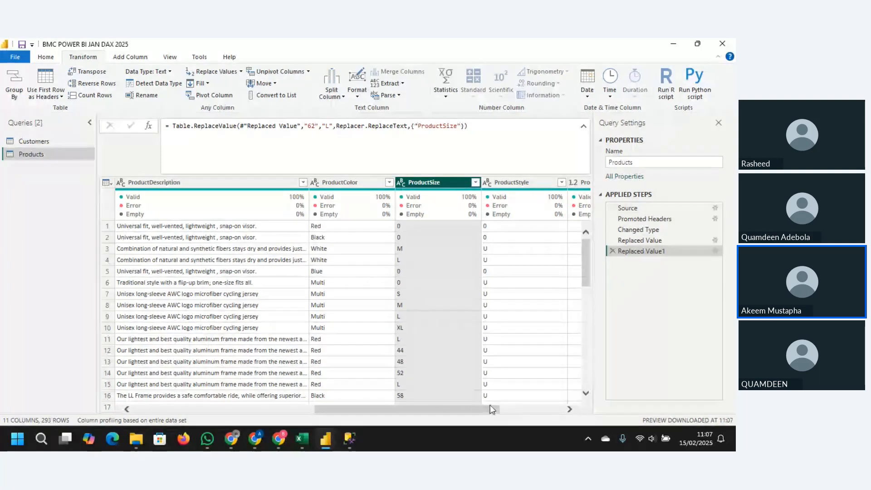
Check the ProductStyle column's distinct values in its filter list
left_click(562, 182)
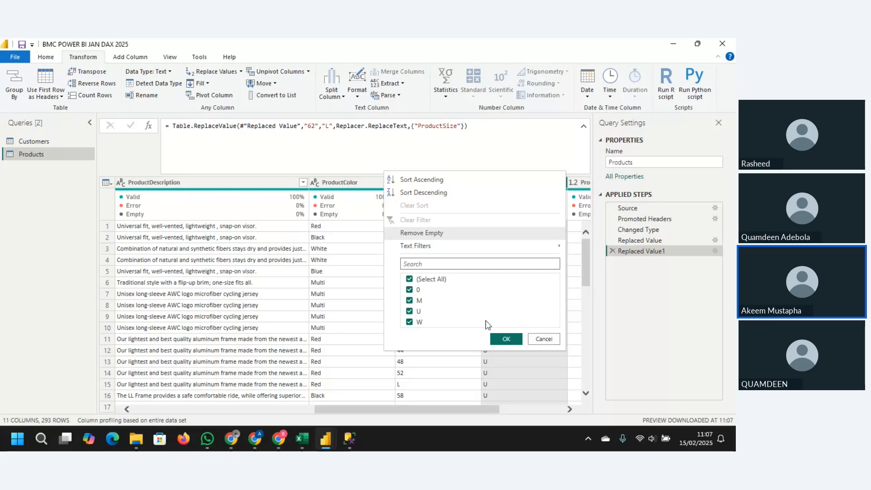
left_click(534, 339)
left_click(530, 410)
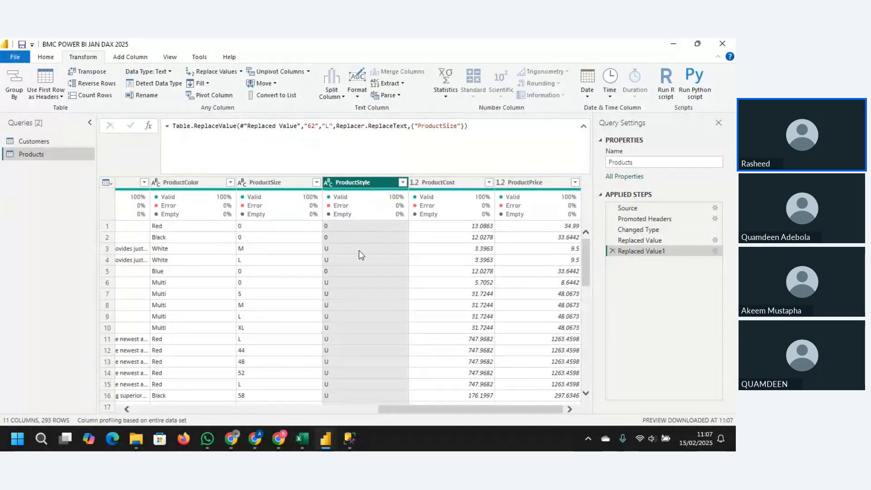
left_click(402, 184)
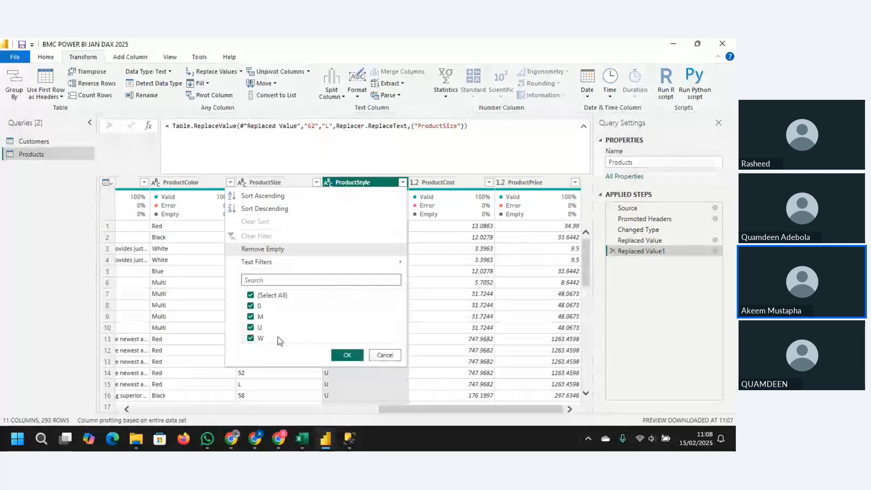
left_click(389, 359)
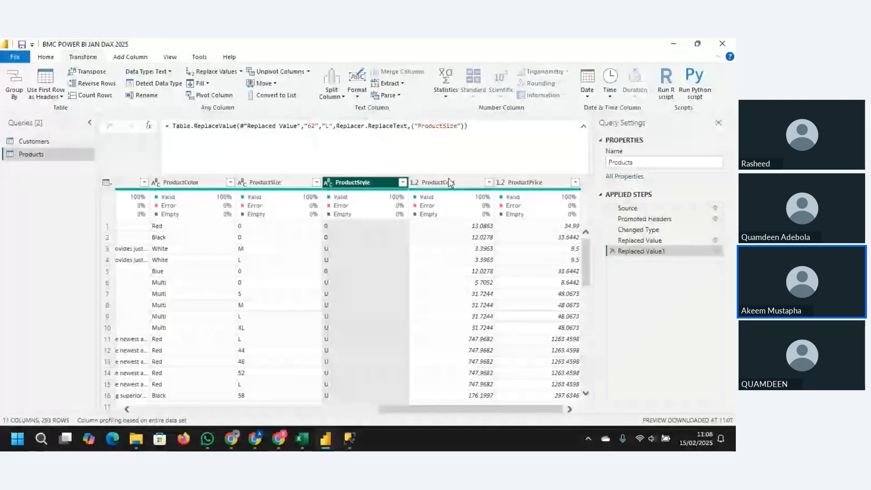
Set the ProductCost column's data type to Fixed decimal number and the ProductPrice column's to Decimal Number
left_click(431, 183)
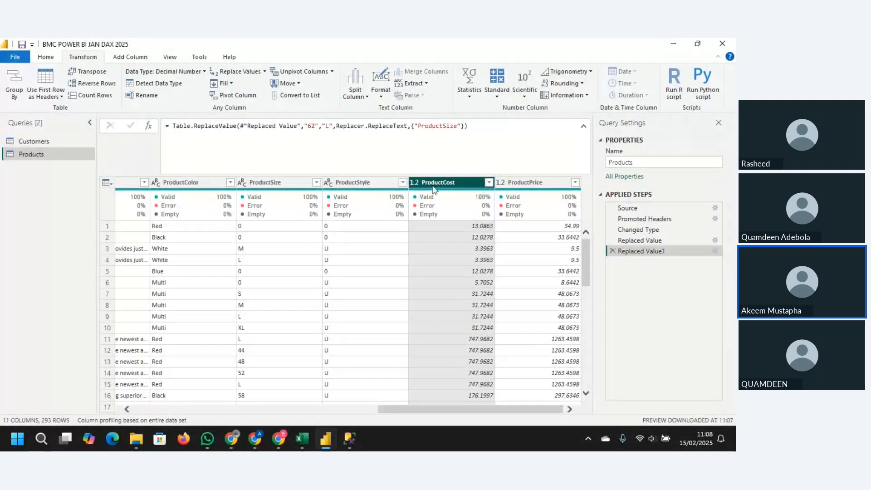
left_click(414, 182)
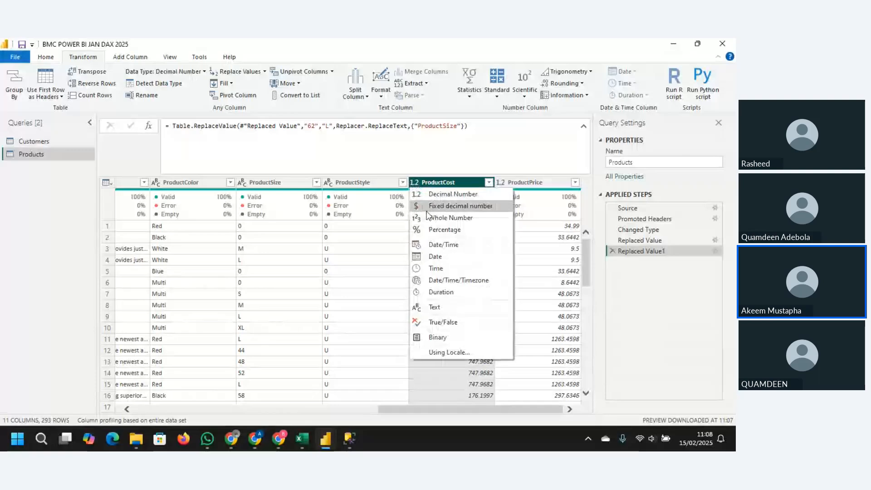
left_click(437, 207)
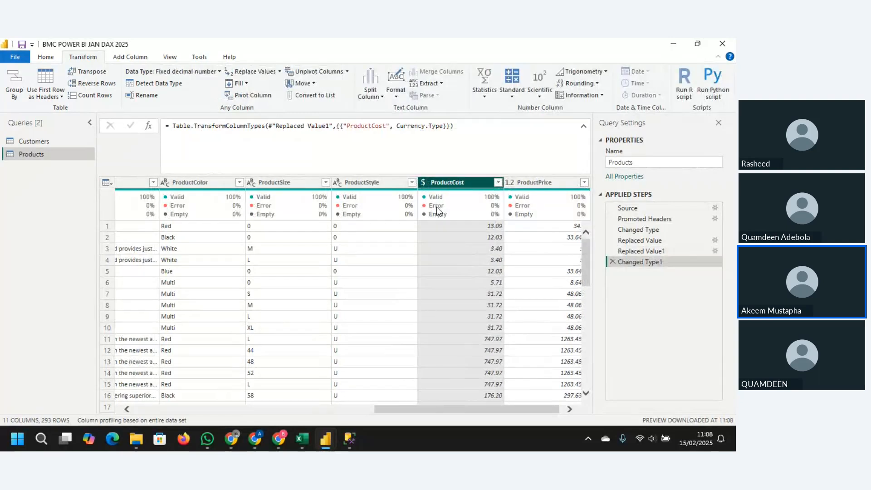
left_click(510, 181)
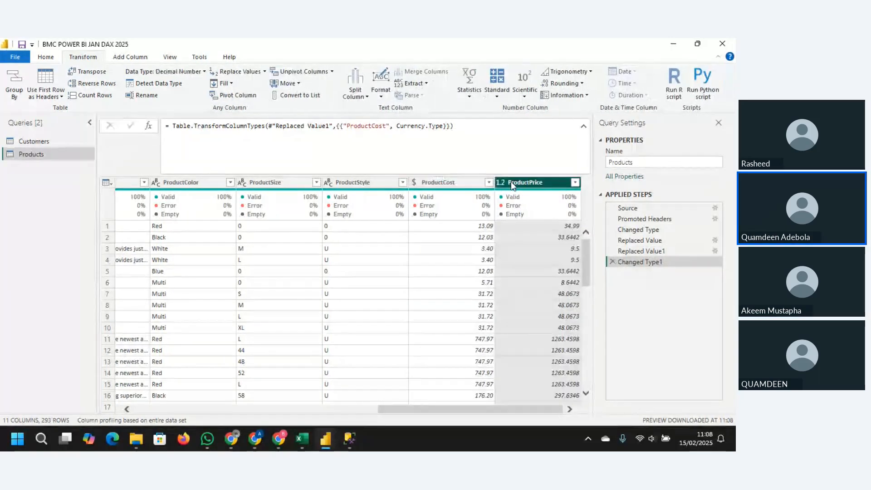
left_click(501, 182)
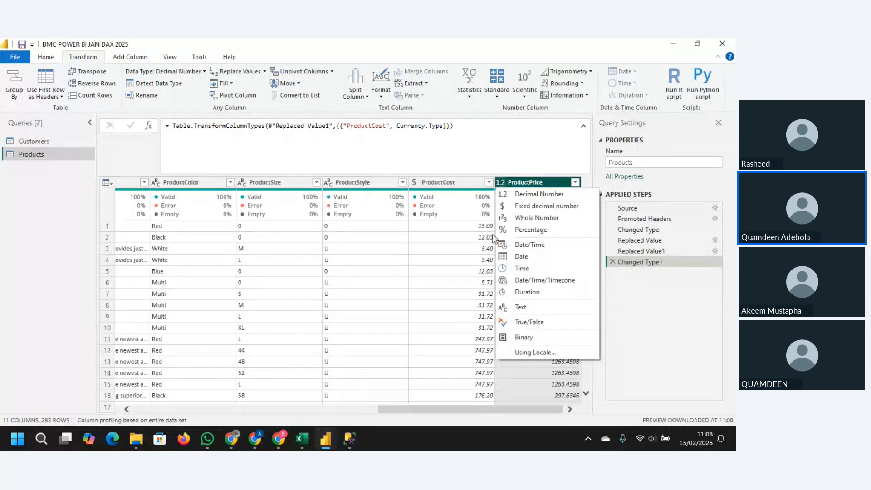
left_click(531, 196)
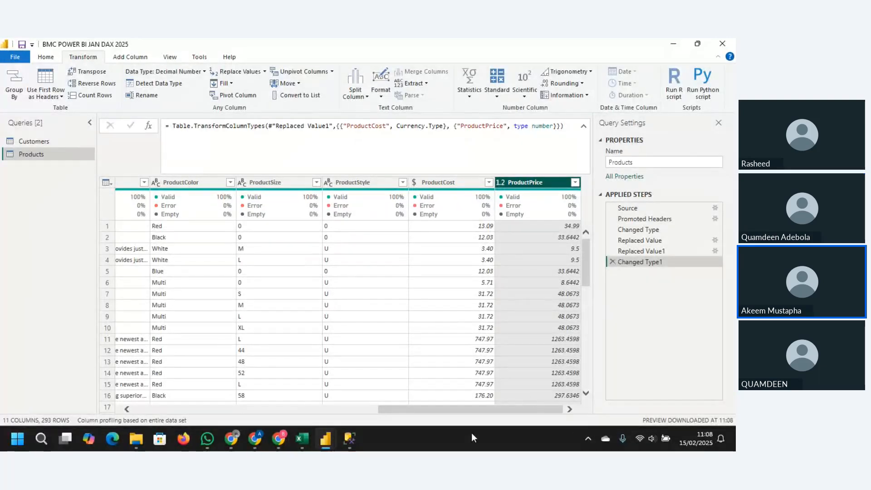
Review the Products columns and read the full text of the first ProductDescription entry
left_click_drag(462, 409, 192, 414)
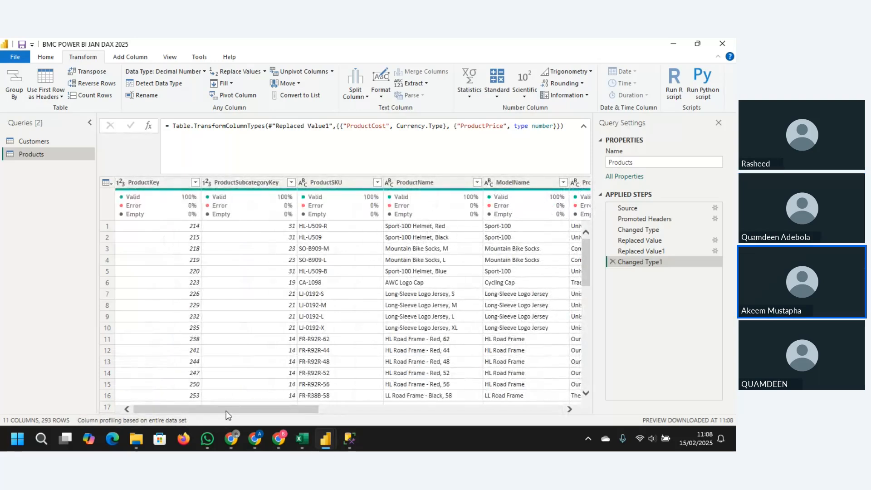
left_click_drag(280, 411, 352, 410)
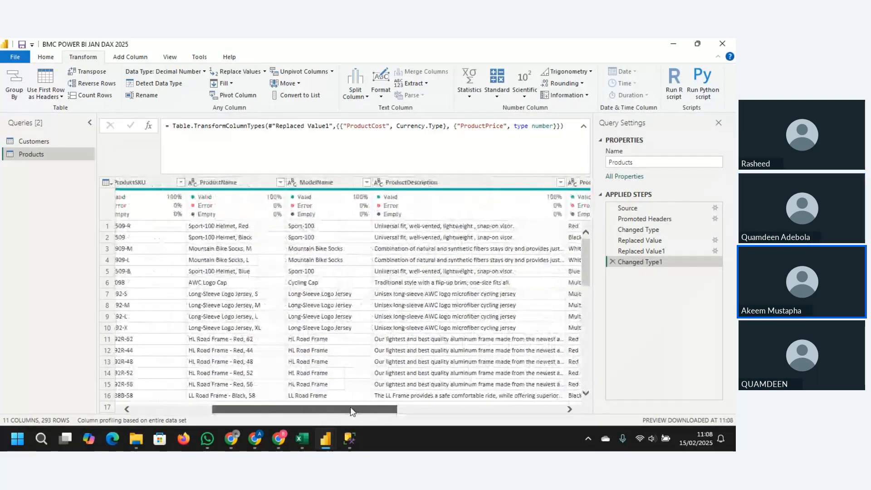
left_click(451, 184)
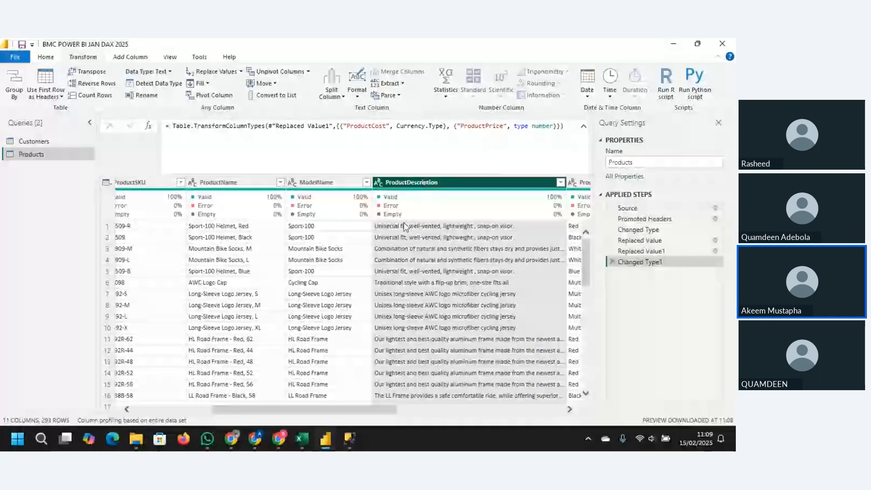
left_click(418, 229)
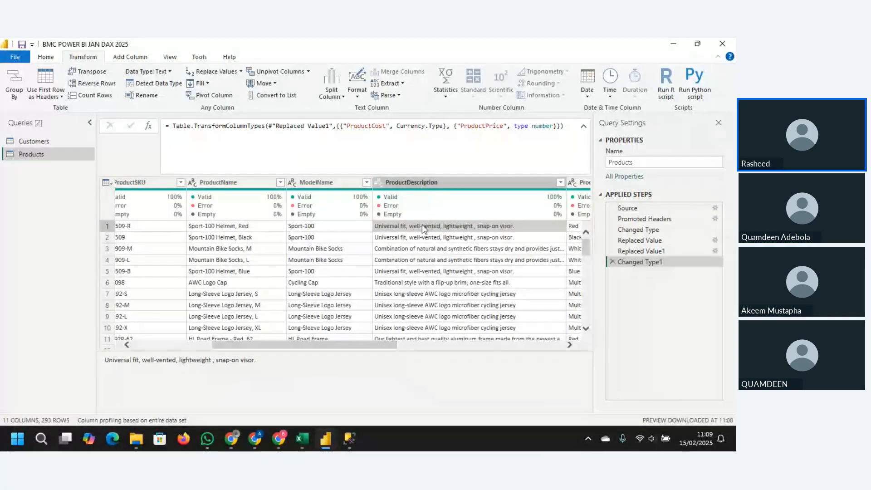
left_click(430, 183)
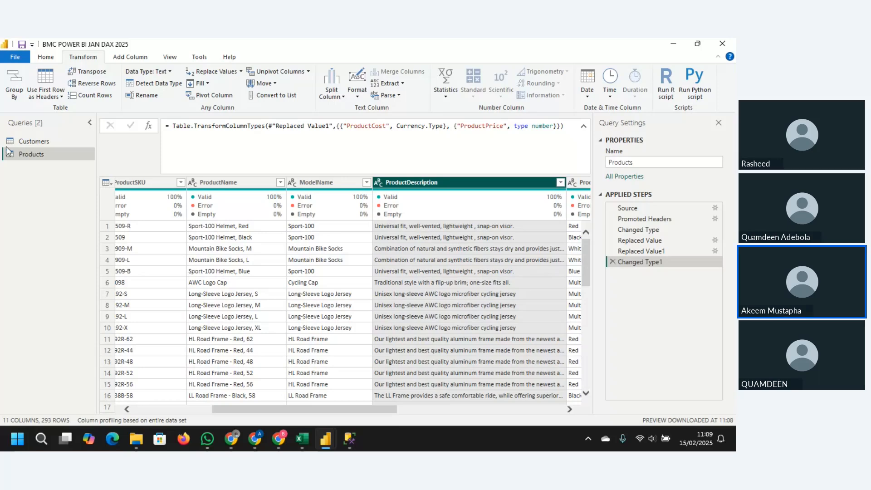
Duplicate the Products query and keep only the ProductDescription, ProductName and ProductKey columns in the copy
right_click(38, 154)
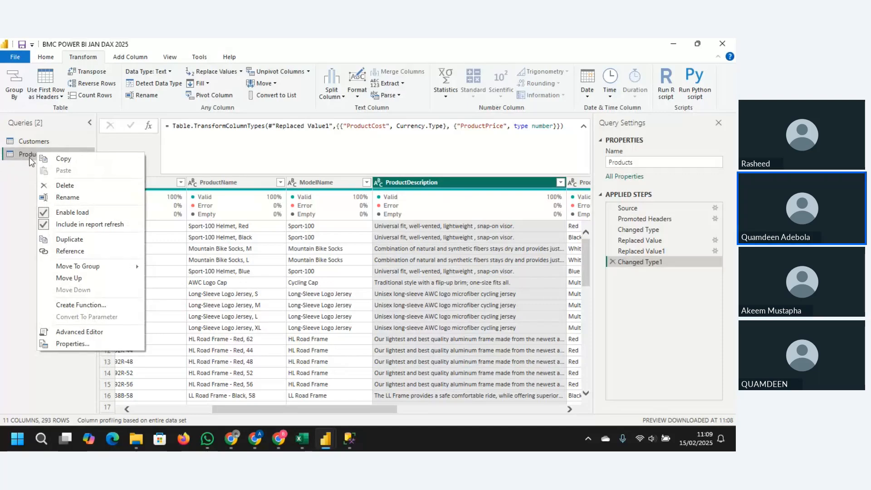
left_click(77, 241)
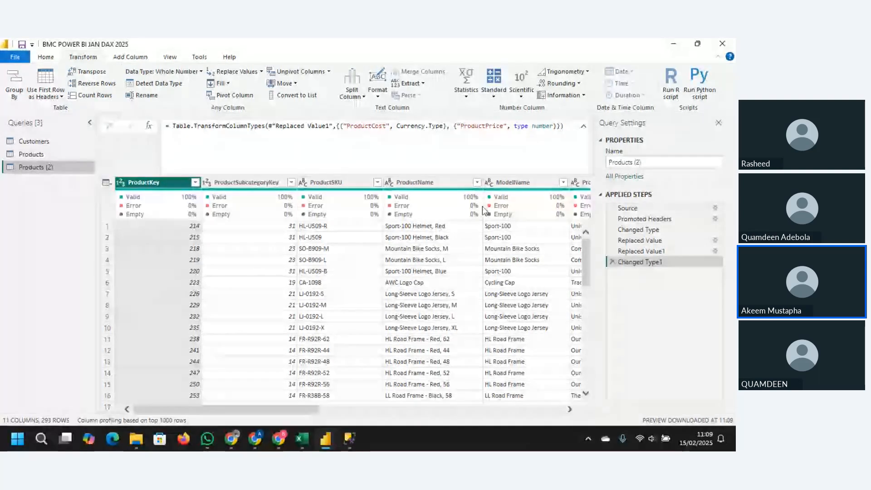
left_click_drag(296, 411, 308, 412)
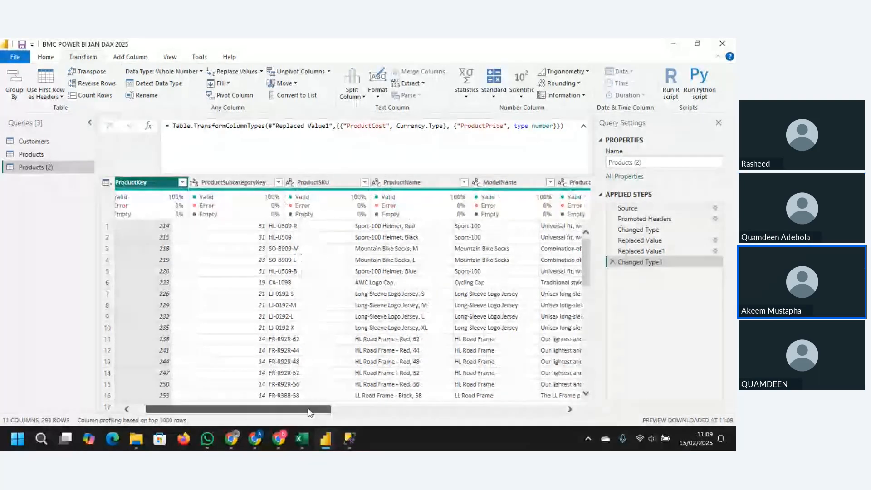
left_click_drag(308, 411, 392, 417)
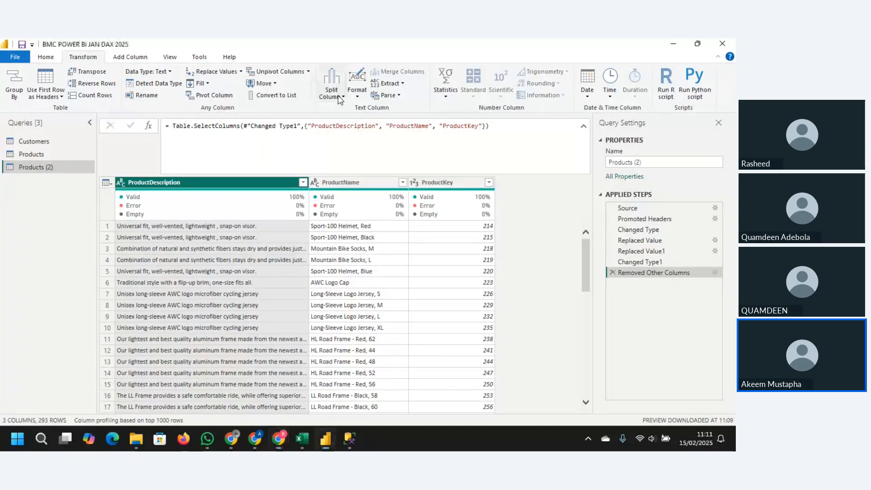
Split the ProductDescription column by 10 characters, once as far right as possible, and delete the type-change step that follows the split
left_click(339, 99)
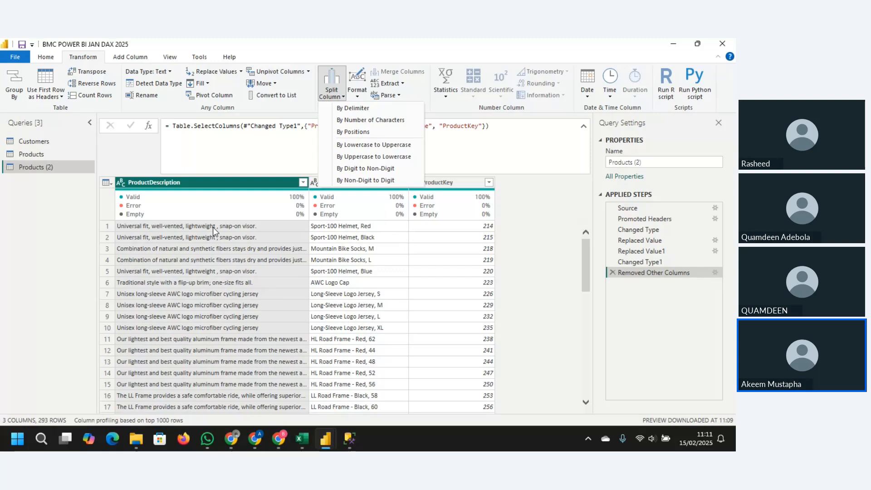
left_click(358, 119)
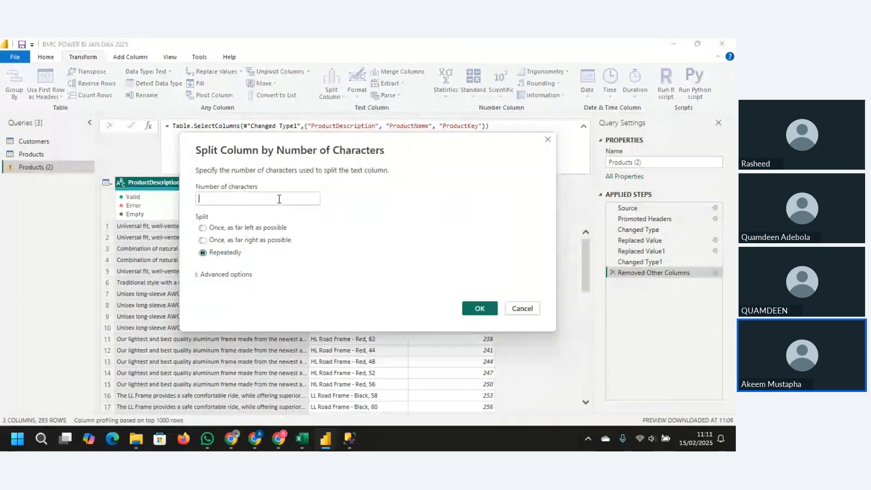
type("10")
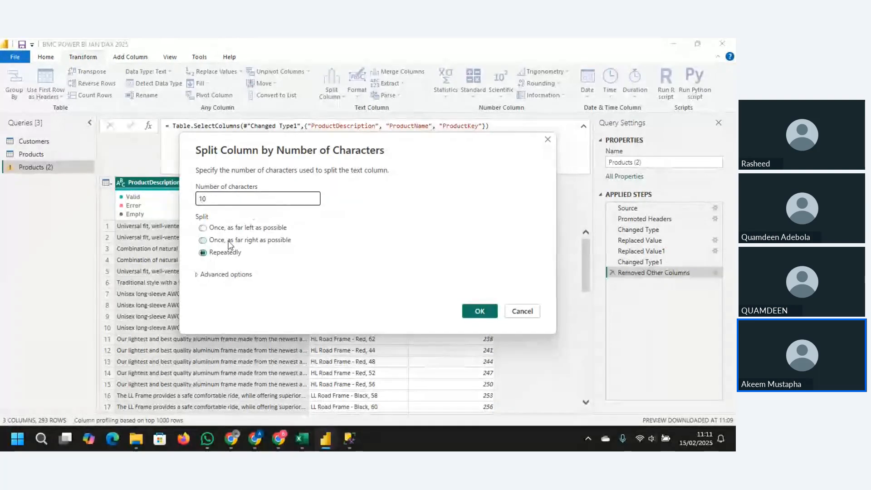
left_click(228, 240)
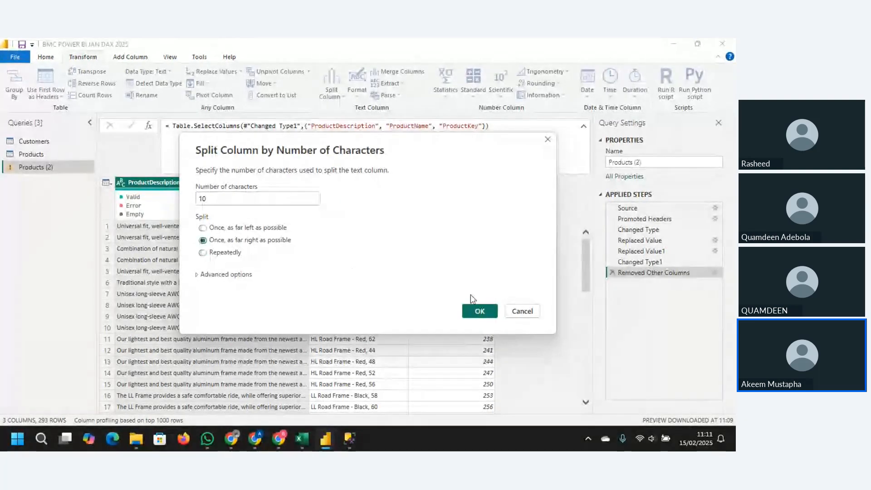
left_click(478, 312)
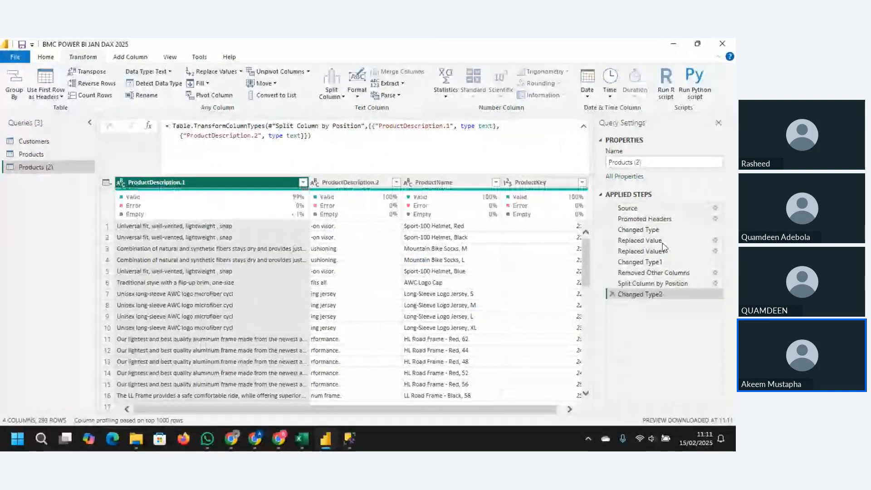
left_click(612, 294)
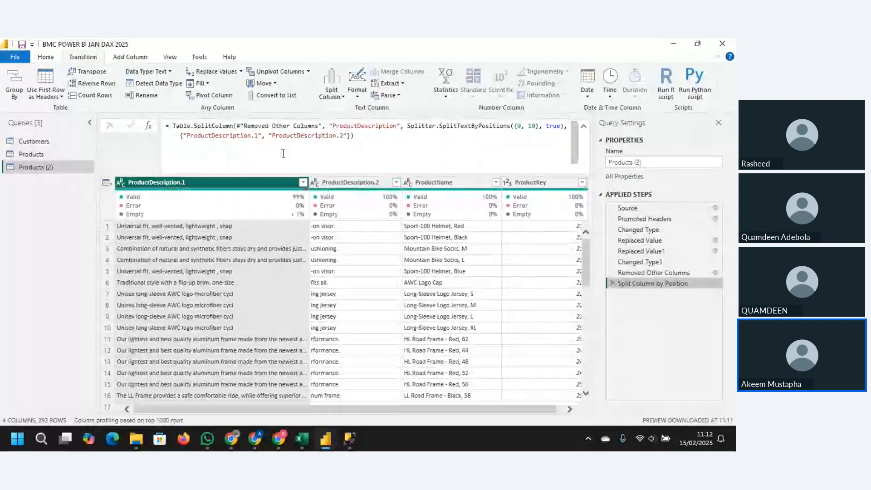
Split the ProductDescription.1 column by the comma delimiter at each occurrence
left_click(343, 103)
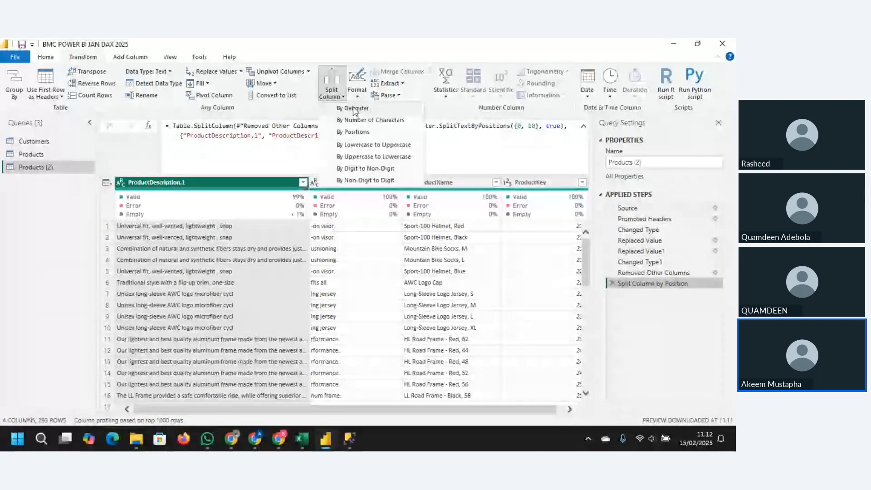
left_click(358, 111)
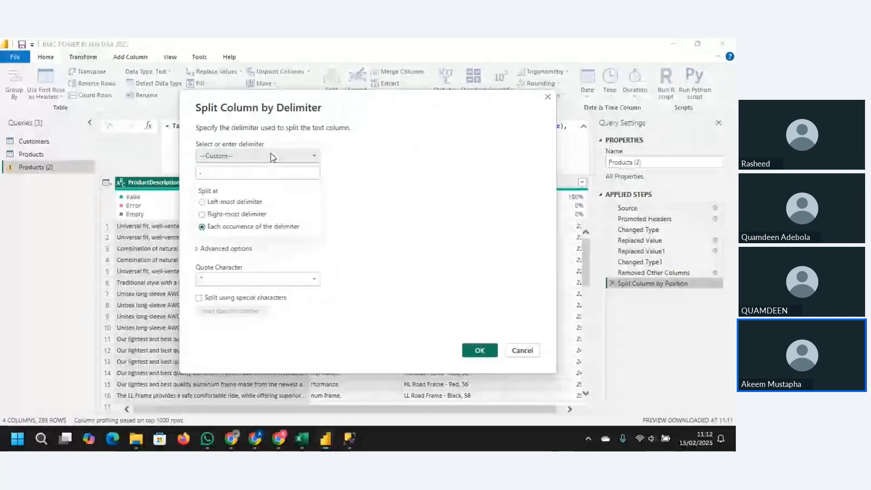
left_click(244, 156)
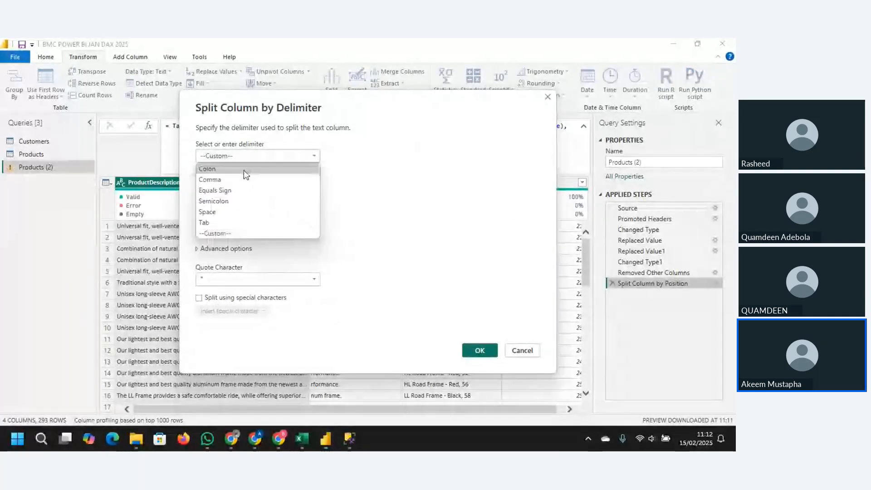
left_click(244, 179)
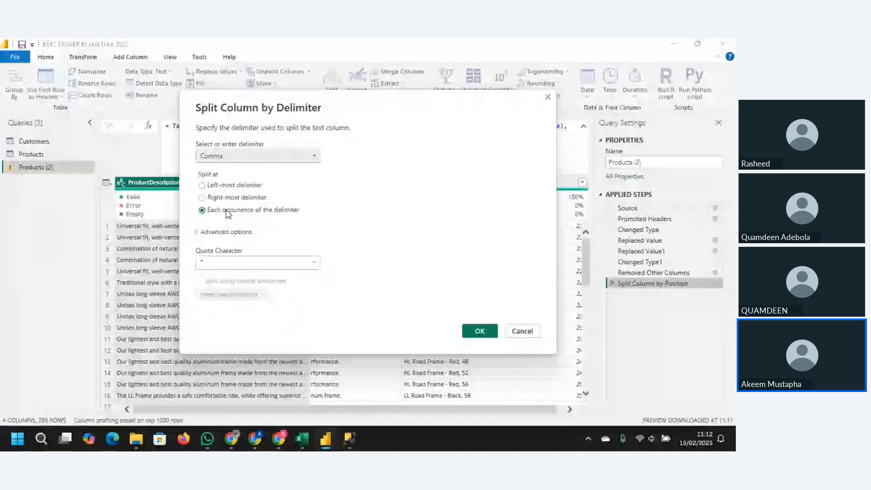
left_click(474, 331)
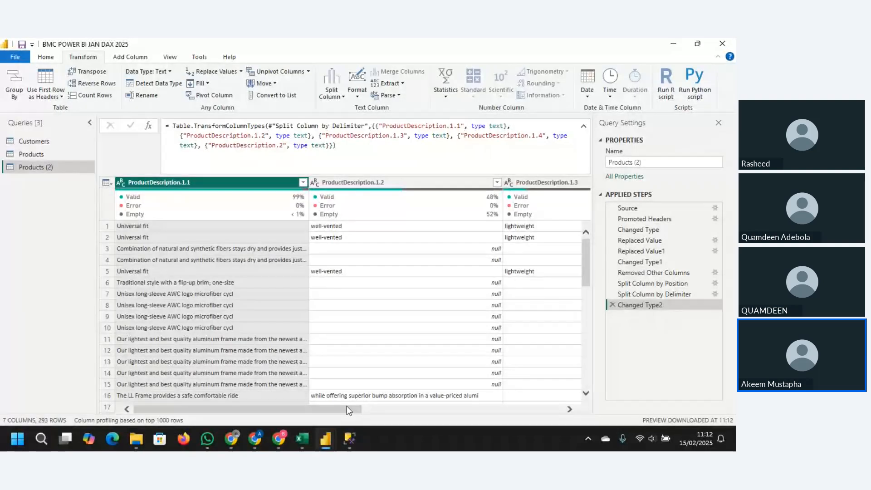
Review the columns produced by the comma split and delete the Changed Type2 step
left_click_drag(346, 408, 573, 398)
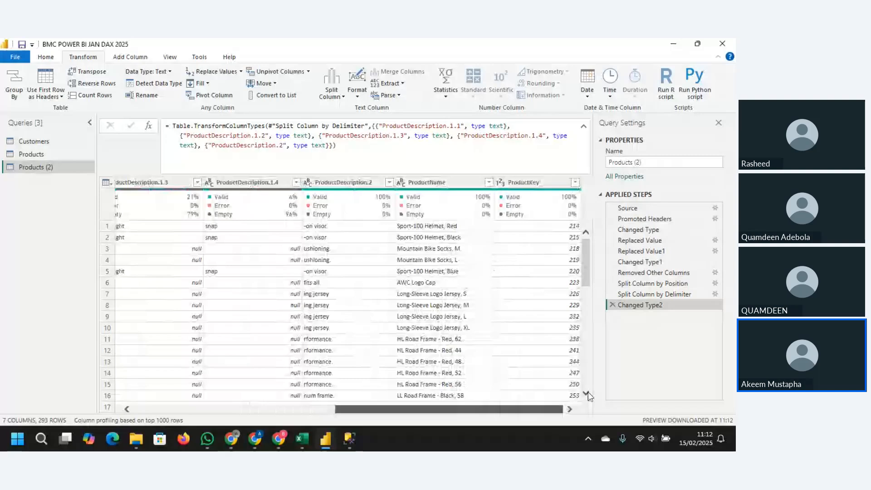
left_click(347, 181)
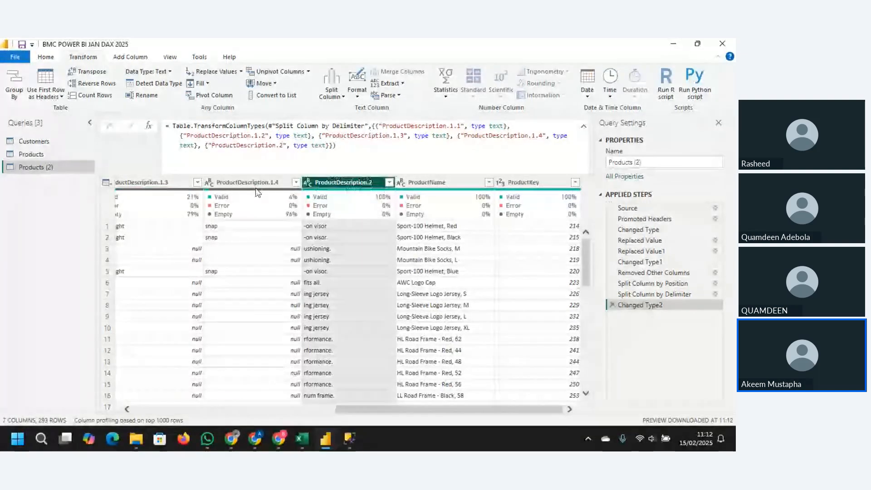
left_click(249, 185)
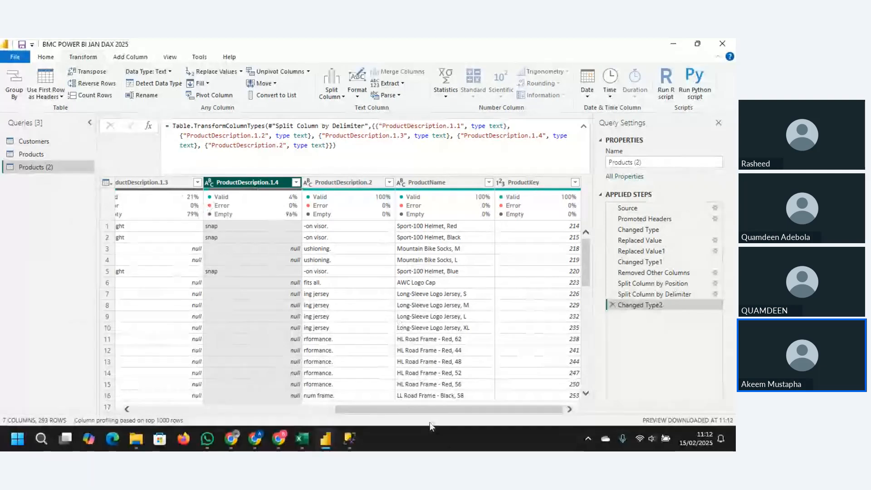
left_click_drag(424, 409, 363, 418)
left_click_drag(350, 413, 152, 419)
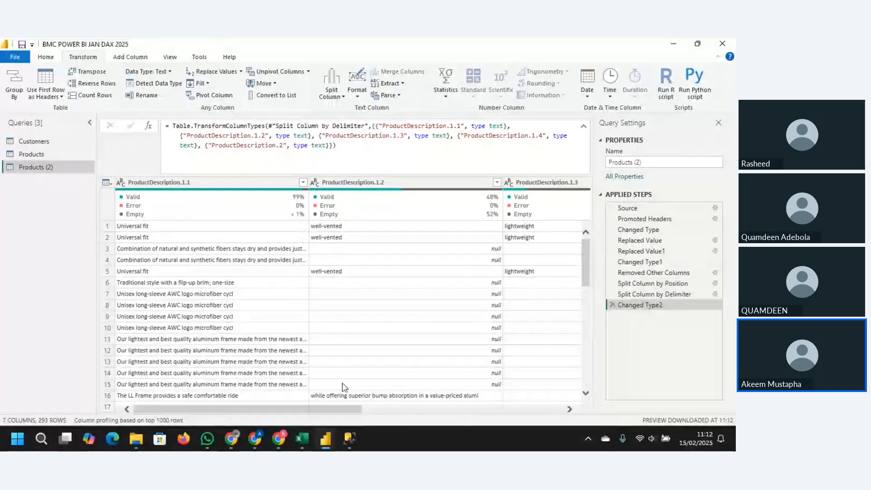
left_click(612, 305)
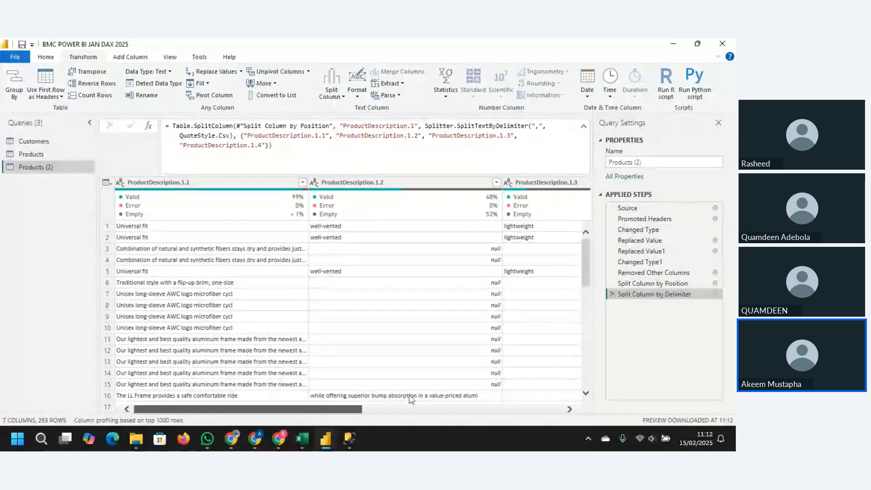
Inspect the split description columns, then delete the Split Column by Position and Split Column by Delimiter steps from the Products (2) query
left_click_drag(409, 395, 614, 382)
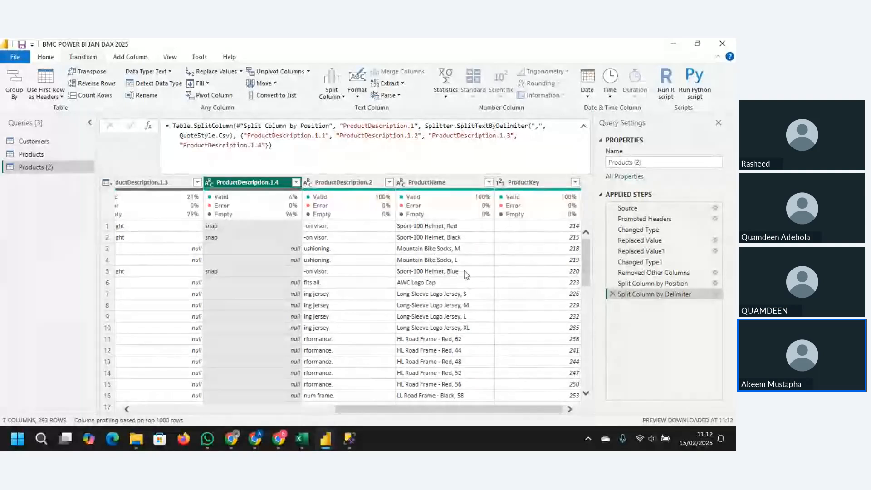
left_click(427, 226)
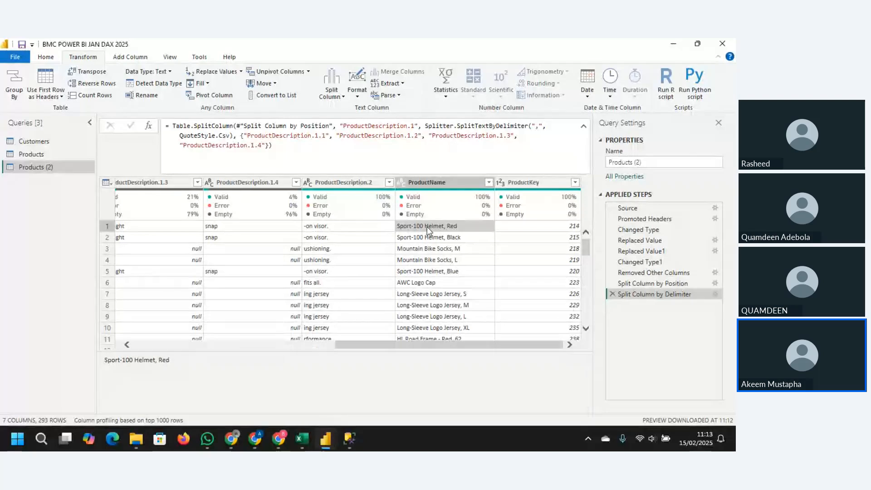
left_click(568, 229)
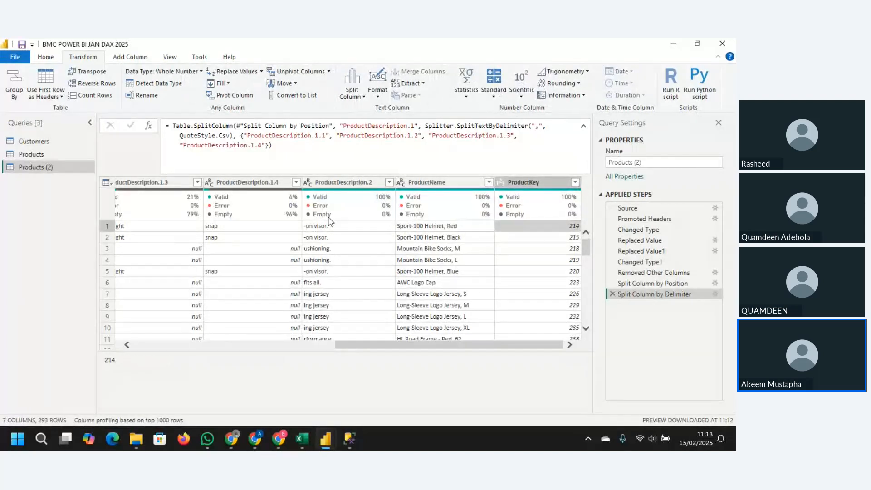
left_click(336, 182)
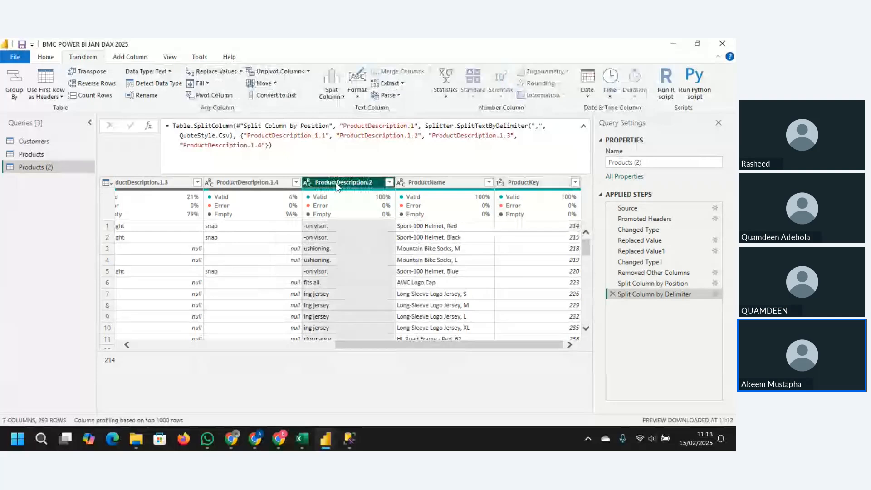
left_click(320, 228)
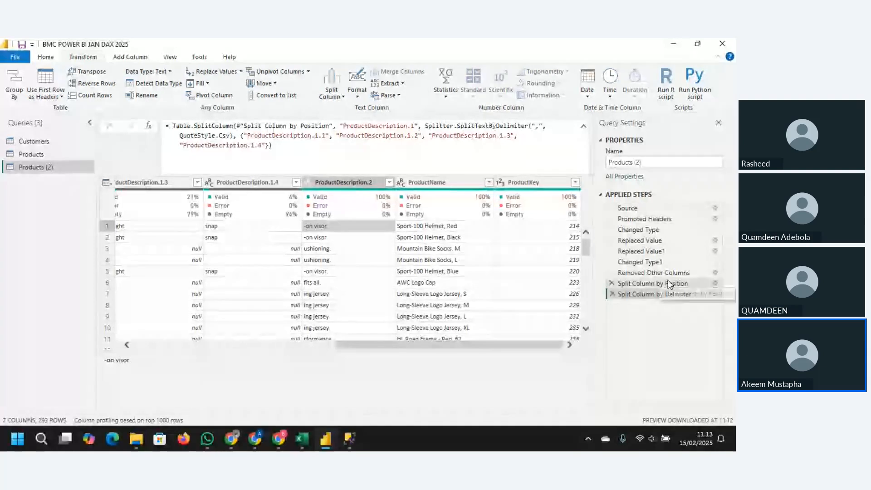
left_click(613, 286)
left_click(471, 261)
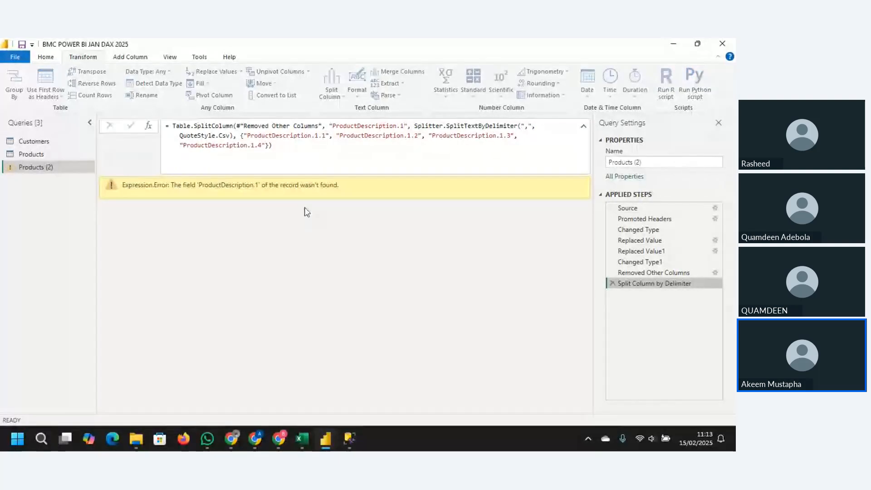
left_click(613, 284)
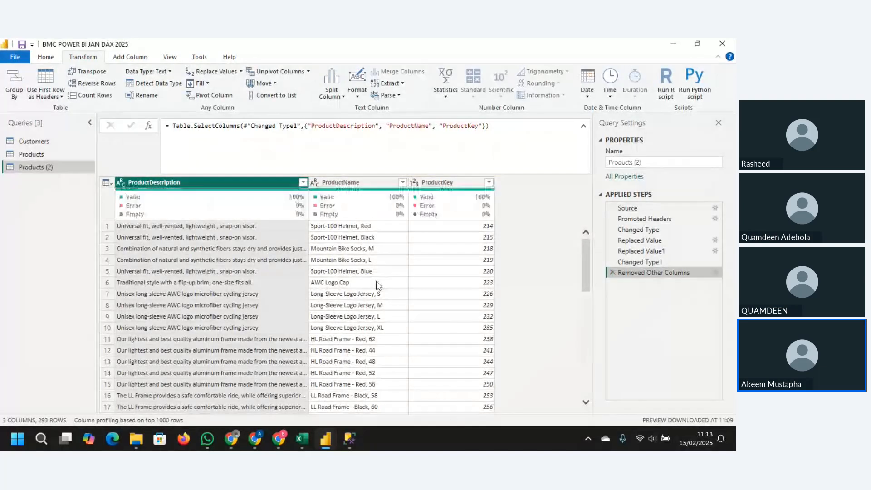
Split the original ProductDescription column by comma at each occurrence of the delimiter and review the resulting columns
left_click(337, 97)
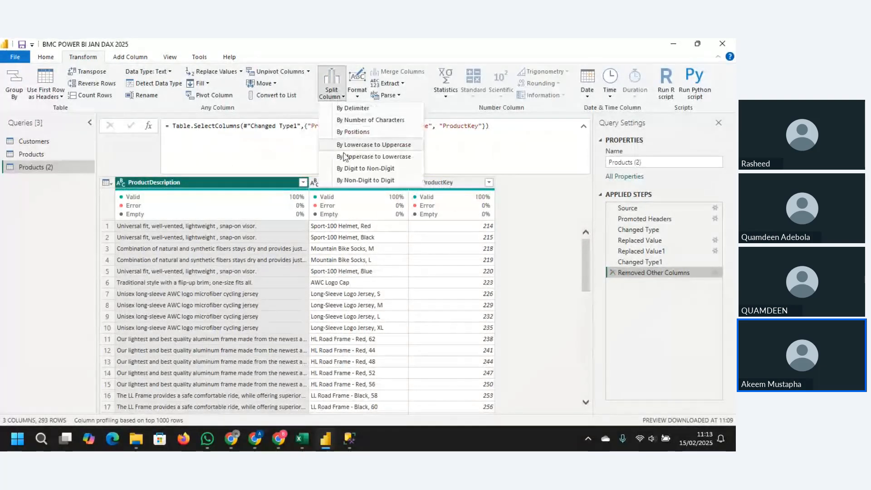
left_click(353, 108)
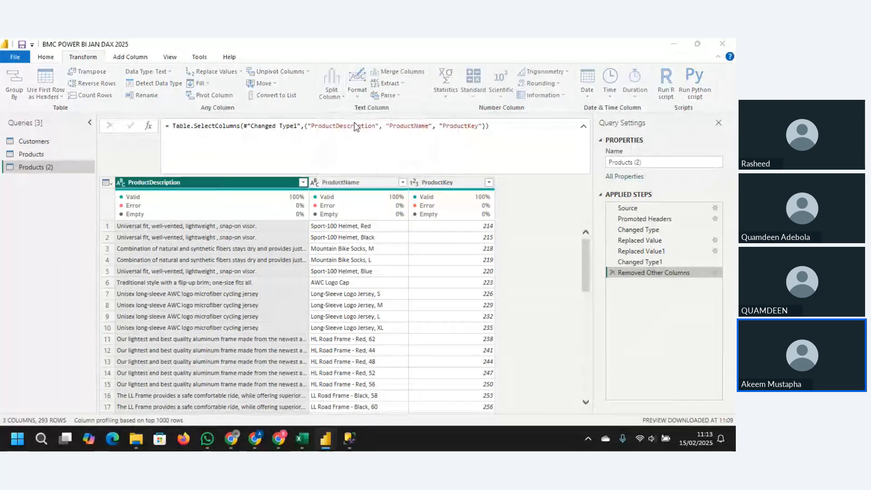
left_click(301, 157)
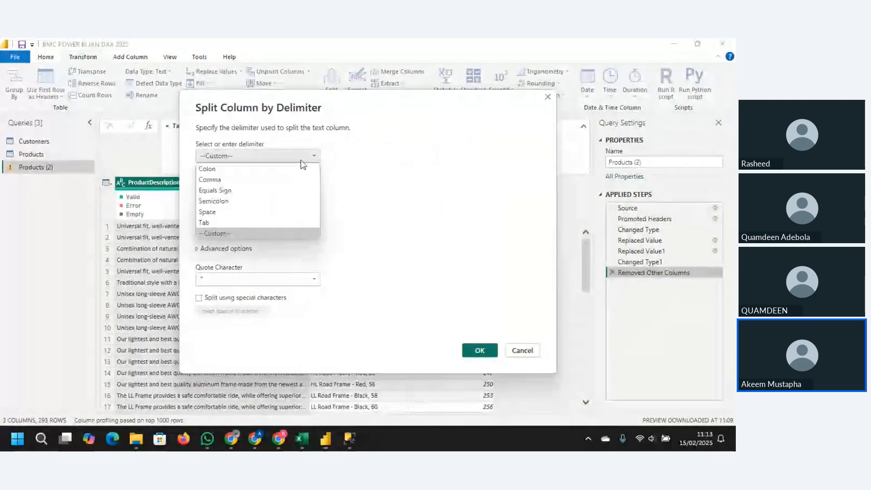
left_click(263, 155)
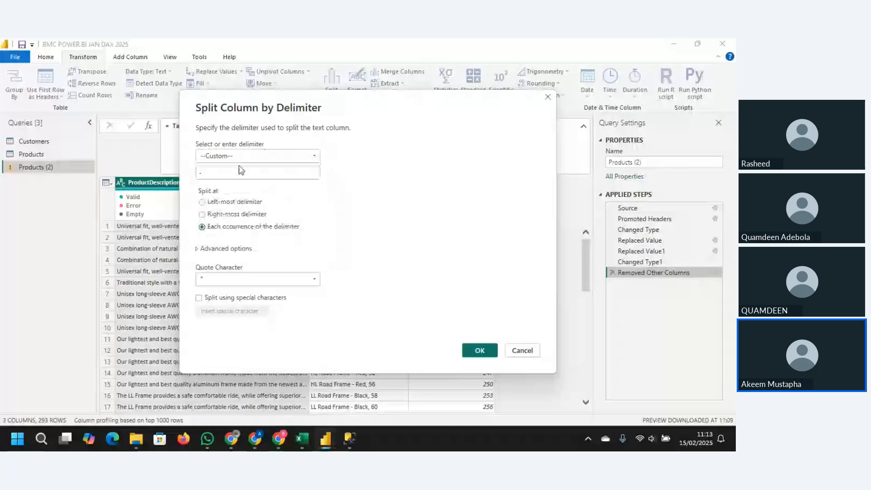
left_click(227, 283)
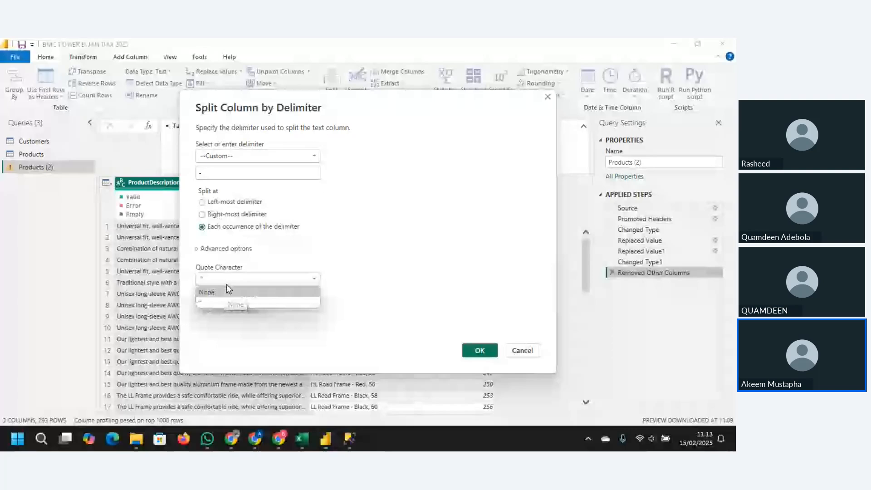
left_click(261, 169)
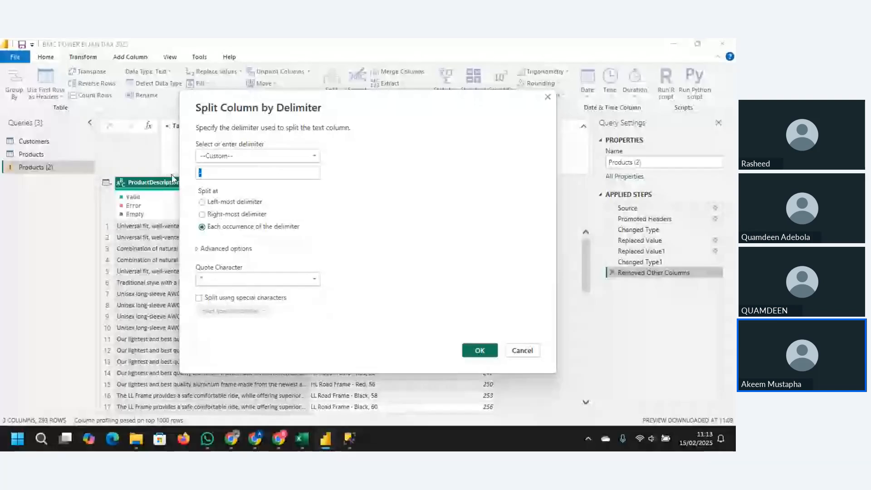
type(",")
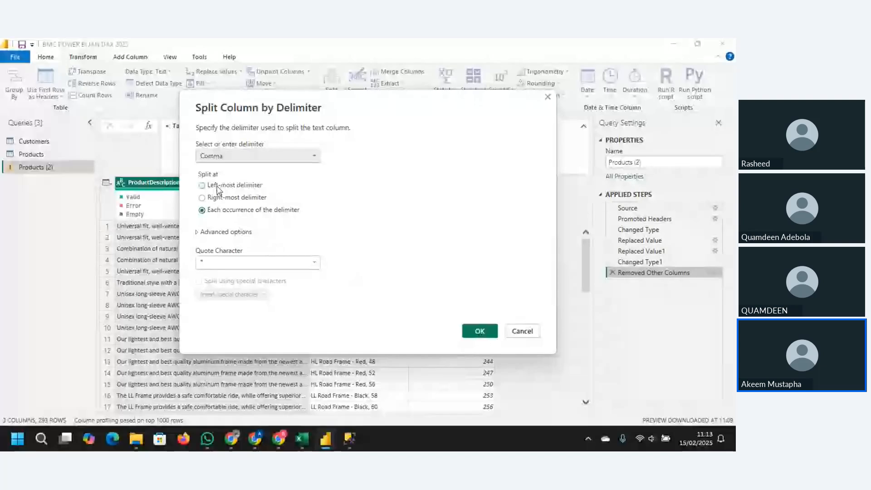
left_click(202, 185)
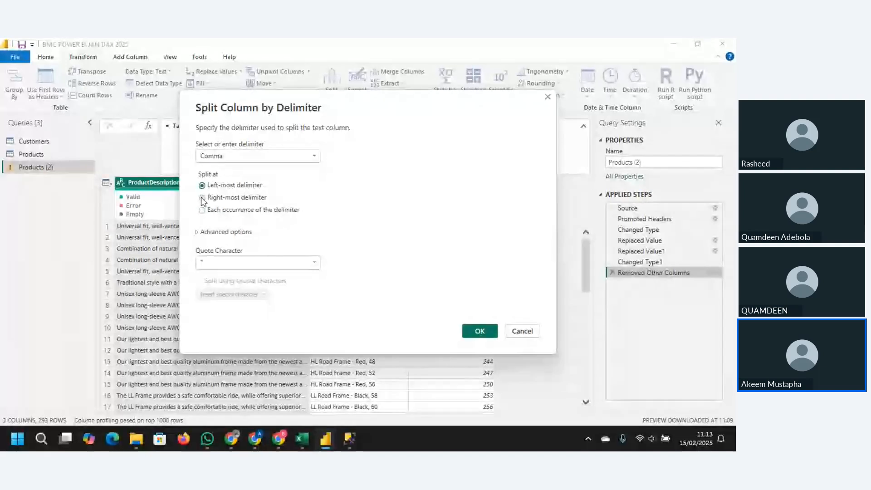
left_click(202, 198)
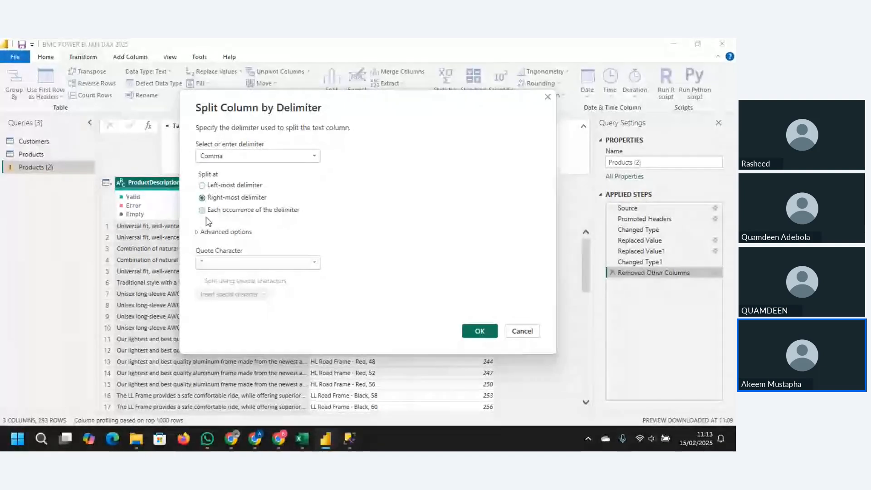
left_click(202, 210)
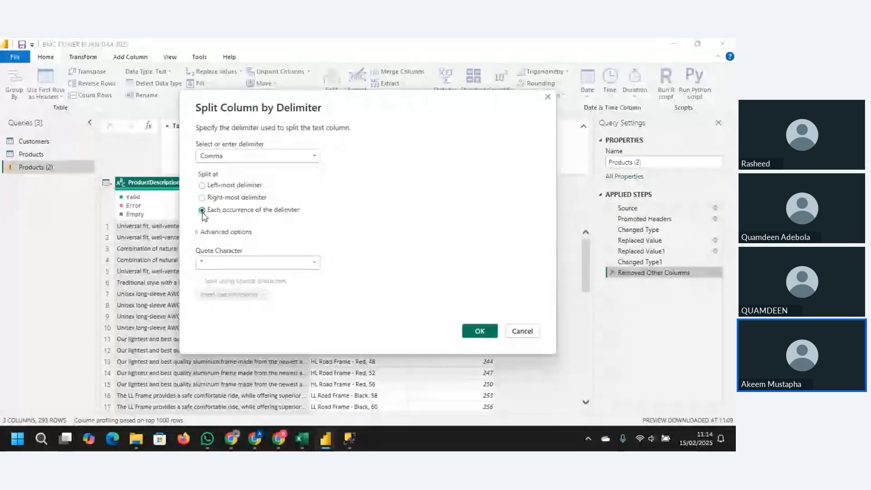
left_click(478, 331)
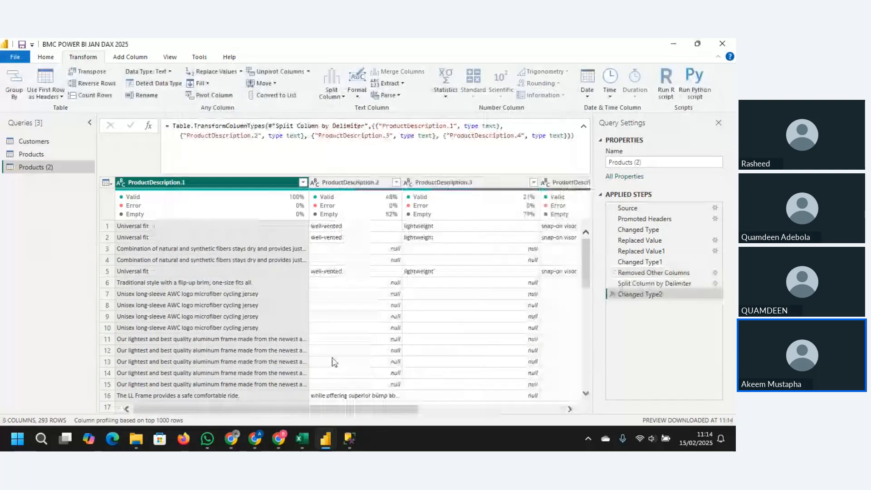
left_click_drag(357, 409, 503, 402)
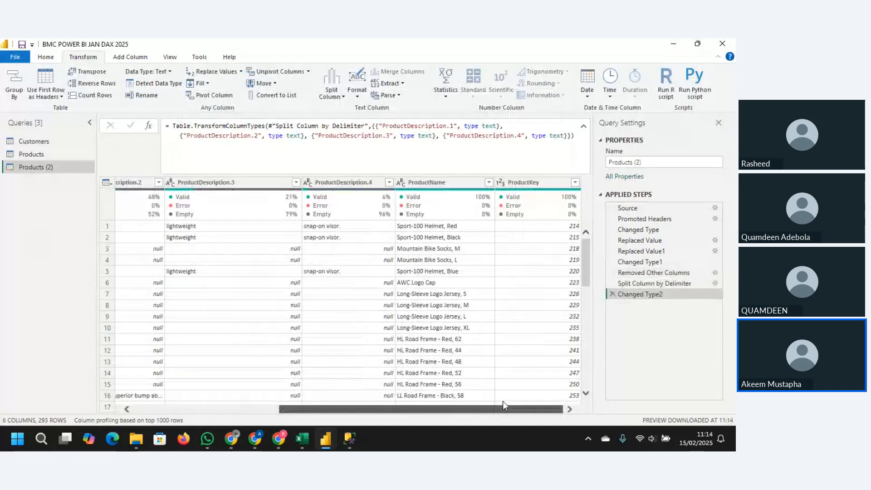
Examine the first product's values across the ProductName column and the four split ProductDescription columns
left_click(491, 402)
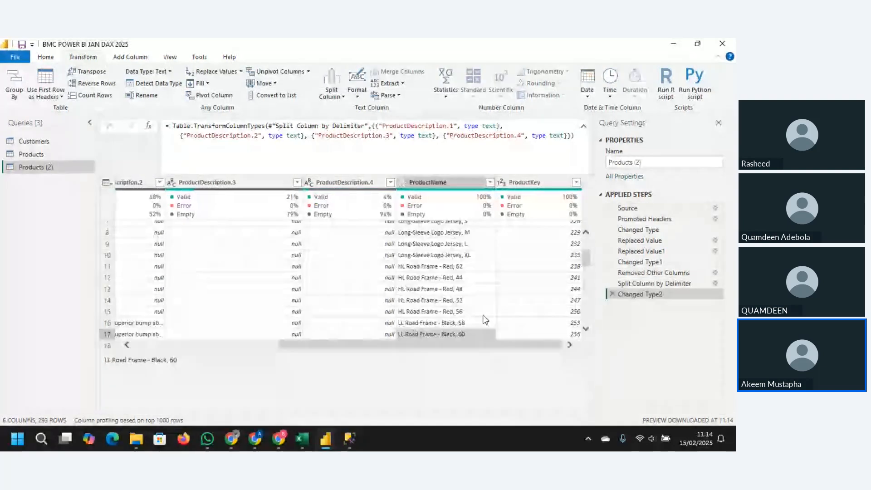
scroll(499, 295, "up", 3)
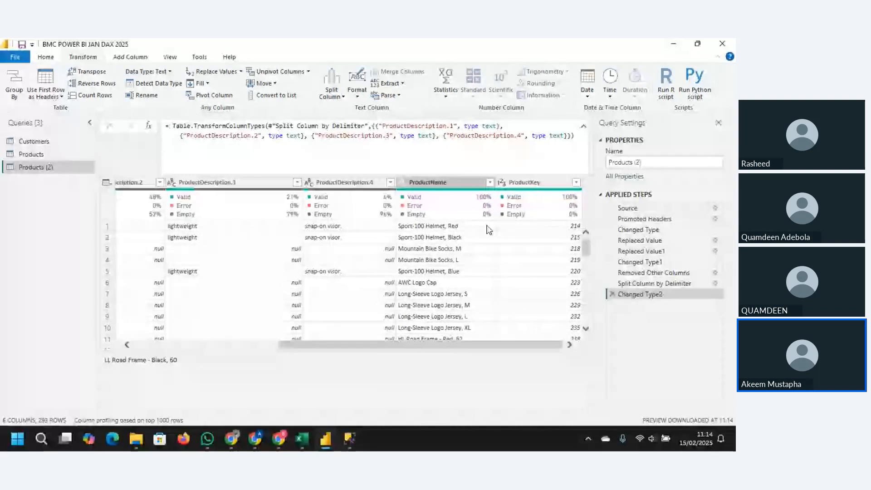
left_click(487, 229)
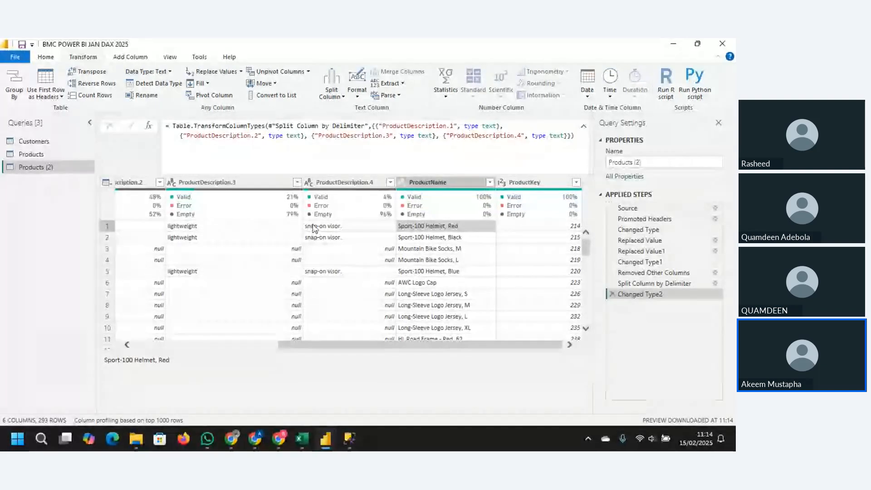
left_click(320, 226)
left_click(233, 230)
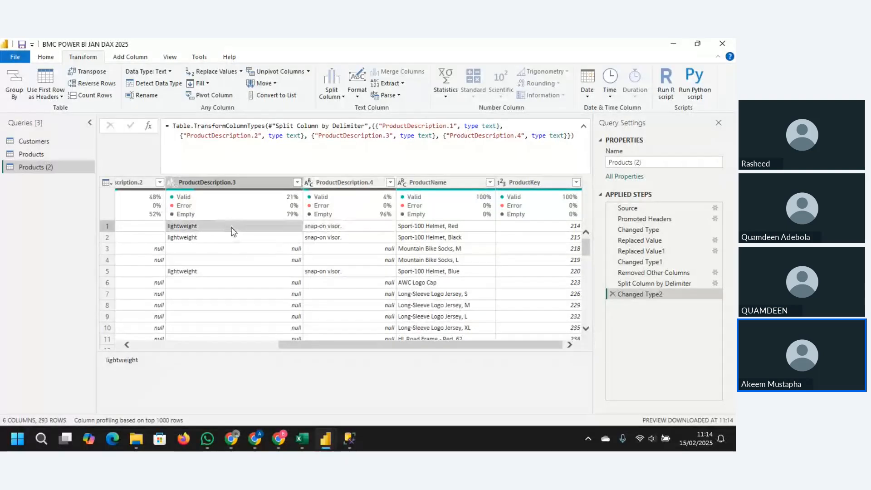
key("Left")
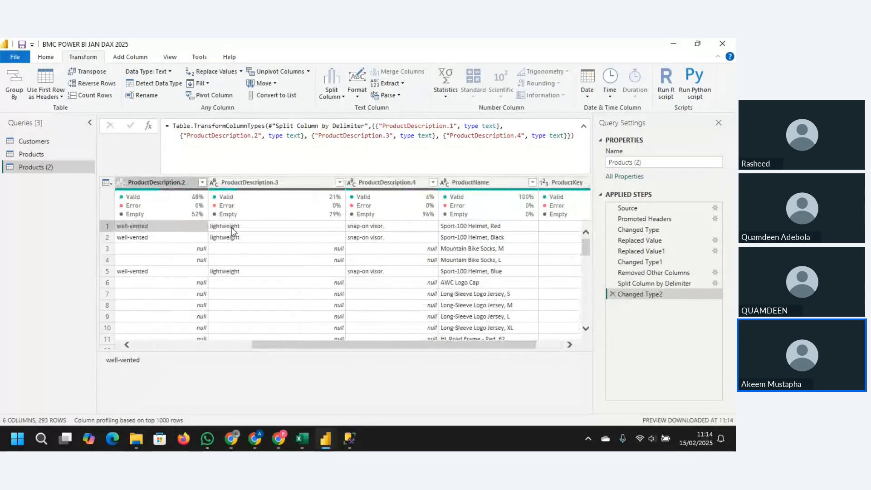
key("Left")
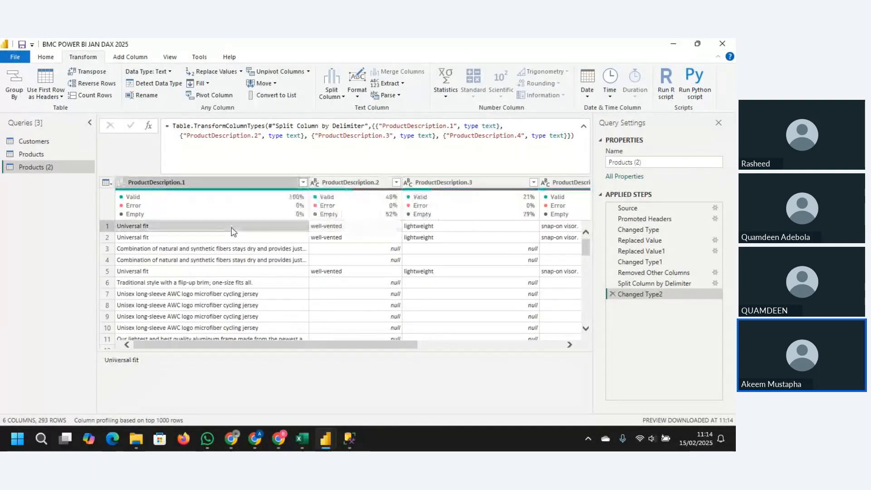
Unpivot the four columns ProductDescription.1 through ProductDescription.4 into attribute-value pairs
left_click(259, 183)
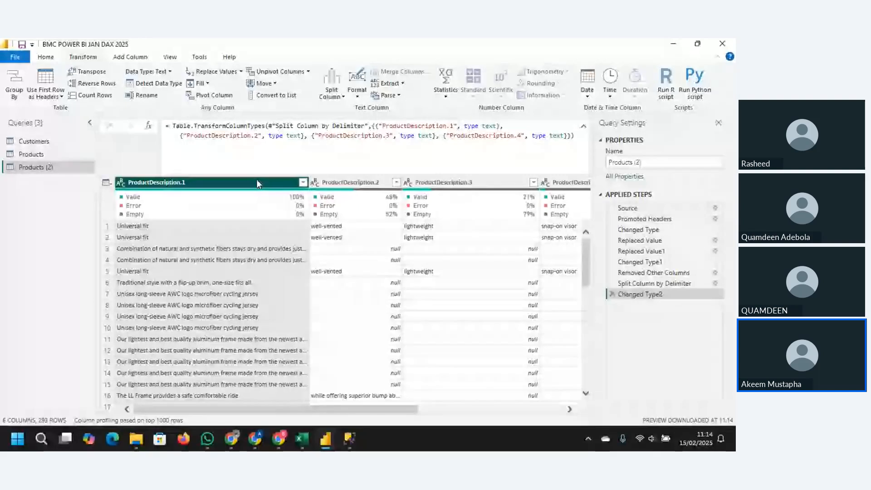
left_click(505, 182, "shift")
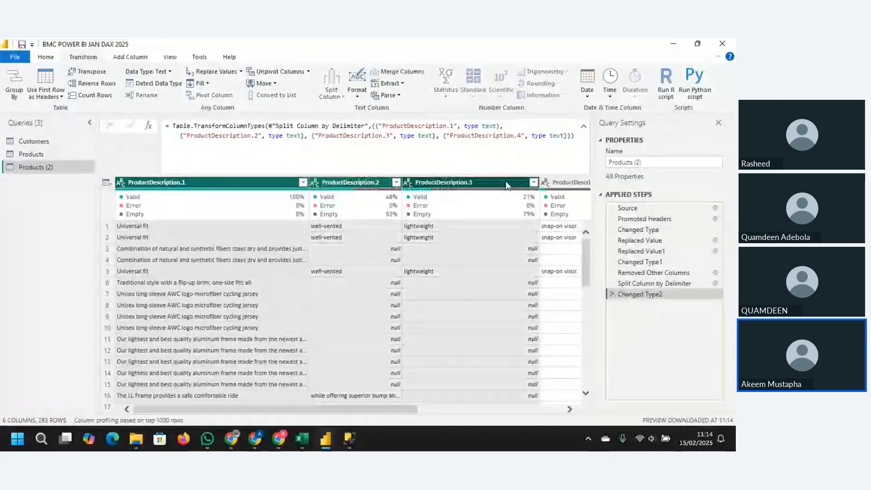
left_click(551, 187, "shift")
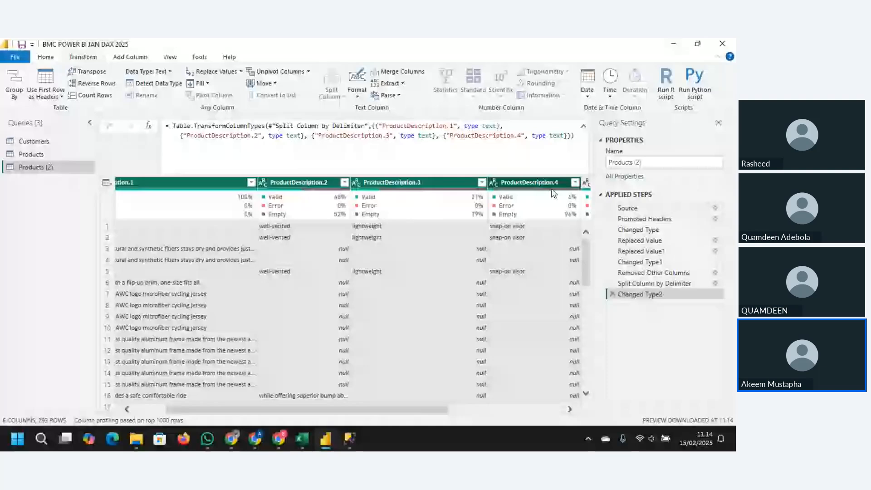
left_click_drag(435, 411, 483, 410)
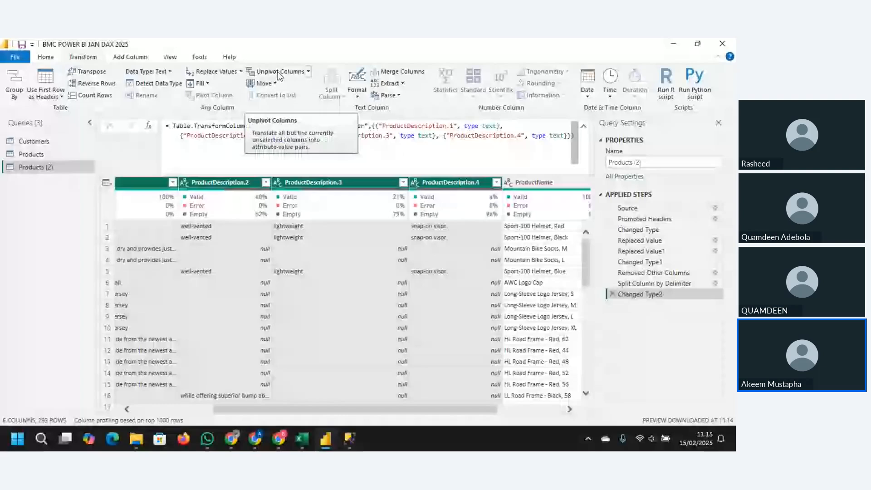
left_click(278, 72)
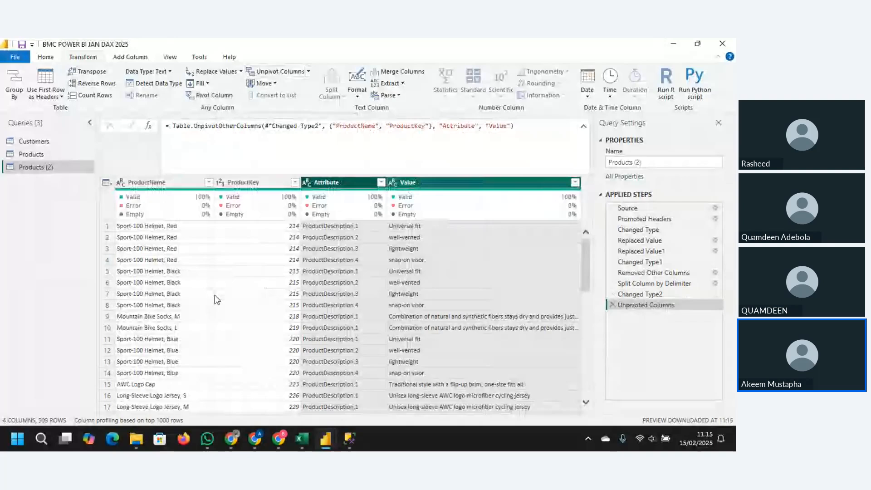
Remove the Attribute column from the unpivoted table and check the first product's entries in the Value column
left_click(147, 227)
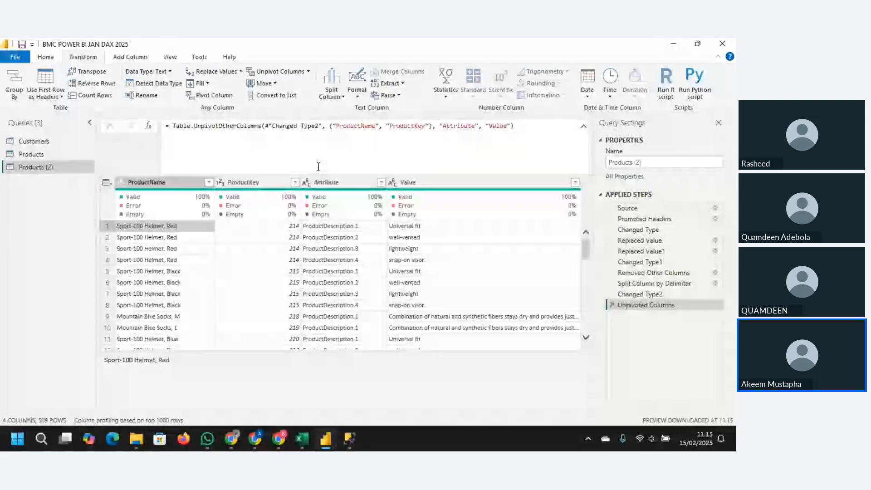
right_click(333, 182)
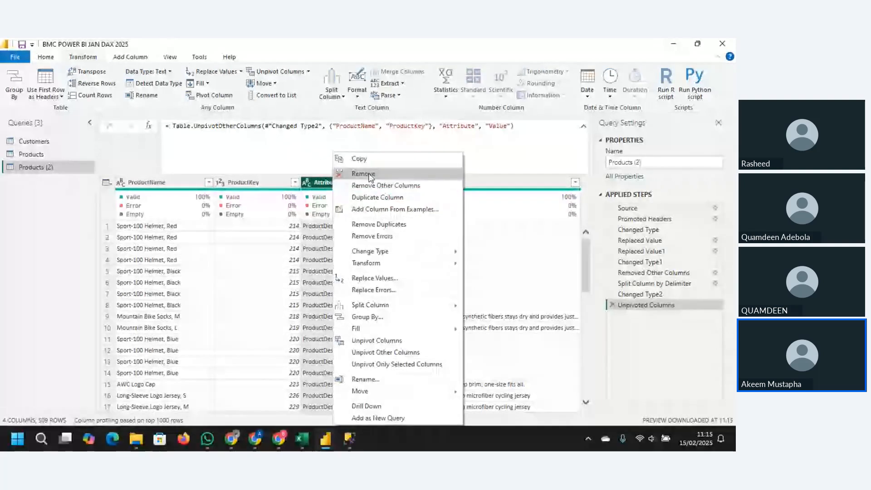
left_click(367, 174)
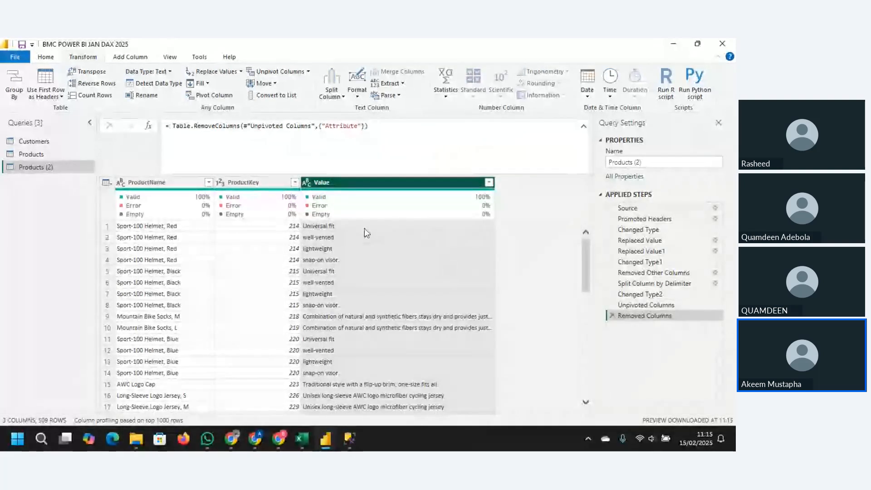
left_click(336, 230)
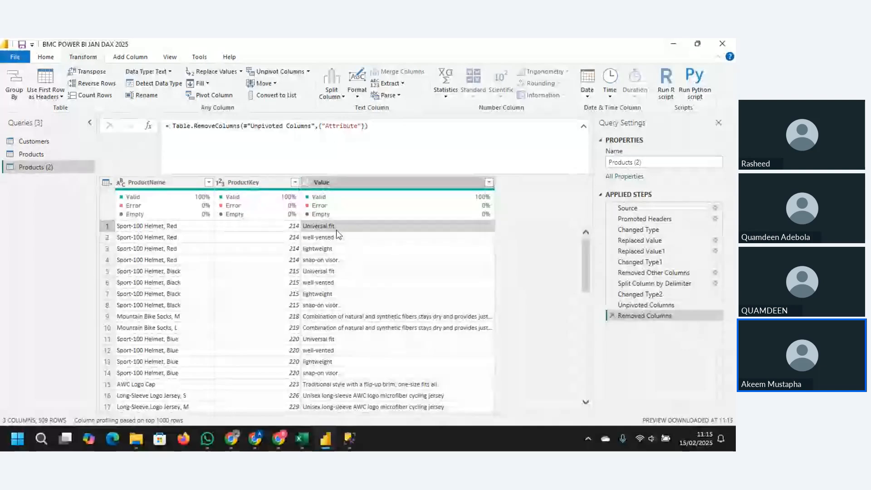
left_click(337, 233)
left_click(332, 257)
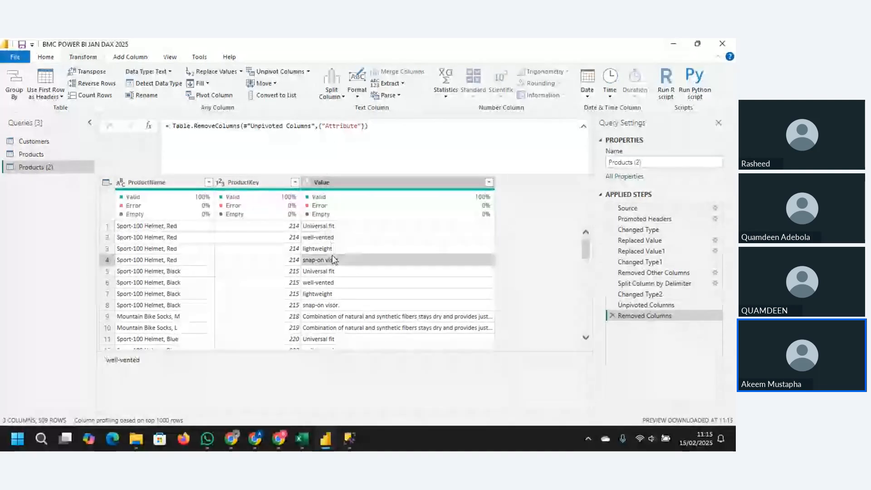
Try removing duplicates based on the Value column, look through the rows, and delete the Removed Duplicates step
left_click(331, 181)
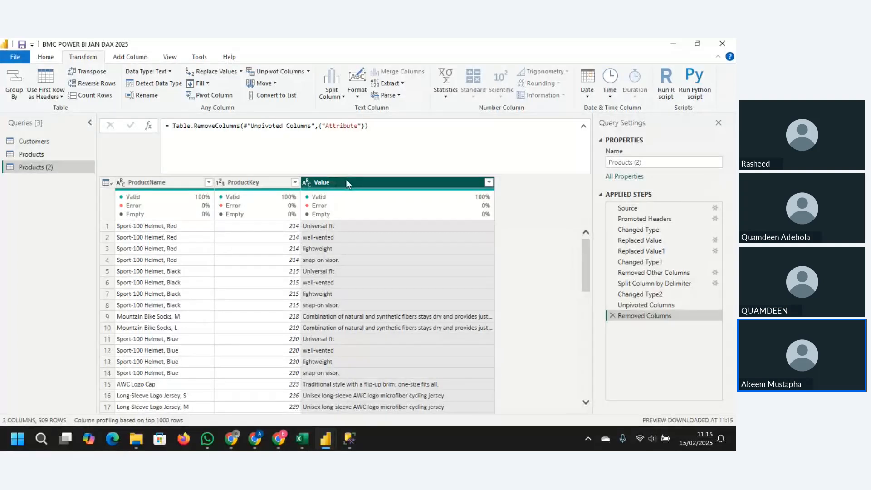
right_click(390, 182)
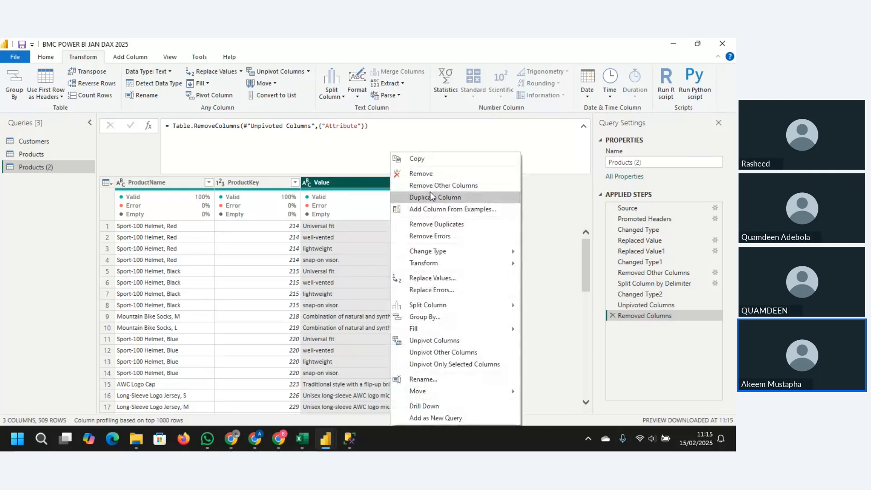
left_click(430, 224)
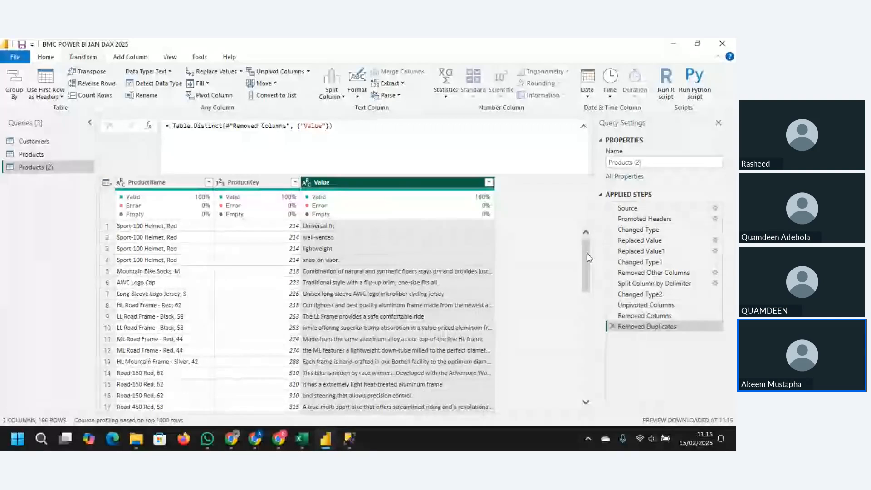
left_click_drag(589, 257, 594, 414)
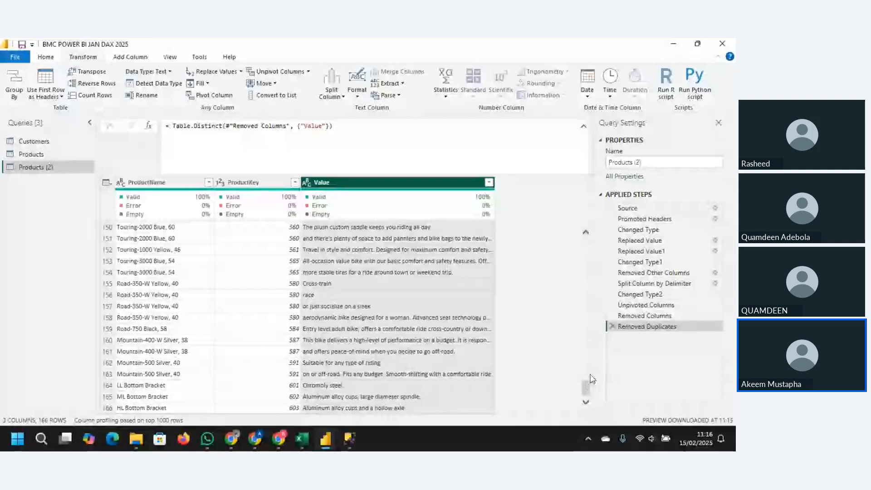
left_click(612, 327)
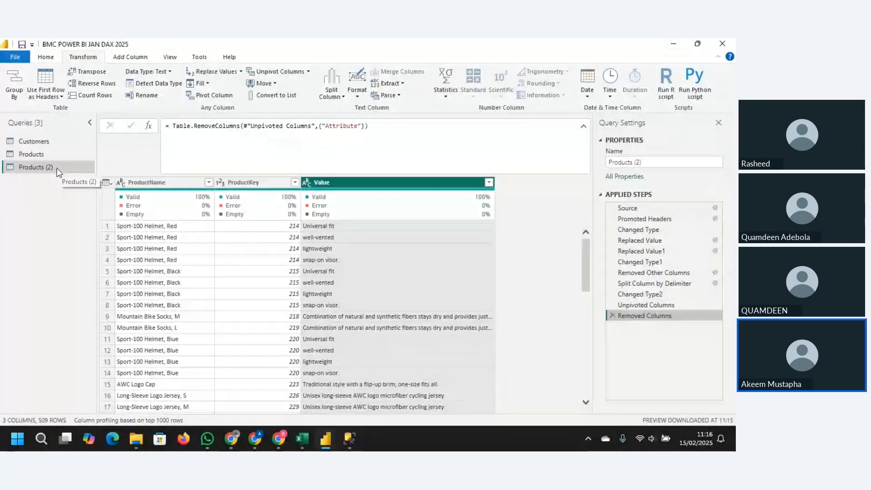
Disable loading of the Products (2) query into the report
right_click(57, 168)
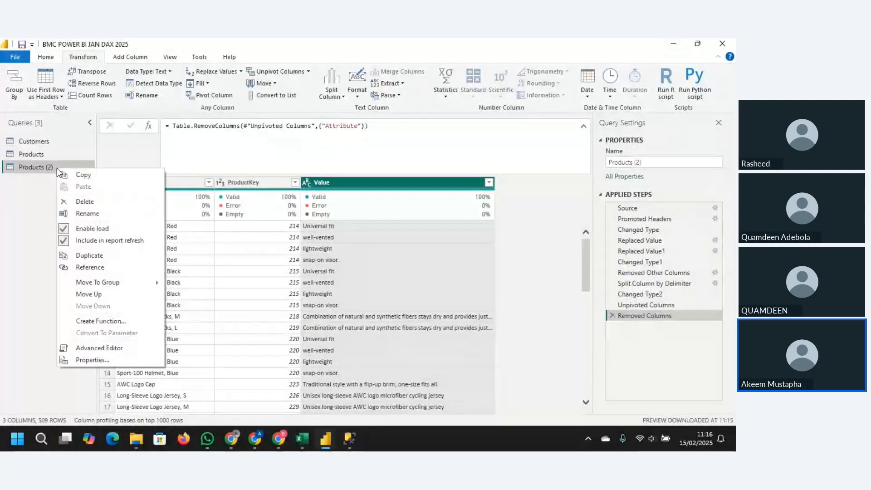
left_click(64, 229)
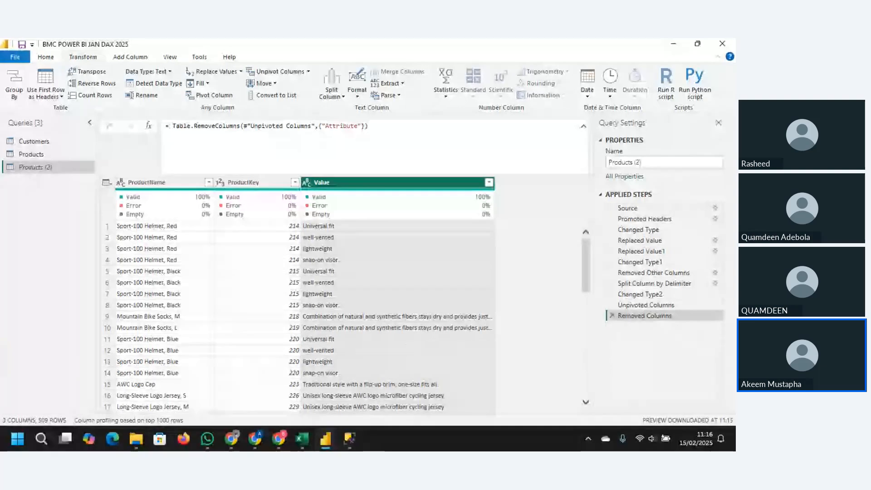
left_click(730, 378)
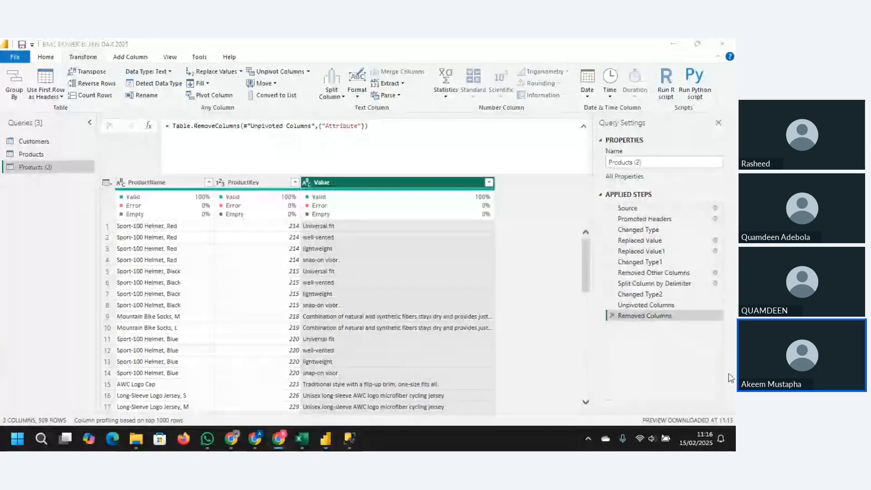